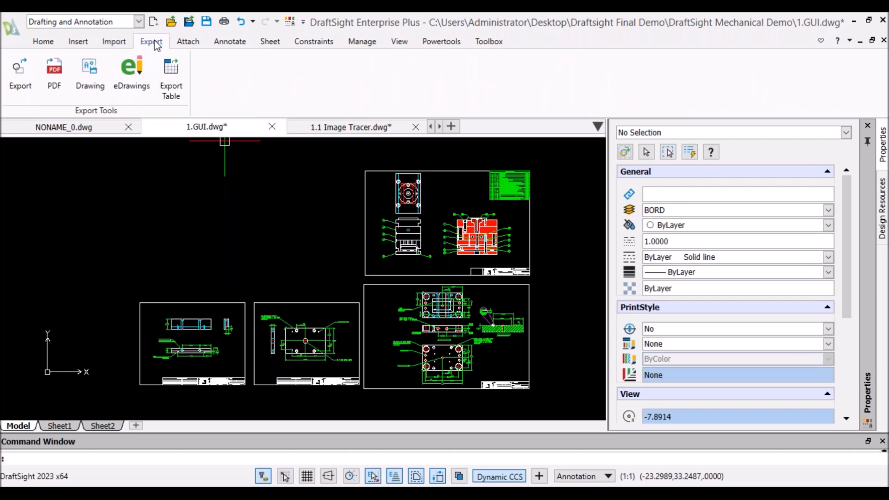
Review the available attachment, annotation, sheet, constraint, management, view, Powertools, Toolbox and Home commands.
click(186, 42)
click(242, 43)
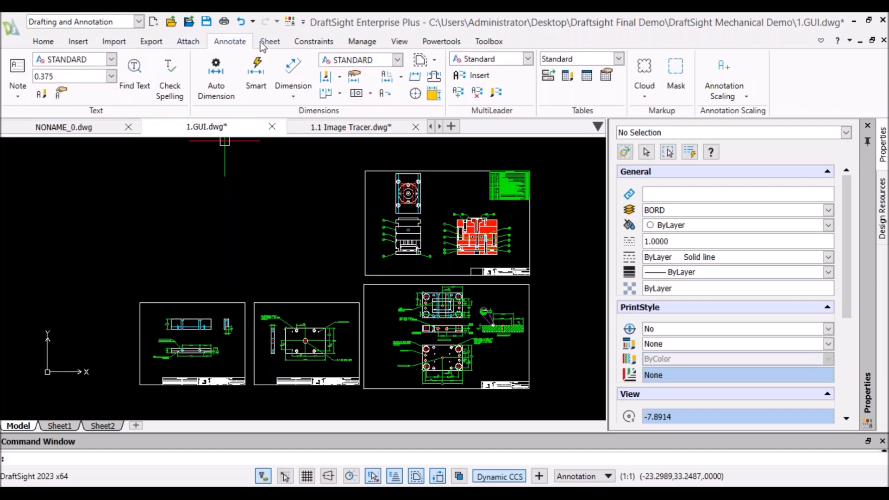
click(270, 41)
click(318, 45)
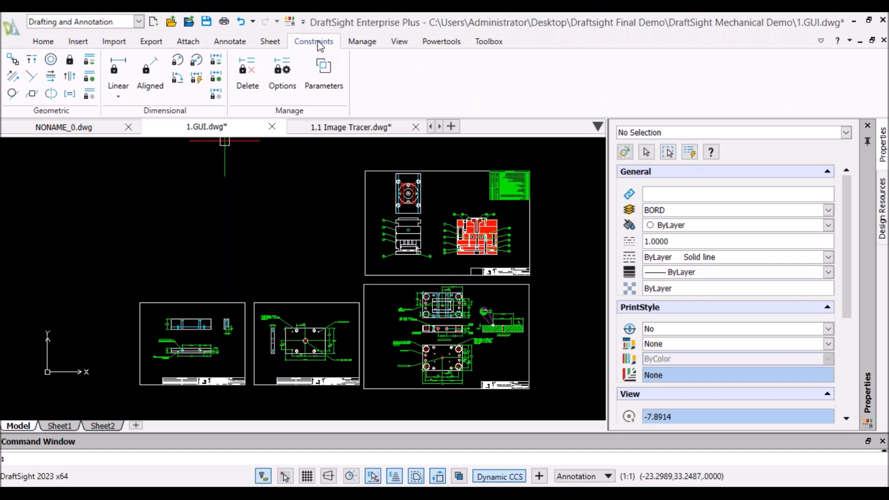
click(361, 44)
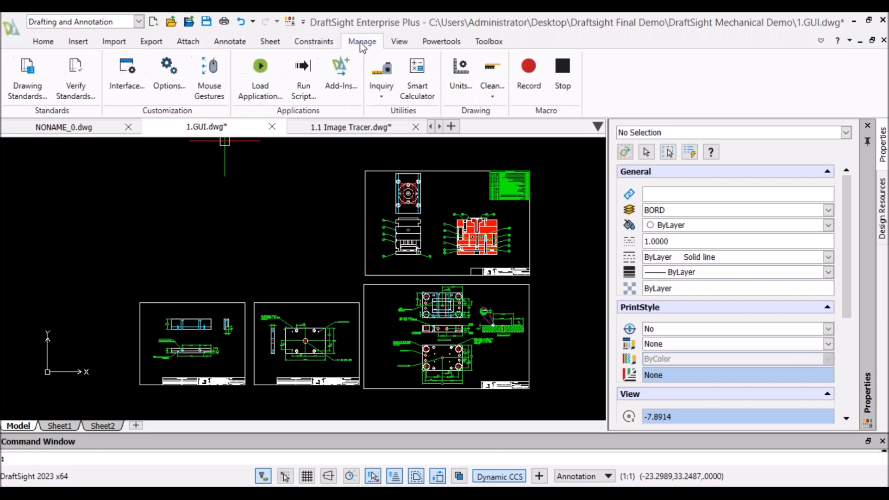
click(398, 42)
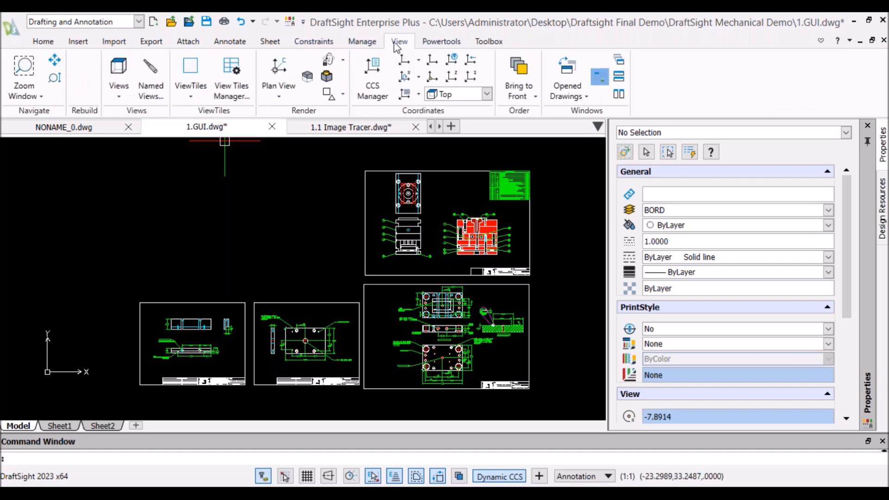
click(439, 44)
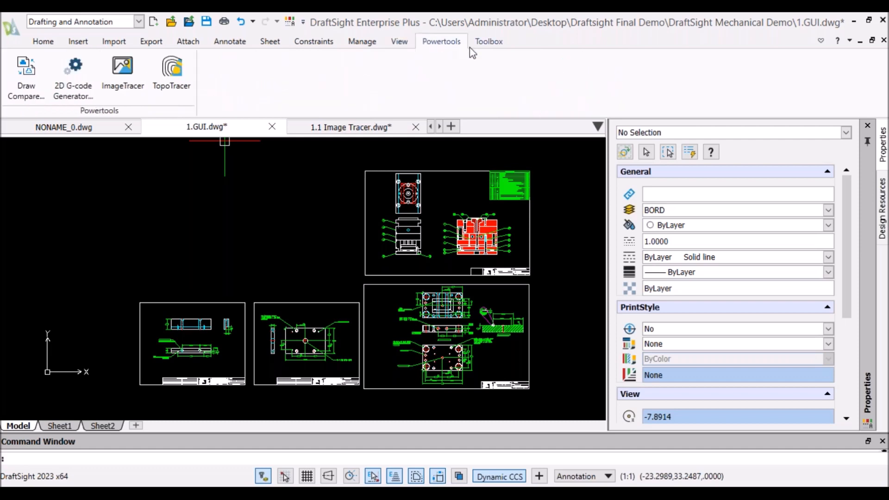
click(489, 41)
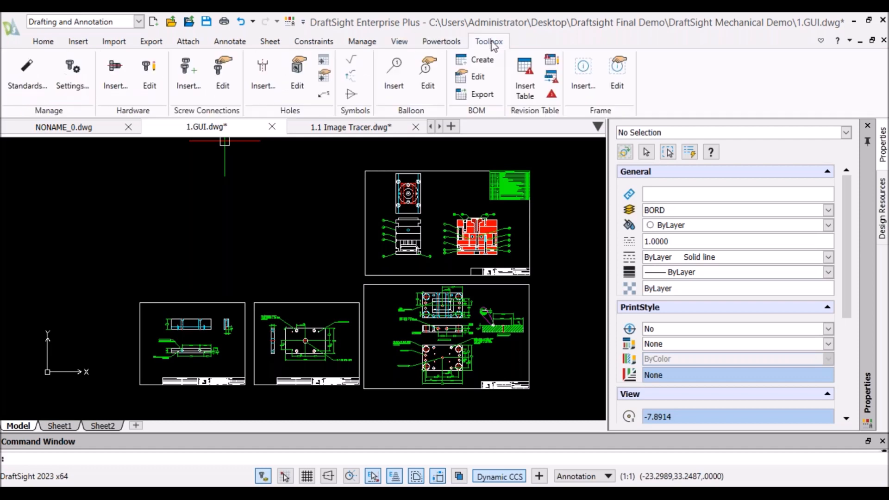
click(42, 43)
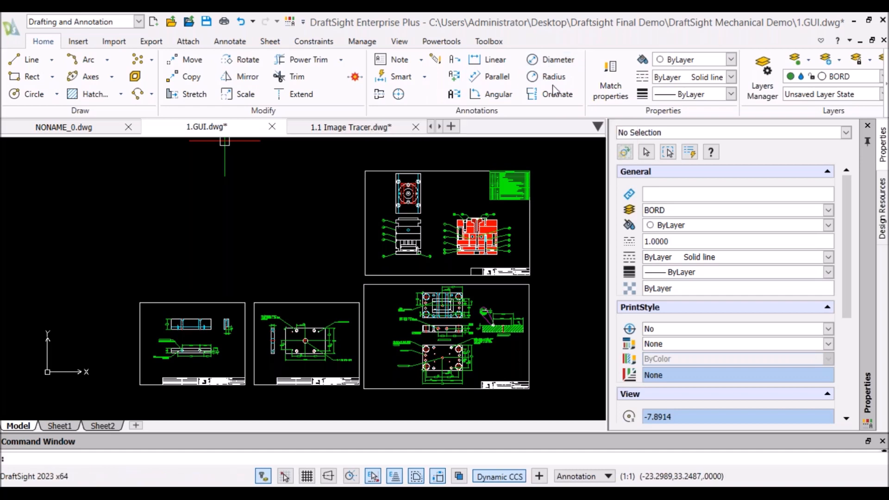
click(607, 80)
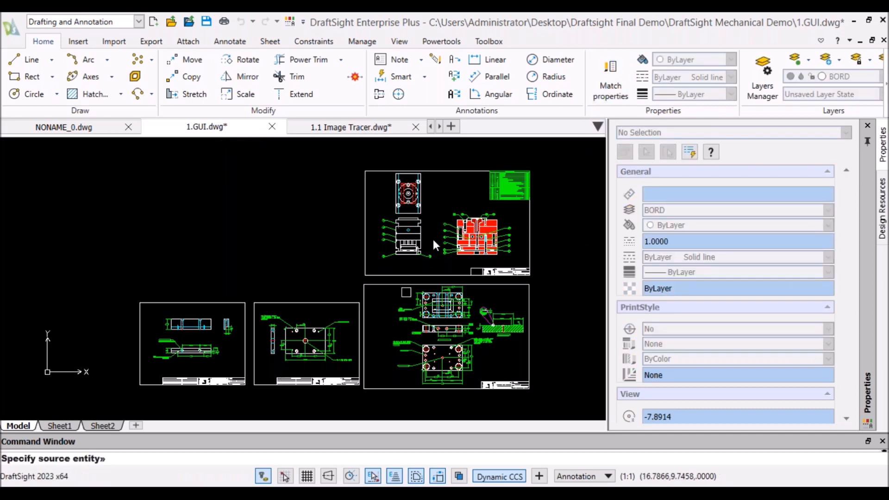
click(473, 167)
key(Escape)
click(612, 91)
key(Escape)
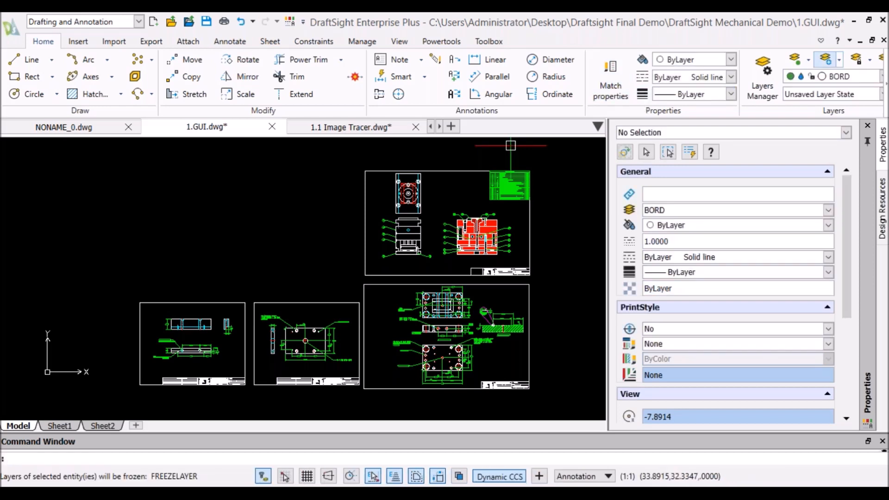
Review the drawing's layers and their properties in the Layers Manager, then close it.
click(763, 88)
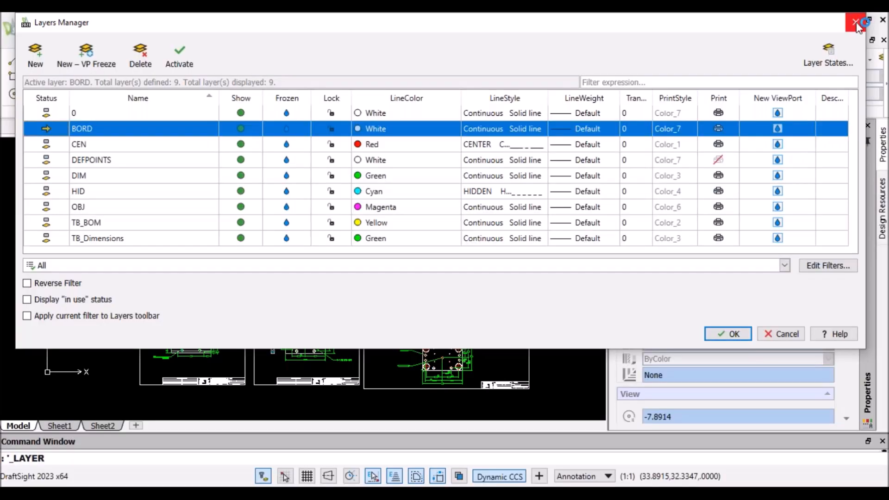
click(858, 24)
Inspect the properties of the right vertical edge line of the plan view on the mold assembly sheet, leaving nothing selected.
scroll(481, 217, up, 3)
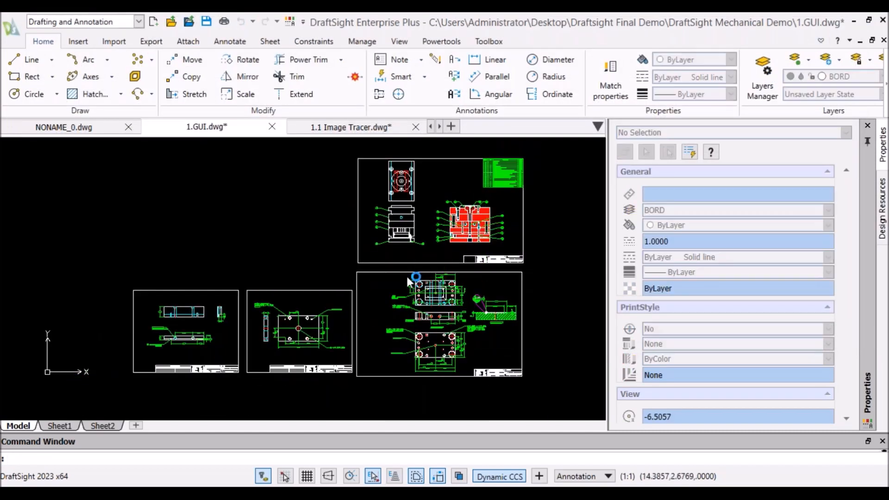
middle_drag(407, 278, 403, 235)
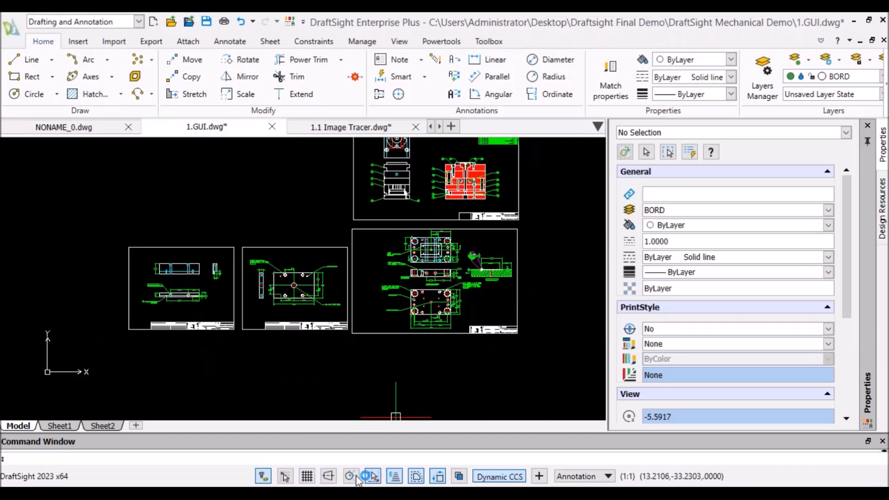
scroll(389, 376, up, 3)
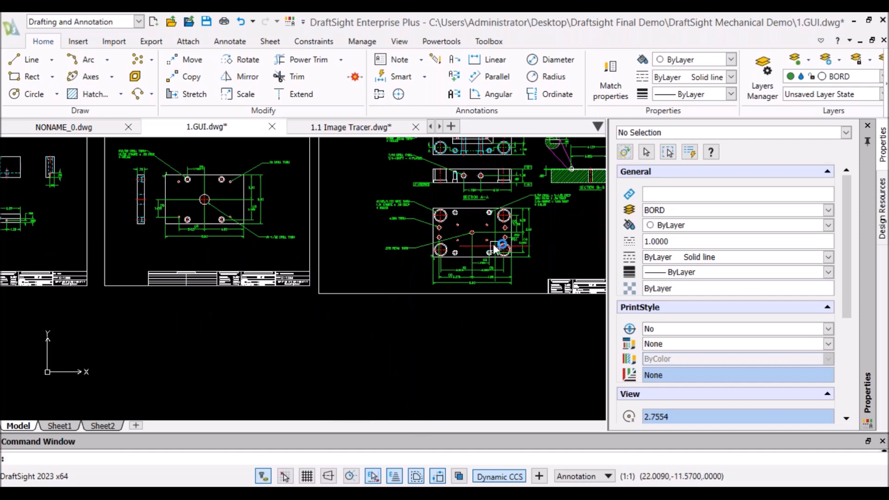
scroll(544, 223, down, 4)
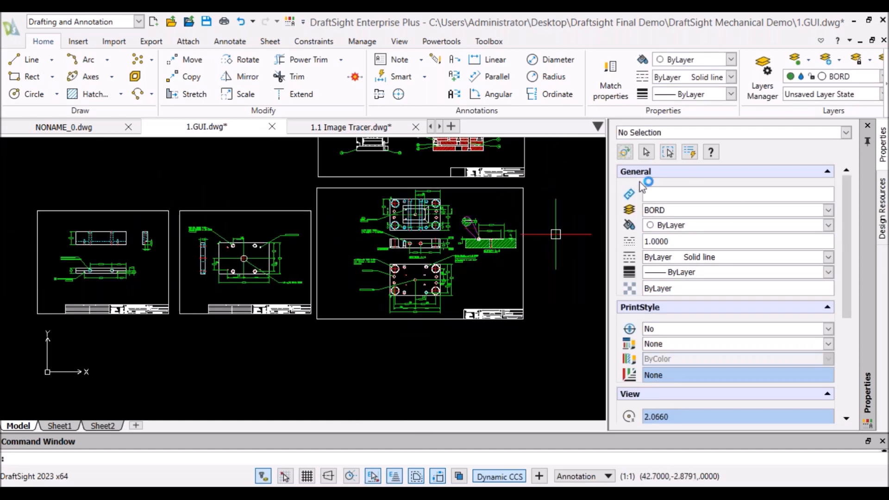
scroll(498, 189, up, 2)
middle_drag(499, 191, 433, 304)
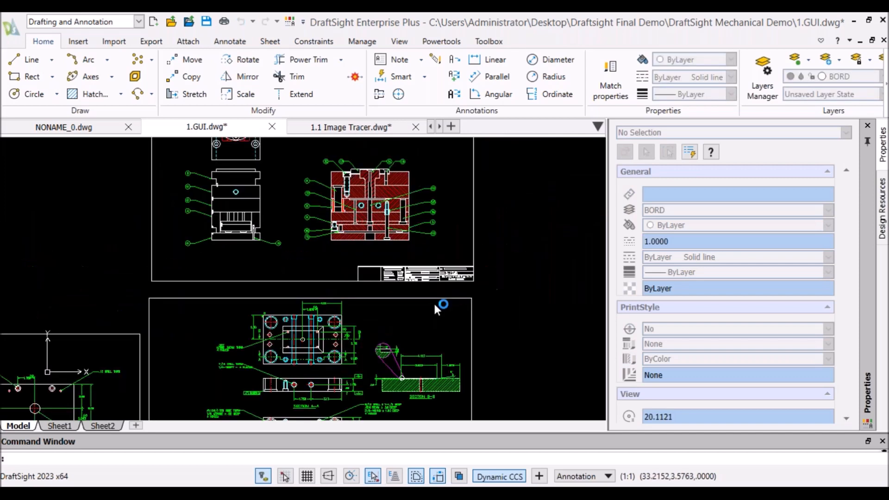
middle_drag(483, 201, 595, 294)
scroll(370, 174, up, 2)
scroll(373, 176, up, 3)
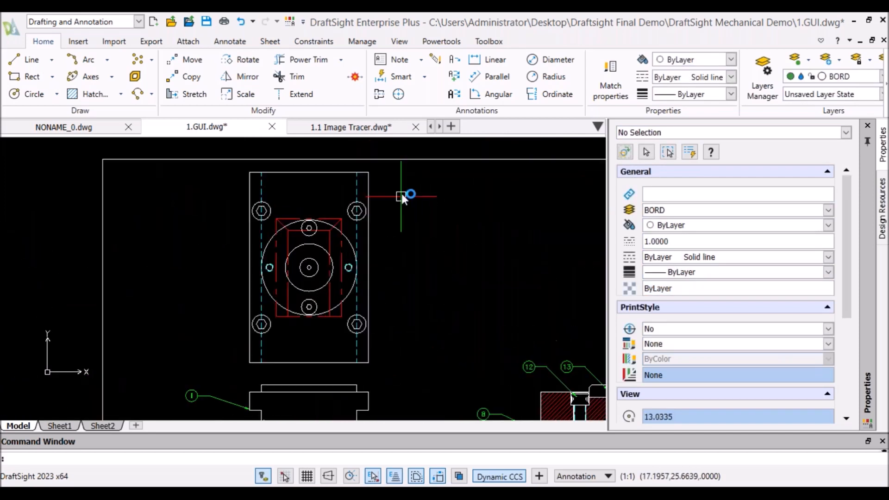
click(366, 196)
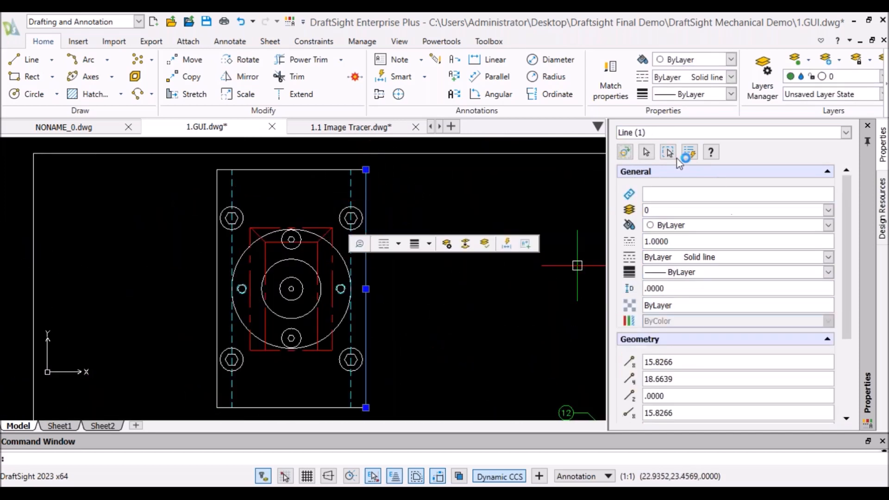
scroll(452, 224, down, 5)
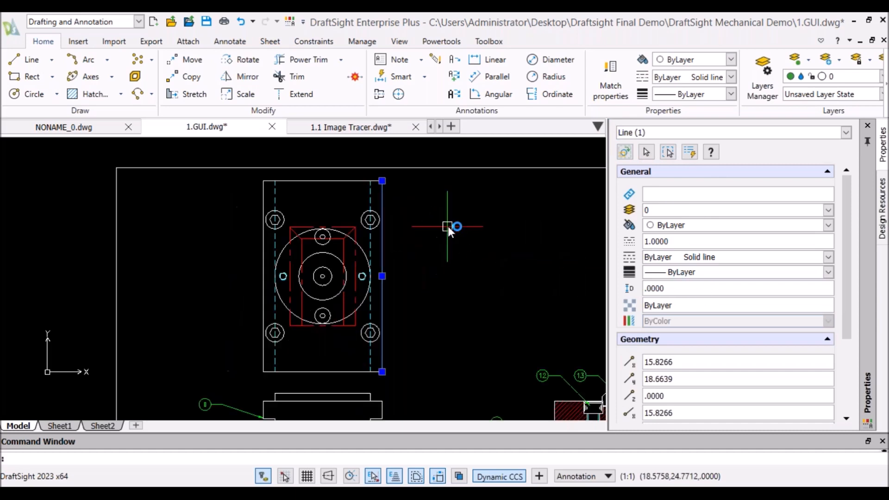
key(Escape)
Draw a five-segment zigzag of connected lines in the empty space to the right of the mold assembly sheet.
middle_drag(496, 254, 304, 167)
scroll(304, 167, down, 3)
scroll(498, 246, up, 2)
scroll(458, 237, up, 1)
middle_drag(458, 237, 386, 233)
scroll(385, 232, up, 1)
scroll(323, 226, up, 1)
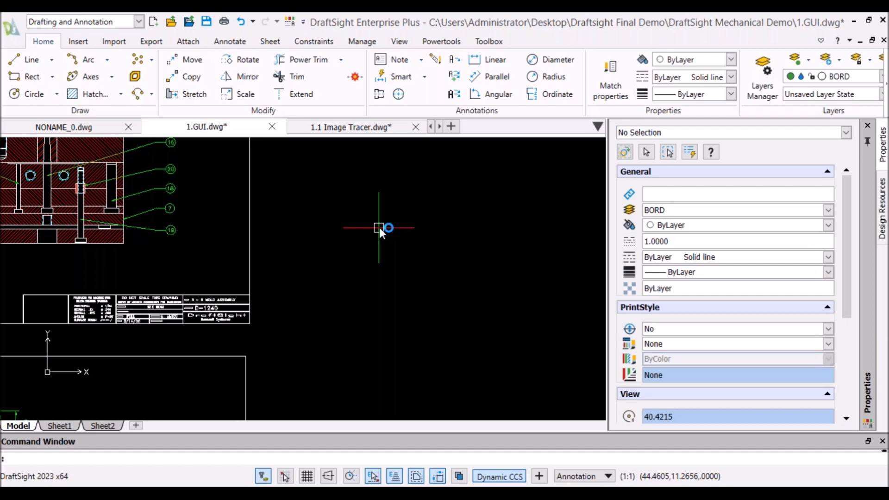
scroll(379, 227, down, 5)
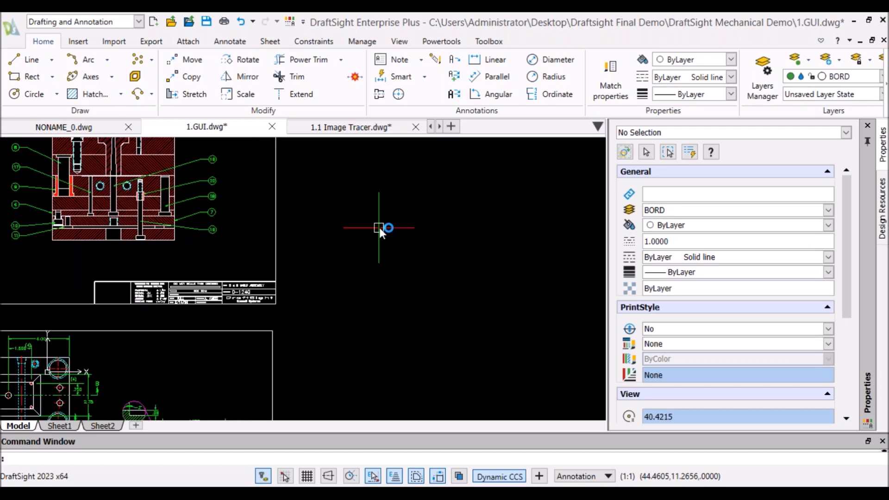
middle_drag(418, 246, 320, 238)
scroll(385, 236, up, 1)
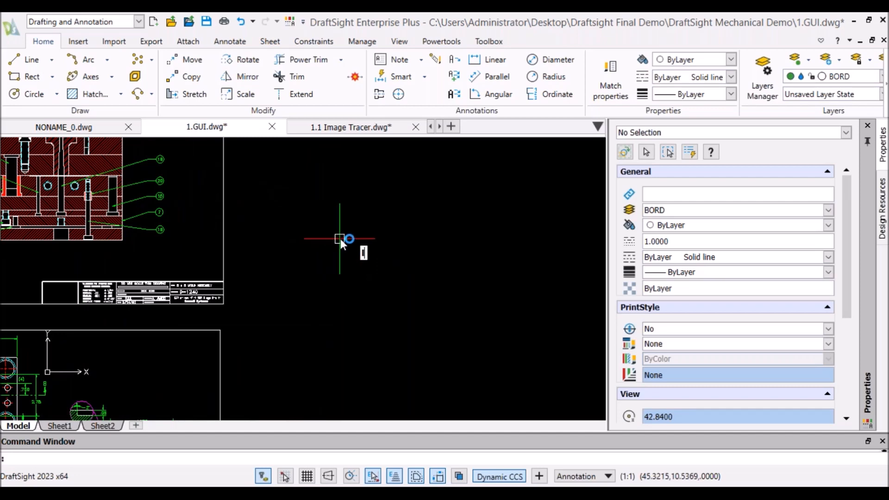
text(l)
key(Return)
click(309, 281)
click(356, 238)
click(390, 301)
click(431, 235)
click(458, 288)
click(491, 223)
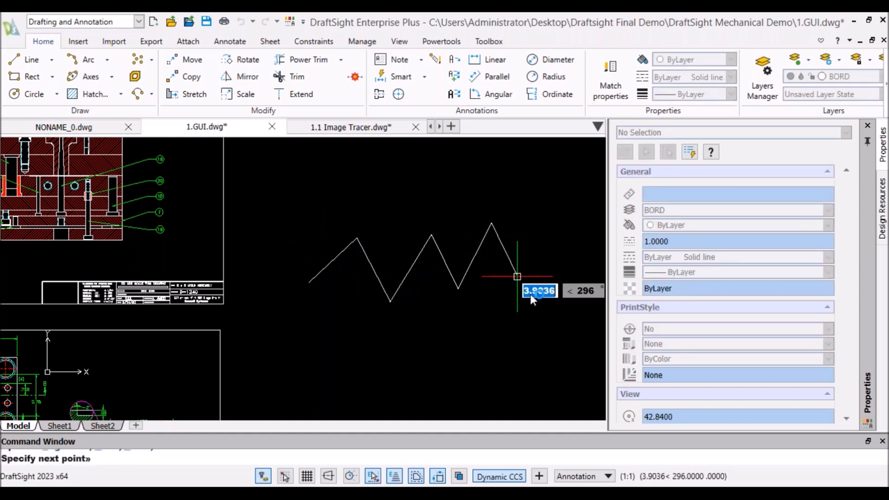
key(Return)
Turn on Ortho mode and draw an eight-segment stepped line of horizontal and vertical segments to the right of the zigzag.
mouse_move(520, 252)
middle_down()
mouse_move(425, 237)
mouse_move(416, 225)
mouse_move(390, 249)
middle_up()
scroll(415, 240, up, 1)
scroll(416, 231, down, 2)
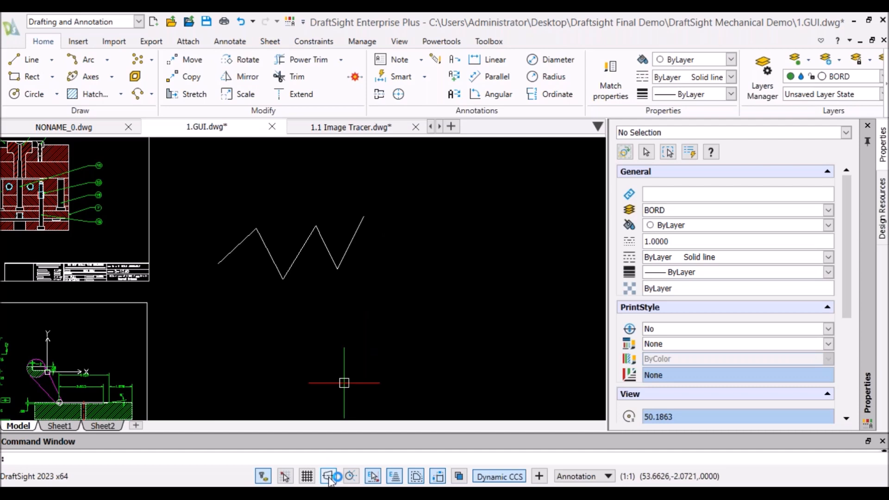
scroll(390, 304, up, 1)
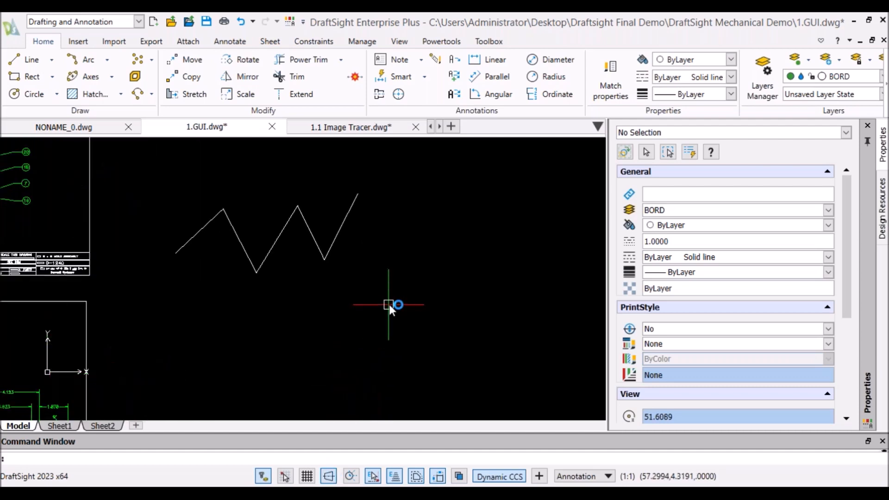
text(L)
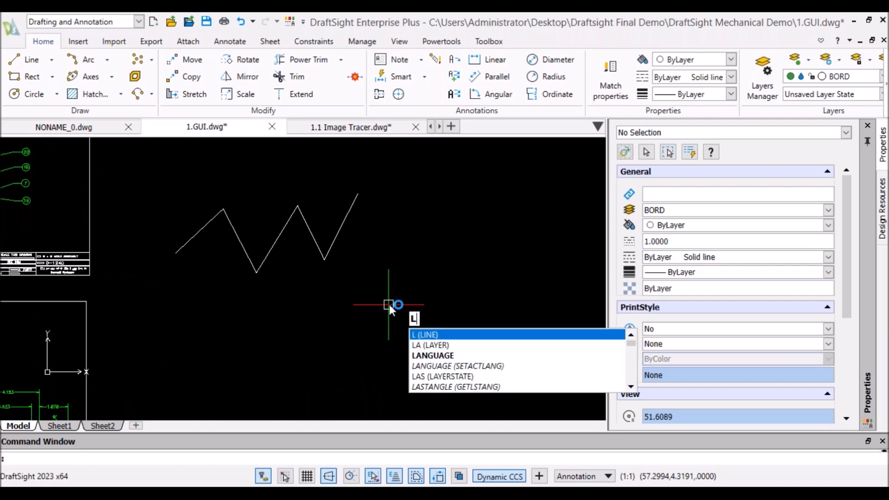
key(Return)
click(360, 311)
click(434, 311)
click(433, 238)
click(496, 239)
click(496, 317)
click(573, 317)
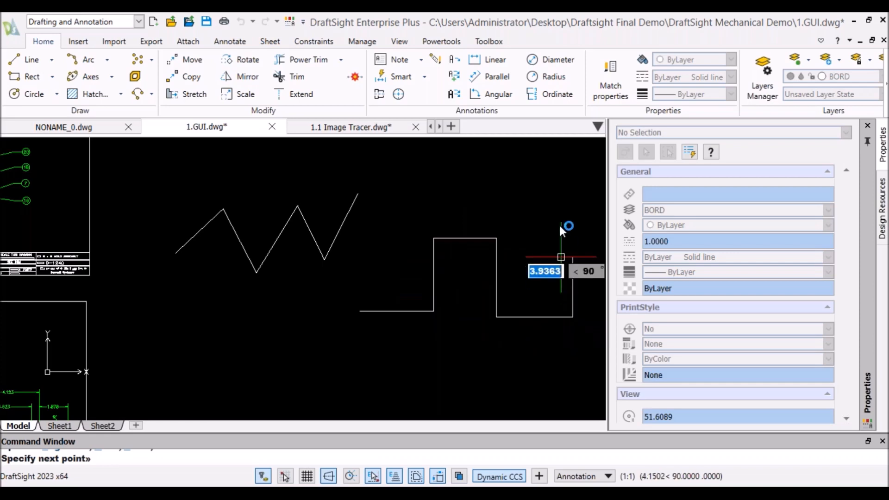
middle_drag(556, 216, 429, 213)
click(444, 189)
click(510, 188)
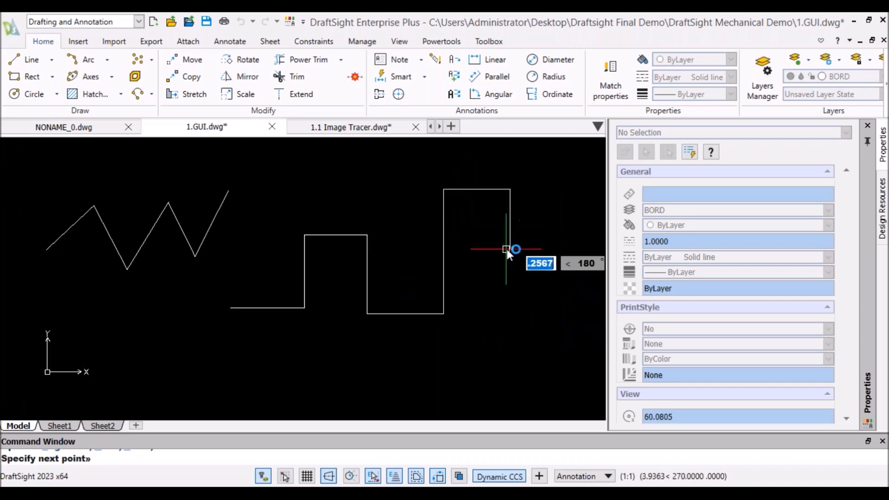
key(Escape)
Delete all the segments of the zigzag and the stepped line beside the drawing sheets.
scroll(533, 224, down, 3)
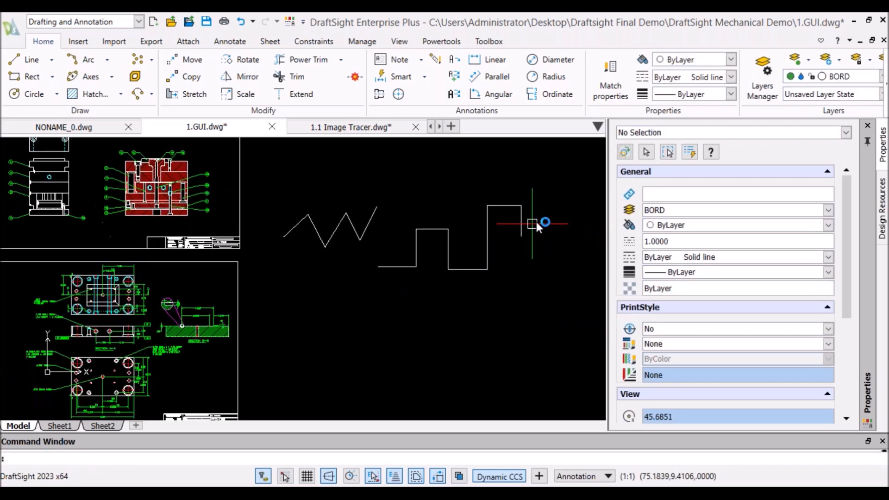
middle_drag(578, 163, 540, 211)
click(554, 208)
click(229, 345)
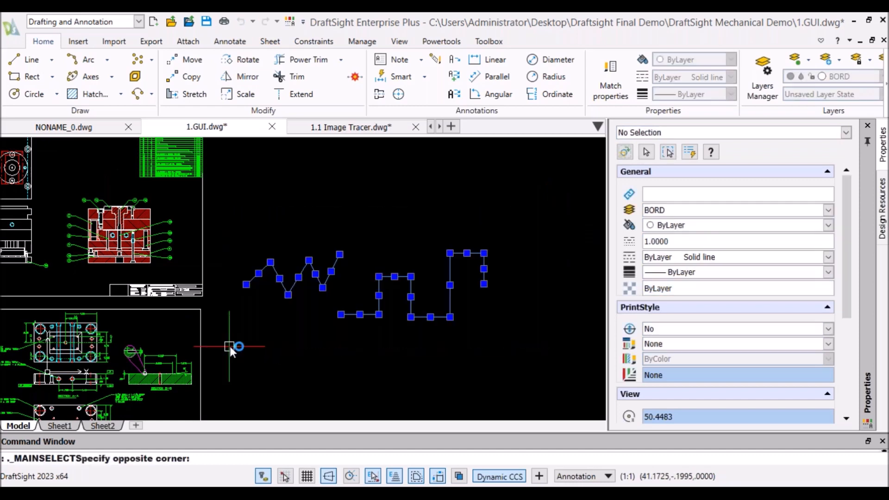
key(Delete)
Examine the overall arrangement and the views of the four drawing sheets in model space.
scroll(365, 301, down, 1)
scroll(366, 299, down, 2)
middle_drag(343, 290, 500, 269)
scroll(317, 257, up, 1)
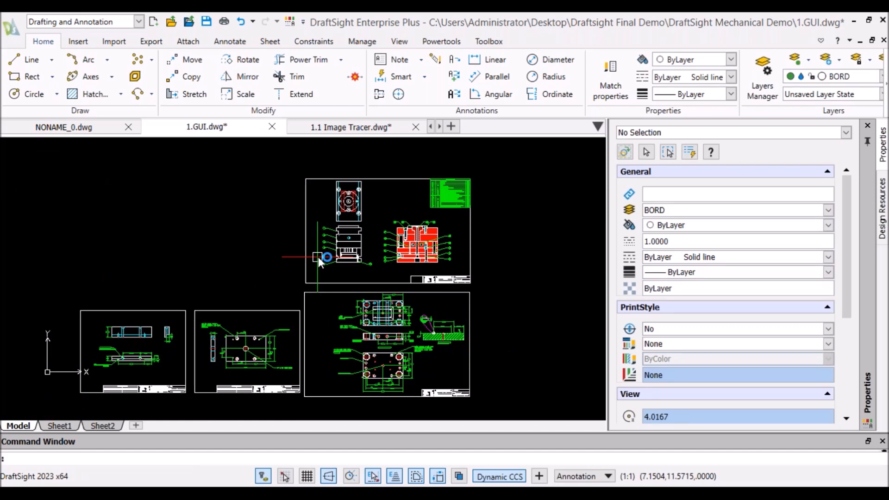
scroll(419, 318, up, 1)
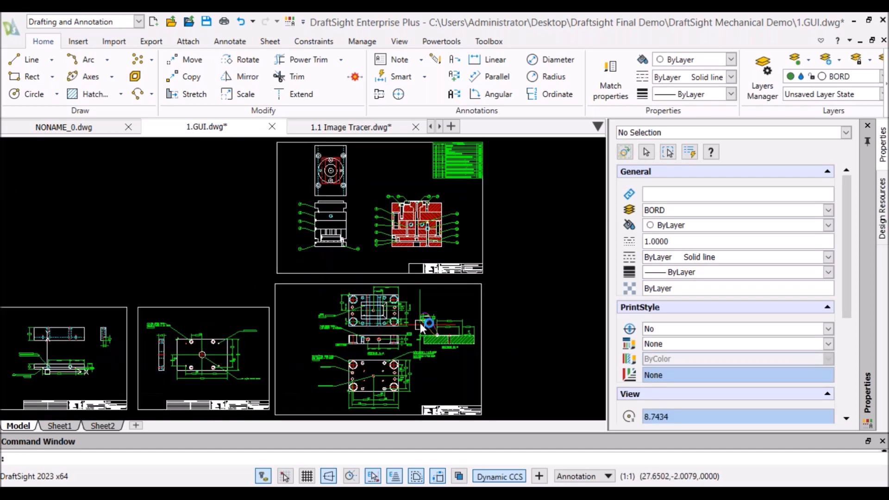
scroll(418, 321, down, 2)
scroll(419, 320, up, 2)
scroll(419, 320, down, 2)
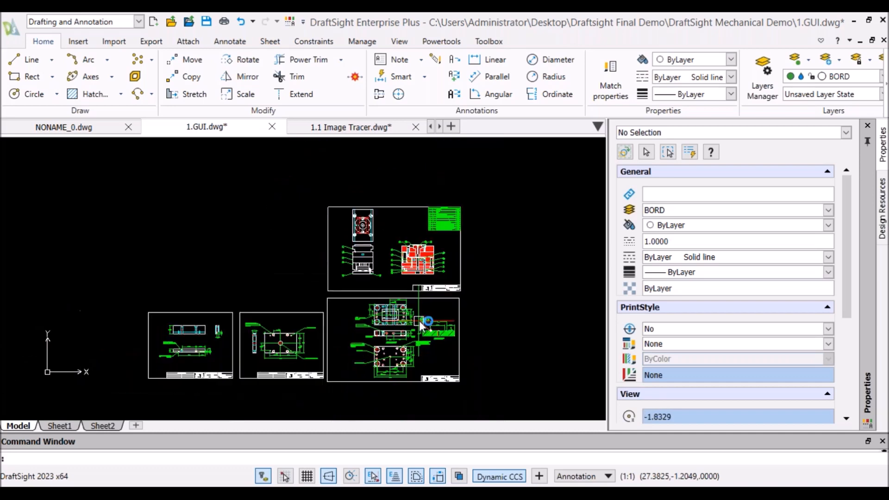
scroll(418, 321, up, 2)
scroll(392, 299, down, 1)
scroll(391, 299, down, 2)
scroll(384, 284, up, 1)
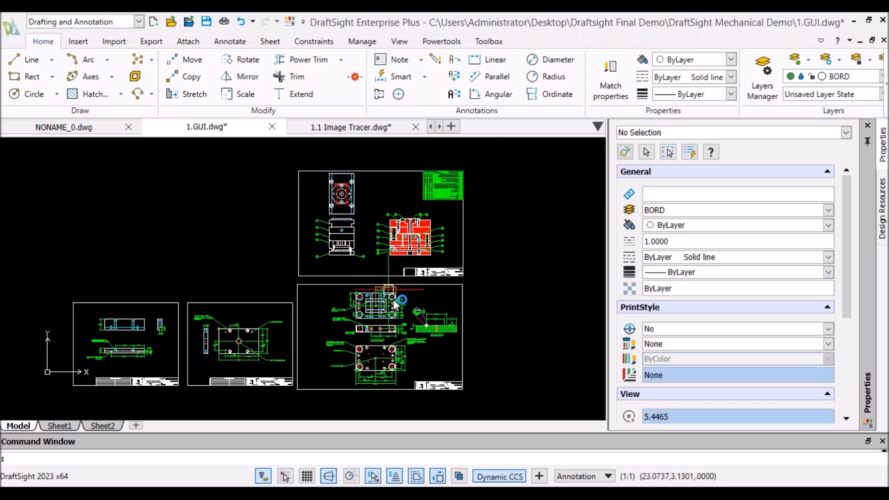
Switch to the running PowerPoint slide show.
mouse_move(376, 494)
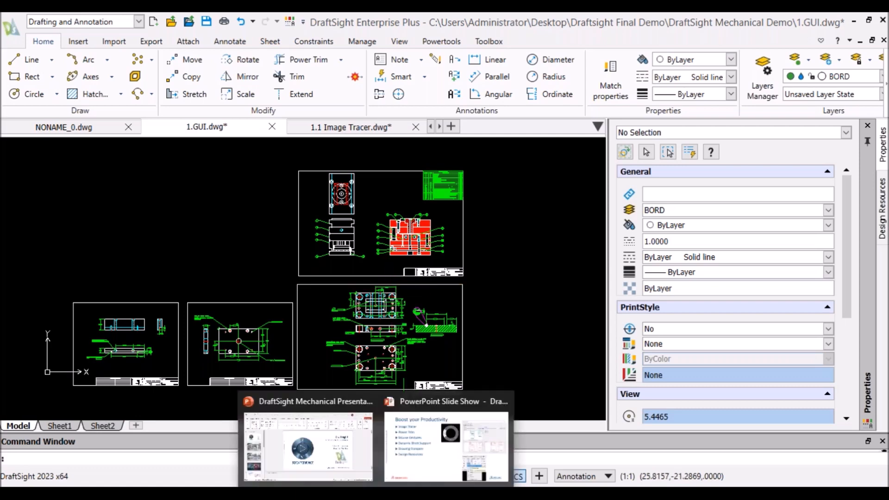
click(446, 444)
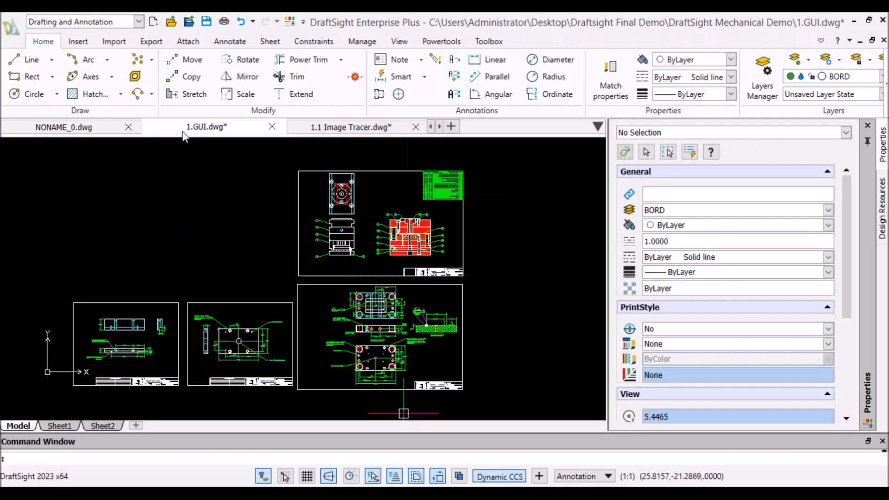
Switch to the 1.1 Image Tracer.dwg drawing.
click(385, 127)
scroll(385, 275, down, 2)
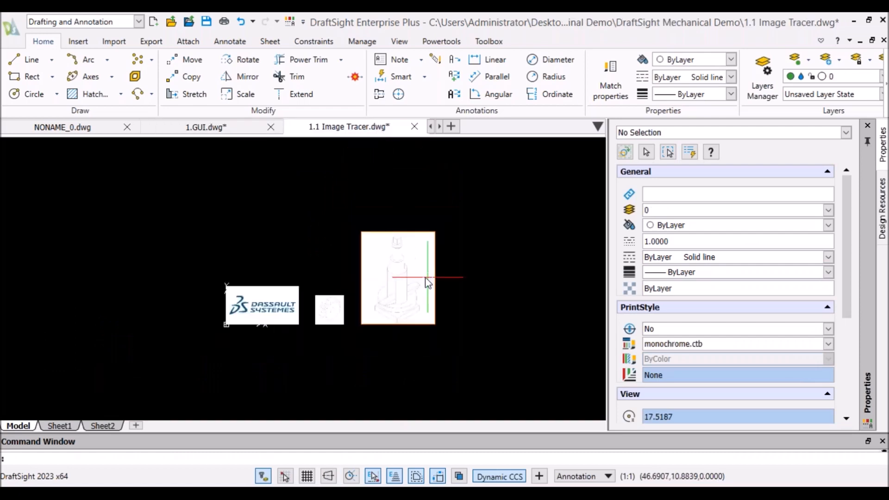
Examine the three attached images: the Dassault Systemes logo, the gear and the isometric machine part.
scroll(424, 279, up, 4)
scroll(423, 279, down, 2)
scroll(276, 243, up, 2)
scroll(277, 243, down, 2)
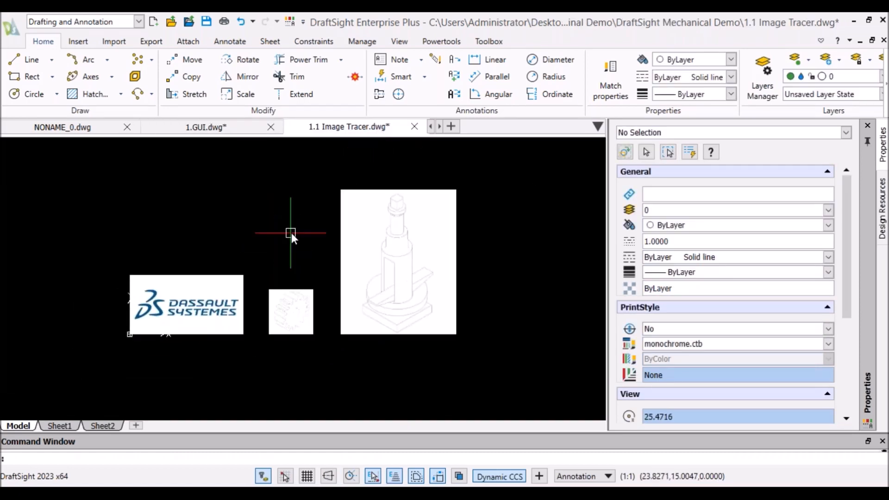
scroll(243, 256, up, 1)
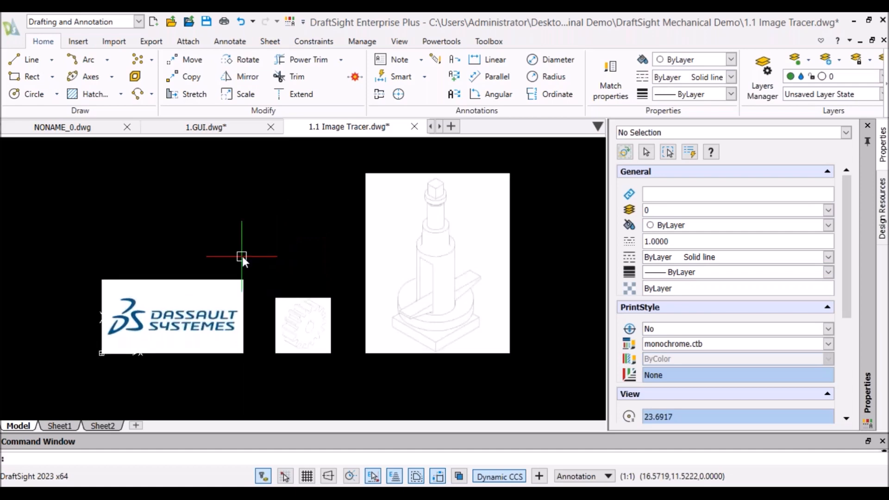
scroll(242, 257, down, 1)
scroll(248, 264, up, 1)
scroll(296, 277, up, 4)
scroll(295, 276, down, 2)
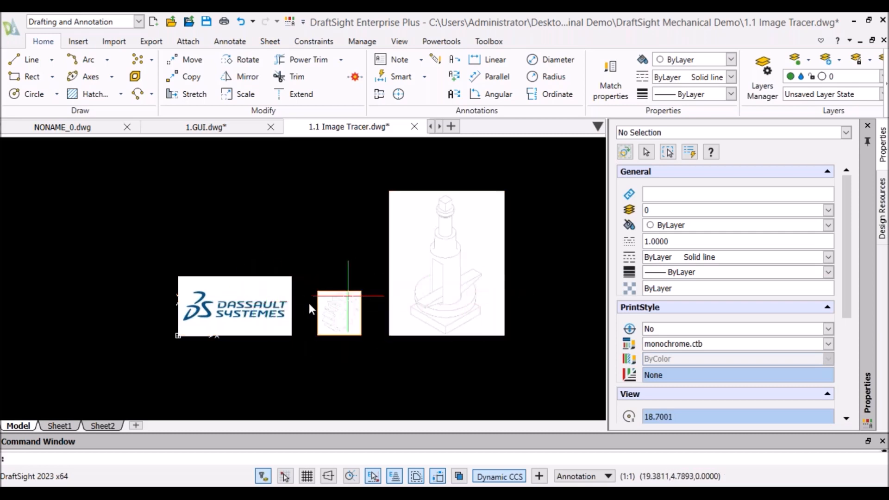
scroll(310, 303, up, 2)
scroll(373, 308, up, 1)
scroll(373, 307, down, 1)
middle_drag(374, 244, 329, 253)
scroll(326, 254, down, 1)
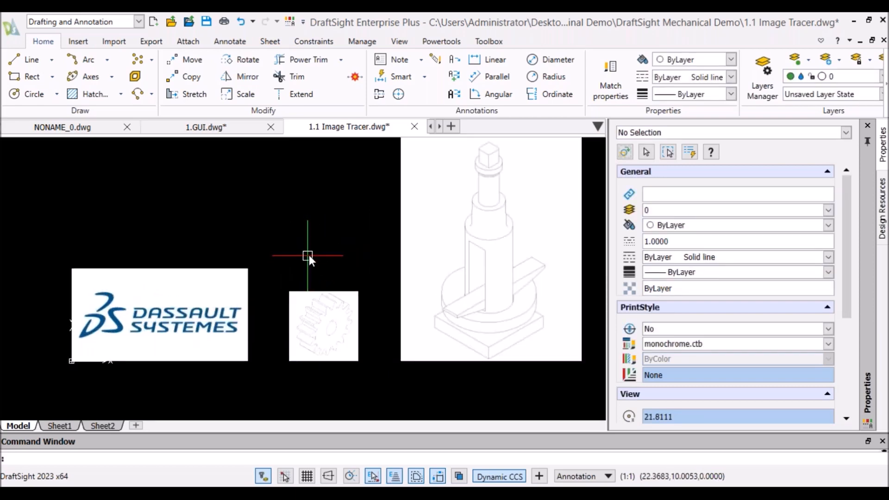
scroll(307, 251, down, 1)
scroll(296, 261, up, 1)
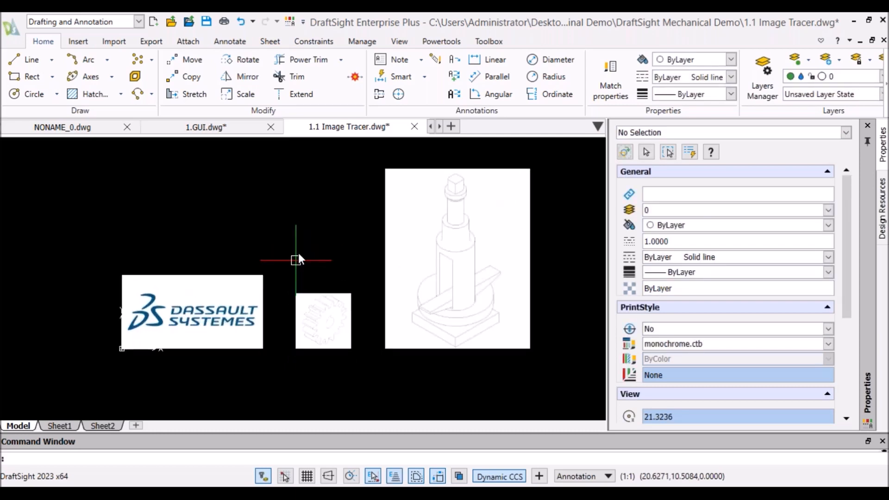
Convert the entire Dassault Systemes logo image into polylines with ImageTracer, using the logo image profile.
click(441, 41)
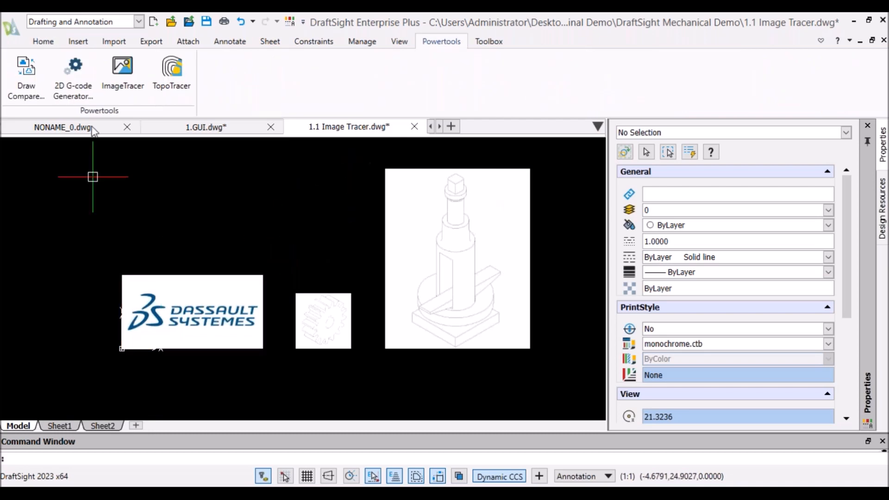
click(122, 72)
click(821, 285)
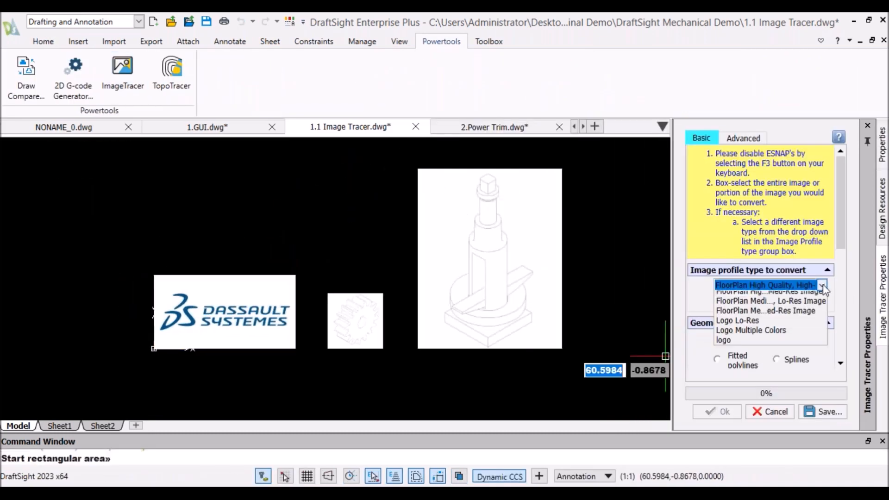
click(737, 385)
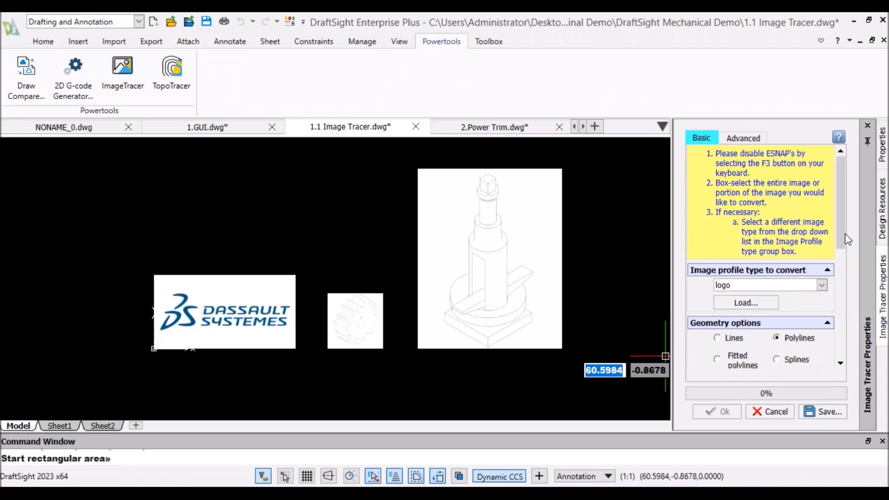
scroll(843, 266, down, 3)
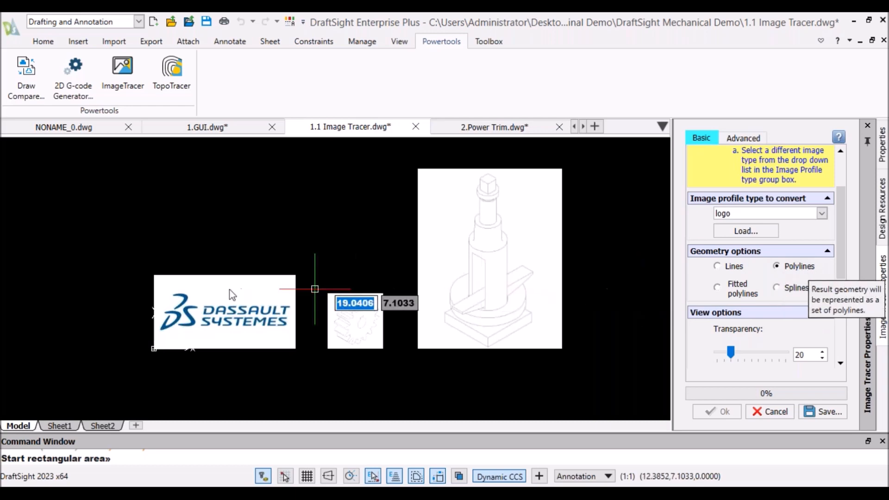
scroll(174, 285, up, 3)
middle_drag(212, 241, 232, 209)
scroll(232, 206, down, 1)
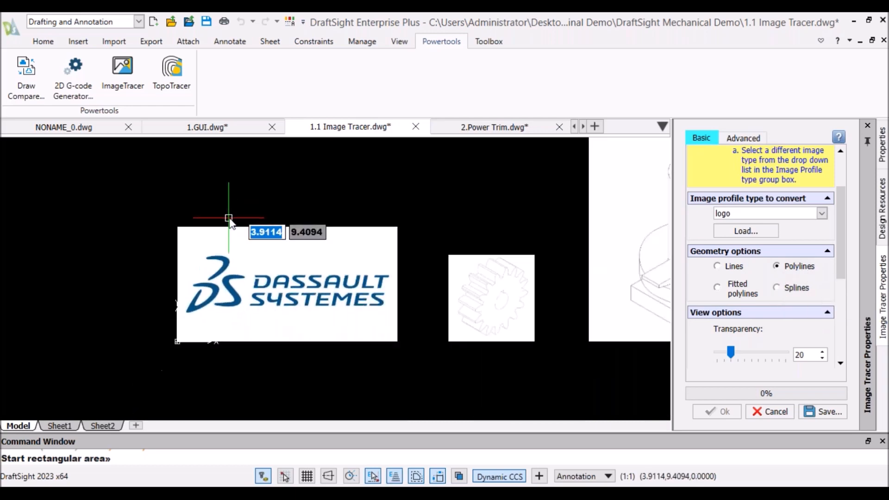
click(173, 226)
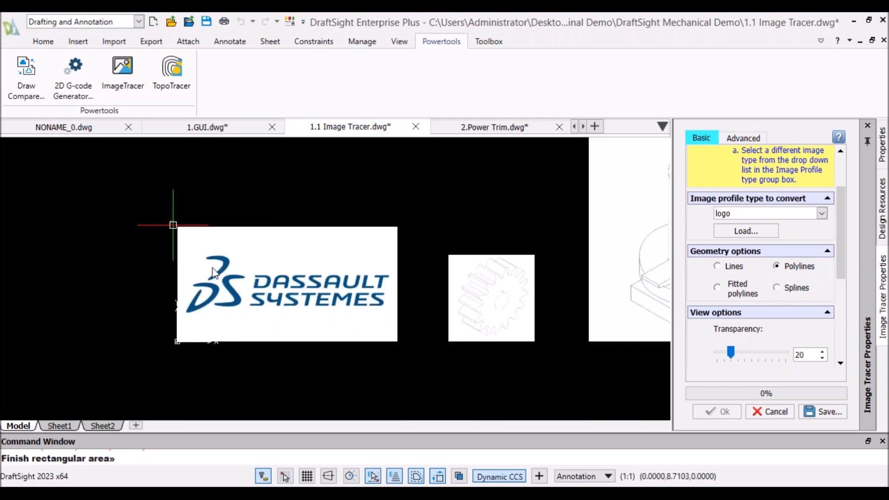
click(407, 351)
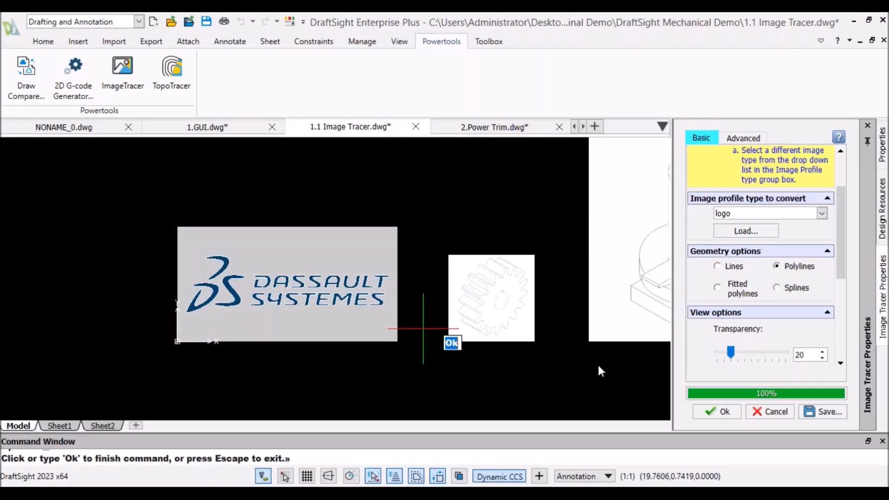
click(722, 411)
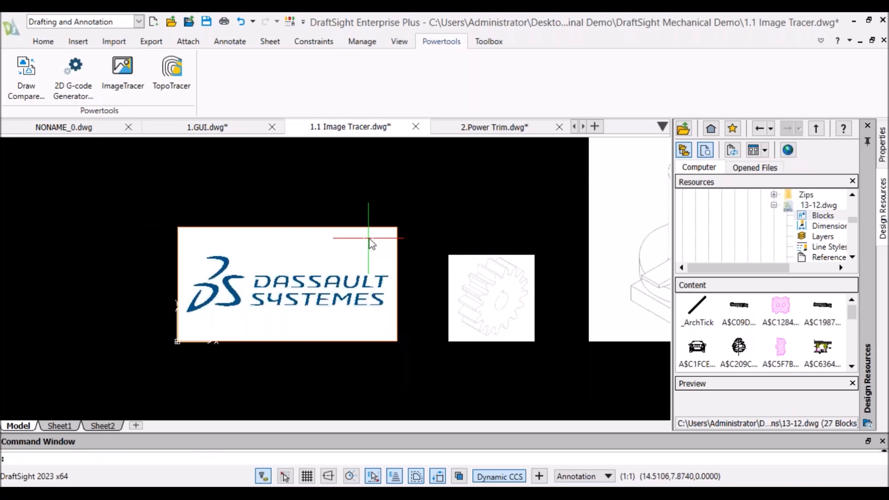
Delete the Dassault Systemes logo image, keeping only its traced polylines.
click(369, 241)
key(Delete)
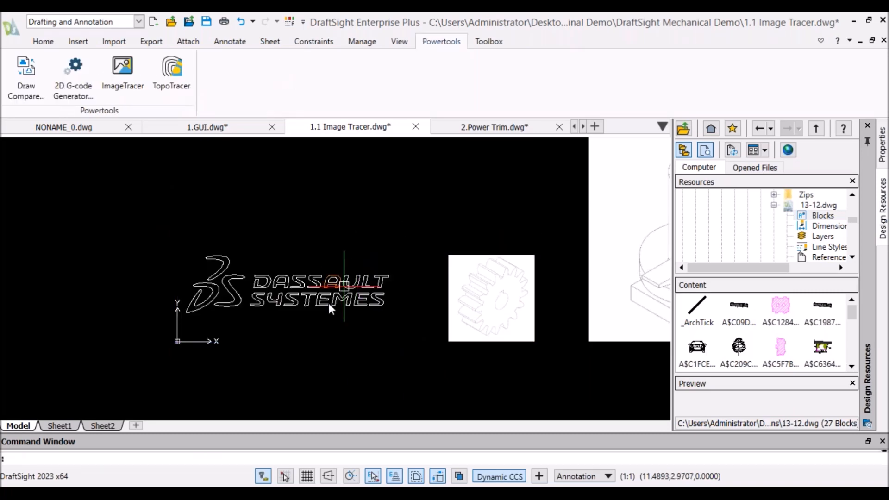
scroll(328, 301, up, 1)
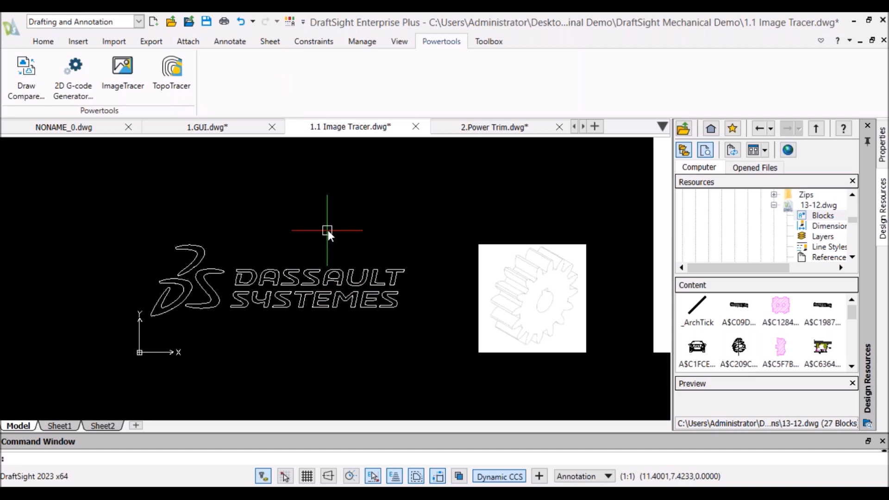
scroll(327, 230, down, 1)
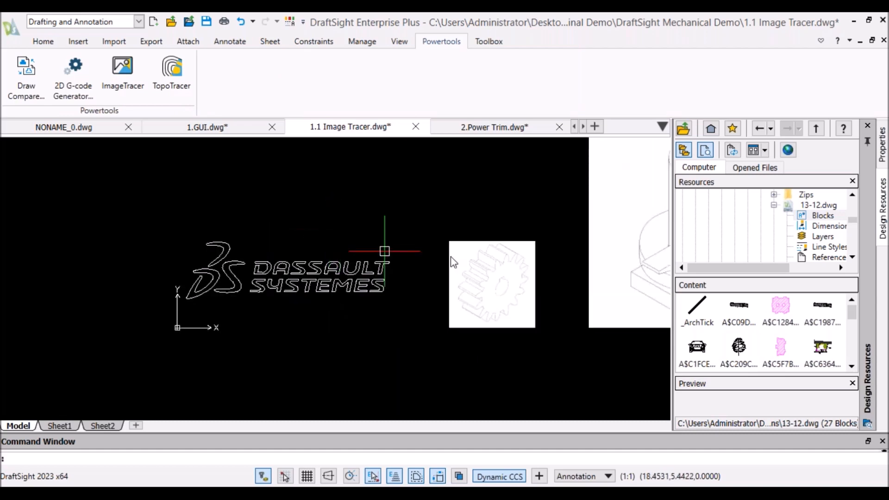
Convert the entire gear image into polylines with ImageTracer, using the Curved Image profile.
middle_drag(399, 234, 276, 226)
scroll(371, 225, down, 1)
scroll(395, 236, up, 2)
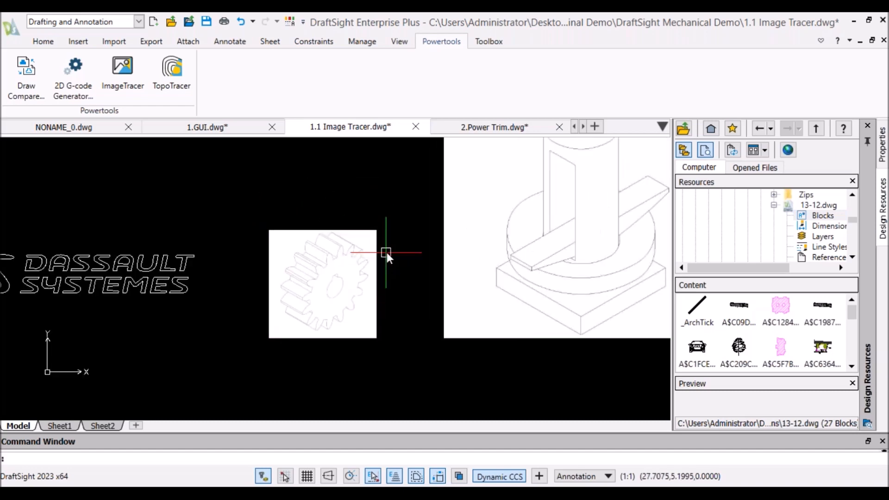
scroll(279, 274, up, 2)
scroll(278, 274, down, 1)
middle_drag(177, 216, 219, 215)
scroll(221, 213, down, 1)
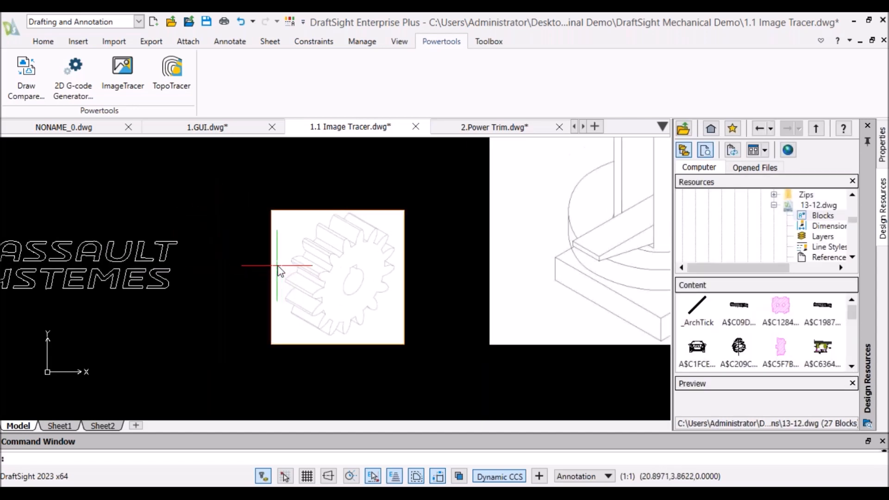
click(134, 79)
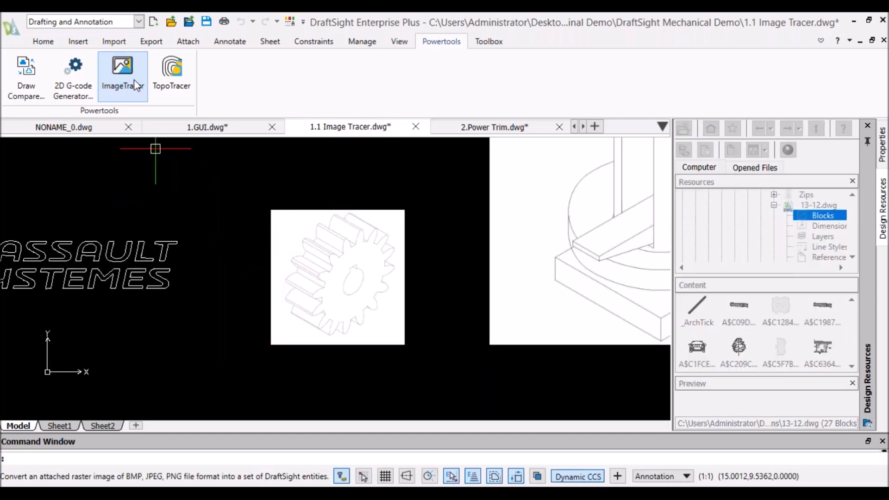
click(768, 285)
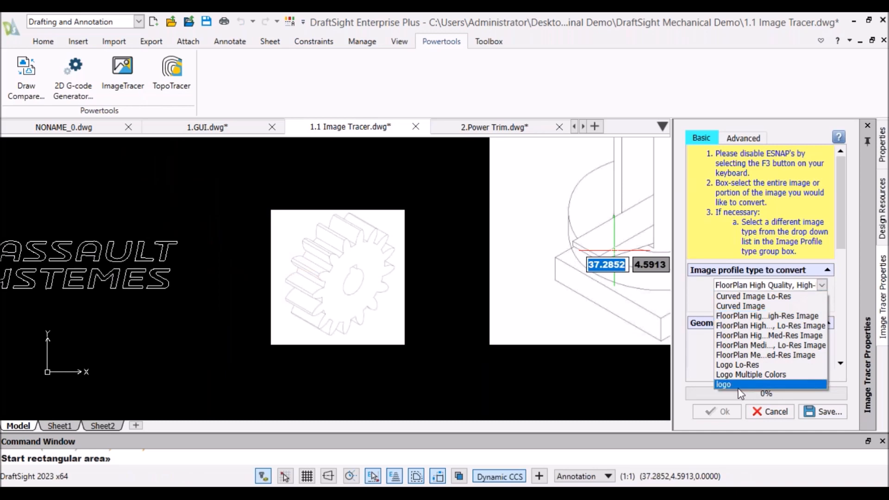
click(740, 306)
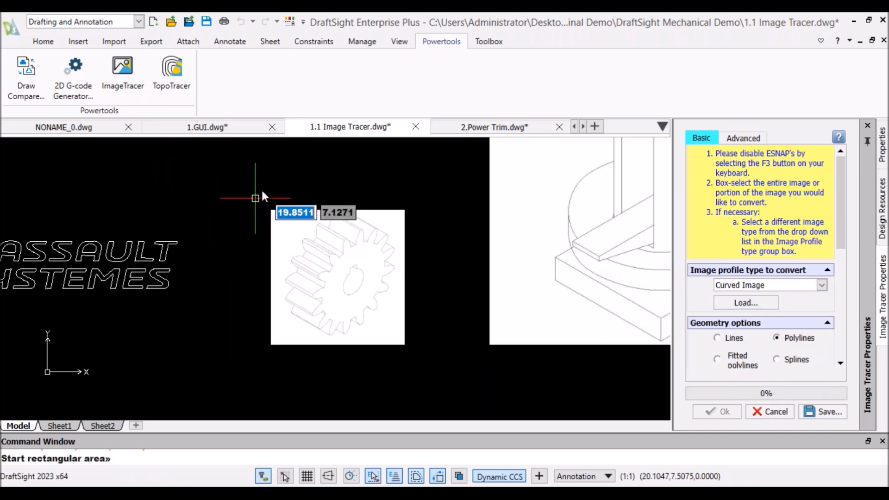
click(262, 202)
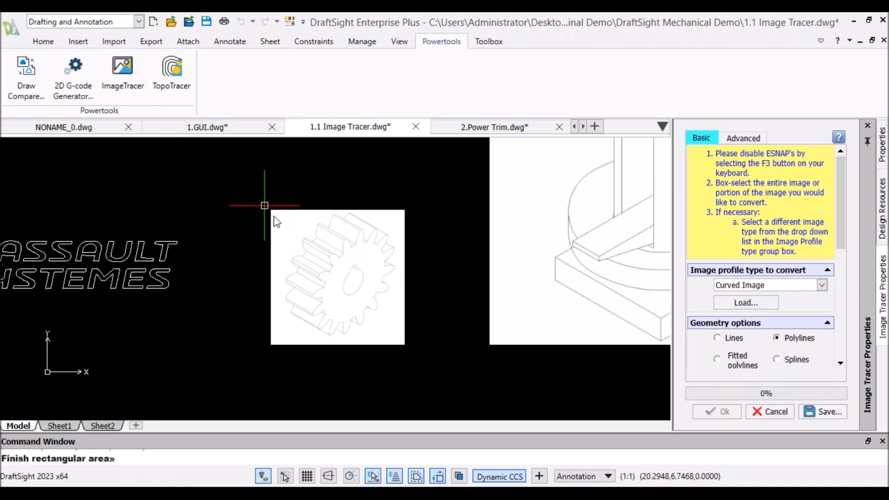
click(417, 351)
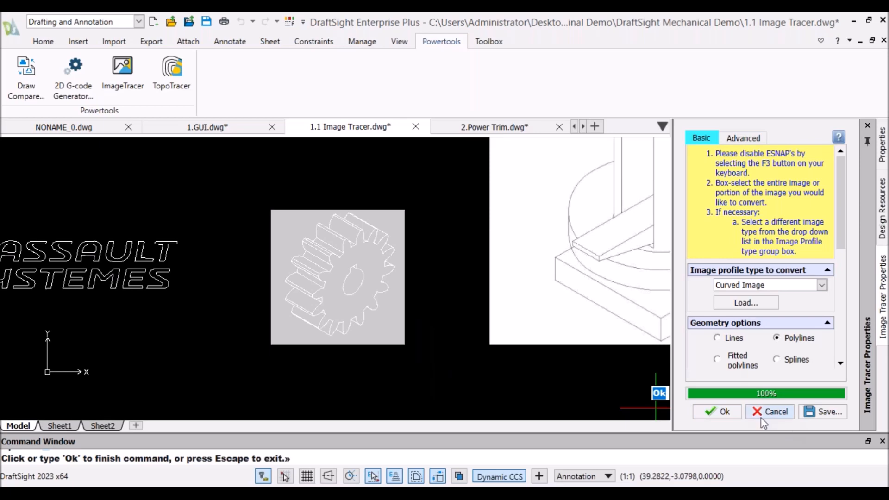
click(717, 411)
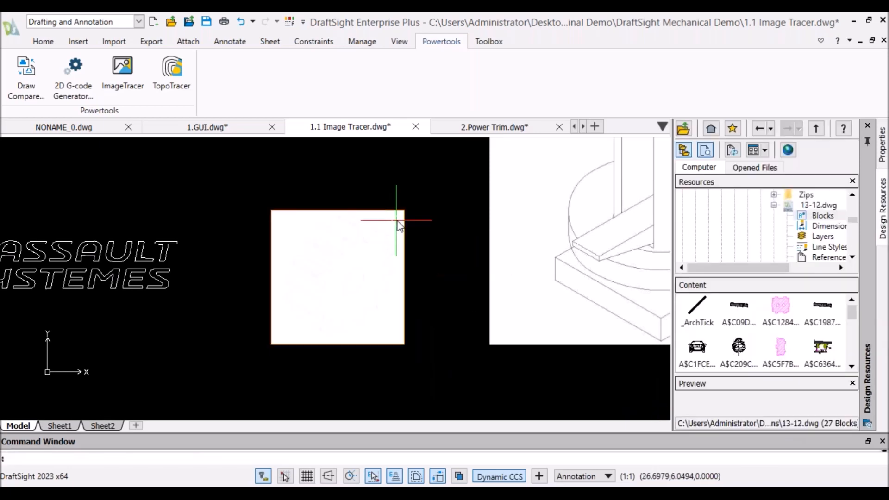
Delete the gear image behind its traced polylines and inspect the gear outline.
click(399, 225)
key(Delete)
scroll(371, 279, down, 2)
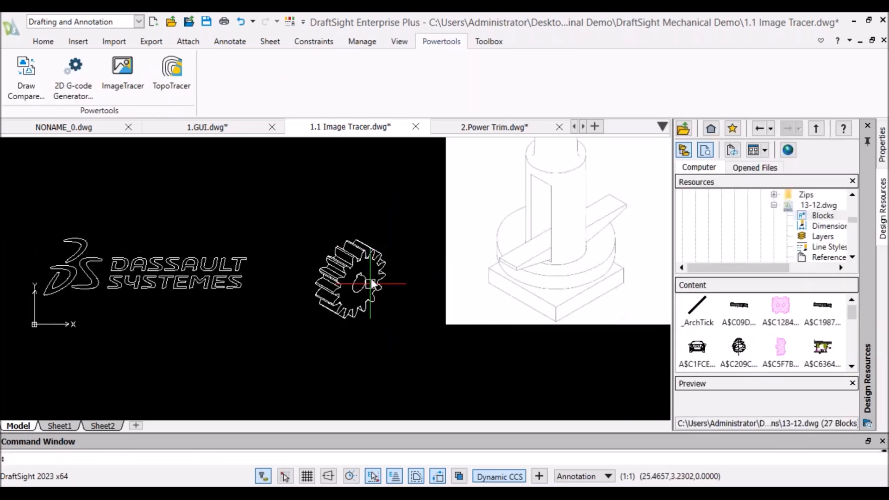
scroll(371, 278, up, 4)
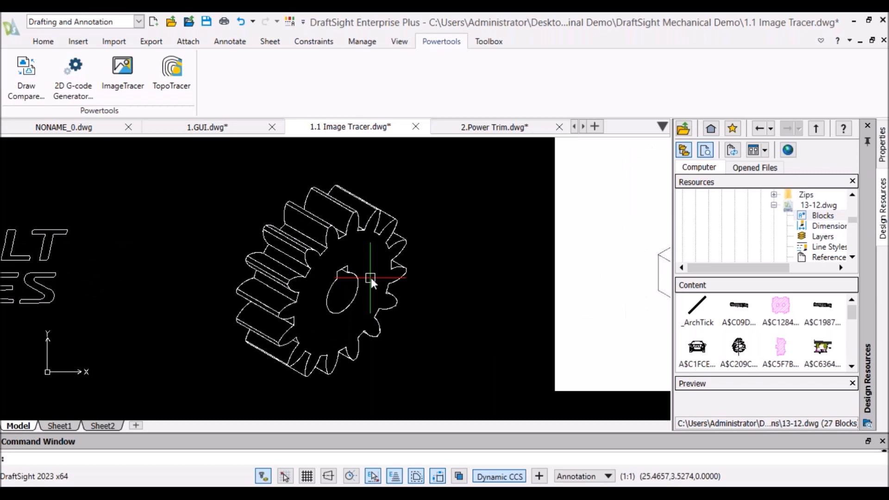
Convert the entire isometric machine part image into polylines with ImageTracer, using the Curved Image profile.
scroll(370, 277, down, 2)
middle_drag(418, 208, 311, 238)
scroll(305, 226, up, 1)
scroll(309, 225, down, 2)
scroll(365, 229, down, 3)
middle_drag(575, 211, 549, 284)
scroll(537, 275, up, 1)
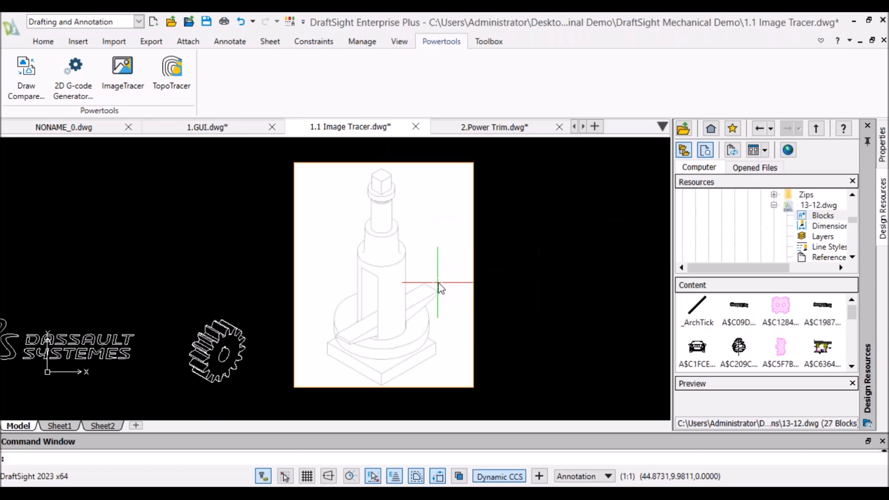
scroll(439, 282, down, 1)
scroll(439, 281, up, 1)
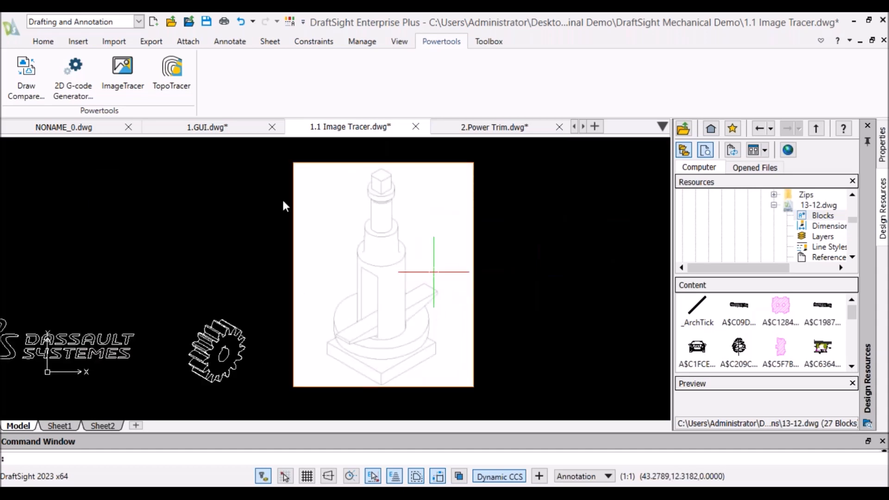
click(122, 88)
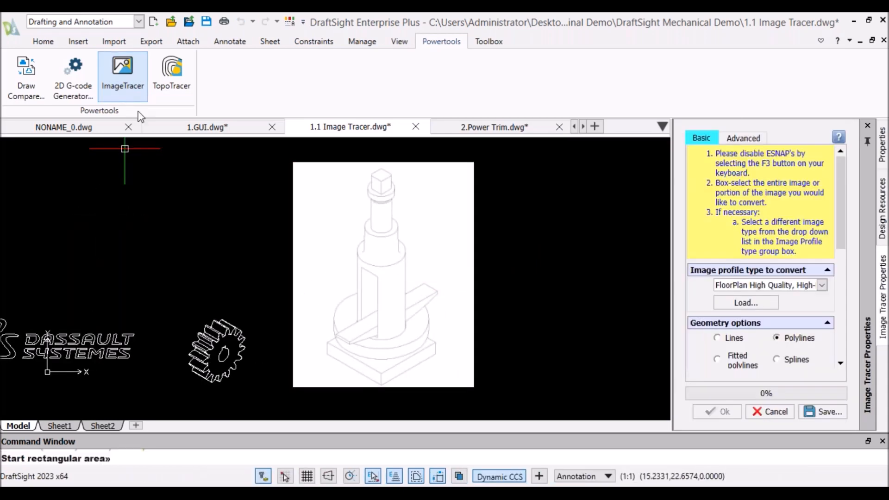
click(822, 285)
click(750, 311)
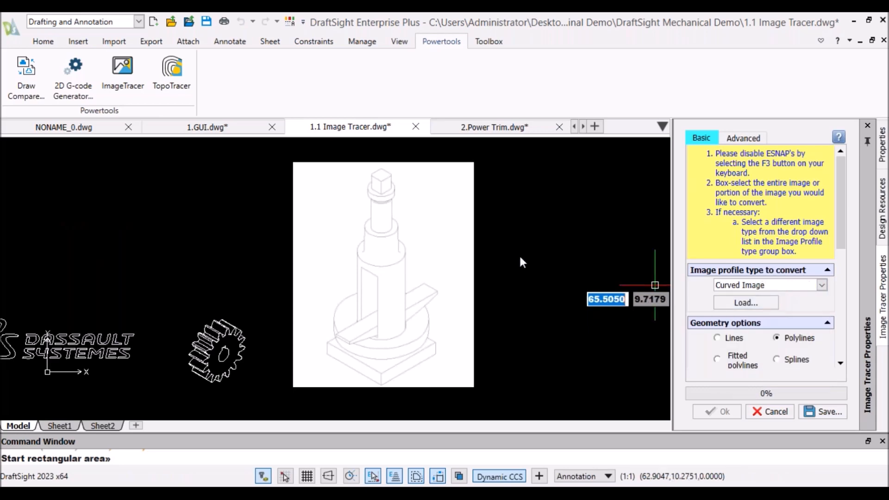
click(286, 157)
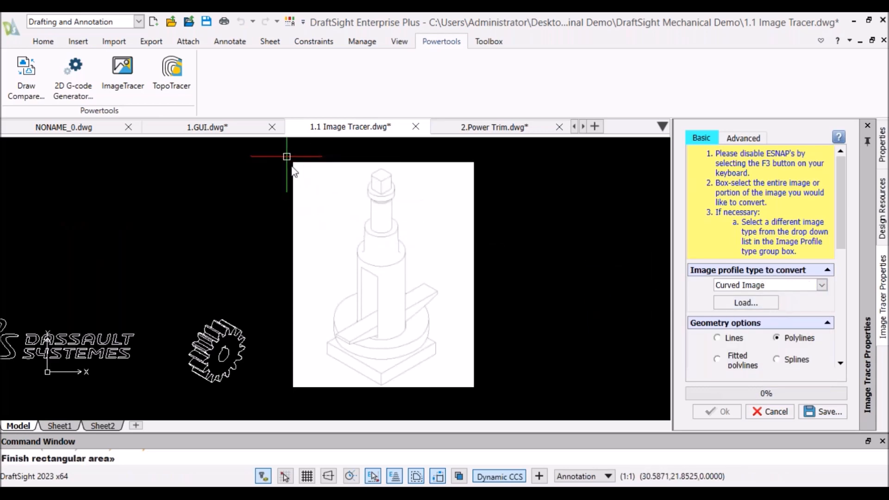
click(482, 391)
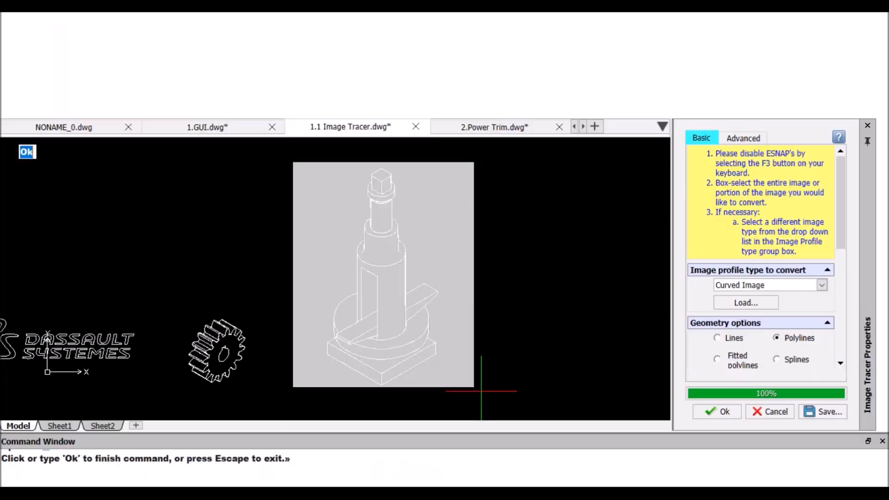
Delete the machine part image, keeping only its traced polylines.
click(455, 188)
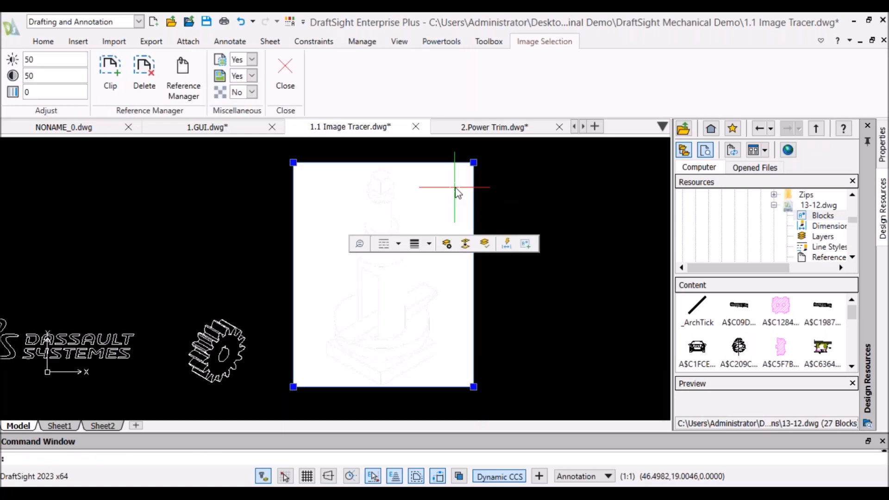
key(Delete)
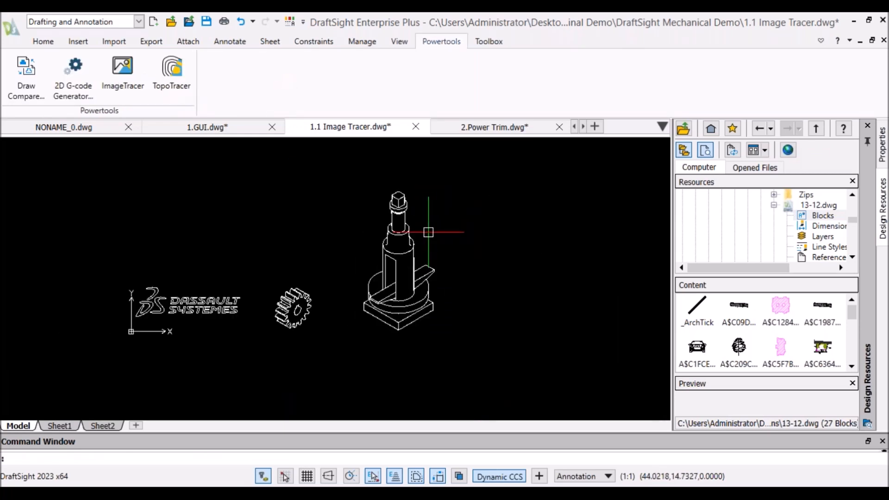
Examine the traced logo, gear and machine part outlines and view the available file import and image attachment tools.
middle_drag(429, 232, 494, 226)
scroll(494, 227, down, 1)
scroll(315, 230, up, 1)
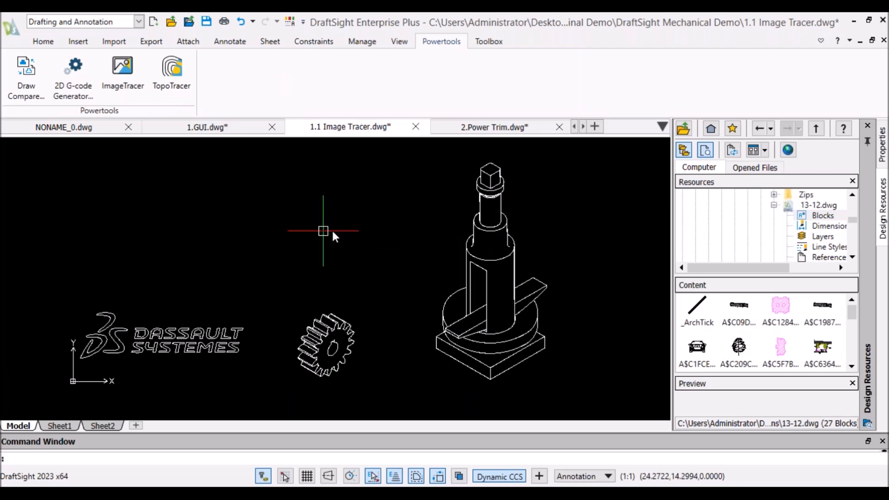
scroll(331, 228, down, 1)
scroll(351, 249, up, 1)
middle_drag(380, 228, 334, 236)
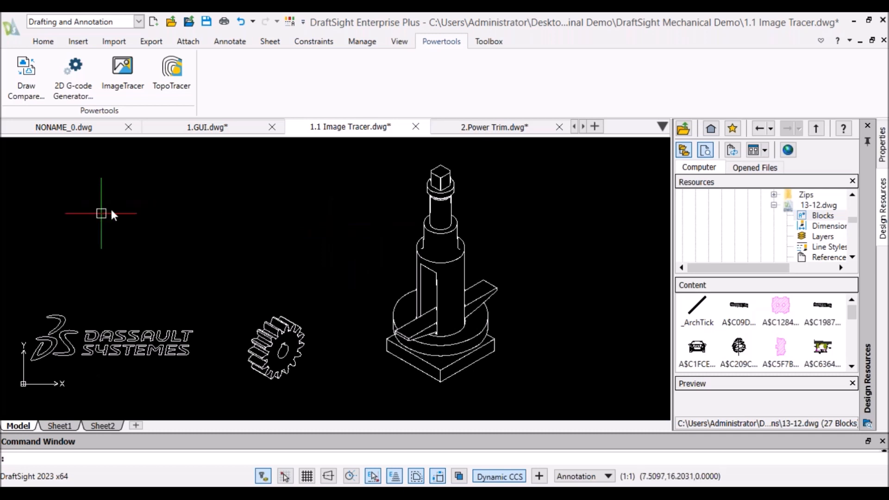
click(116, 42)
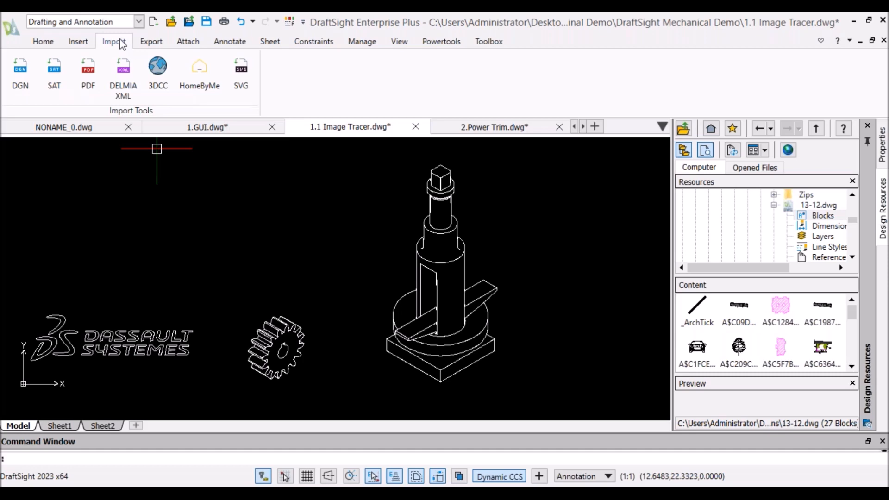
click(188, 42)
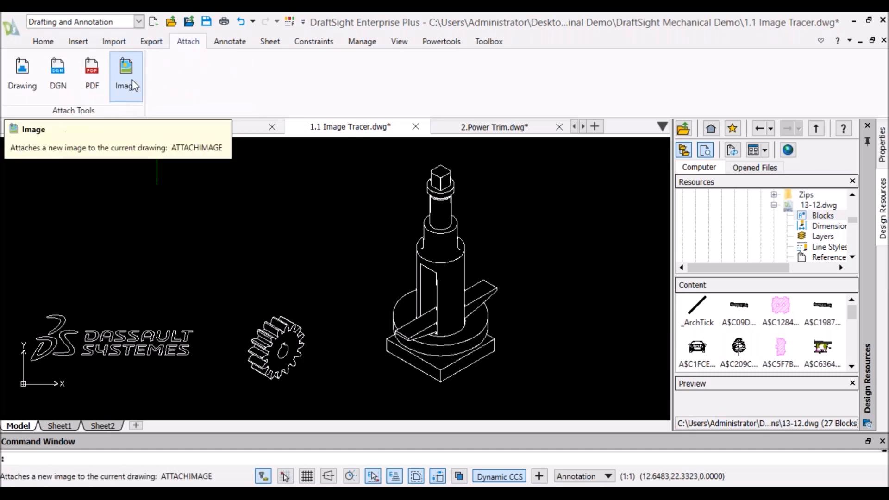
scroll(265, 229, down, 2)
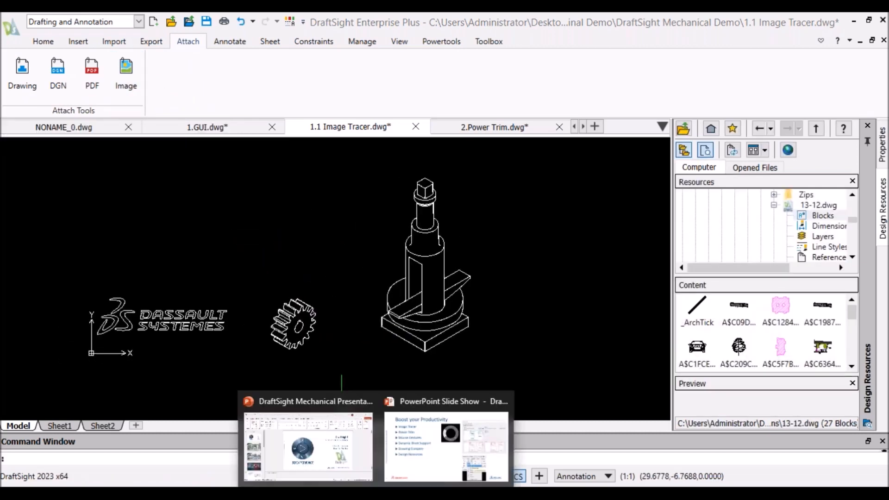
Show the productivity topics slide in PowerPoint, return to DraftSight and bring up the line grid in 2.Power Trim.dwg.
click(440, 452)
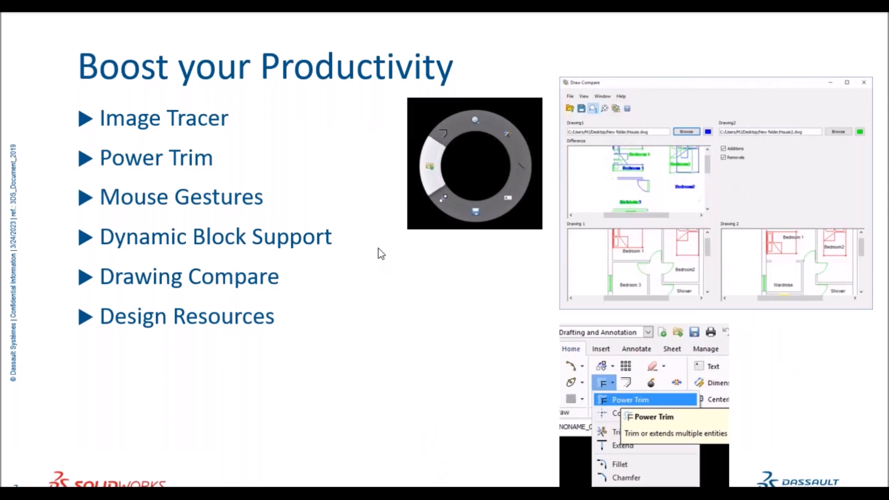
key(alt+Tab)
click(480, 130)
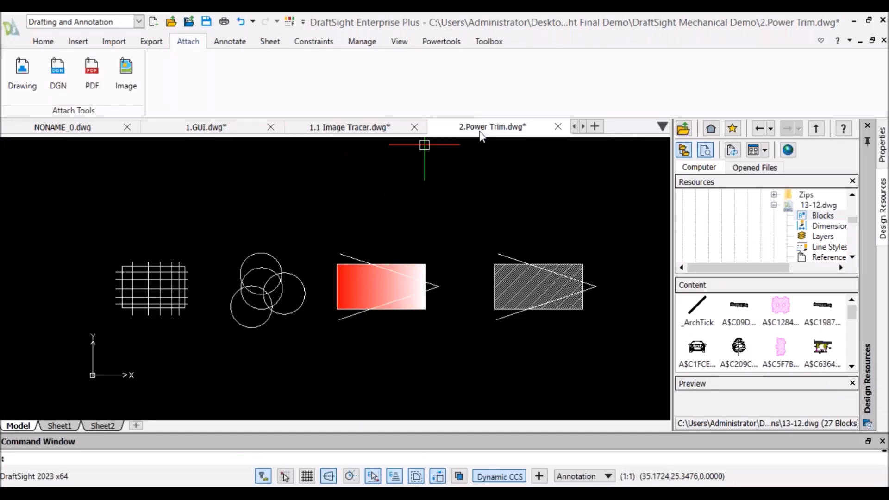
scroll(384, 255, down, 2)
scroll(237, 258, up, 5)
scroll(220, 238, up, 1)
scroll(219, 238, up, 1)
scroll(208, 243, up, 1)
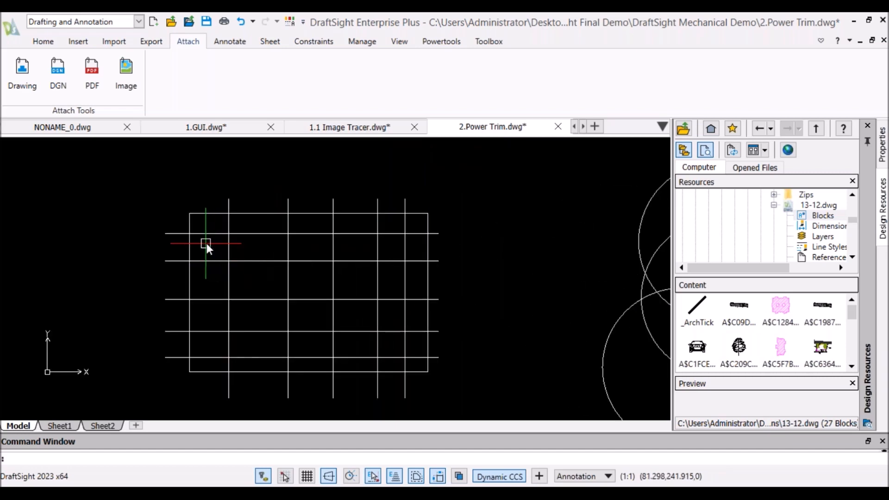
scroll(209, 270, up, 2)
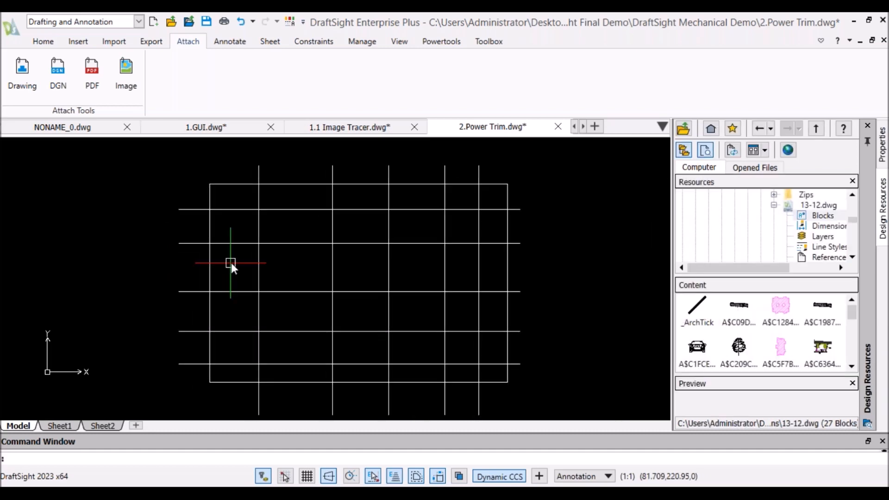
Trim the grid's second and third horizontal lines between the rectangle's left edge and the first vertical line using standard Trim.
text(TR)
key(Return)
scroll(230, 250, up, 2)
click(232, 246)
click(234, 319)
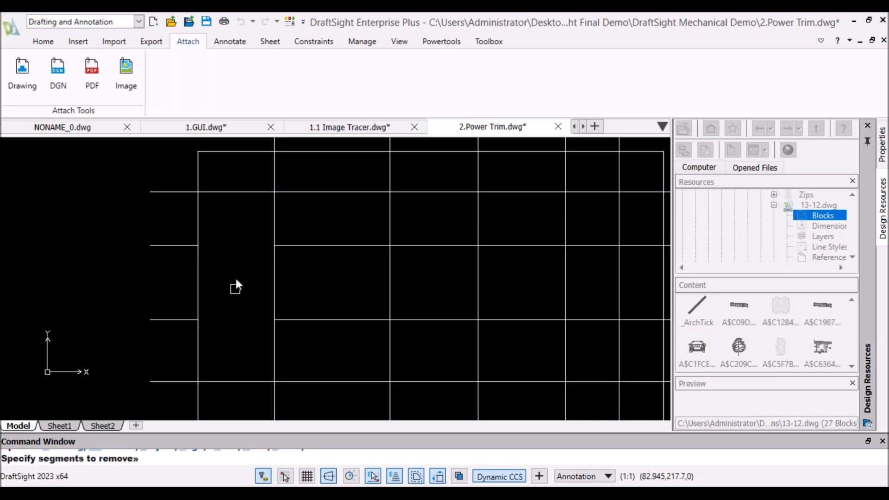
scroll(233, 262, down, 1)
scroll(231, 253, up, 1)
middle_drag(235, 253, 278, 260)
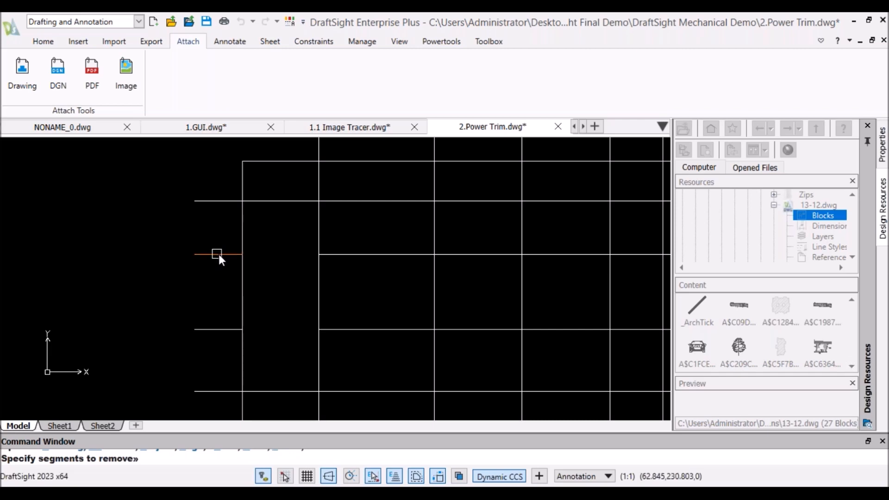
scroll(229, 241, up, 1)
middle_drag(231, 237, 204, 241)
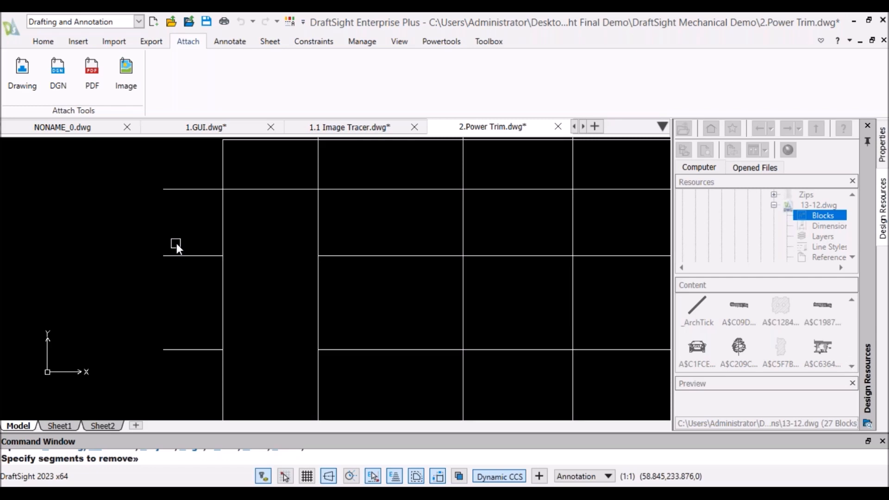
Select the upper leftover stub outside the rectangle to check it, deselect it and undo the standard trim.
key(Escape)
click(194, 256)
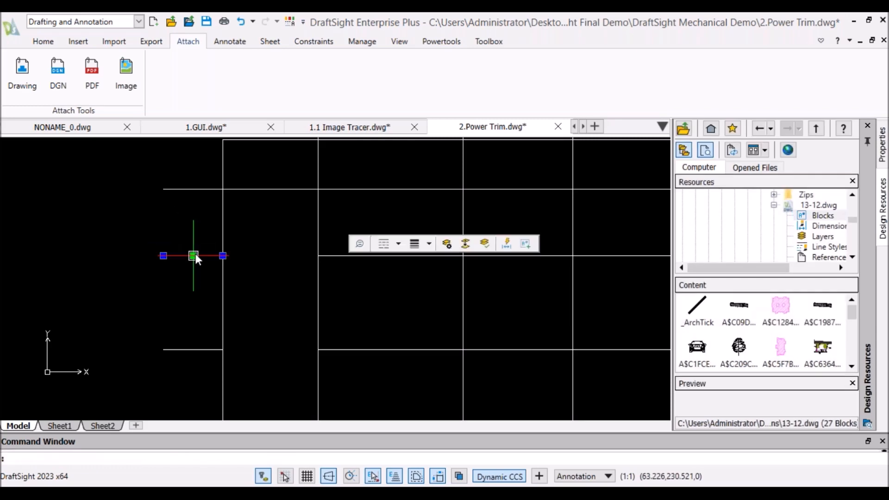
key(Escape)
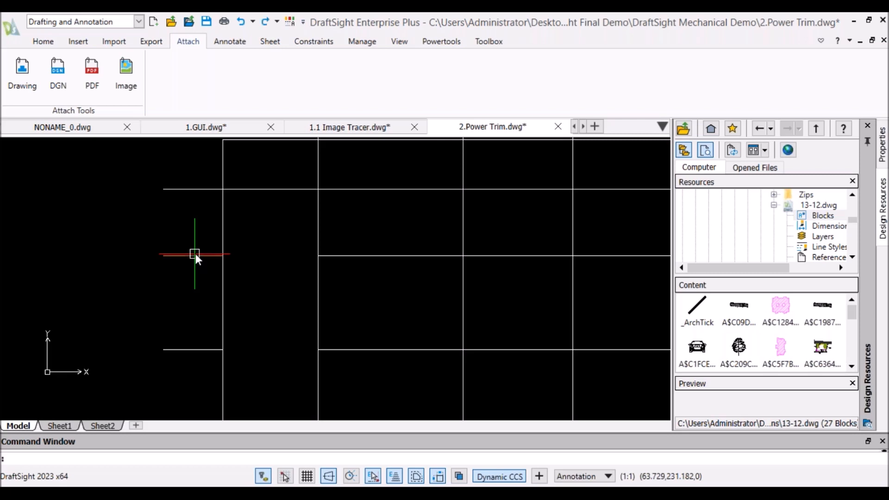
key(ctrl+z)
scroll(257, 230, up, 1)
middle_drag(300, 230, 273, 234)
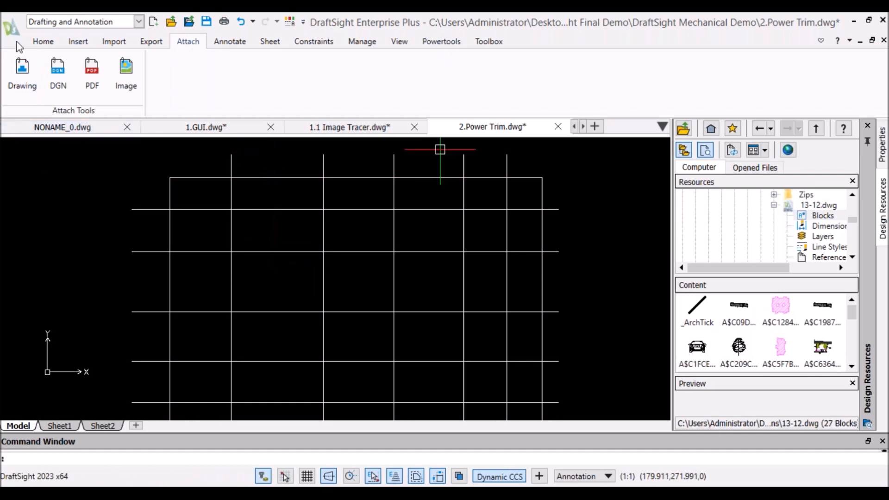
Power Trim the second and third horizontal lines between the rectangle's left edge and the first vertical line in one sweep.
click(42, 43)
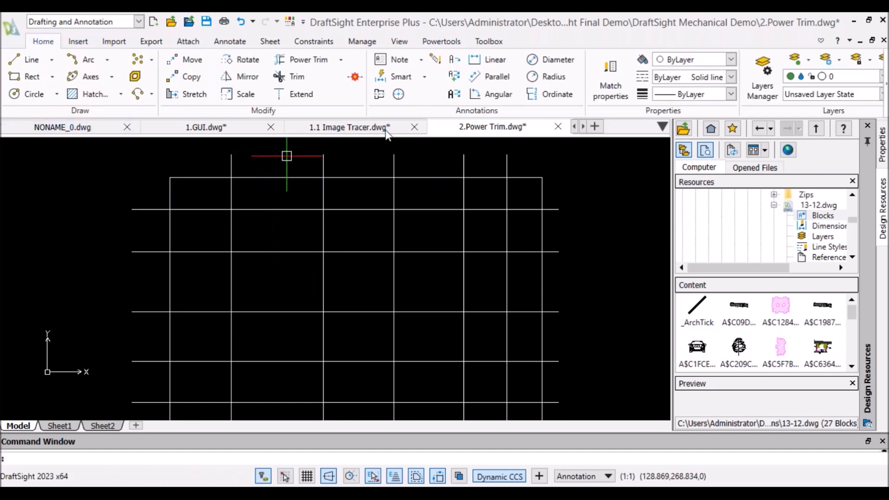
click(424, 77)
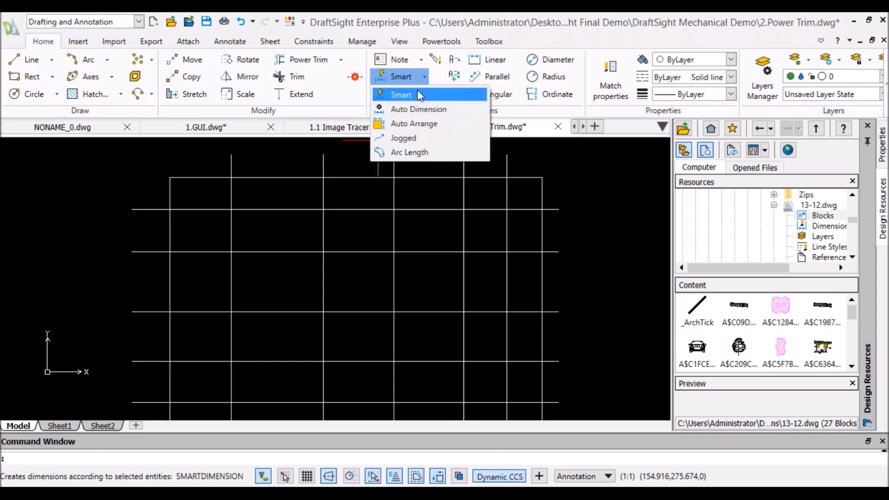
click(329, 80)
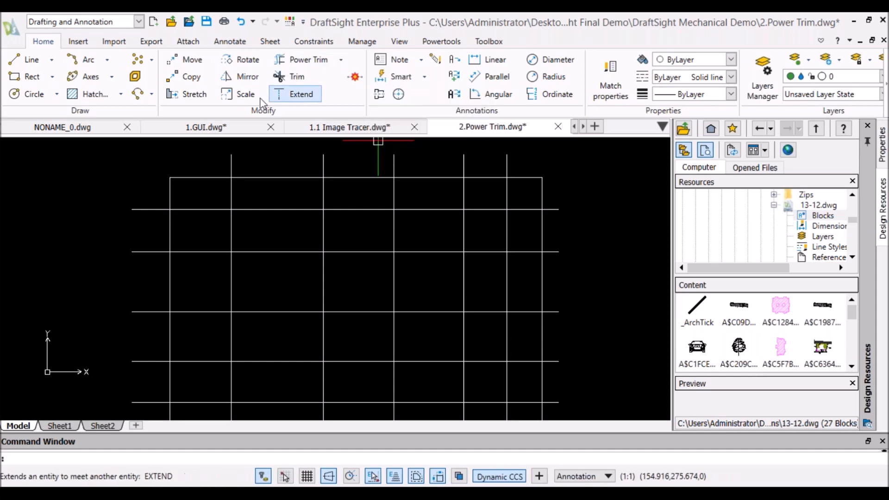
click(311, 60)
scroll(217, 247, up, 3)
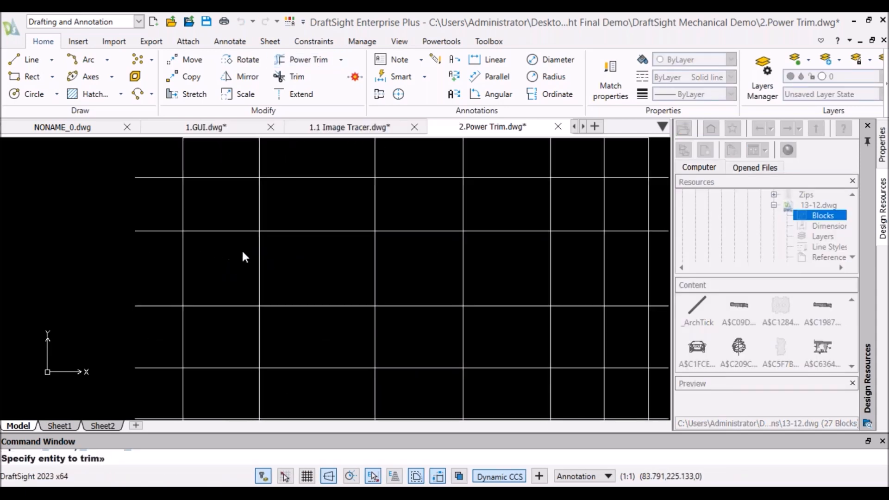
middle_drag(215, 249, 252, 256)
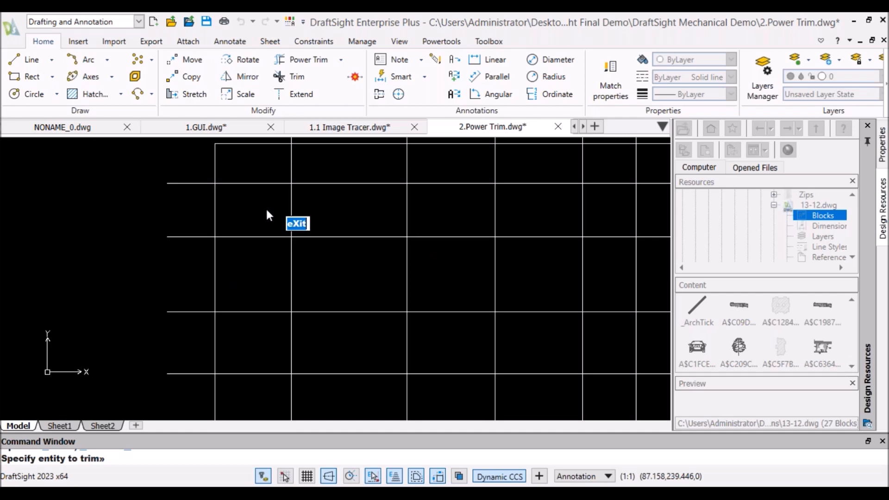
mouse_move(276, 204)
mouse_down()
mouse_move(251, 248)
mouse_move(257, 283)
mouse_up()
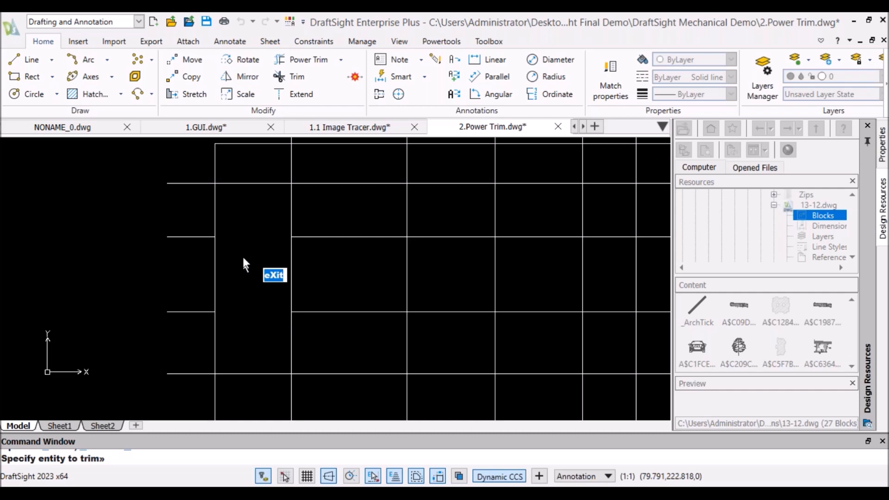
Remove the two leftover line stubs outside the rectangle's left edge with Power Trim.
scroll(243, 259, up, 1)
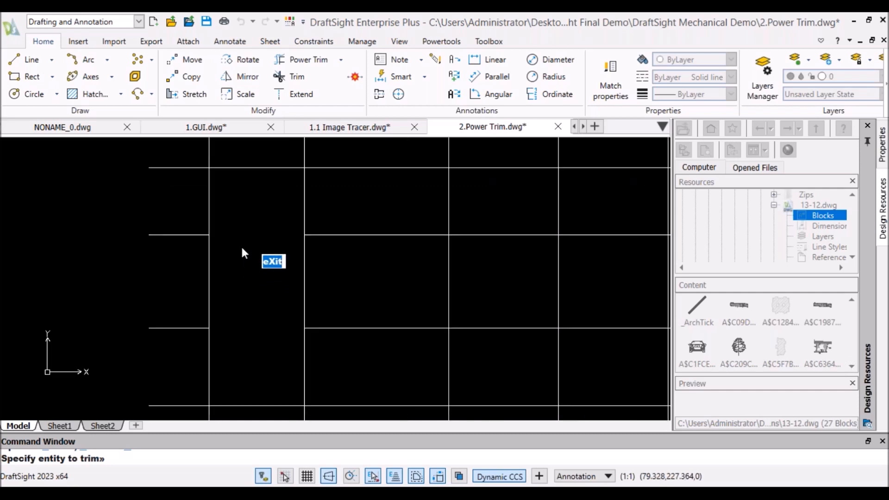
scroll(233, 238, up, 2)
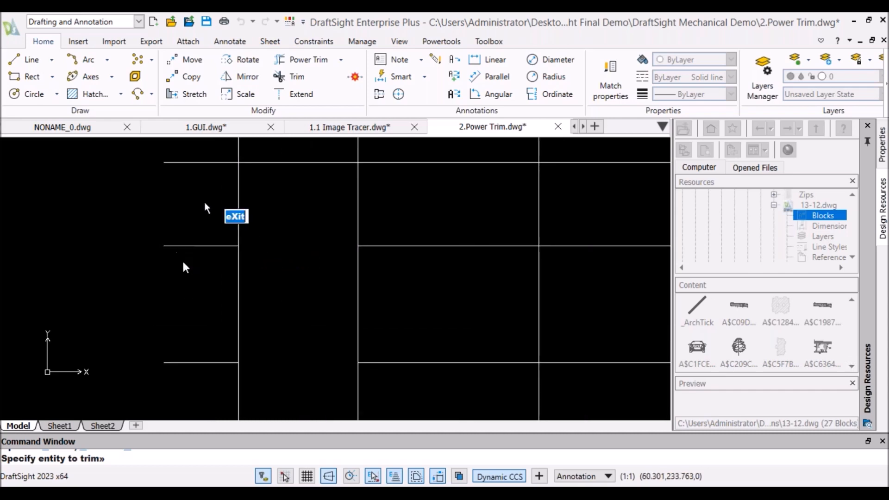
drag(199, 247, 204, 272)
scroll(212, 277, down, 2)
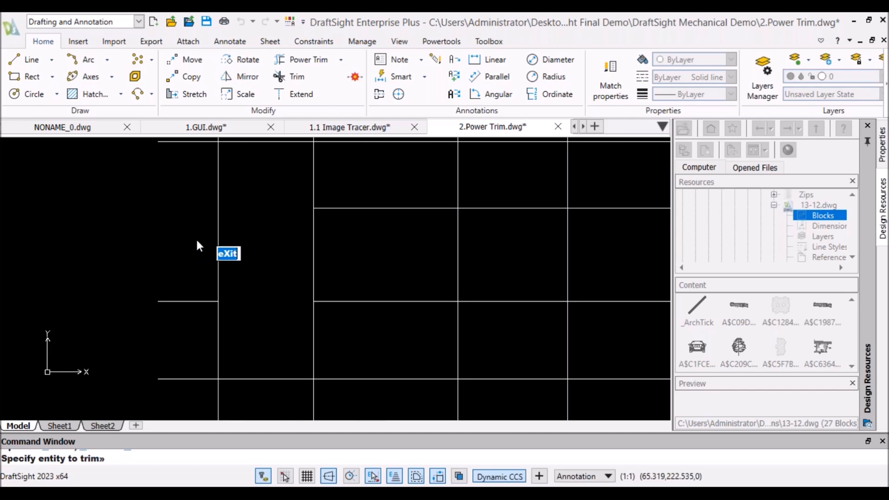
drag(198, 254, 186, 312)
Lengthen the second horizontal line past the first vertical line to a free point inside the first column using Power Trim.
middle_drag(258, 226, 230, 250)
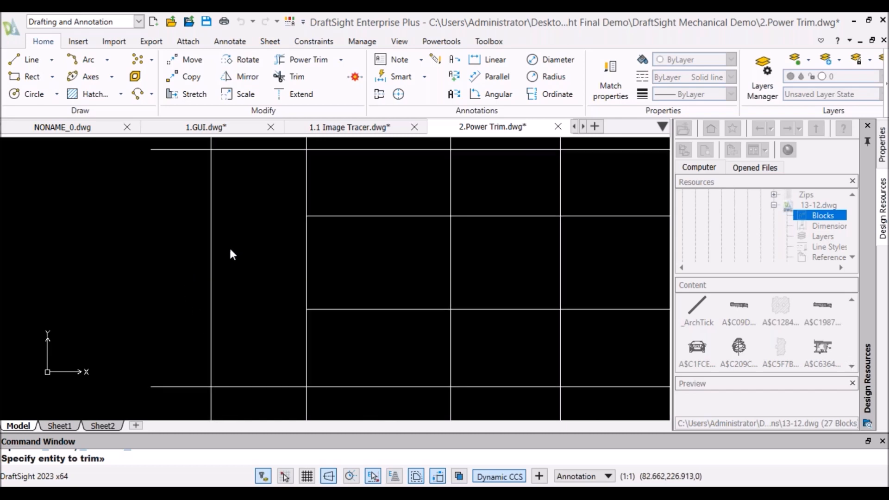
middle_drag(263, 200, 218, 257)
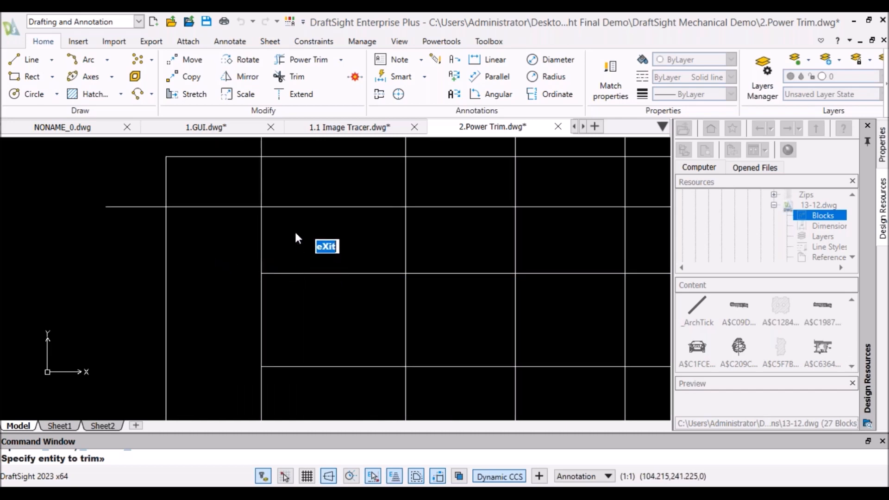
mouse_move(295, 234)
middle_down()
mouse_move(289, 244)
mouse_move(311, 258)
middle_up()
scroll(313, 259, up, 1)
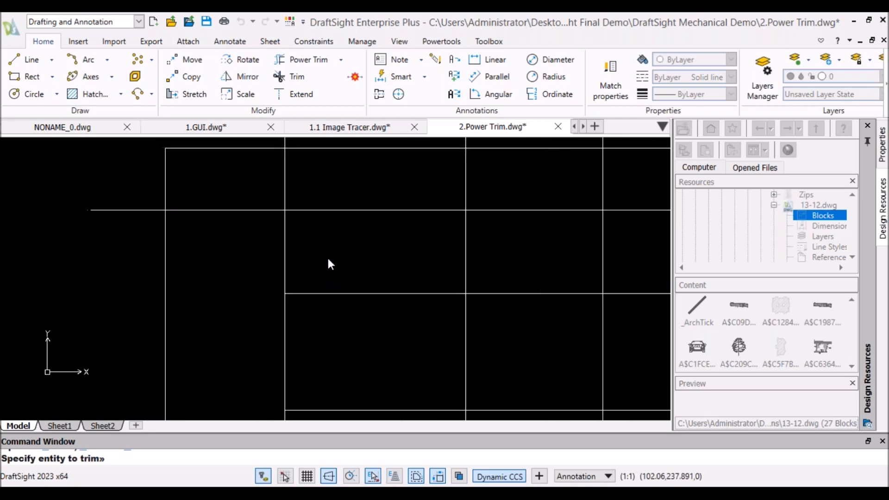
click(305, 292)
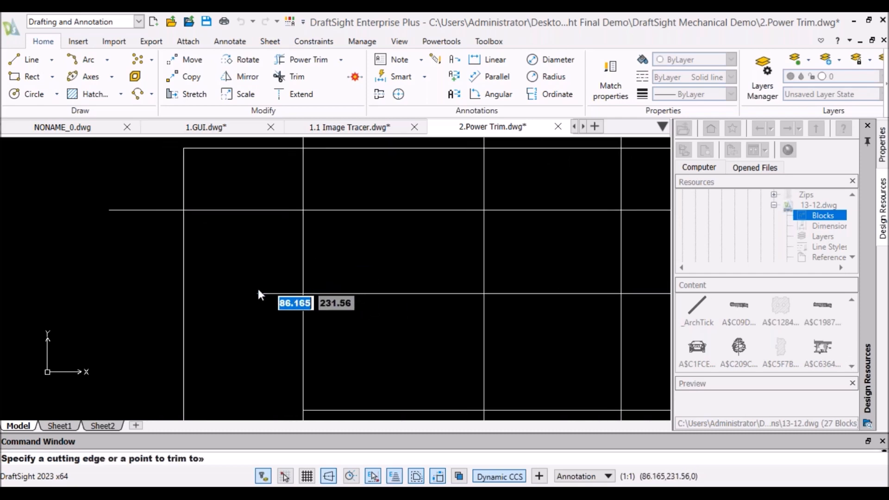
click(243, 288)
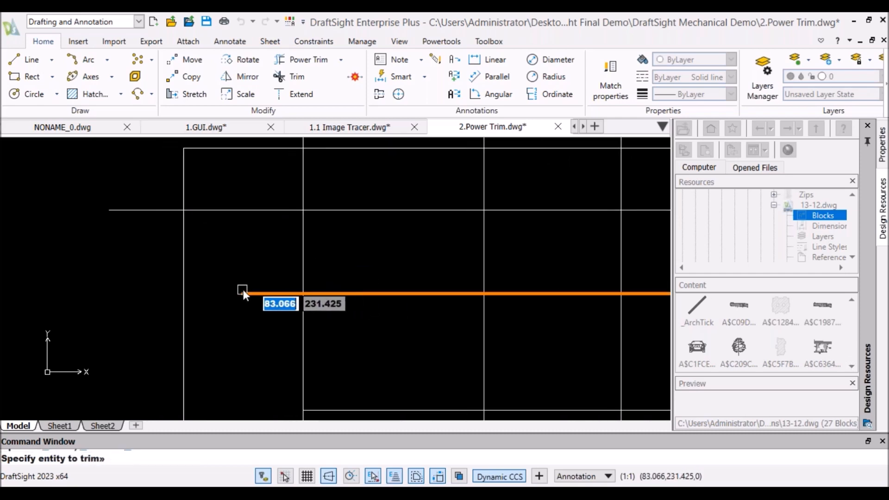
Extend the third horizontal line to the rectangle's left edge with Power Trim.
scroll(283, 320, down, 3)
scroll(337, 334, up, 2)
middle_drag(335, 331, 360, 275)
scroll(332, 287, up, 1)
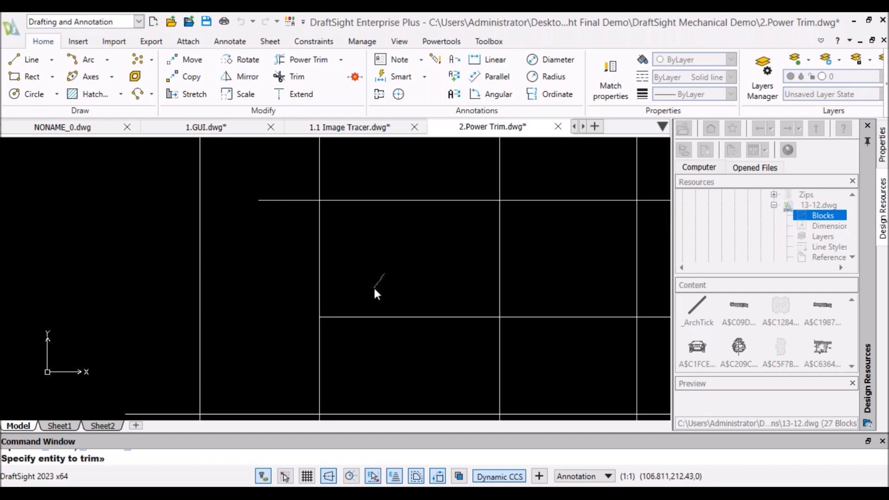
drag(374, 288, 359, 338)
scroll(374, 242, down, 3)
scroll(380, 245, up, 2)
scroll(361, 264, down, 3)
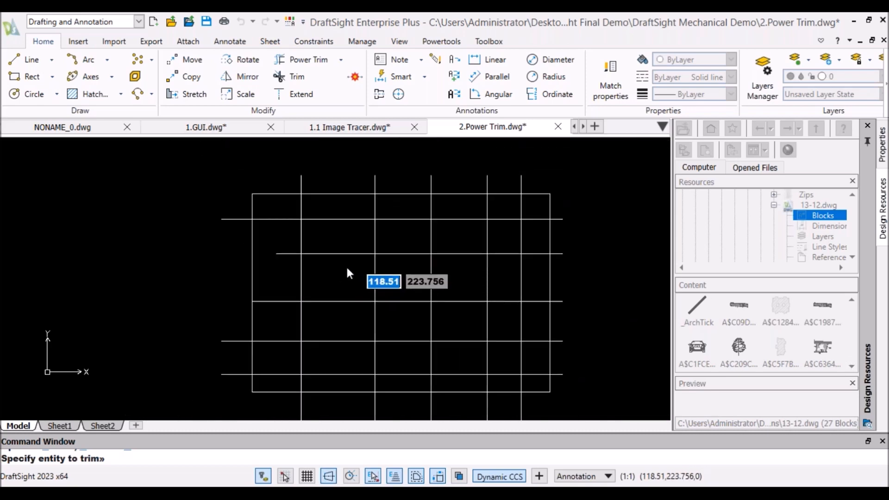
Power Trim the upper outer arcs of the overlapping circles in one freehand sweep.
scroll(347, 268, up, 2)
scroll(348, 272, down, 3)
scroll(346, 270, up, 1)
middle_drag(343, 272, 157, 255)
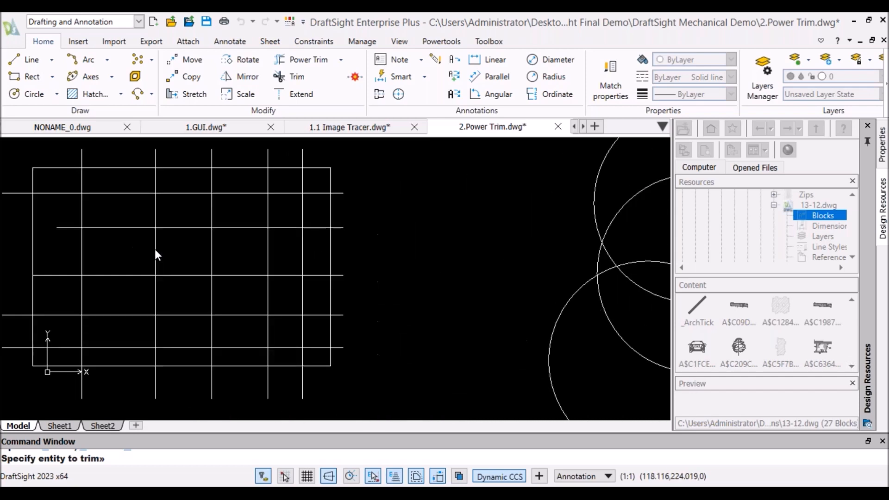
scroll(539, 262, down, 2)
mouse_move(532, 259)
middle_down()
mouse_move(372, 242)
mouse_move(285, 246)
middle_up()
middle_drag(551, 175, 448, 202)
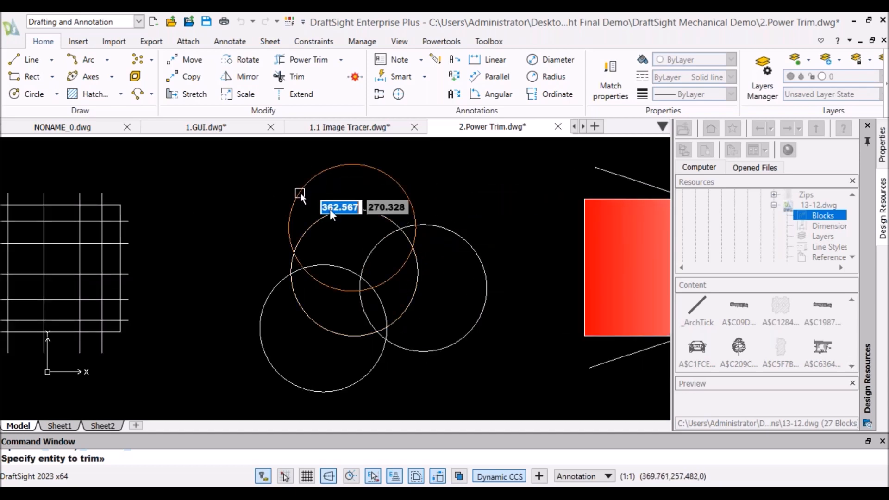
scroll(441, 182, down, 1)
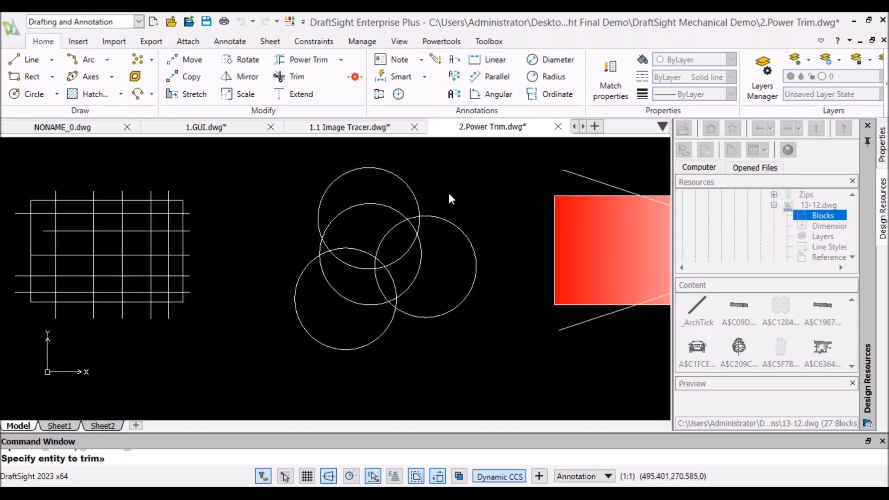
scroll(415, 207, up, 1)
scroll(413, 216, up, 1)
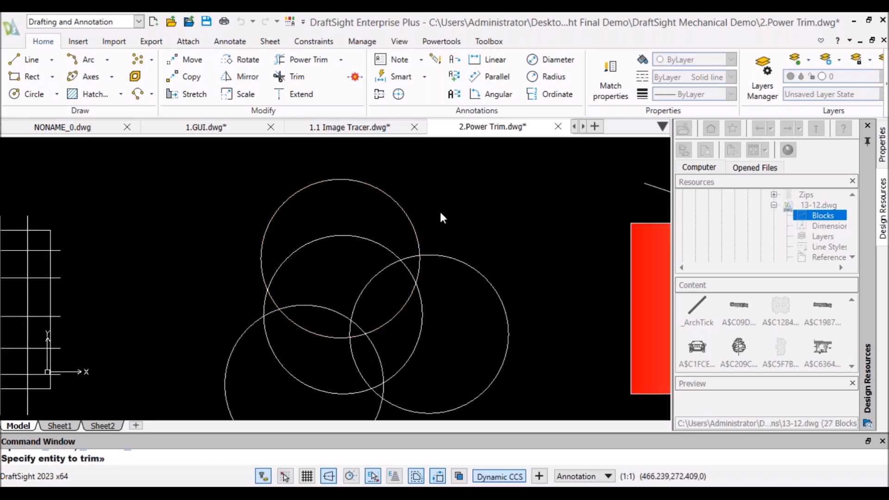
scroll(440, 209, down, 1)
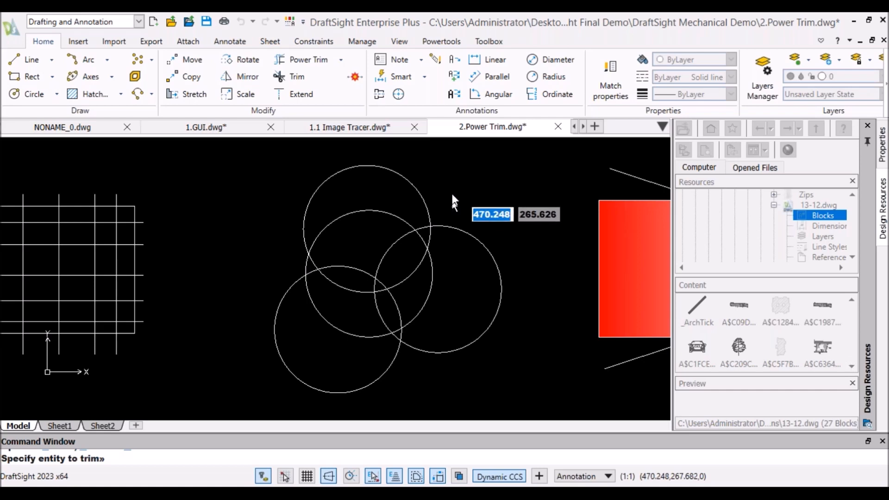
middle_drag(451, 186, 471, 184)
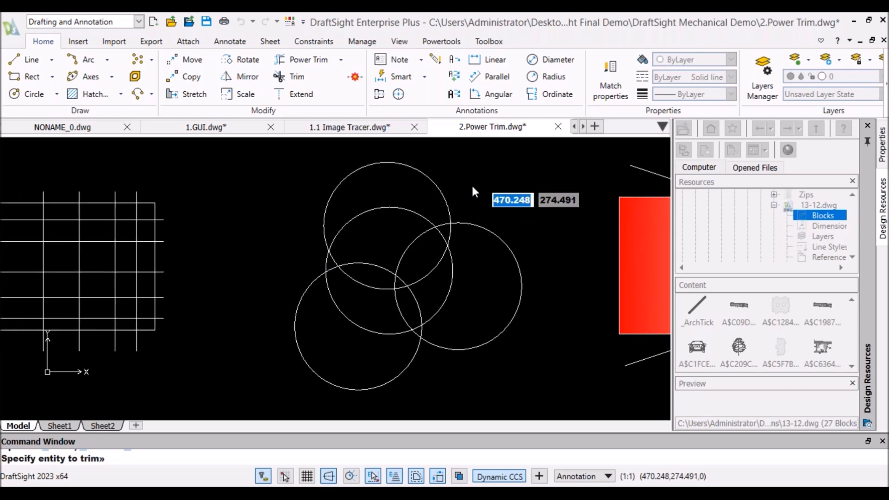
drag(497, 158, 381, 230)
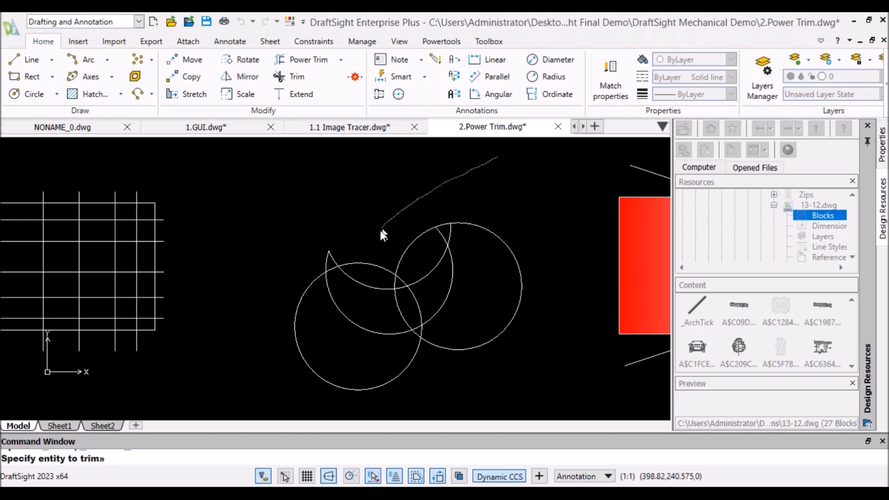
Power Trim the remaining outer arcs and leftover arc pieces of the circles, keeping only the three-petal shape.
drag(540, 344, 442, 287)
drag(224, 297, 346, 310)
scroll(388, 229, up, 1)
scroll(343, 239, up, 3)
mouse_move(318, 271)
mouse_down()
mouse_move(297, 323)
mouse_move(271, 287)
mouse_up()
drag(523, 265, 566, 228)
scroll(552, 230, down, 4)
scroll(562, 315, up, 4)
drag(493, 320, 504, 345)
scroll(563, 274, down, 3)
Power Trim the gradient-filled rectangle's top edge and the overhanging end of the upper slanted line in one sweep.
mouse_move(617, 251)
middle_down()
mouse_move(484, 273)
mouse_move(382, 256)
middle_up()
scroll(484, 274, down, 2)
scroll(339, 240, up, 2)
scroll(340, 245, up, 1)
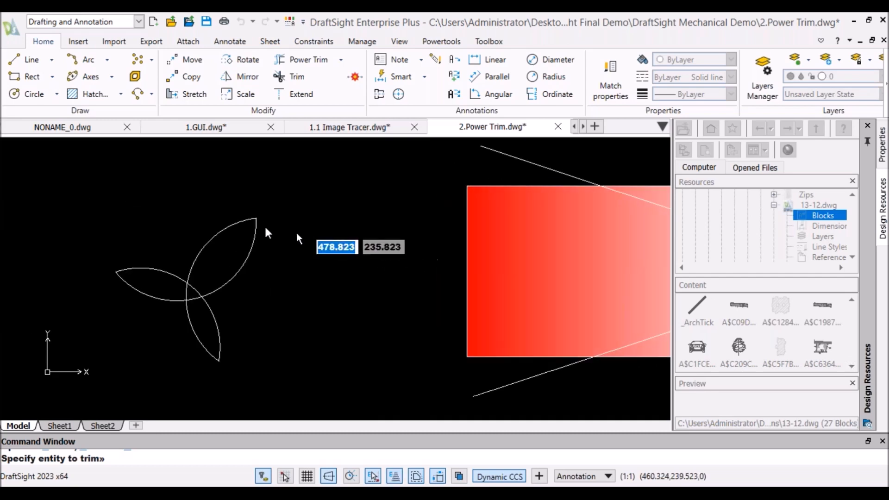
scroll(315, 256, down, 3)
middle_drag(504, 212, 361, 206)
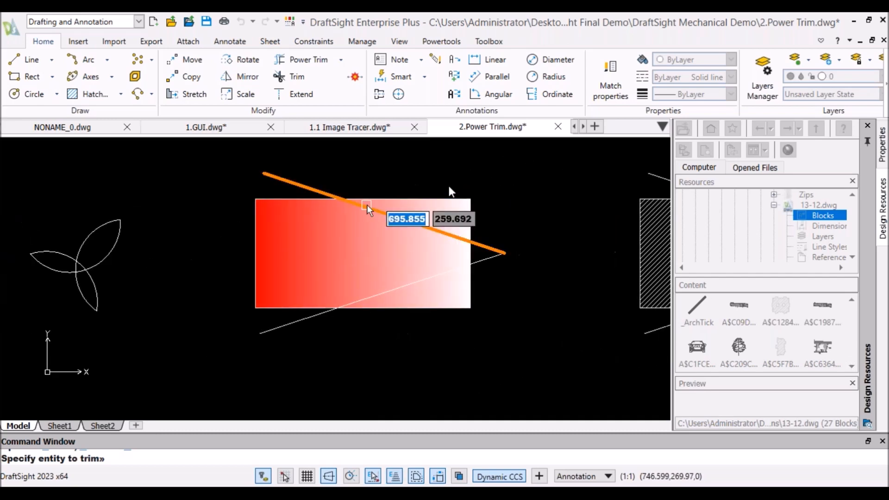
scroll(469, 172, up, 1)
mouse_move(468, 173)
middle_down()
mouse_move(489, 171)
mouse_move(492, 199)
middle_up()
scroll(489, 172, down, 1)
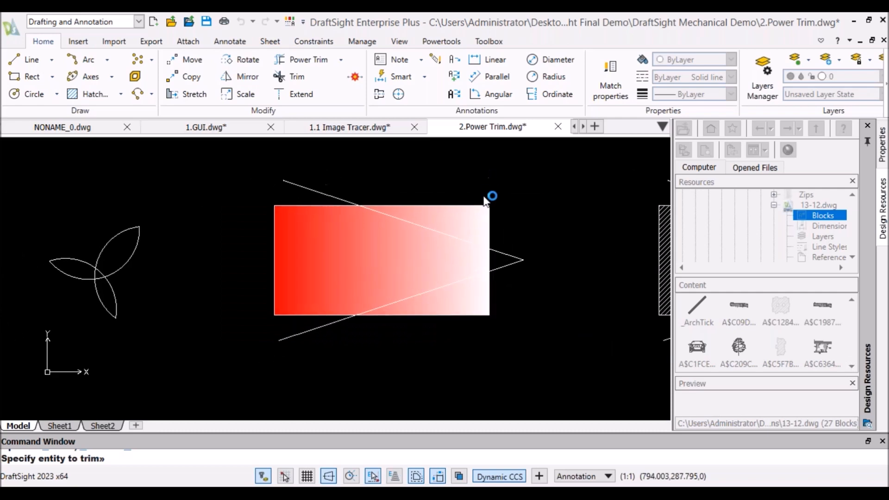
mouse_move(350, 190)
mouse_down()
mouse_move(284, 202)
mouse_move(385, 196)
mouse_move(469, 230)
mouse_up()
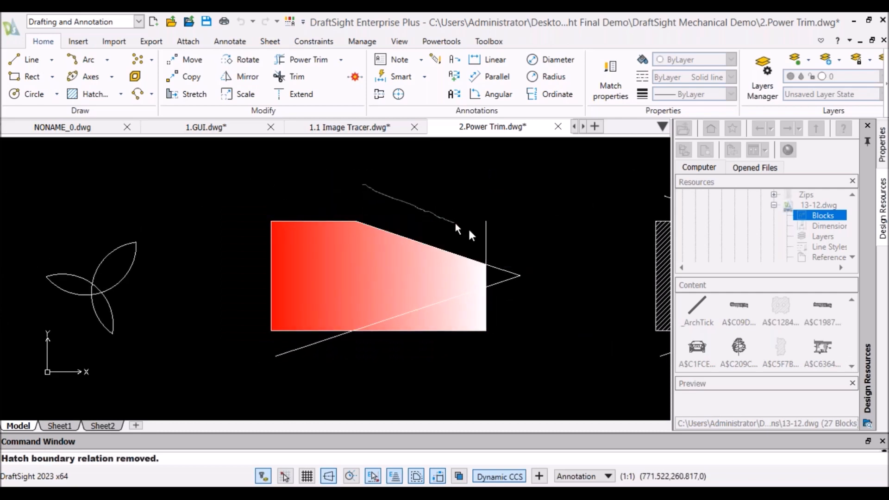
Power Trim the gradient rectangle's lower corner, the leftover edge stubs and the lower slanted line's overhang to finish the pencil shape.
drag(486, 315, 403, 341)
drag(485, 322, 492, 320)
drag(321, 350, 275, 353)
Power Trim the hatched rectangle's corners outside the two slanted lines and the lines' overhanging ends, leaving a pencil shape.
scroll(509, 290, down, 2)
scroll(536, 289, up, 1)
middle_drag(526, 290, 227, 267)
scroll(429, 252, up, 1)
middle_drag(536, 226, 504, 228)
scroll(504, 229, up, 1)
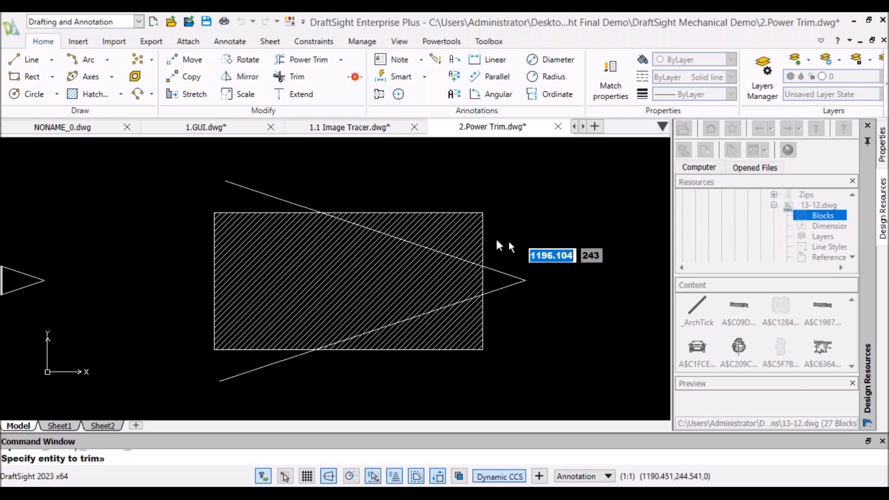
mouse_move(527, 237)
mouse_down()
mouse_move(413, 201)
mouse_move(239, 188)
mouse_up()
drag(544, 332, 265, 363)
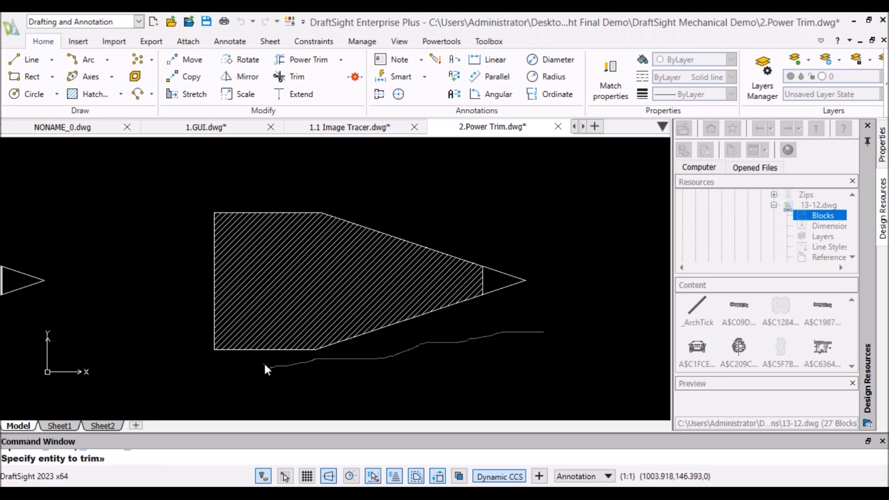
Switch to the PowerPoint slide show to view the Boost your Productivity slide, and return to the DraftSight drawing.
scroll(445, 311, down, 4)
scroll(386, 235, down, 2)
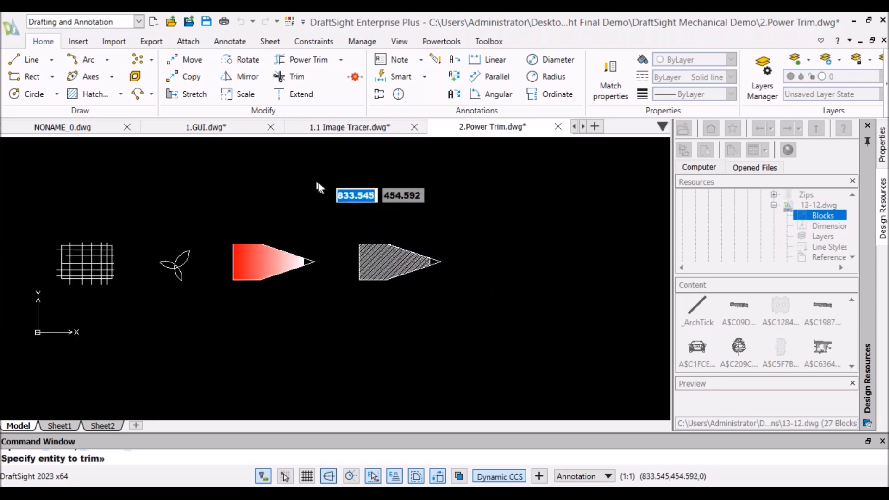
middle_drag(317, 188, 422, 184)
scroll(402, 208, up, 1)
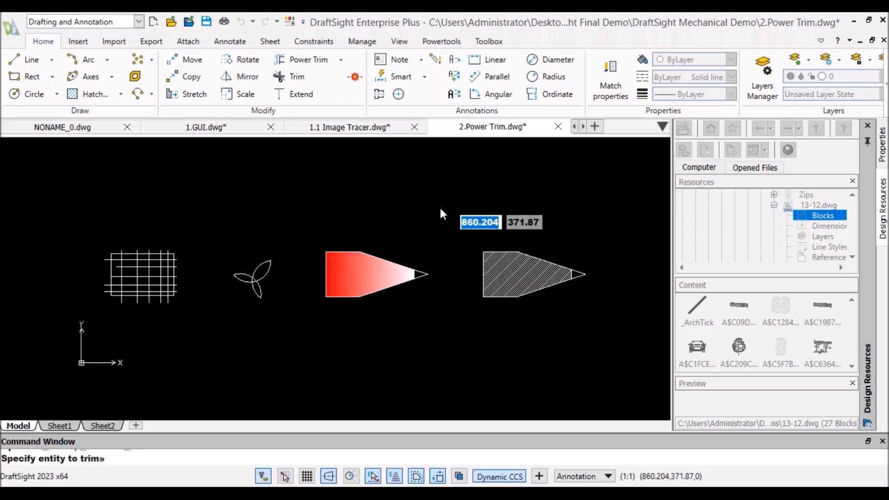
mouse_move(378, 494)
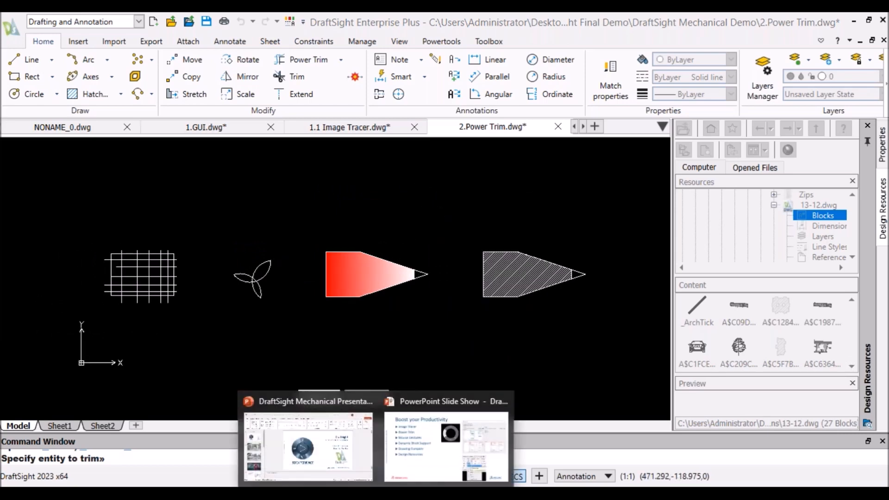
click(433, 445)
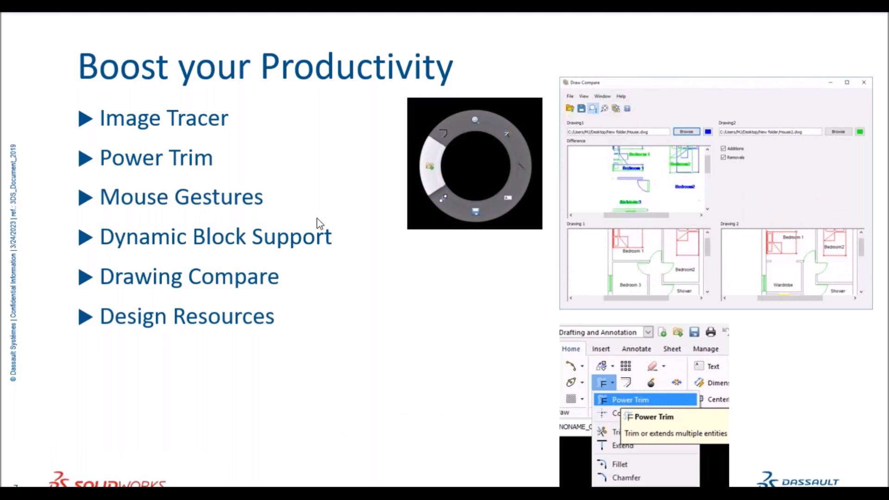
key(alt+Tab)
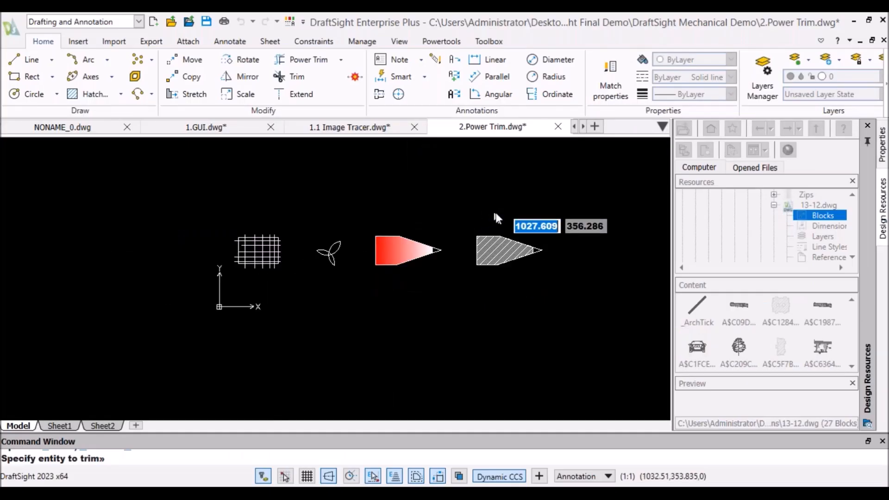
scroll(424, 209, up, 1)
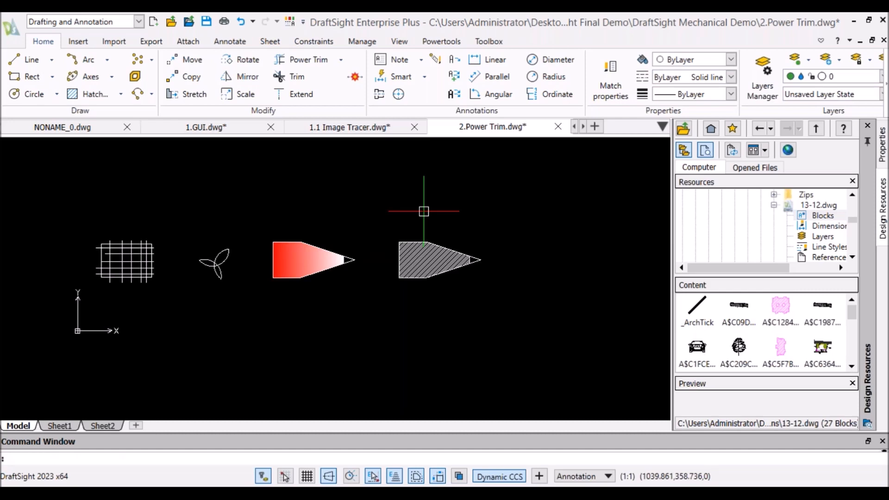
scroll(423, 211, up, 1)
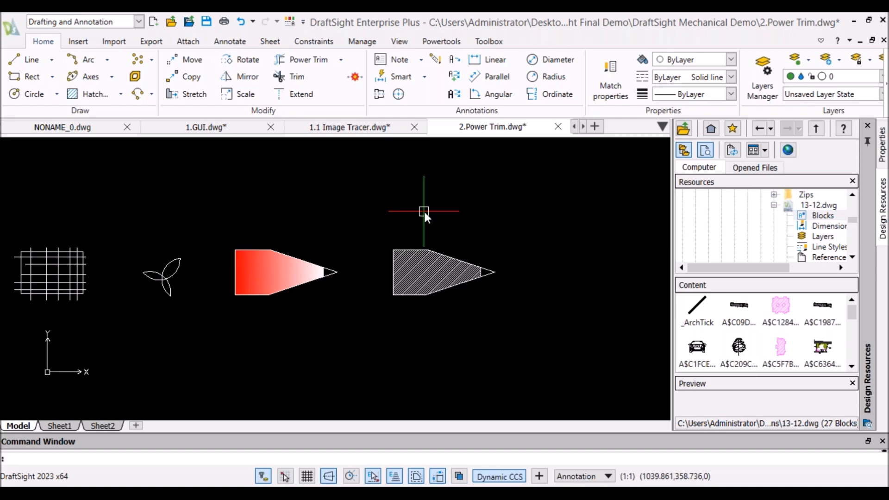
scroll(424, 212, down, 2)
scroll(490, 218, up, 3)
scroll(434, 214, down, 2)
Display the mouse gesture wheel in the empty area beside the hatched pencil shape and dismiss it.
mouse_move(435, 215)
middle_down()
mouse_move(477, 219)
mouse_move(455, 239)
mouse_move(452, 228)
mouse_move(410, 245)
middle_up()
scroll(507, 235, up, 1)
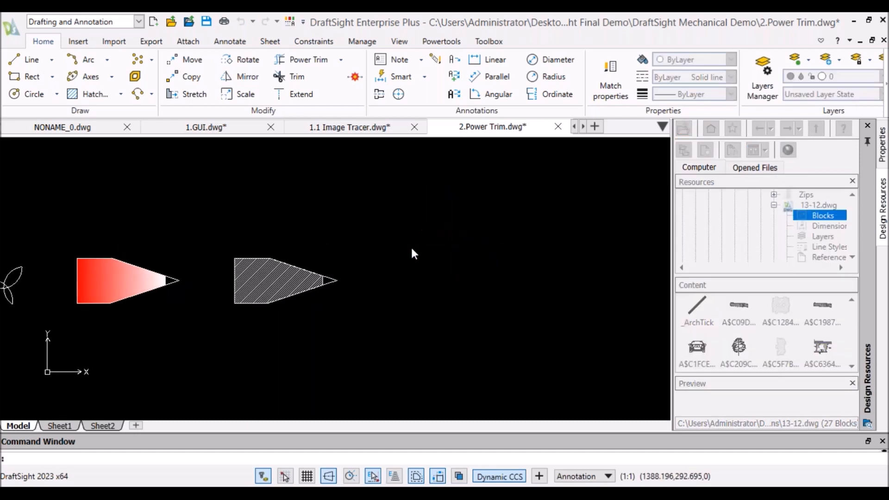
right_click(446, 271)
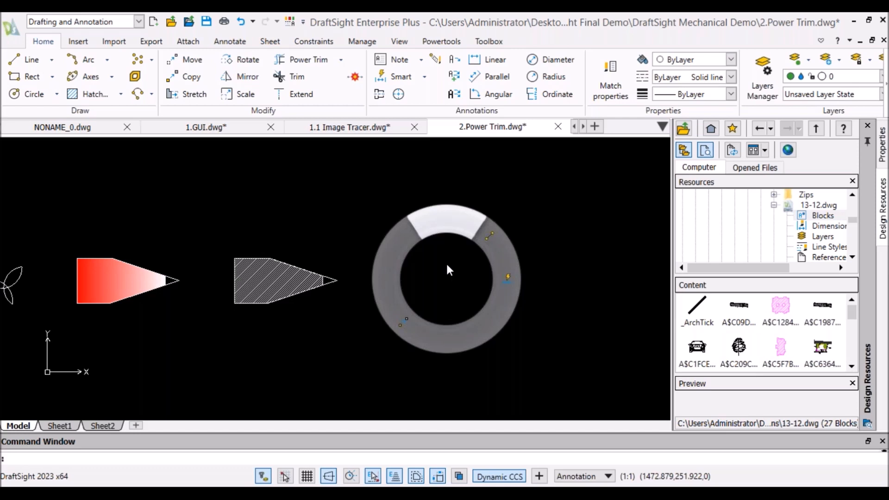
key(Delete)
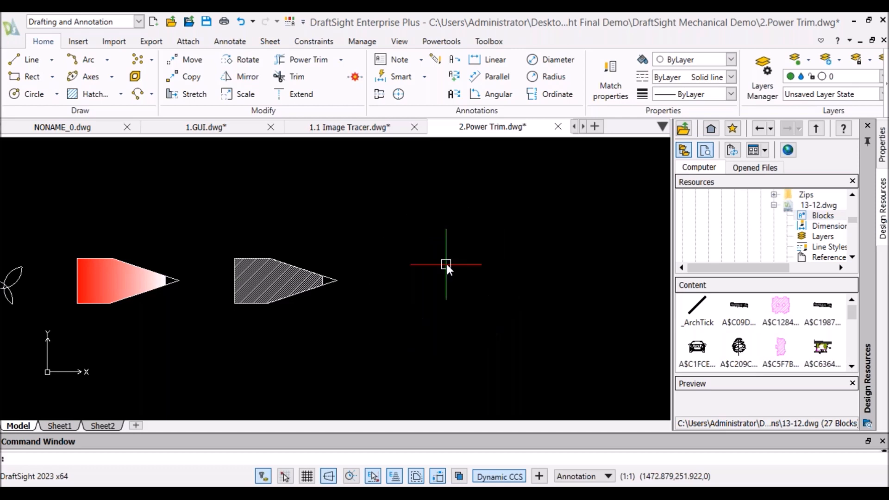
Open the mouse gesture customization, search the commands for "line" and assign the upward gesture to Line.
click(363, 43)
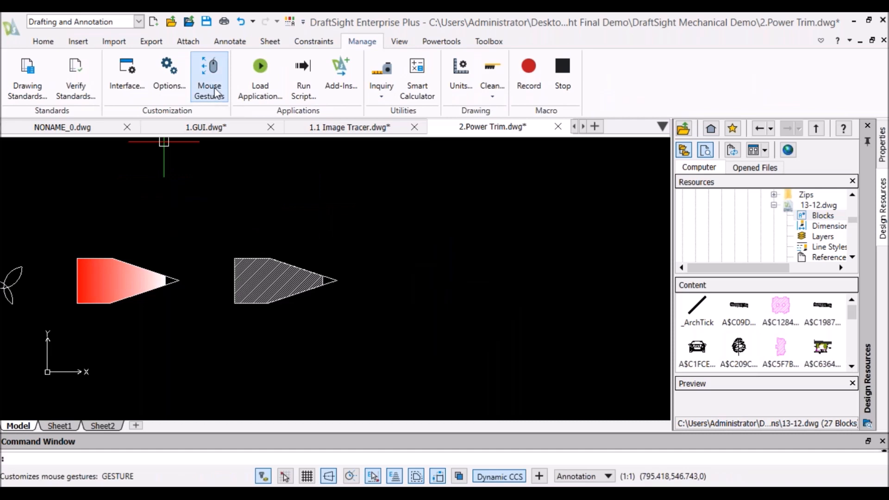
click(215, 93)
click(315, 112)
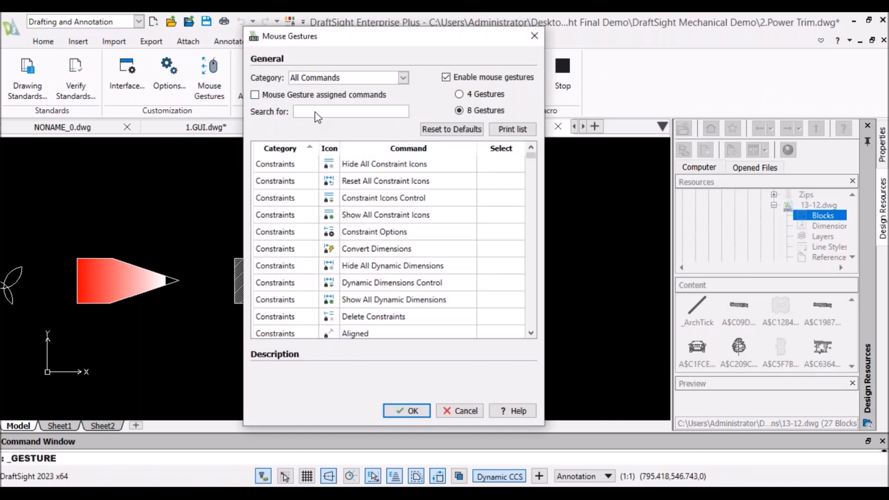
text(line)
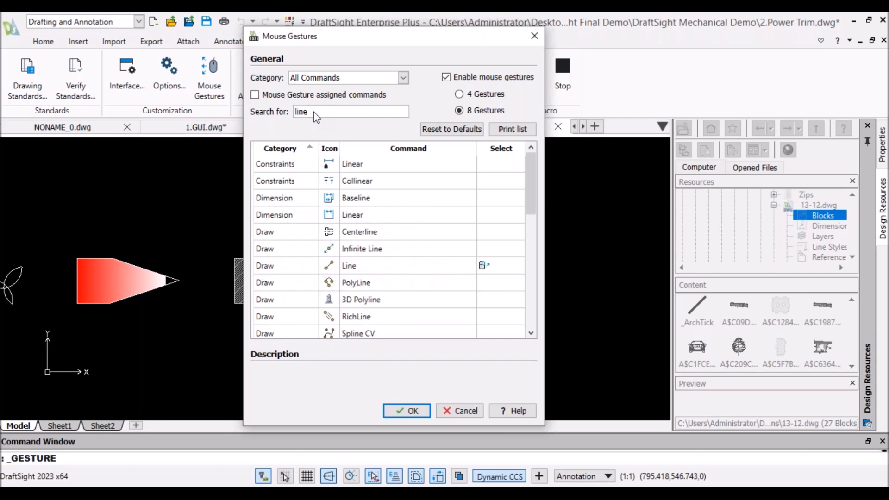
click(486, 267)
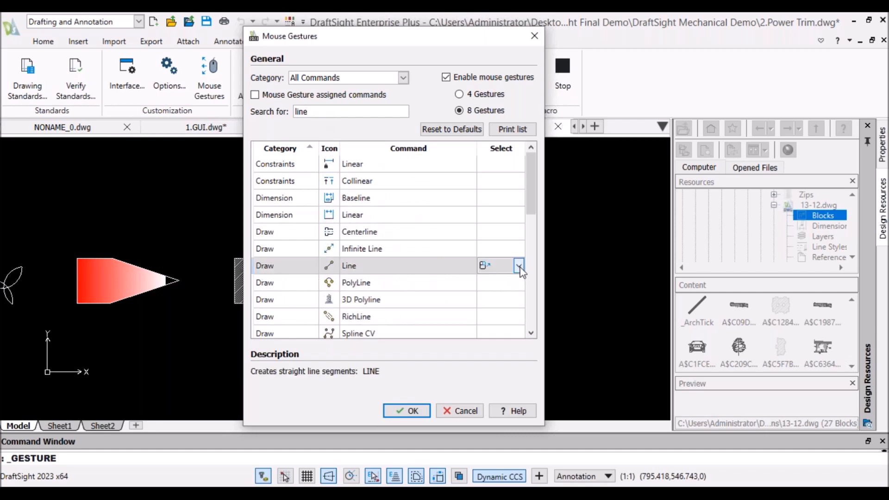
click(519, 266)
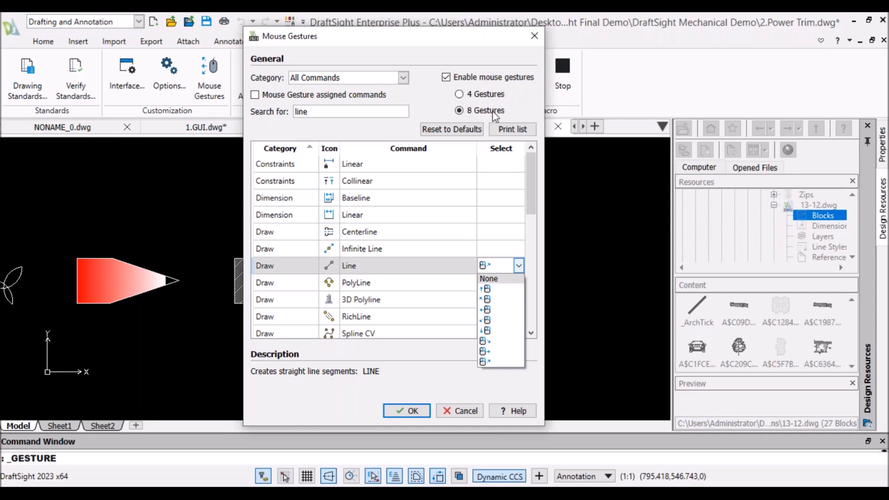
click(487, 290)
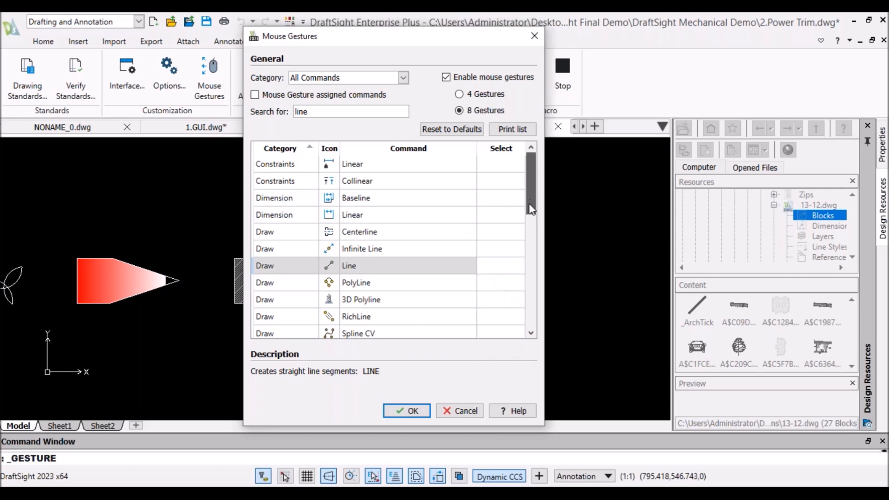
drag(529, 200, 529, 211)
Search the gesture commands for "pow", assign the up-right diagonal gesture to Power Trim, and save the gesture settings.
double_click(300, 111)
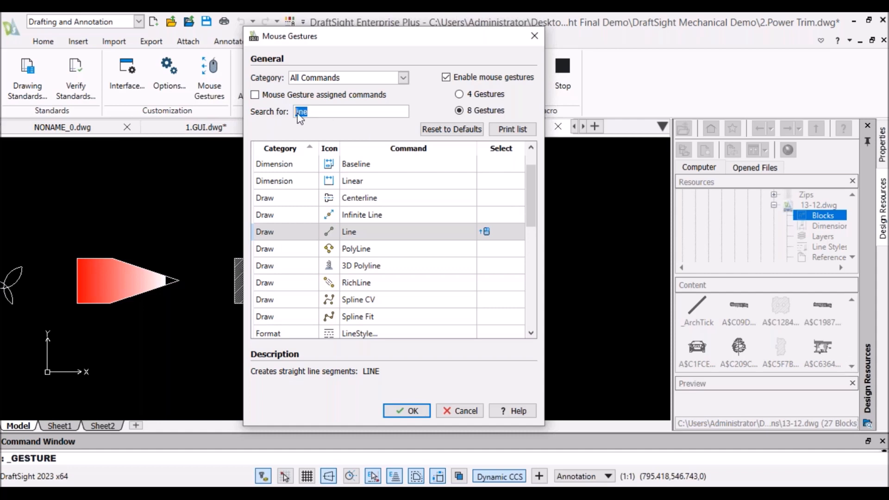
text(p)
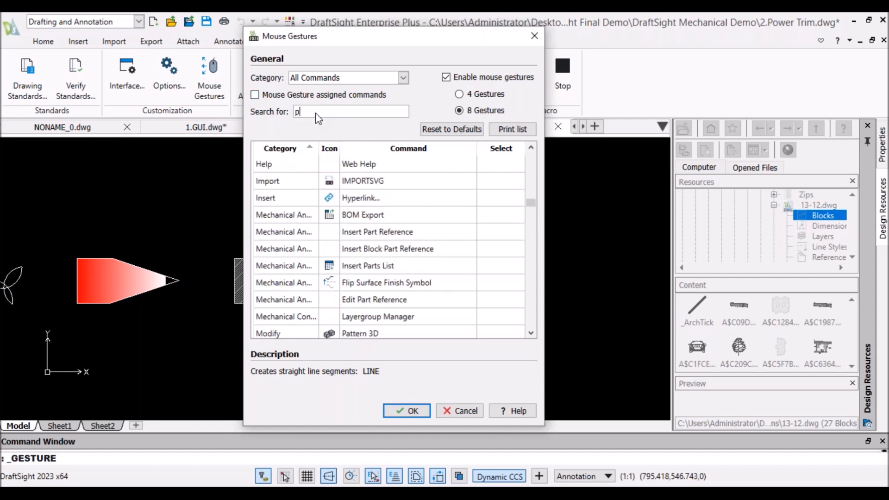
text(o)
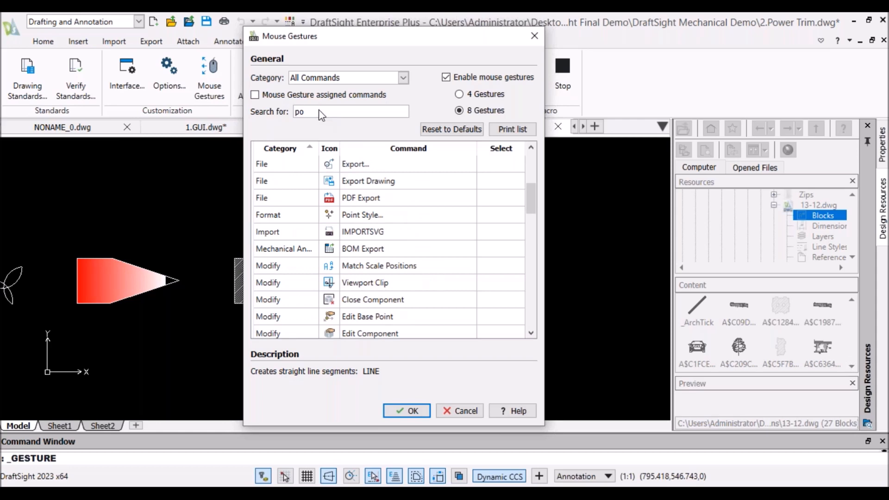
text(w)
click(517, 164)
click(529, 164)
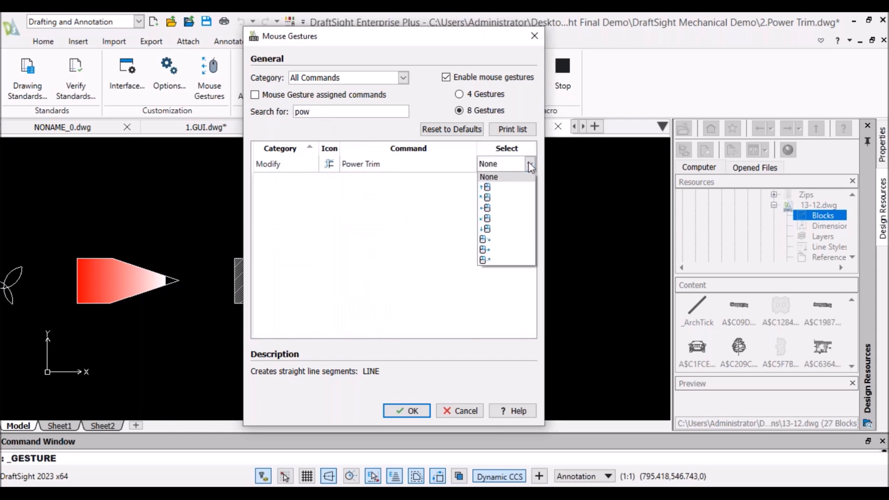
click(485, 260)
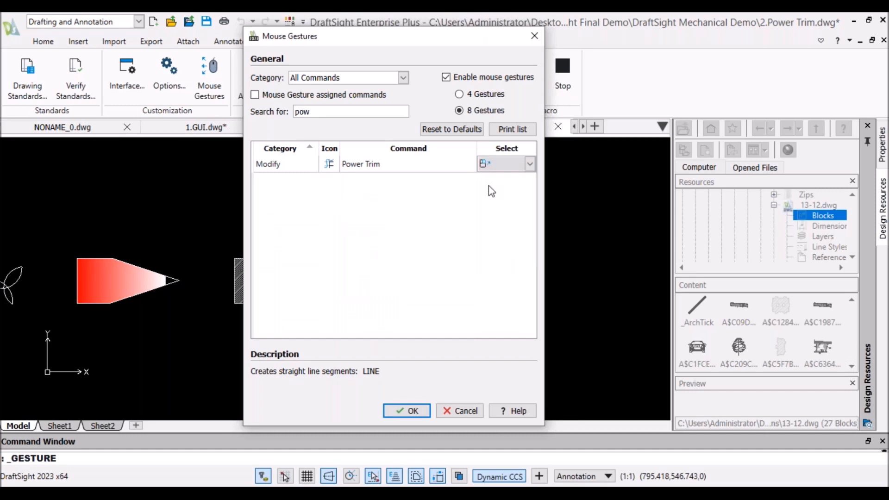
click(408, 411)
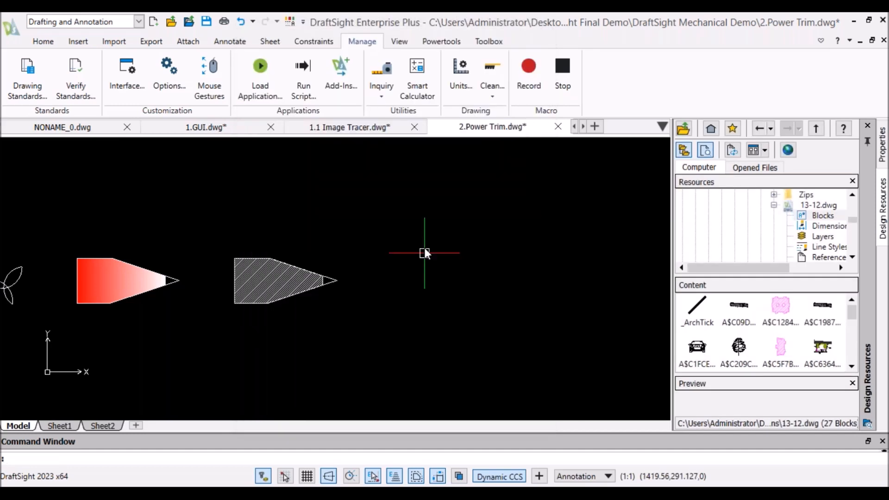
Start Line with the upward mouse gesture and draw a stepped outline of horizontal and vertical segments beside the hatched pencil shape.
scroll(417, 263, down, 1)
scroll(420, 261, up, 1)
right_drag(433, 274, 433, 255)
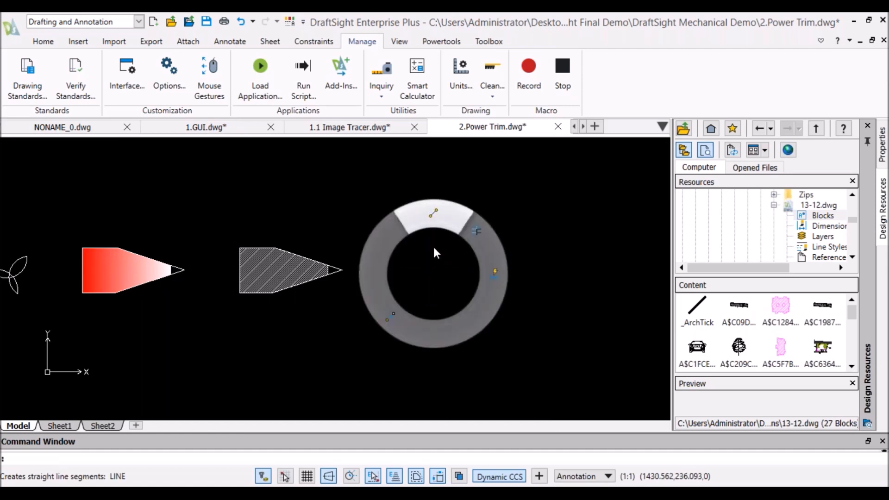
right_drag(431, 235, 431, 227)
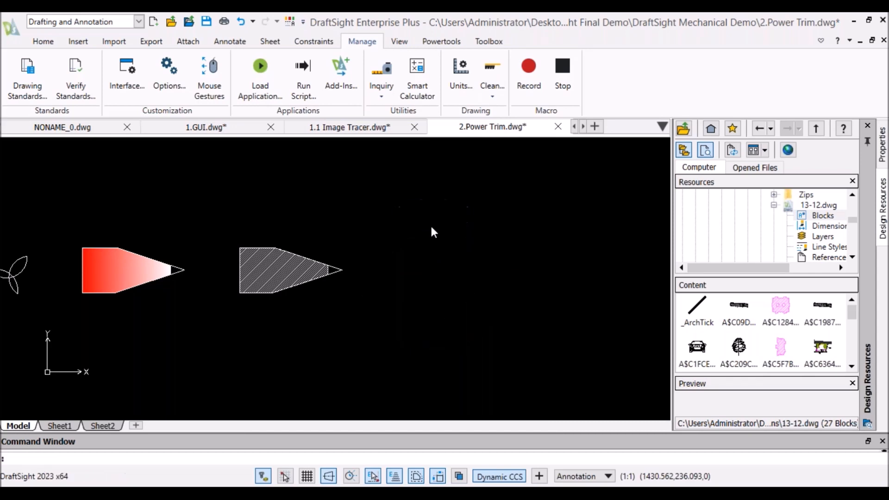
click(431, 225)
click(435, 296)
click(478, 293)
click(479, 326)
middle_drag(539, 347, 475, 330)
click(475, 319)
click(476, 353)
click(517, 353)
click(518, 249)
click(407, 234)
click(411, 216)
click(322, 218)
click(322, 286)
click(367, 286)
Continue the line chain with an orthogonal zigzag crossing the stepped outline, finish with a short downward segment, and end the Line command.
click(355, 240)
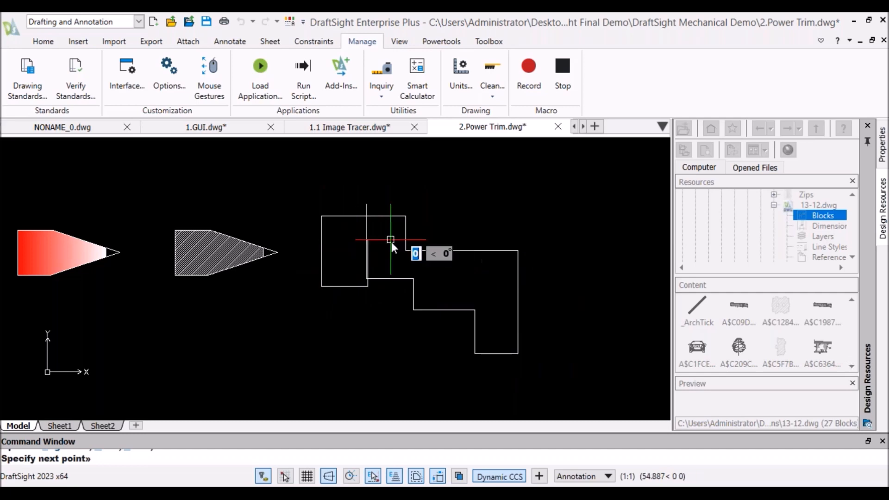
click(446, 240)
click(446, 278)
click(473, 278)
click(473, 230)
click(554, 231)
click(567, 281)
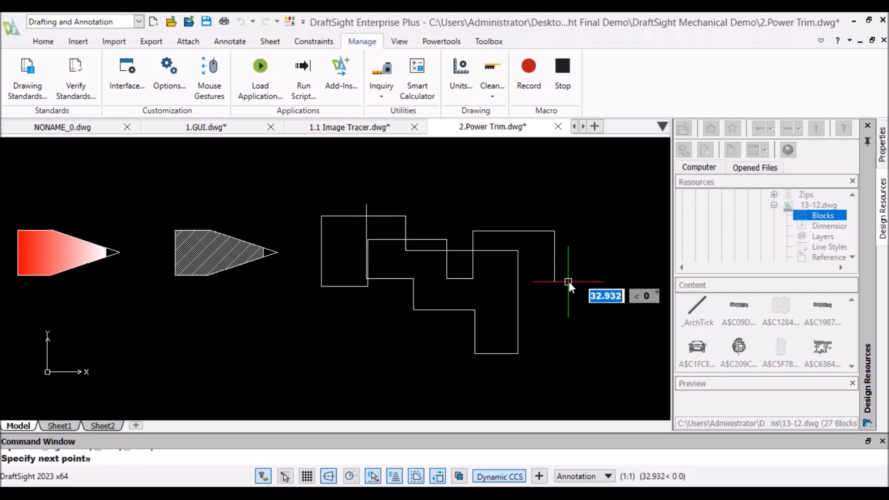
key(Escape)
Start Power Trim with the up-right diagonal mouse gesture and trim away the segments crossing inside and protruding above the stepped outline.
scroll(556, 248, up, 4)
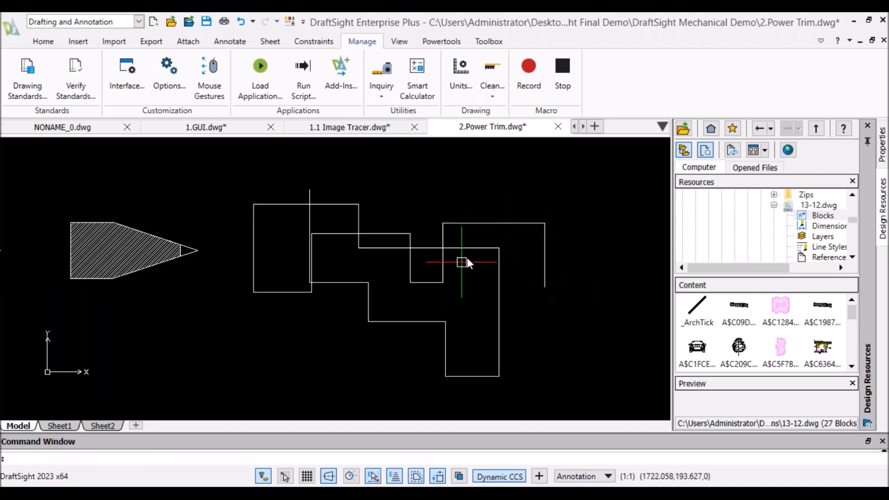
right_drag(473, 304, 502, 273)
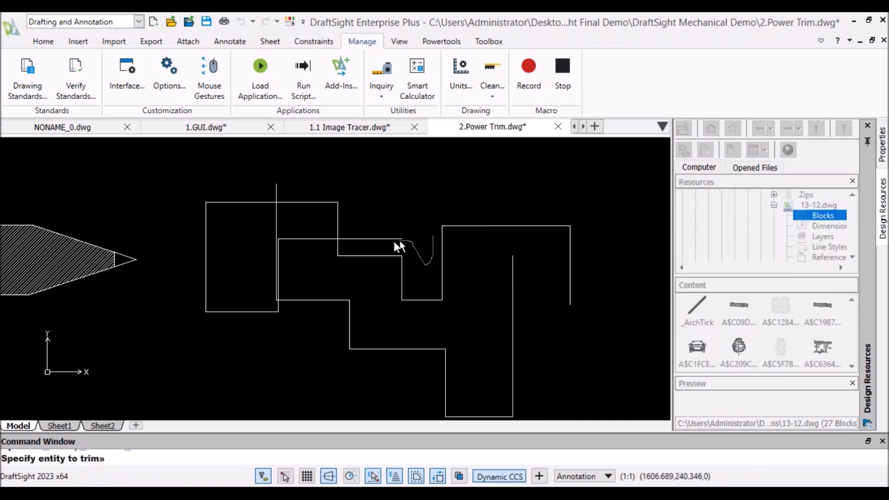
mouse_move(305, 219)
mouse_down()
mouse_move(296, 258)
mouse_move(287, 249)
mouse_move(266, 253)
mouse_up()
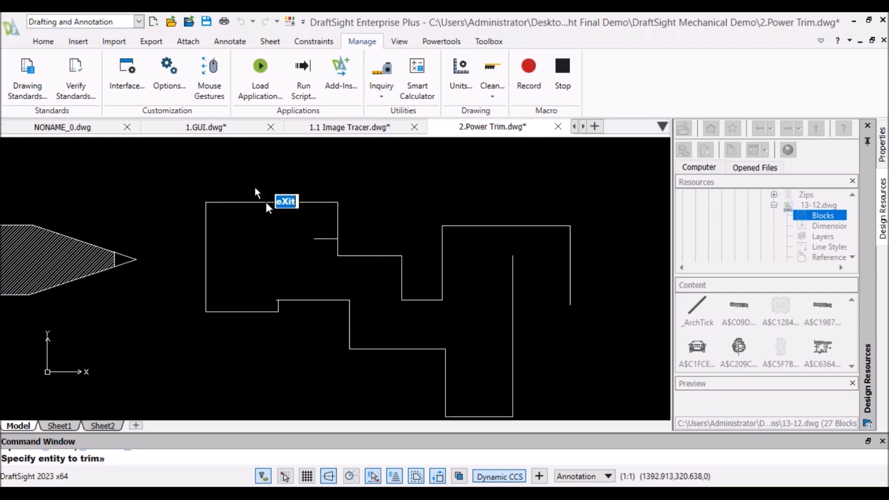
drag(314, 219, 333, 273)
scroll(428, 261, down, 3)
scroll(480, 281, up, 2)
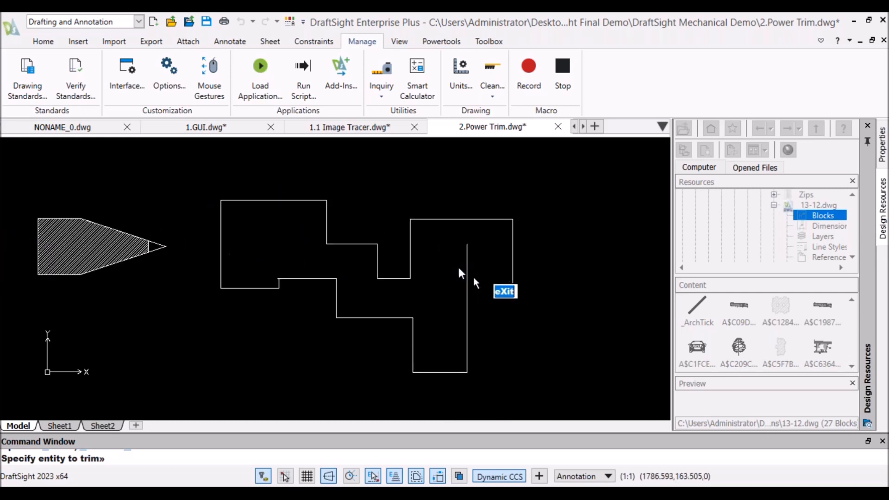
key(Escape)
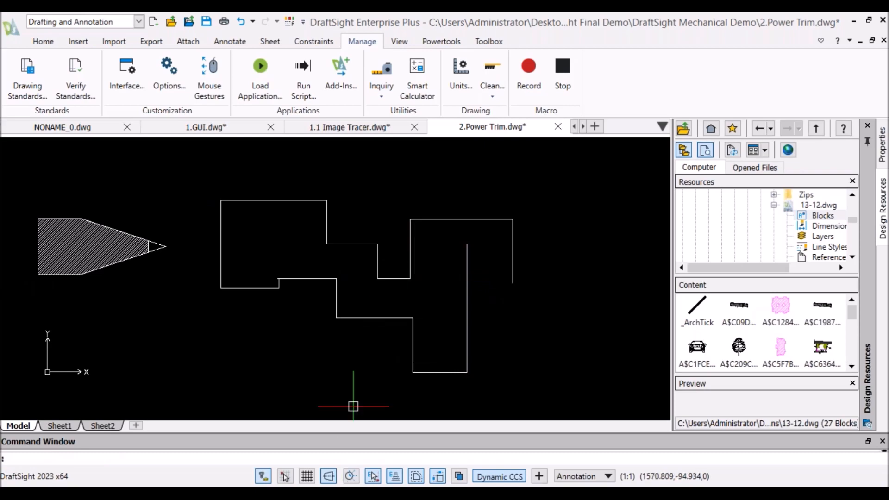
Switch to PowerPoint to view the Boost your Productivity slide, return to DraftSight and open the 3,4.Dynamic Block Support.dwg drawing.
click(440, 444)
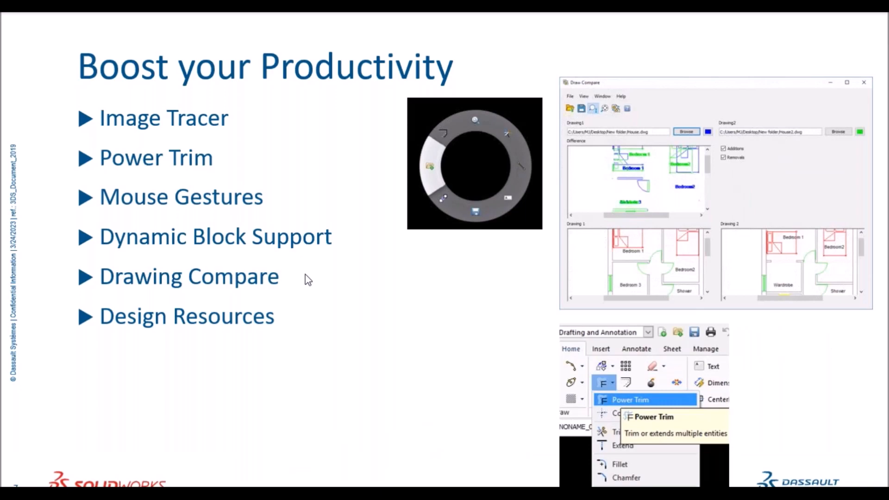
key(alt+Tab)
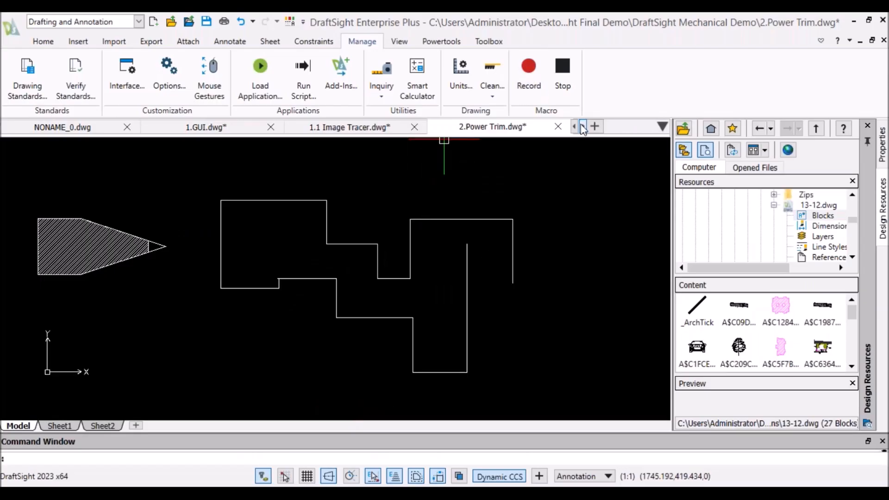
click(583, 128)
click(486, 127)
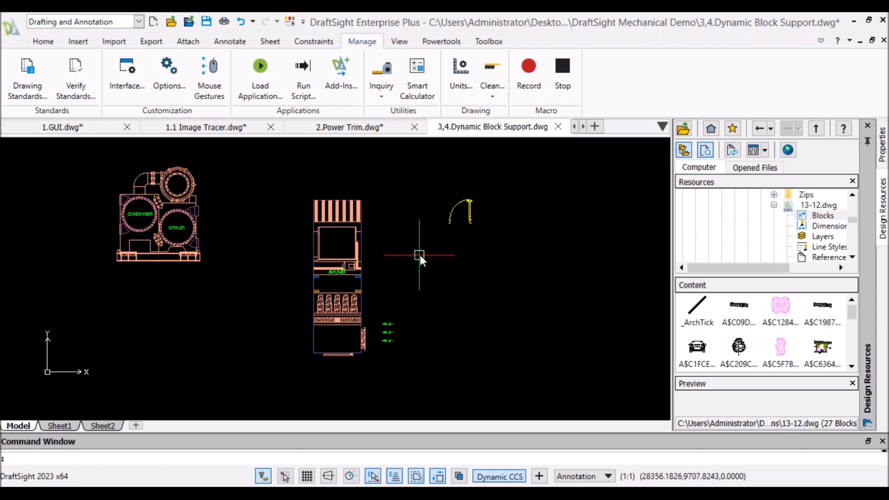
Set the visibility state of the air handling unit dynamic block to AHU (RFA)_1000L/S.
scroll(355, 271, up, 2)
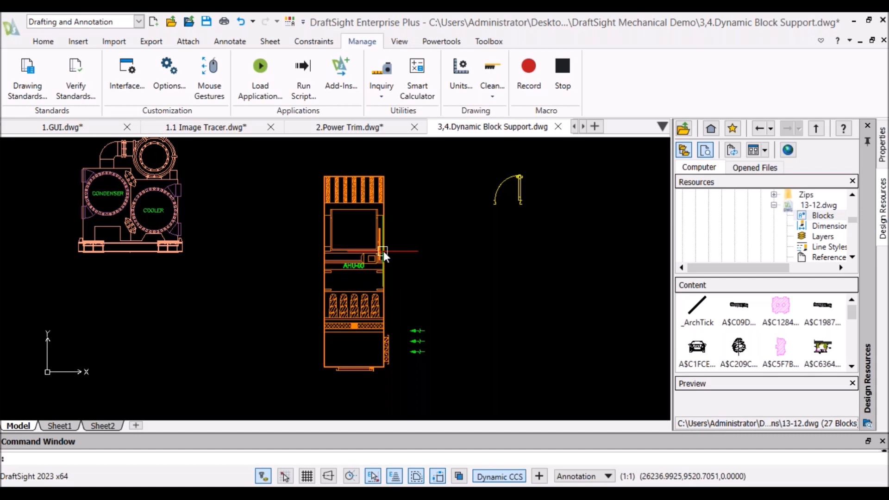
scroll(430, 252, down, 1)
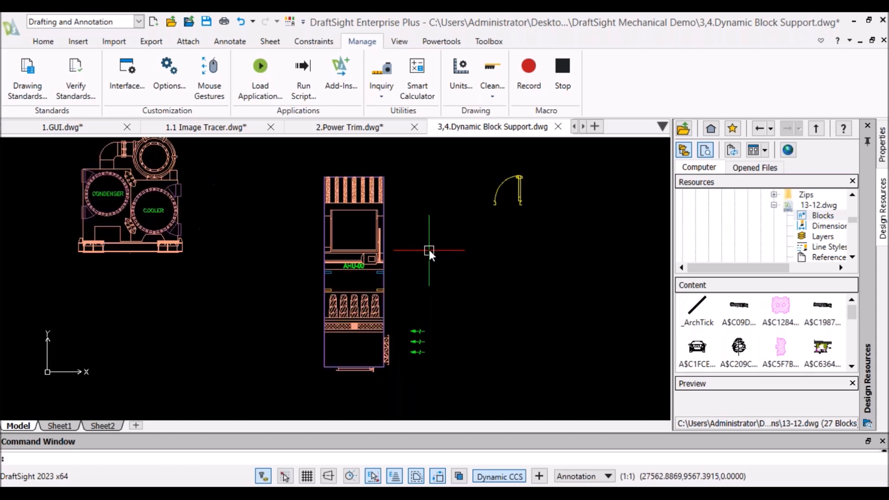
scroll(429, 252, up, 1)
scroll(448, 265, down, 2)
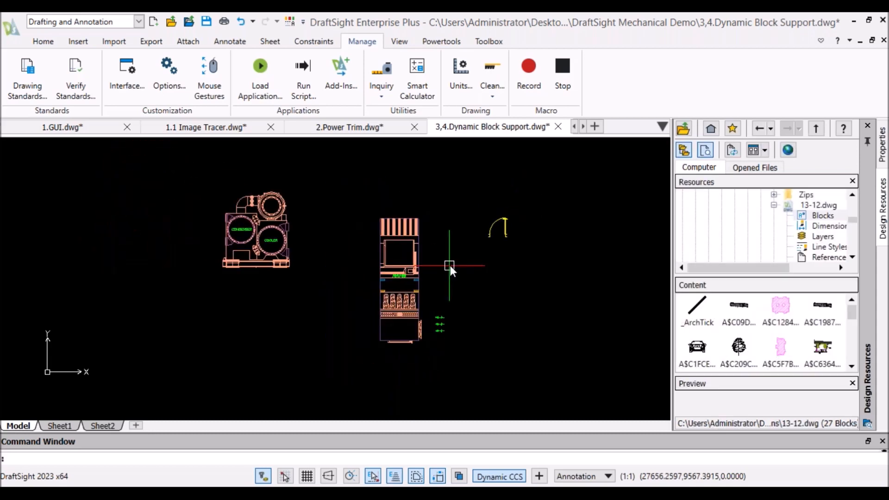
middle_drag(451, 262, 392, 271)
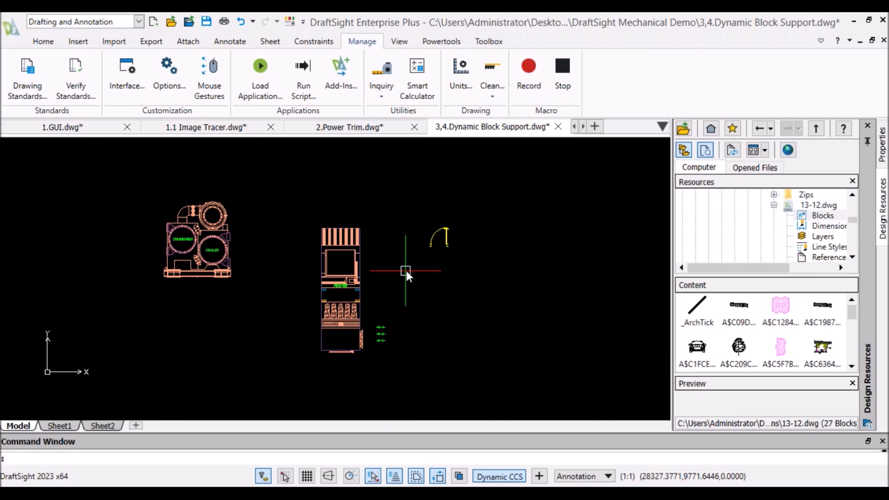
scroll(395, 278, up, 2)
middle_drag(404, 268, 438, 253)
click(354, 204)
scroll(418, 280, down, 1)
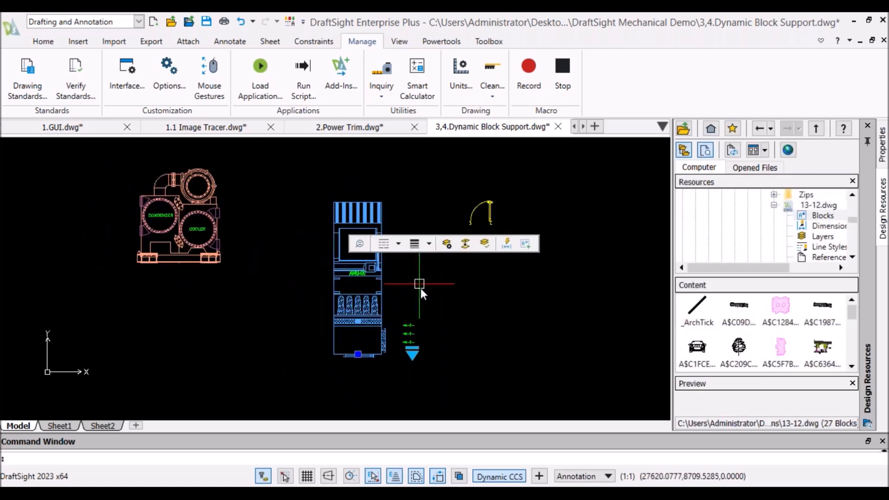
click(412, 354)
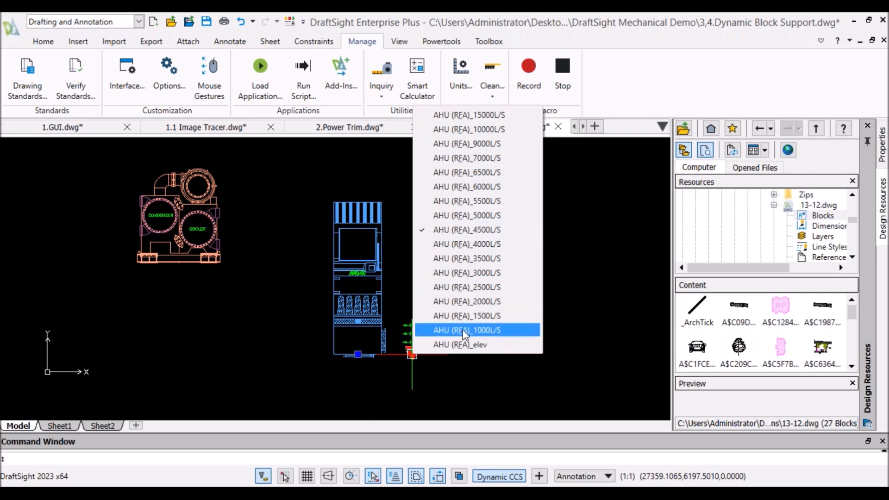
click(428, 330)
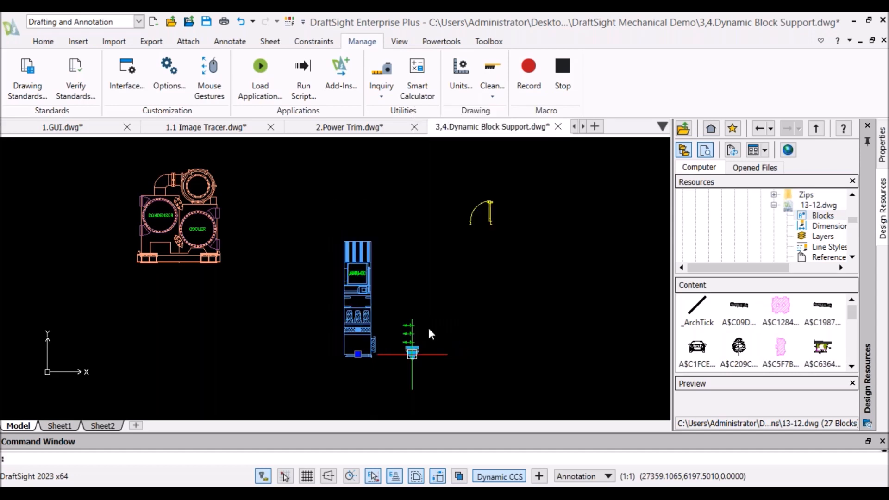
Copy the air handling unit block into the empty area below and to the right of the original.
scroll(385, 313, up, 2)
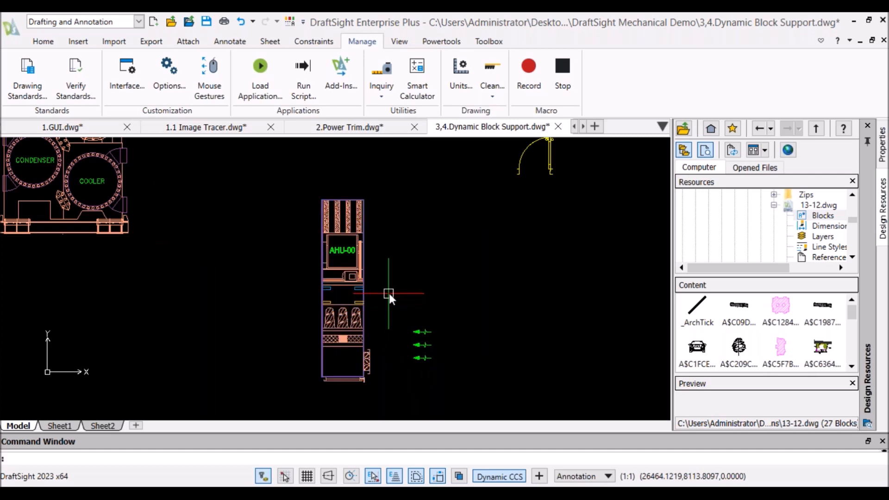
scroll(390, 297, up, 1)
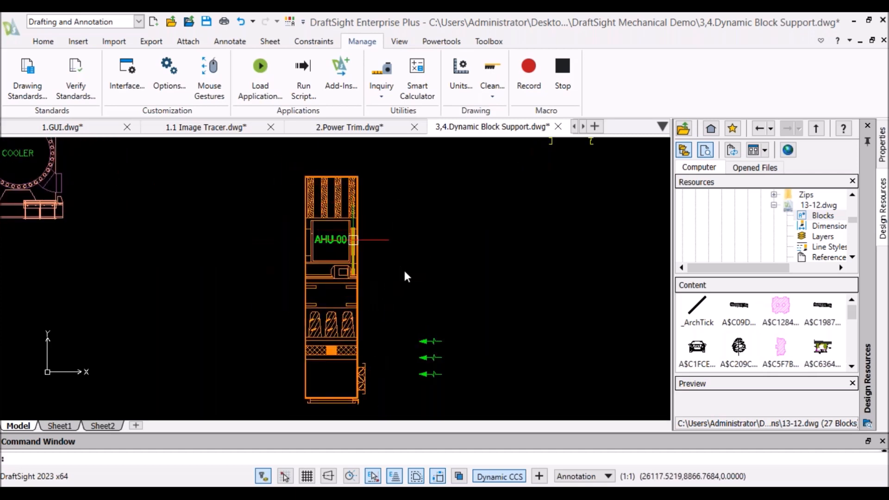
scroll(410, 273, down, 3)
scroll(410, 273, up, 2)
middle_drag(410, 273, 423, 250)
scroll(373, 241, up, 2)
scroll(374, 240, down, 1)
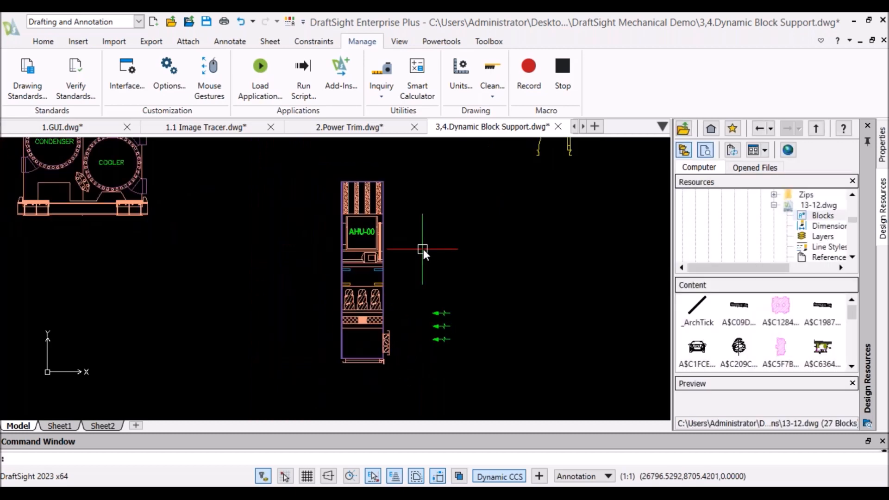
scroll(417, 240, down, 1)
text(co)
key(Return)
click(354, 184)
key(Return)
click(347, 187)
middle_drag(621, 359, 490, 243)
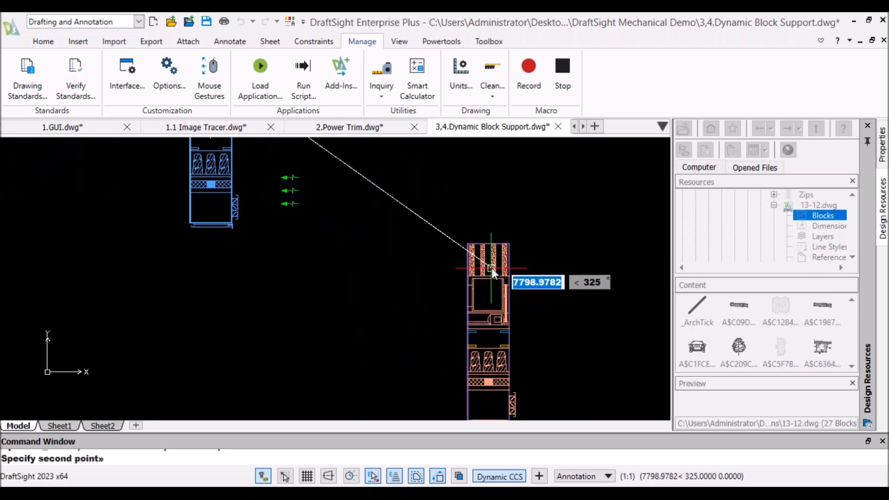
click(543, 254)
Set the visibility state of the copied air handling unit block to AHU (RFA)_5000L/S.
scroll(550, 267, down, 1)
scroll(536, 259, up, 2)
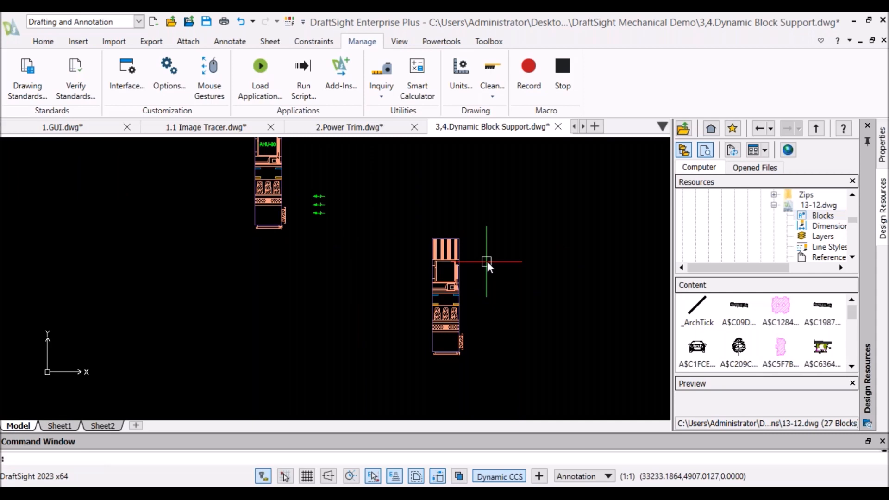
scroll(487, 261, up, 1)
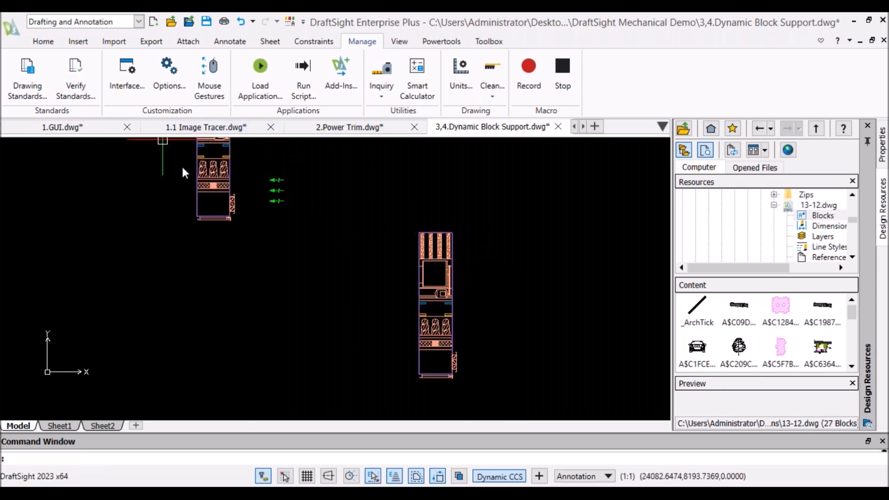
click(449, 252)
click(503, 372)
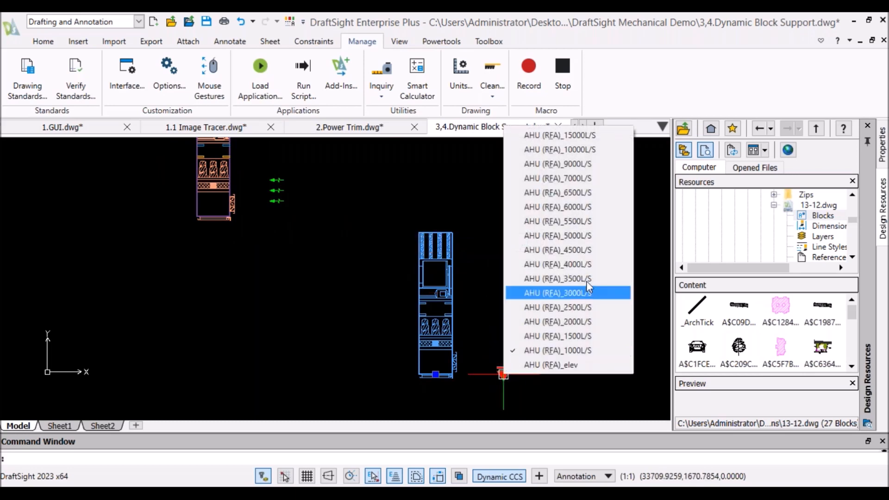
click(517, 237)
Deselect the copied air handling unit block and compare its geometry with the original block.
scroll(525, 229, down, 3)
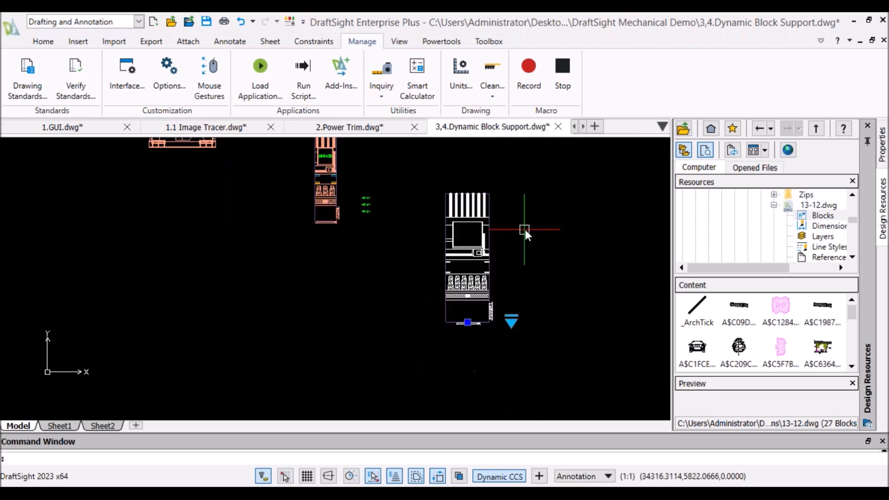
scroll(524, 226, up, 3)
scroll(524, 226, down, 3)
middle_drag(524, 226, 510, 258)
scroll(510, 259, up, 1)
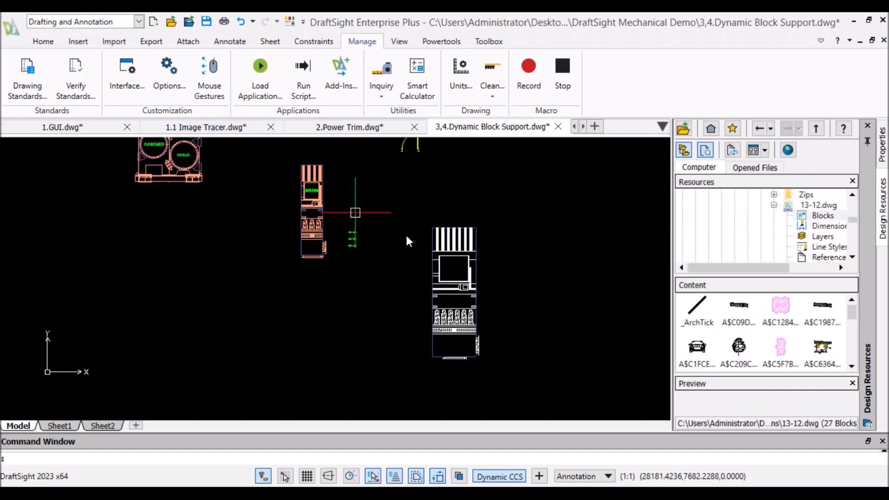
scroll(409, 236, up, 2)
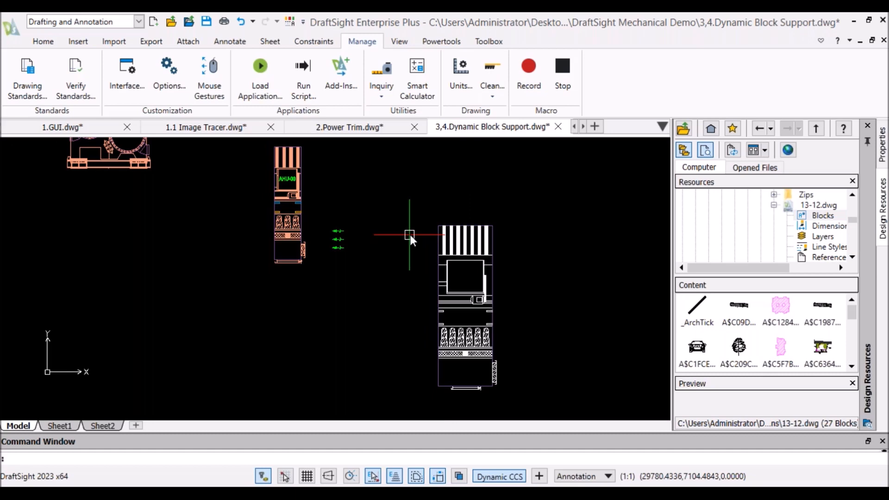
scroll(410, 234, down, 1)
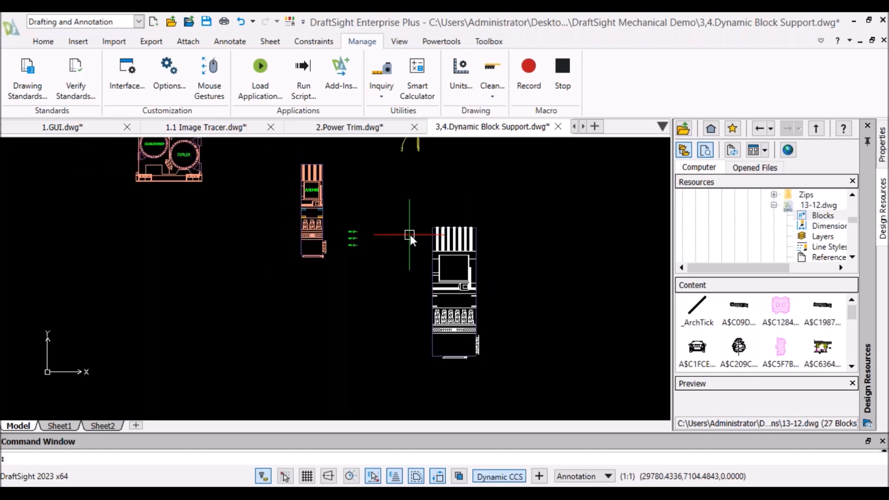
scroll(410, 234, down, 1)
scroll(342, 196, up, 1)
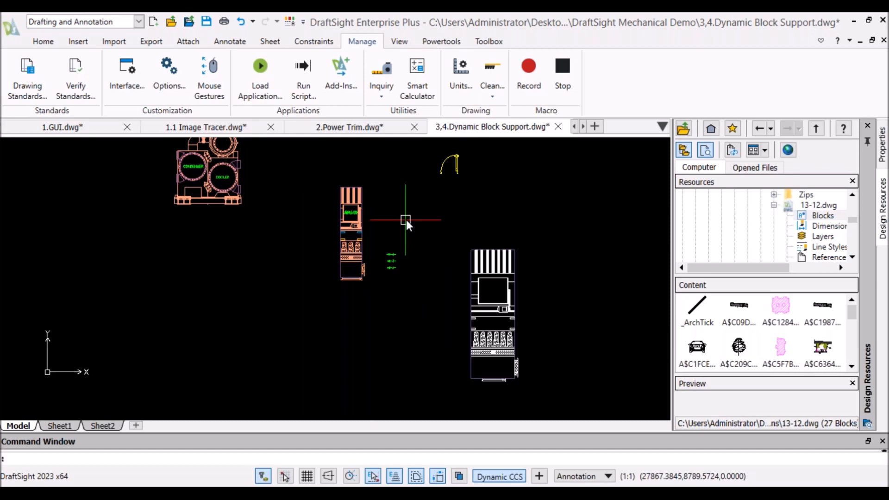
Check which visibility states are available for the chiller block containing the condenser and cooler, keeping the current state.
mouse_move(403, 220)
middle_down()
mouse_move(447, 243)
mouse_move(475, 239)
middle_up()
middle_drag(366, 180, 391, 241)
scroll(376, 238, up, 2)
scroll(372, 213, down, 2)
middle_drag(369, 205, 390, 258)
scroll(388, 249, up, 1)
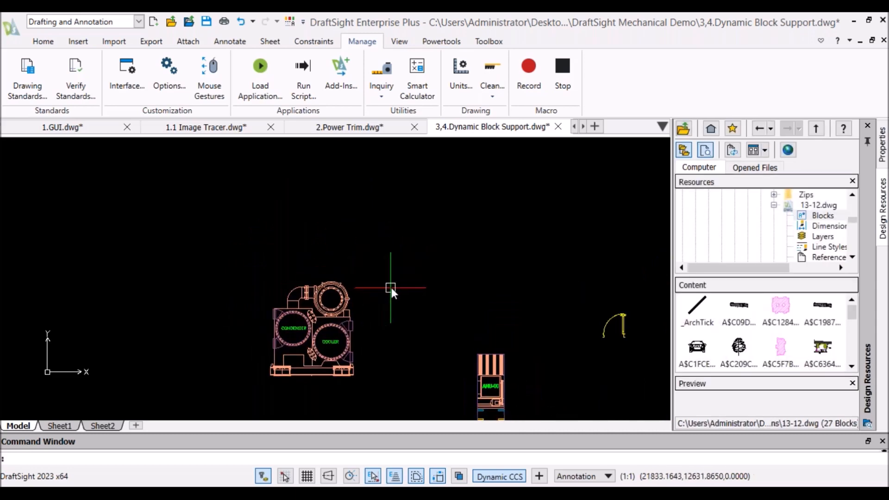
scroll(391, 287, down, 2)
scroll(398, 285, up, 1)
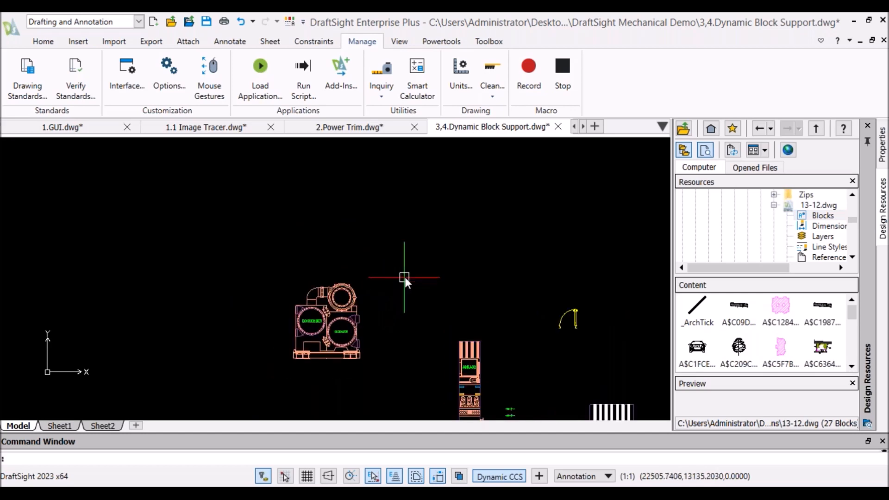
middle_drag(393, 284, 351, 276)
scroll(264, 329, up, 3)
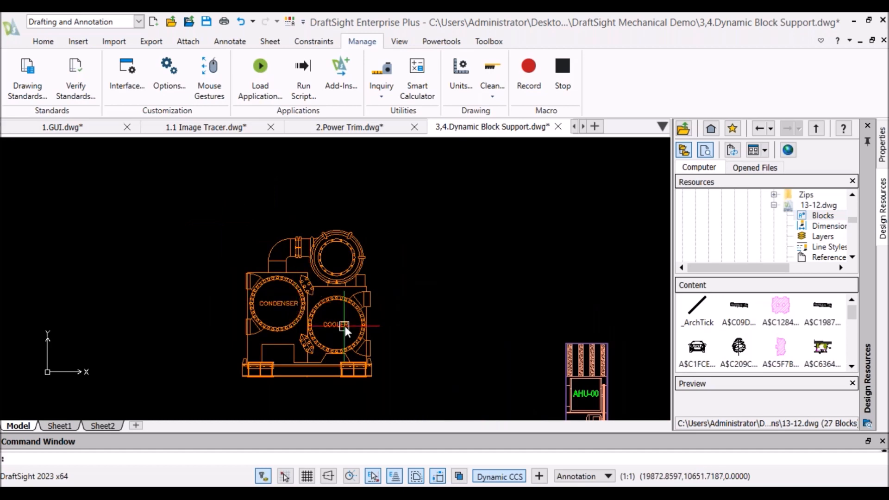
click(320, 305)
click(398, 376)
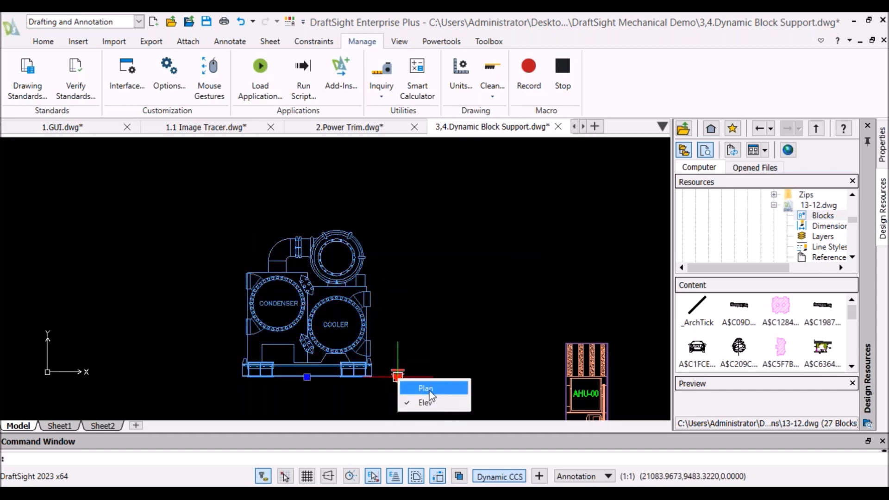
key(Escape)
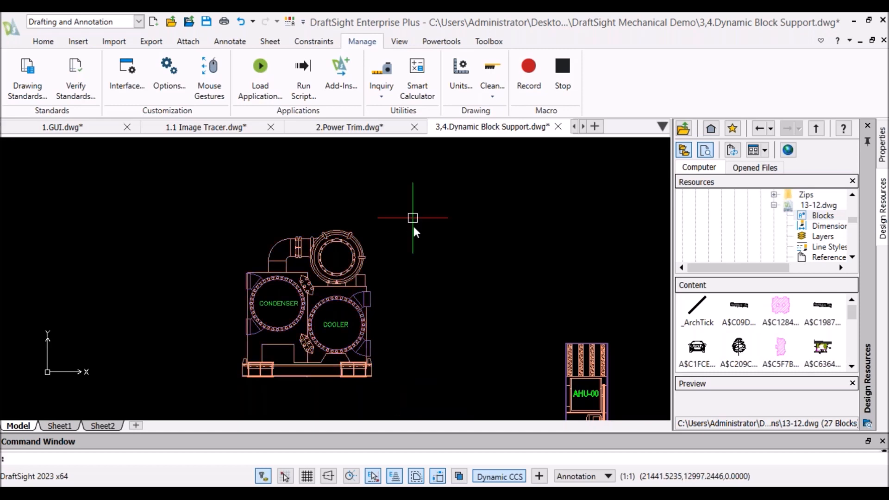
Copy the chiller block straight above the original with Ortho on.
scroll(418, 225, down, 4)
text(co)
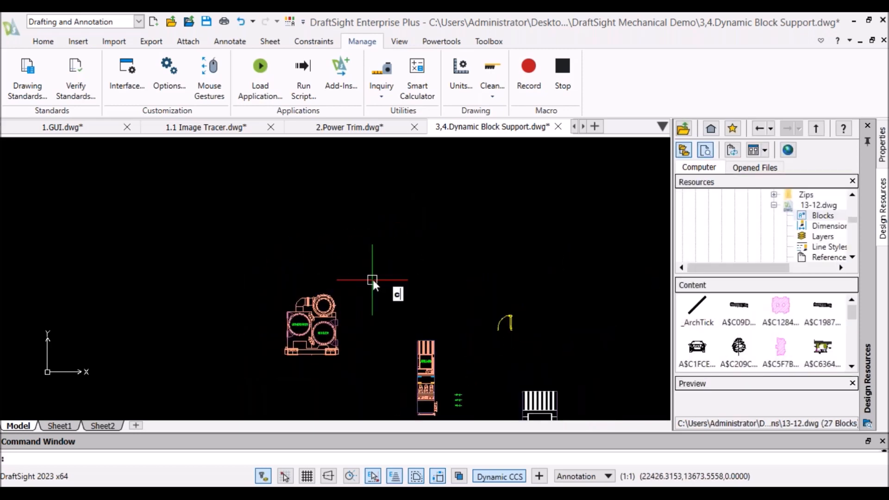
key(Return)
click(336, 305)
key(Return)
click(315, 324)
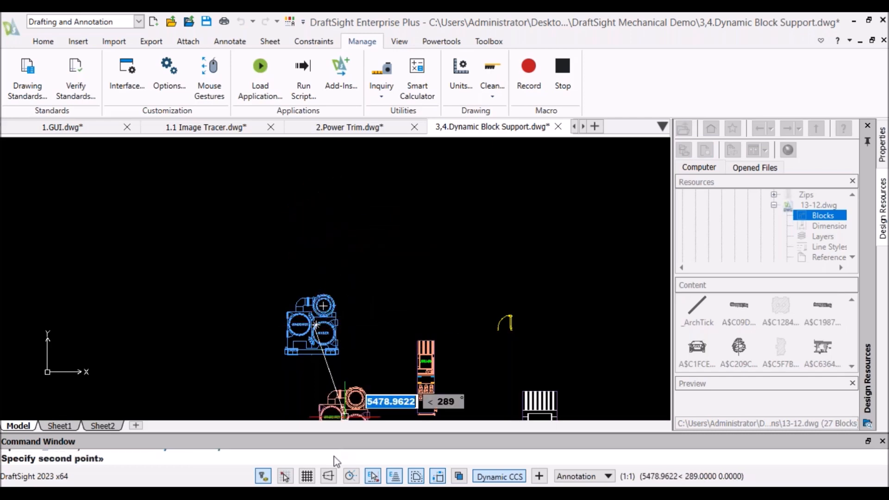
key(F8)
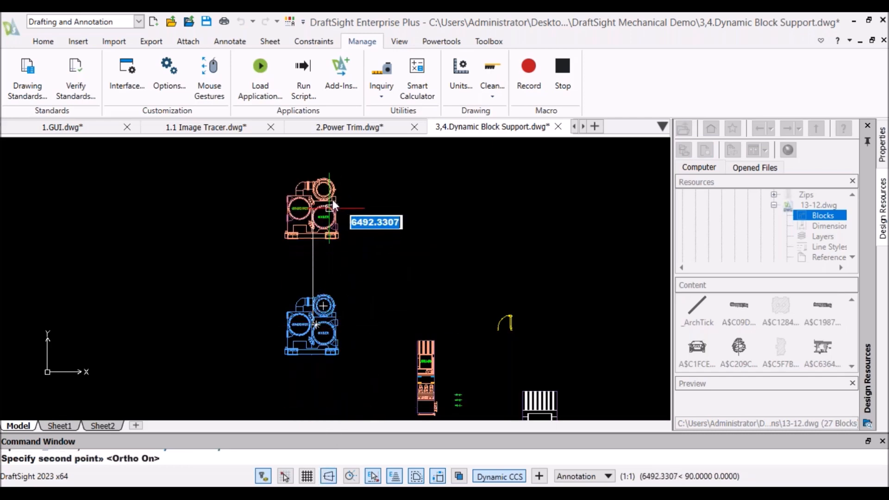
key(F8)
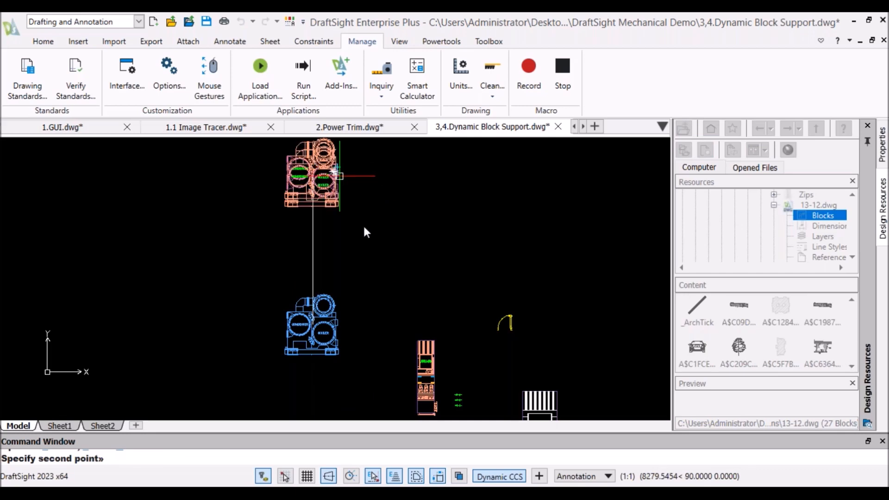
key(Escape)
Set the visibility state of the upper chiller block copy to Plan and deselect it.
scroll(372, 174, down, 1)
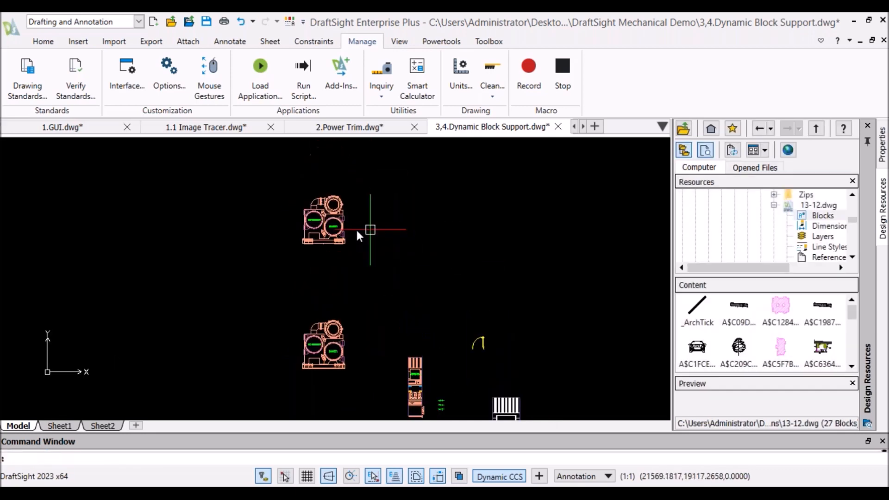
scroll(366, 232, up, 3)
click(334, 245)
click(351, 257)
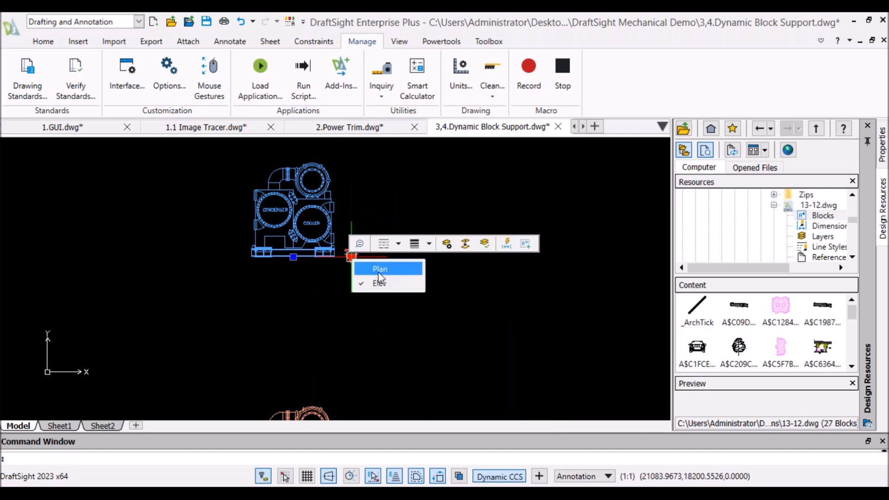
click(370, 271)
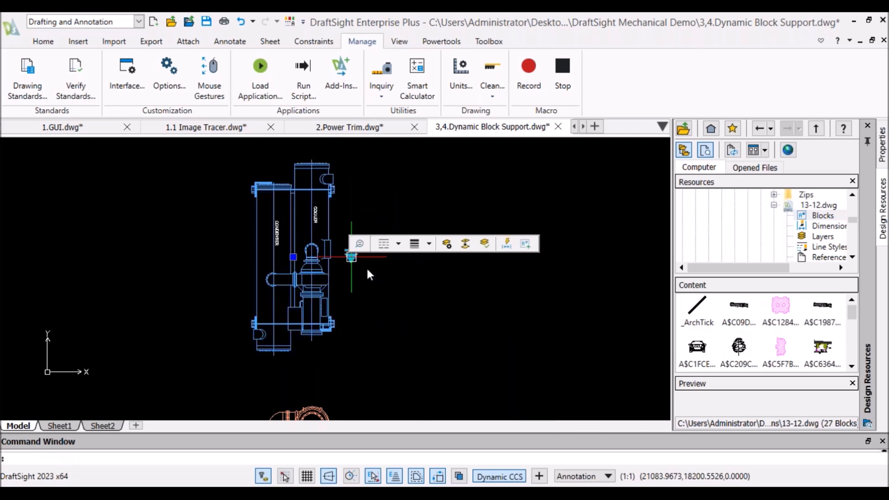
key(Escape)
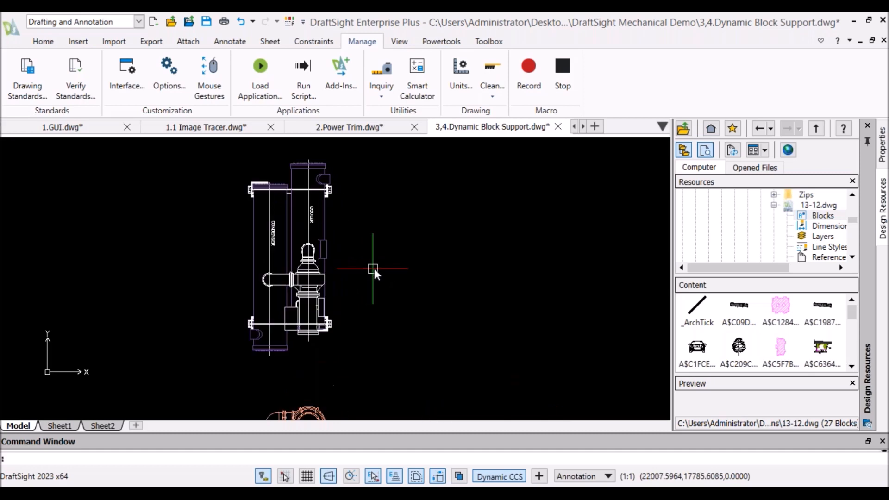
Compare the plan representation of the copied chiller with the elevation representation of the original block.
scroll(340, 272, down, 3)
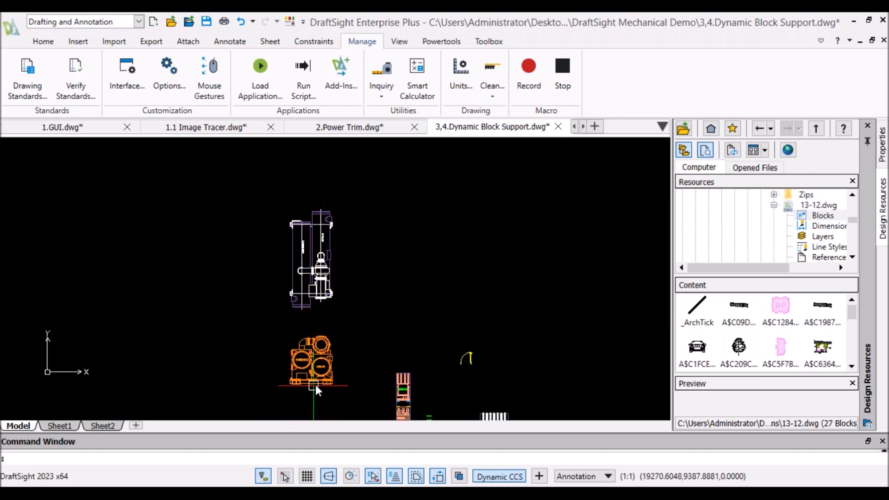
scroll(309, 381, up, 2)
scroll(351, 345, up, 2)
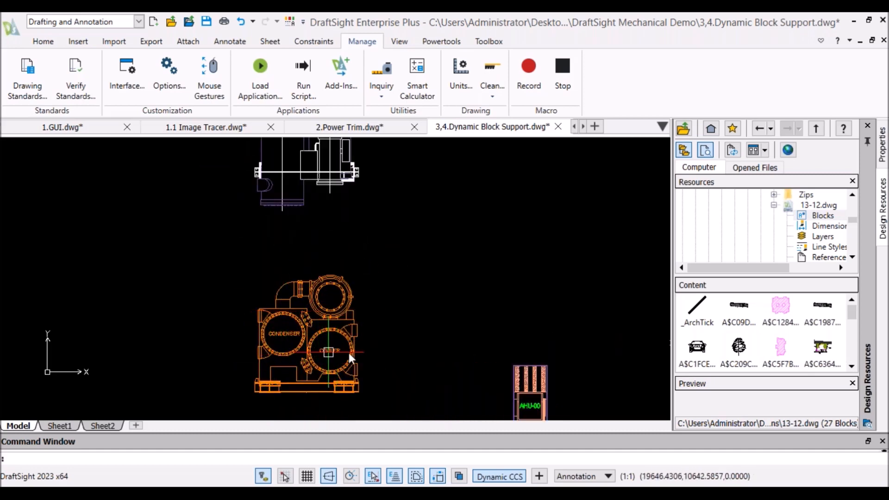
scroll(387, 308, down, 3)
scroll(384, 305, down, 1)
middle_drag(419, 244, 381, 252)
scroll(323, 207, up, 2)
scroll(380, 271, down, 3)
scroll(381, 271, up, 1)
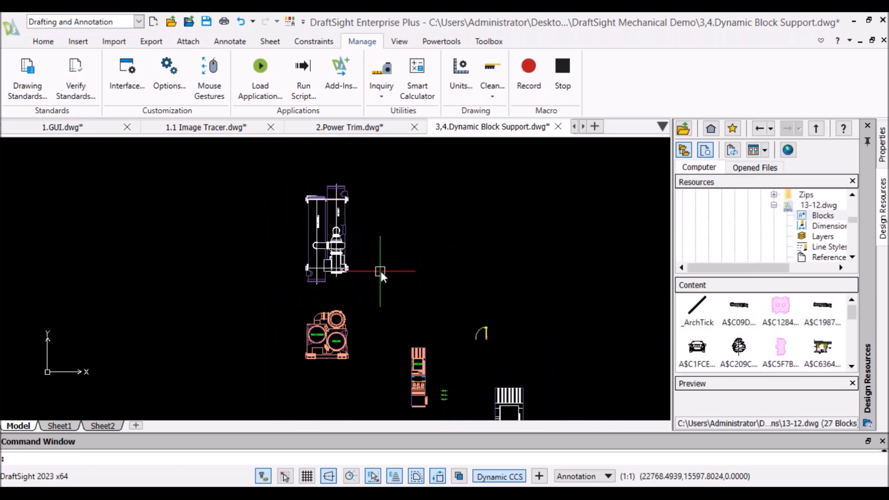
scroll(379, 267, up, 1)
middle_drag(377, 262, 438, 267)
scroll(406, 232, up, 2)
scroll(406, 232, down, 2)
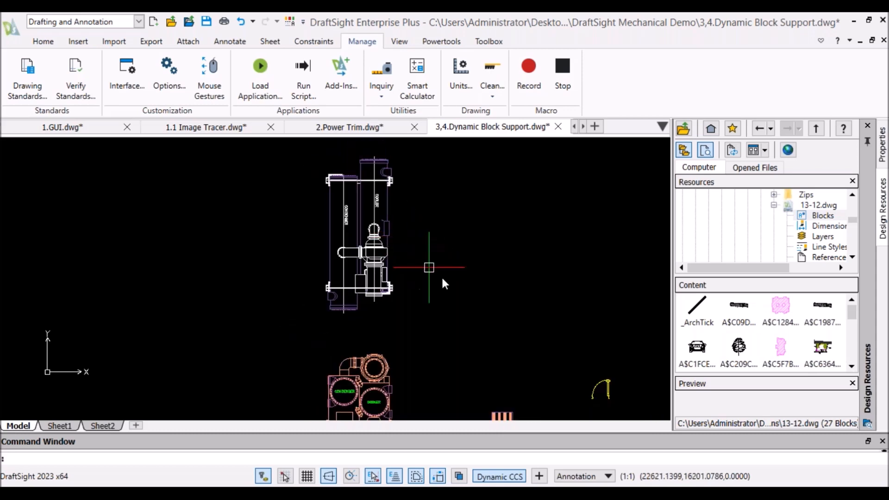
Flip the yellow door dynamic block horizontally so its swing opens toward the opposite side.
scroll(458, 298, down, 1)
middle_drag(478, 317, 421, 250)
scroll(510, 292, up, 3)
scroll(493, 261, up, 3)
middle_drag(496, 260, 454, 276)
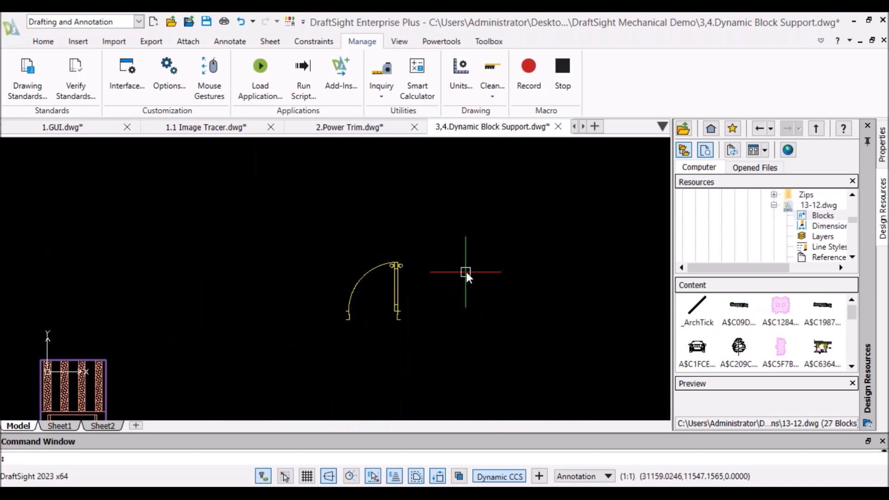
scroll(374, 298, up, 1)
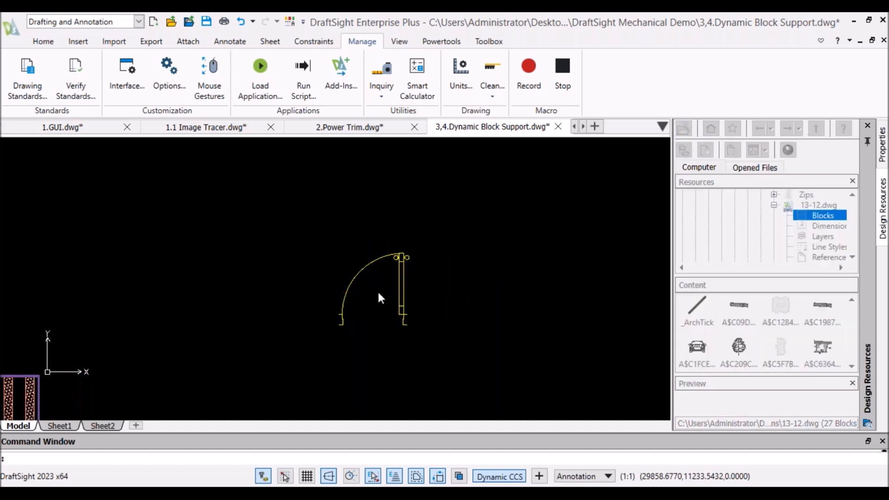
mouse_move(377, 290)
middle_down()
mouse_move(402, 291)
mouse_move(408, 267)
mouse_move(413, 285)
middle_up()
click(402, 286)
scroll(400, 270, up, 1)
click(403, 305)
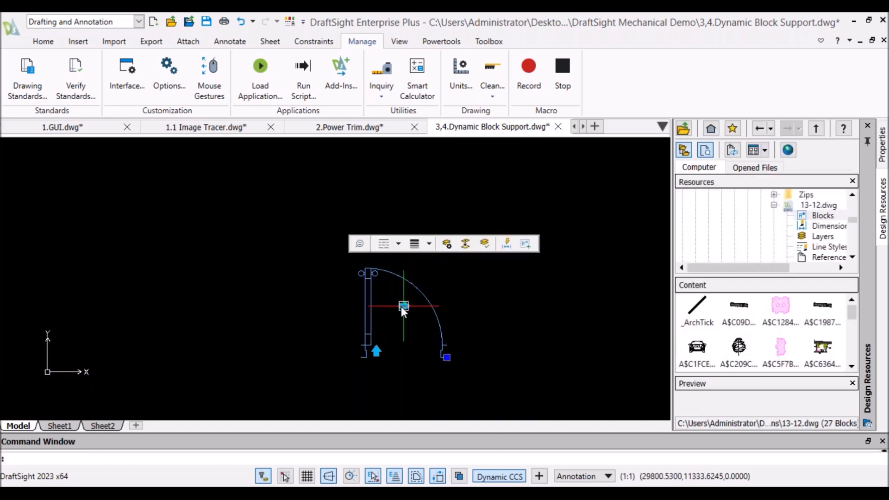
Flip the door block vertically and flip it back to its previous orientation.
scroll(407, 342, down, 2)
middle_drag(407, 344, 394, 317)
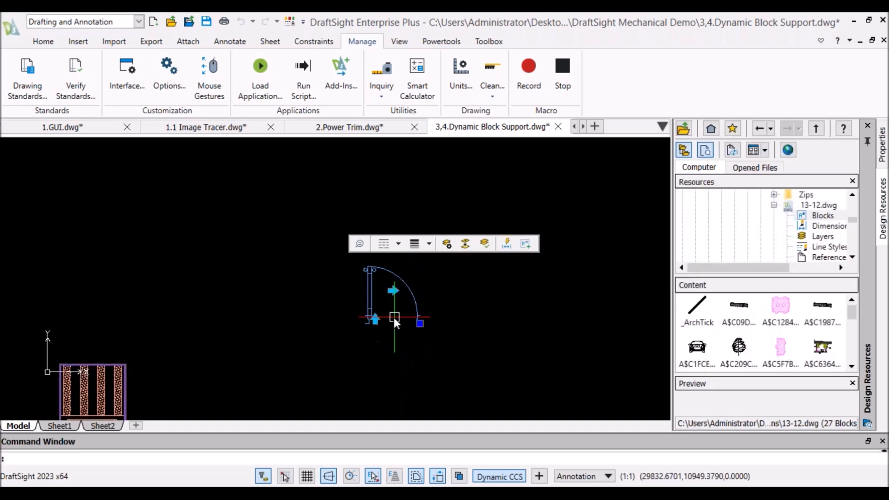
click(375, 319)
click(376, 320)
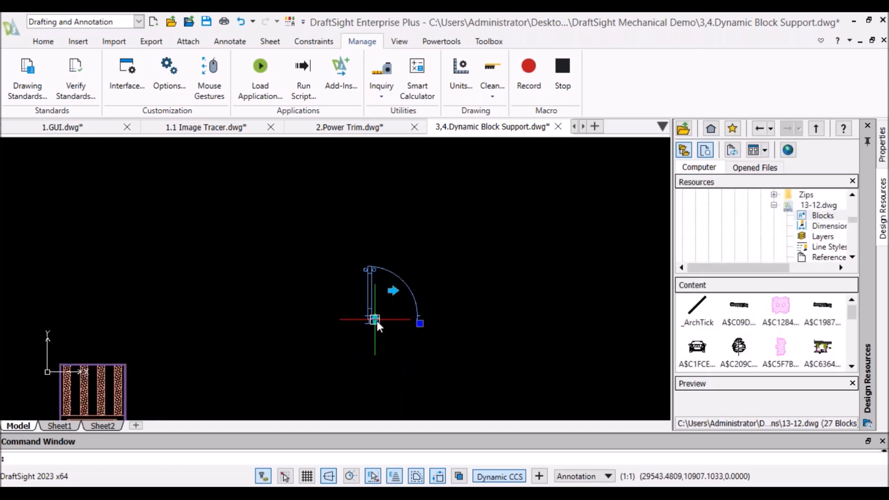
Move the door block about 970 units horizontally to the right by its insertion point and deselect it.
click(419, 323)
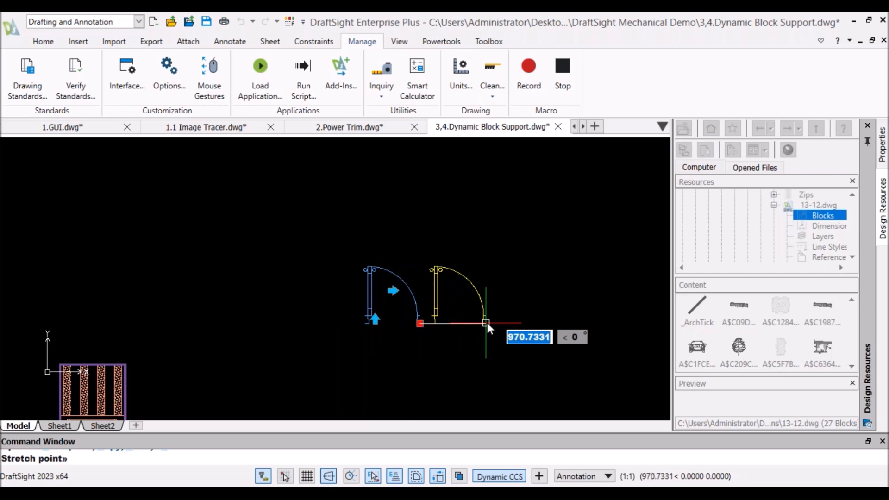
click(487, 323)
key(Escape)
scroll(509, 297, up, 2)
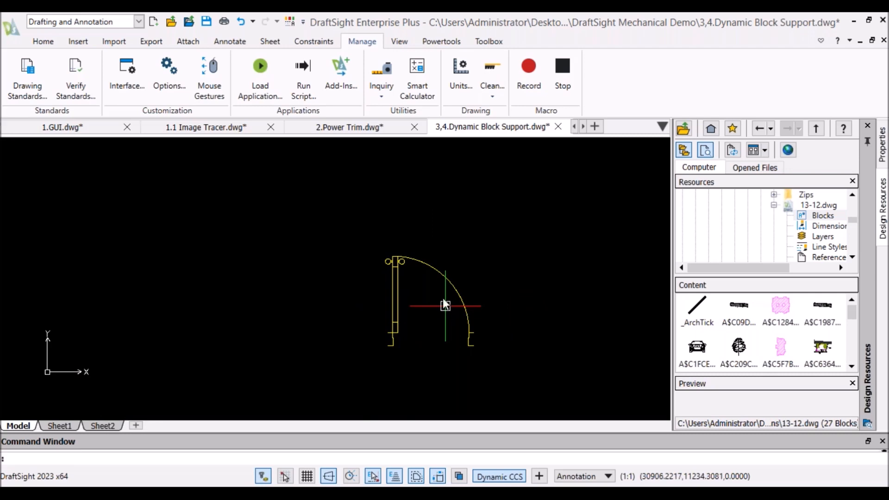
Switch to the presentation to check the Boost your Productivity topic list, and return to the DraftSight drawing.
scroll(442, 298, down, 4)
scroll(434, 301, down, 3)
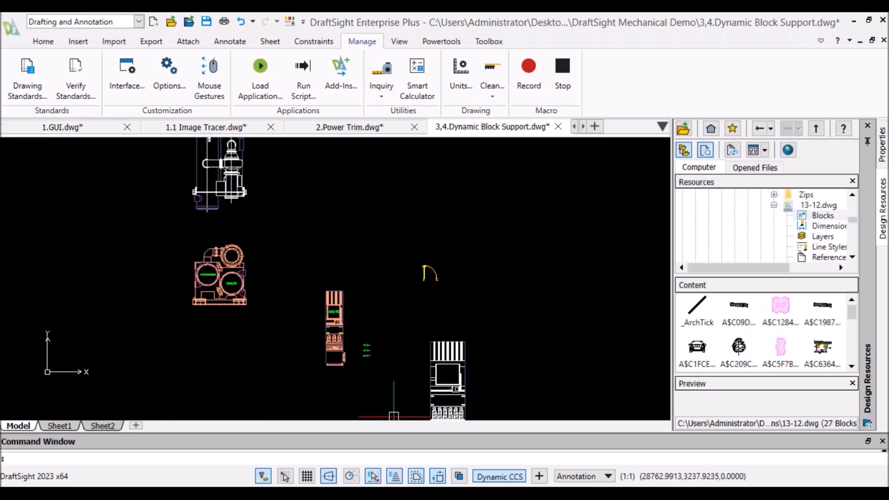
mouse_move(375, 491)
click(419, 437)
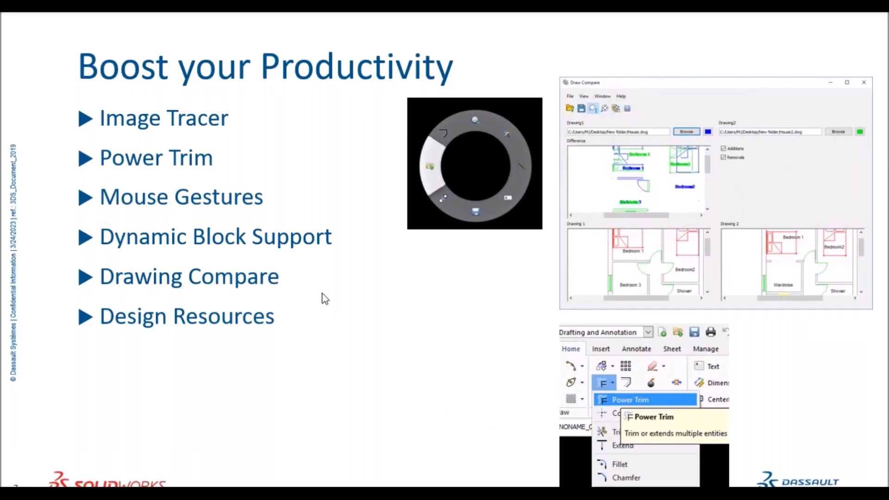
key(alt+Tab)
scroll(365, 215, down, 4)
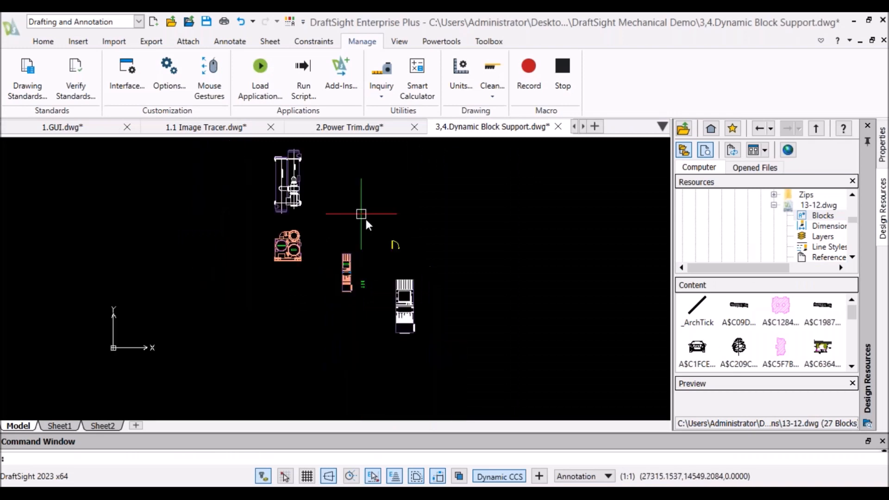
middle_drag(420, 188, 406, 233)
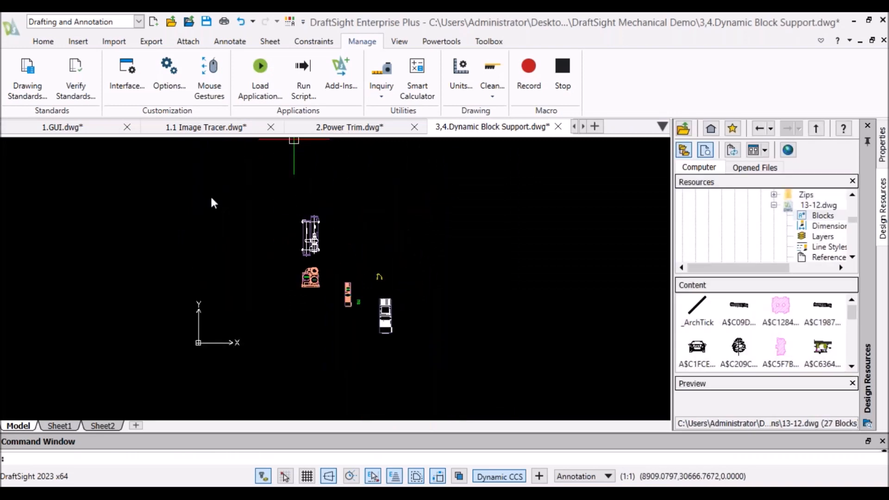
Start Draw Compare and load Multiple Dimensions.dwg from the 5.Draw Compare folder as Drawing1.
click(441, 42)
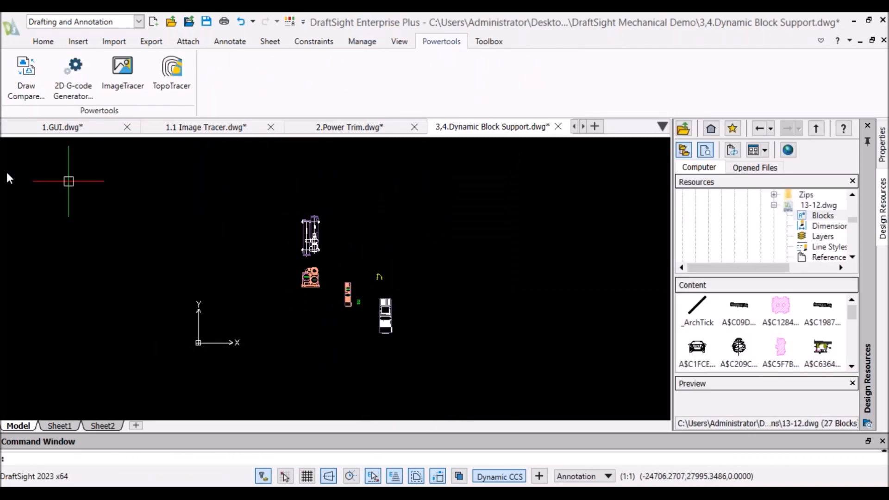
click(18, 82)
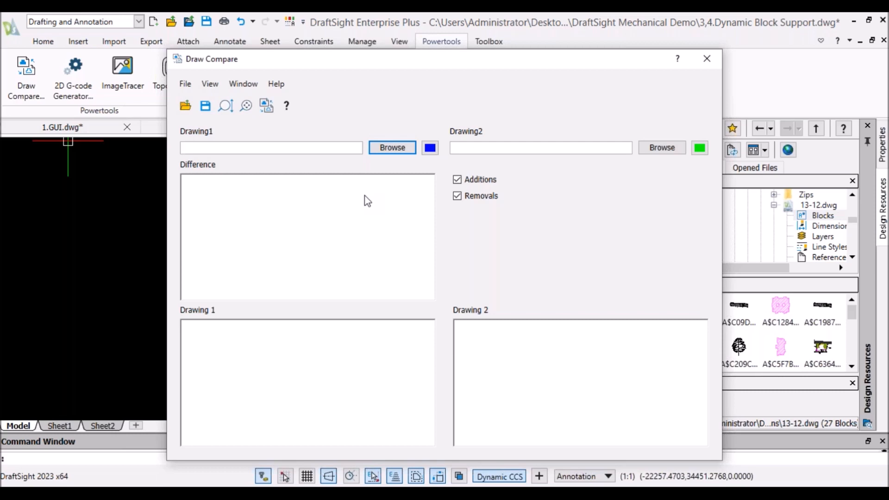
click(300, 149)
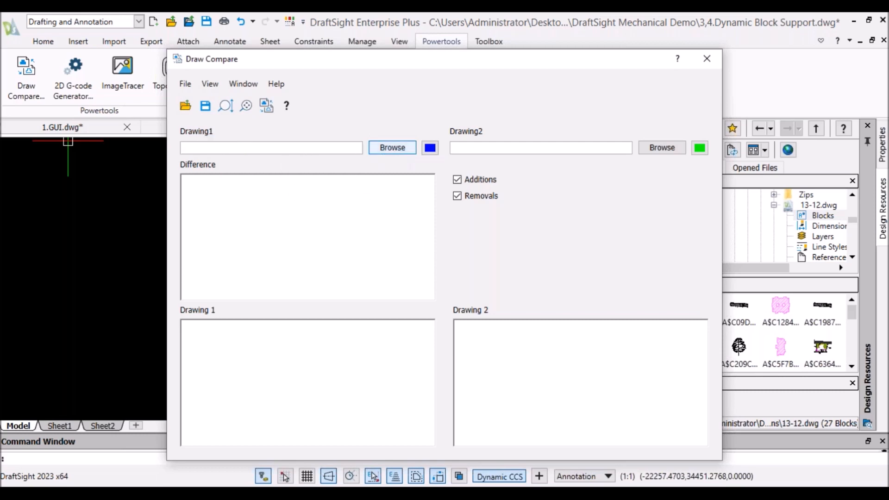
click(392, 147)
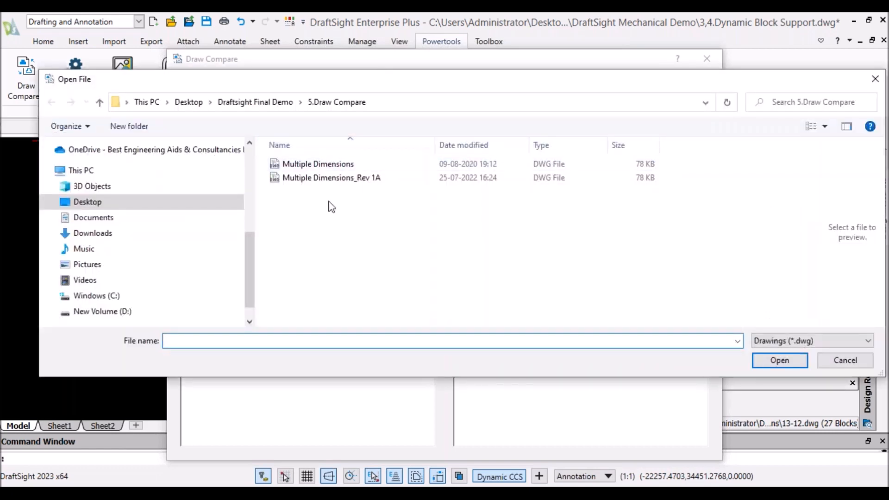
click(337, 165)
drag(375, 87, 340, 79)
click(743, 353)
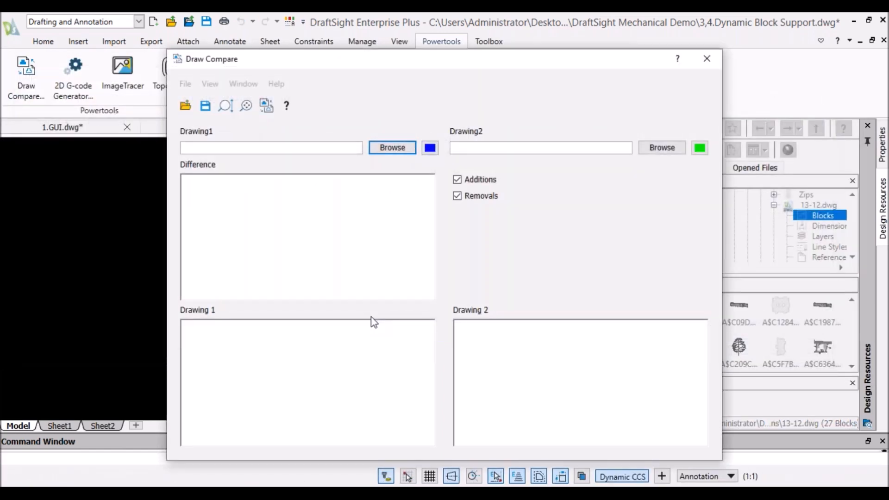
scroll(318, 384, up, 2)
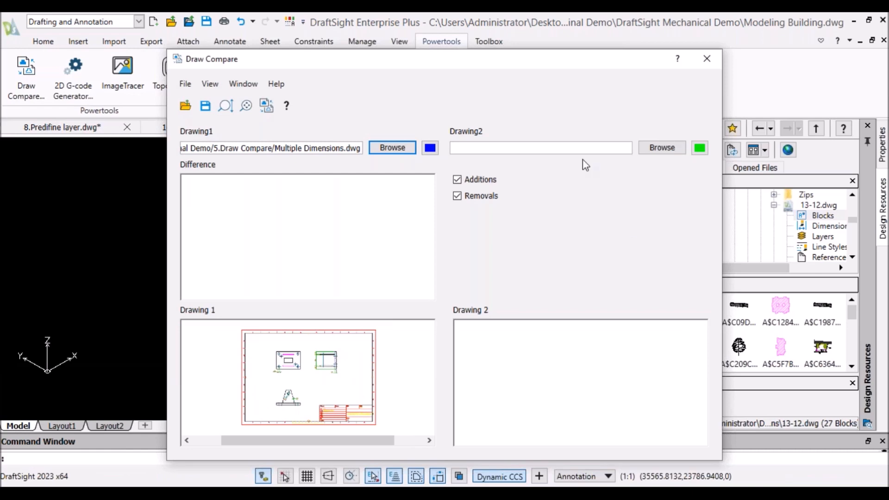
Load Multiple Dimensions_Rev 1A.dwg from the 5.Draw Compare folder as Drawing2 and run the comparison with Drawing1.
click(665, 149)
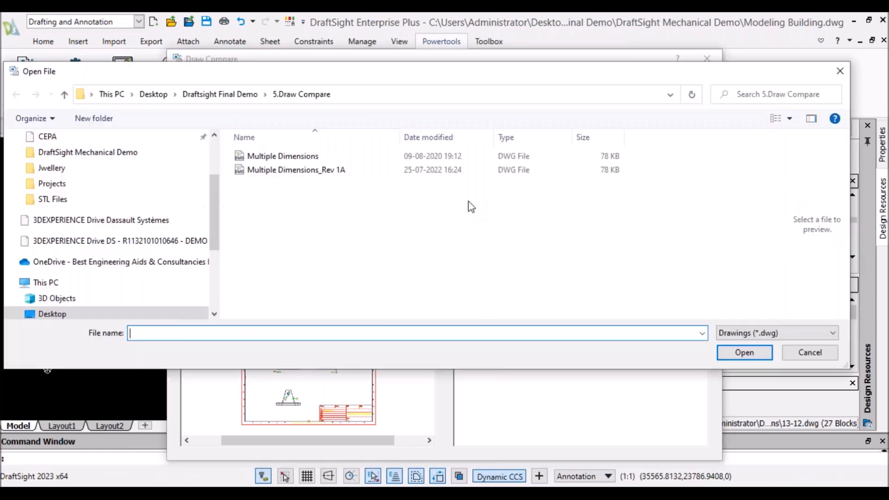
click(277, 170)
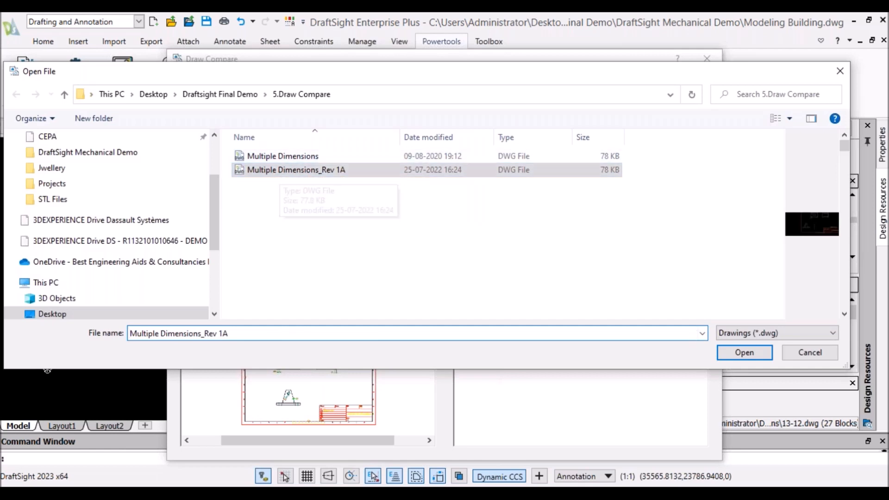
click(741, 353)
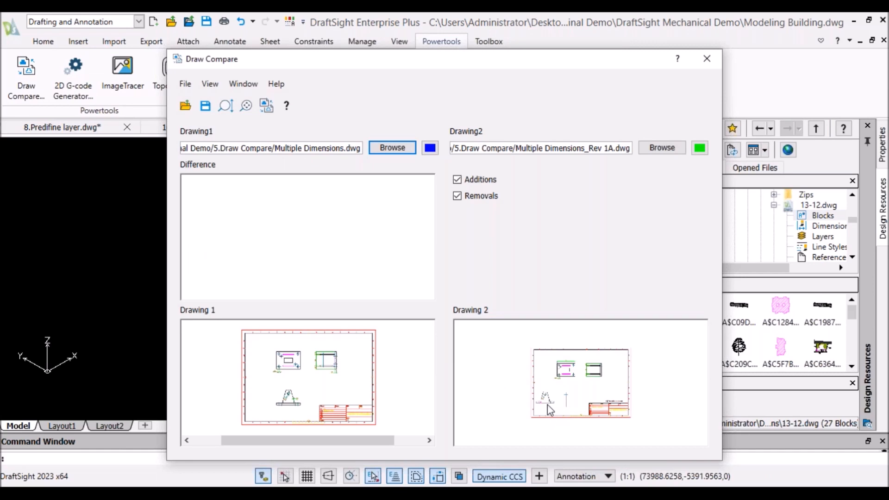
click(267, 107)
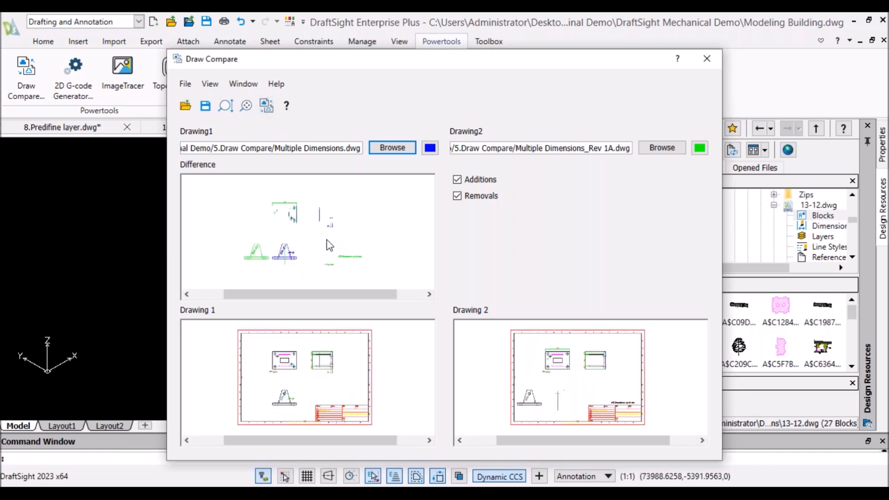
scroll(330, 246, up, 5)
scroll(328, 210, up, 3)
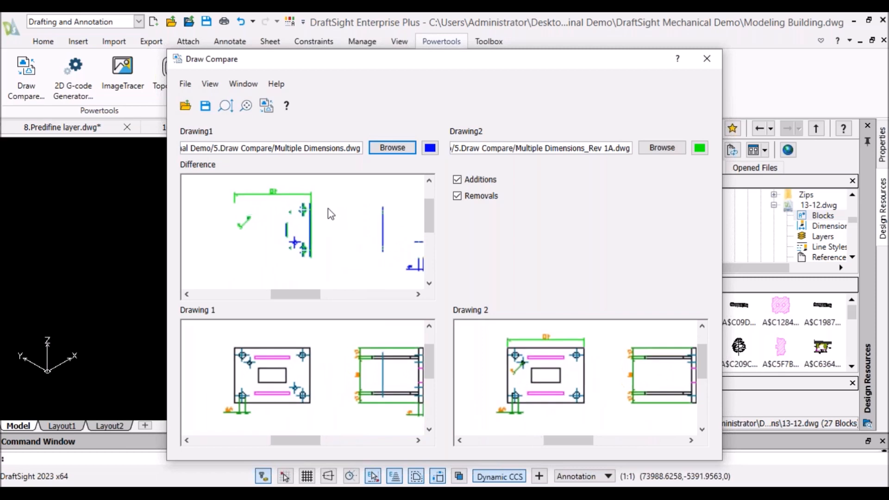
scroll(340, 215, up, 2)
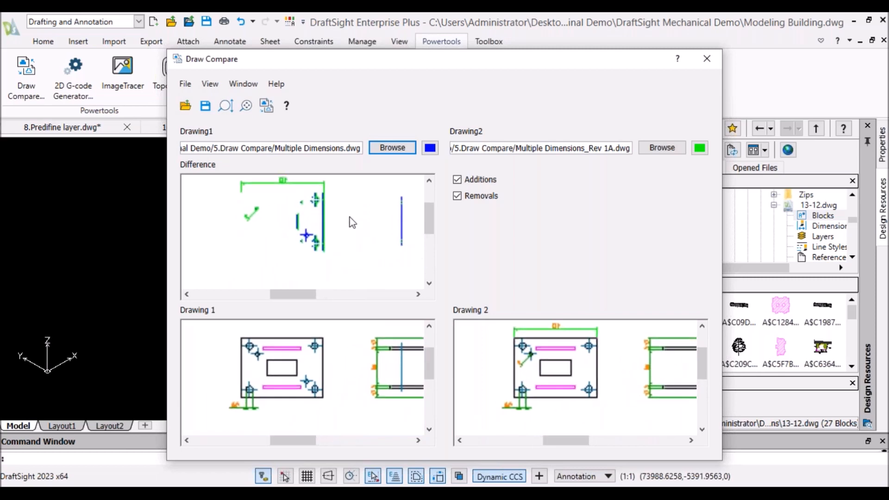
middle_drag(353, 222, 345, 233)
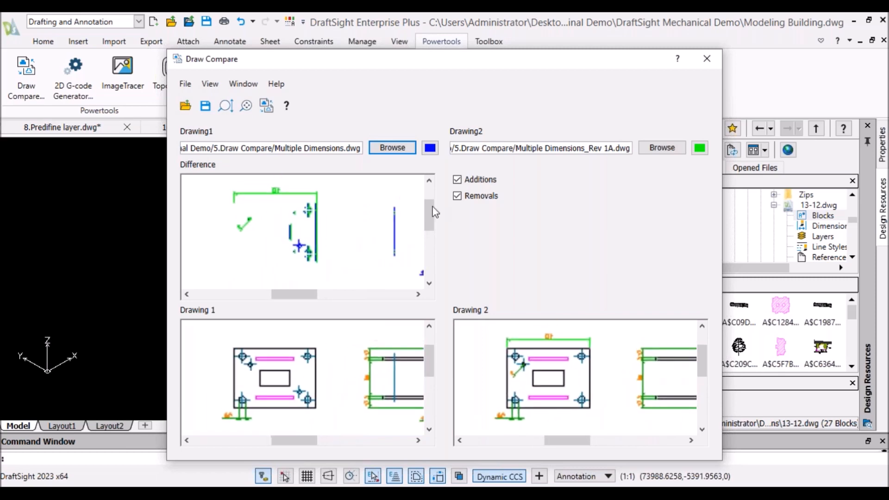
Hide the removals in the Difference view and examine the additions at the plate view and above the title block.
click(457, 196)
scroll(304, 199, up, 2)
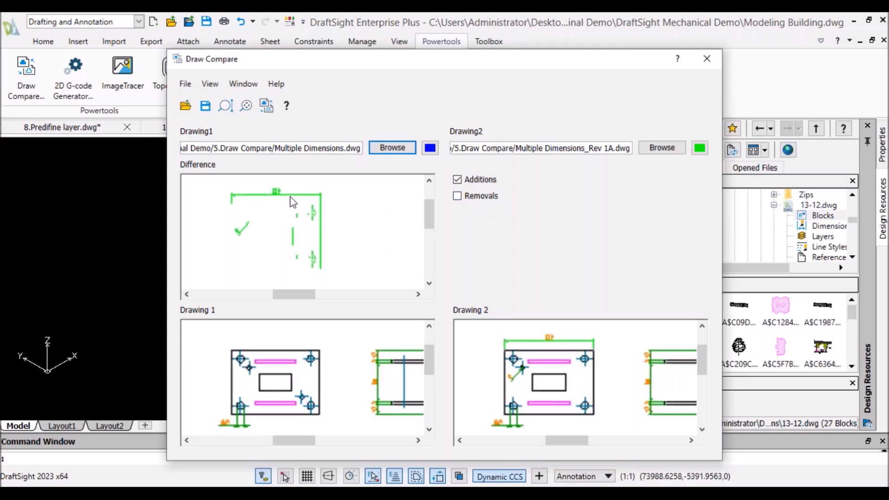
scroll(301, 195, up, 1)
middle_drag(328, 191, 323, 198)
scroll(301, 219, up, 2)
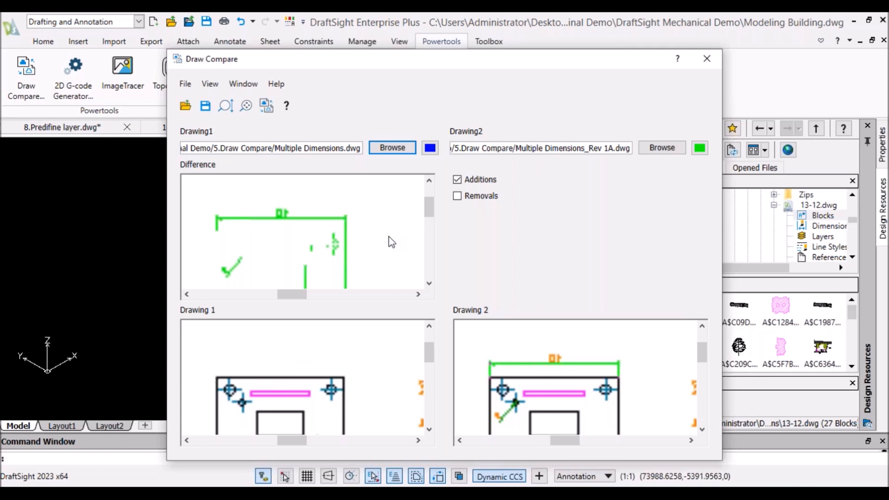
scroll(381, 246, up, 6)
middle_drag(380, 202, 334, 153)
middle_drag(367, 220, 332, 191)
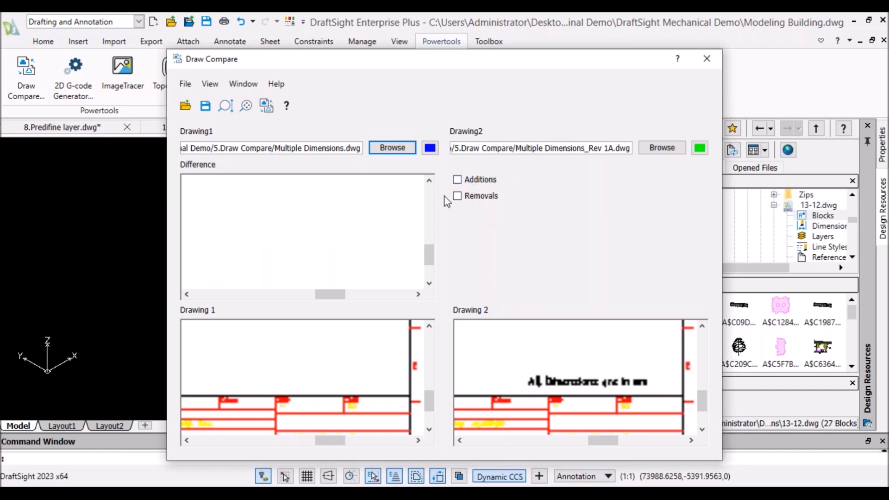
Show only the removals in the Difference view and examine them around the side view.
click(457, 196)
scroll(352, 234, up, 5)
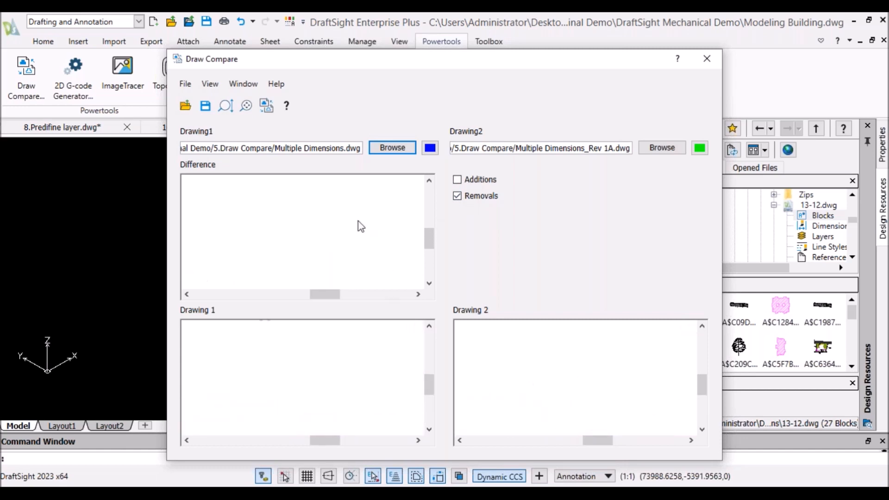
scroll(361, 247, down, 5)
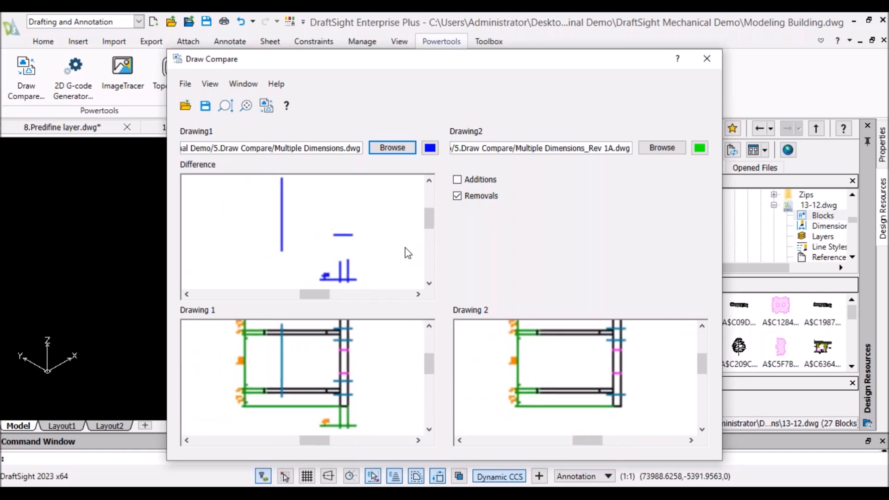
scroll(393, 237, up, 1)
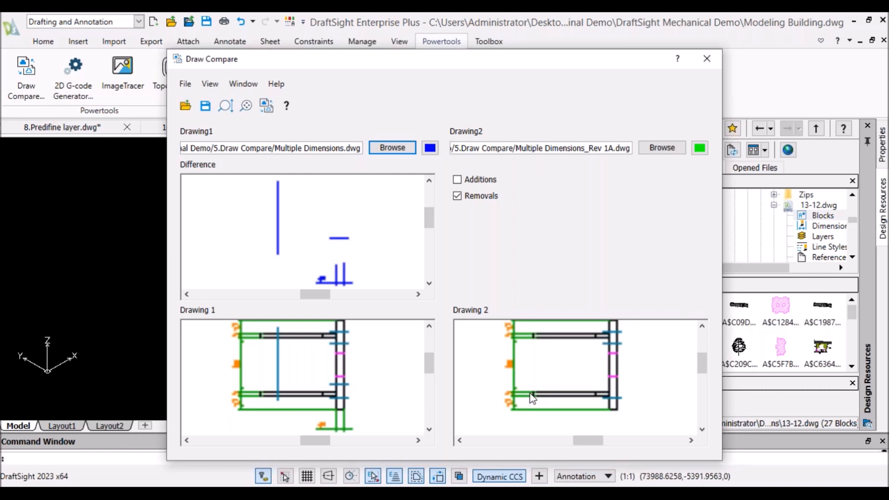
Close Draw Compare and switch to the presentation to check the Boost your Productivity topic list.
click(708, 65)
click(111, 127)
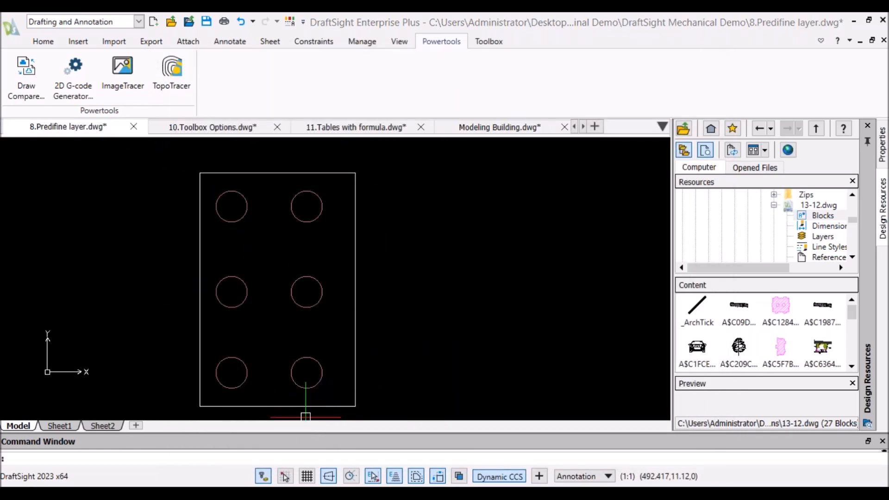
click(391, 442)
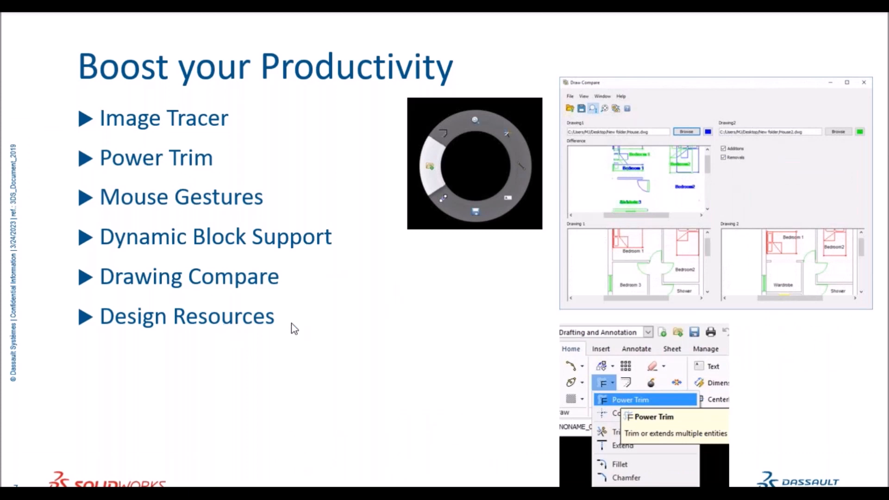
Return to DraftSight and bring up the 3,4.Dynamic Block Support.dwg drawing.
scroll(412, 240, down, 3)
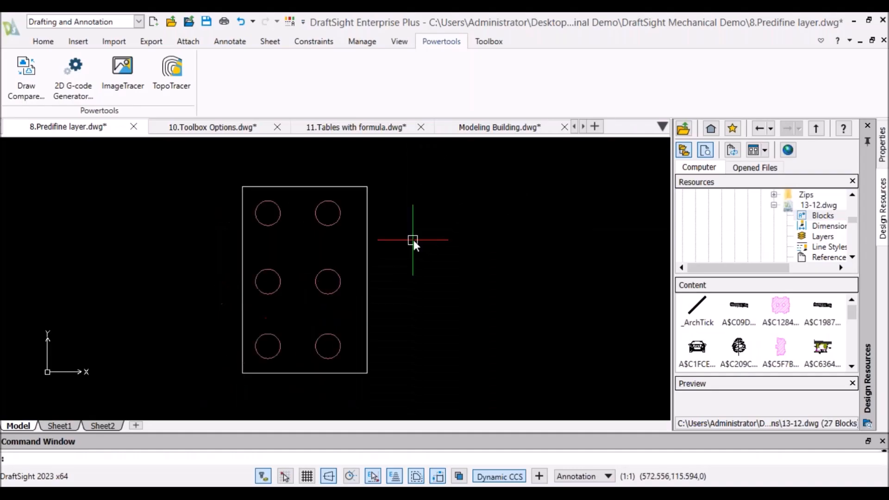
click(574, 127)
click(574, 127)
click(213, 134)
scroll(430, 291, up, 3)
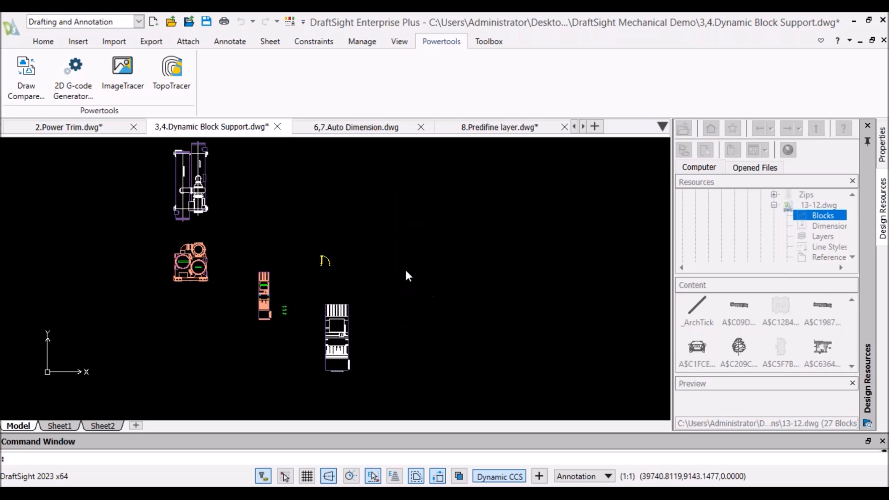
scroll(366, 244, up, 3)
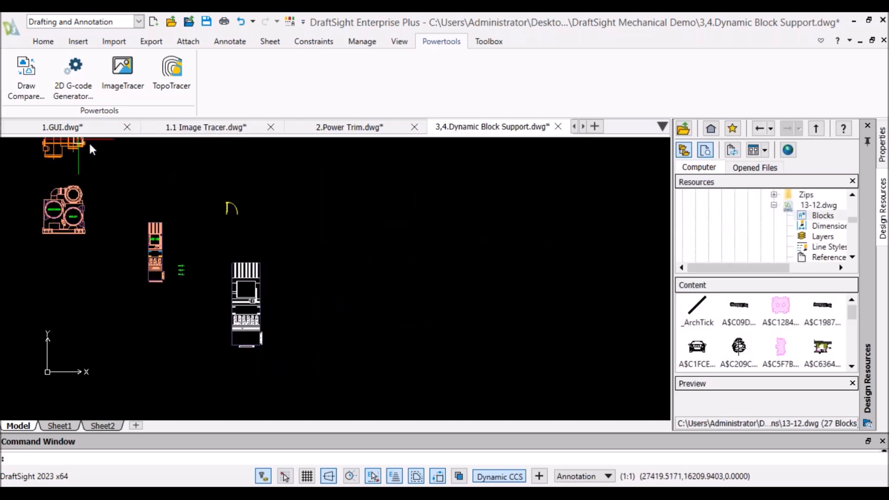
Browse the Design Resources tree to 13-12.dwg in the Architecture Designs folder of Draftsight Final Demo.
click(79, 41)
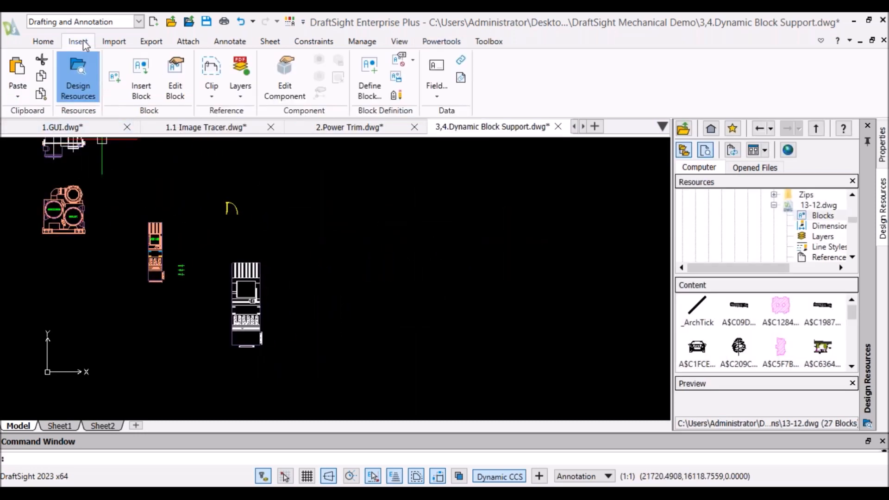
click(76, 98)
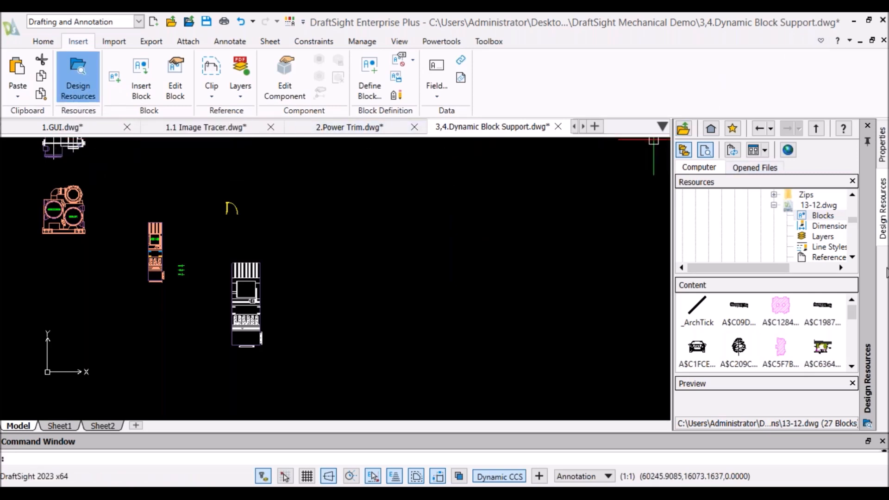
drag(776, 268, 828, 270)
scroll(763, 227, up, 2)
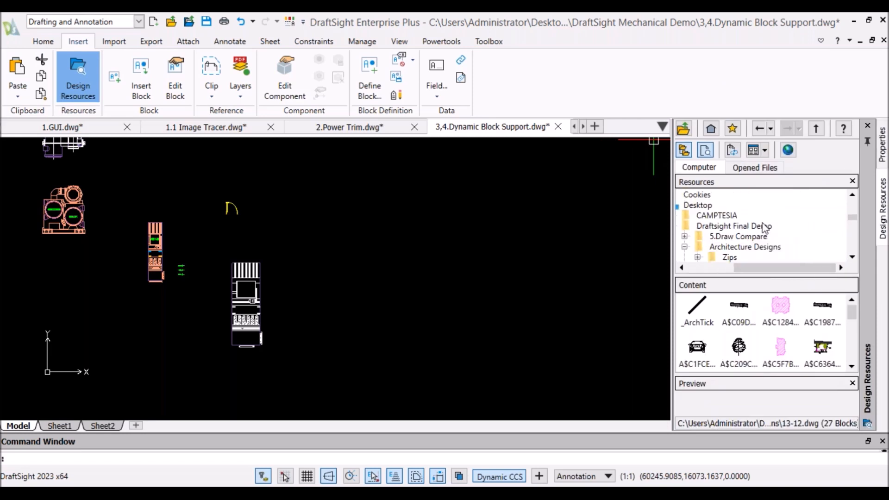
scroll(772, 236, left, 3)
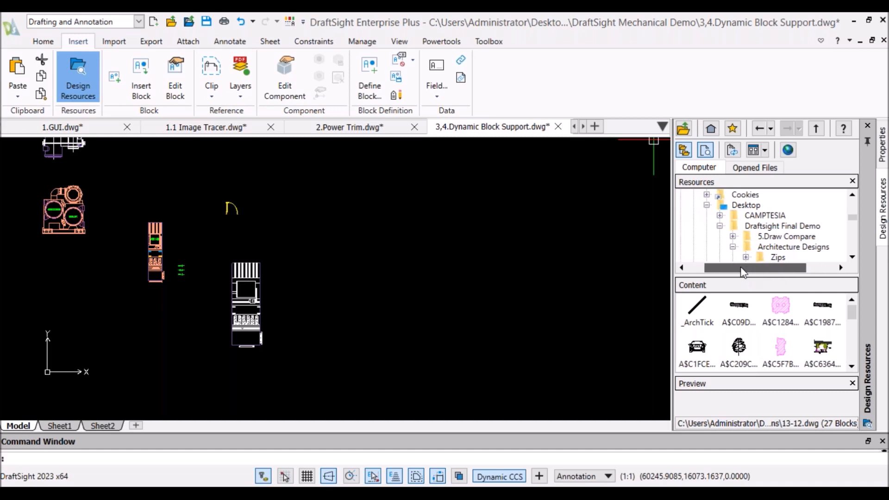
scroll(775, 238, up, 1)
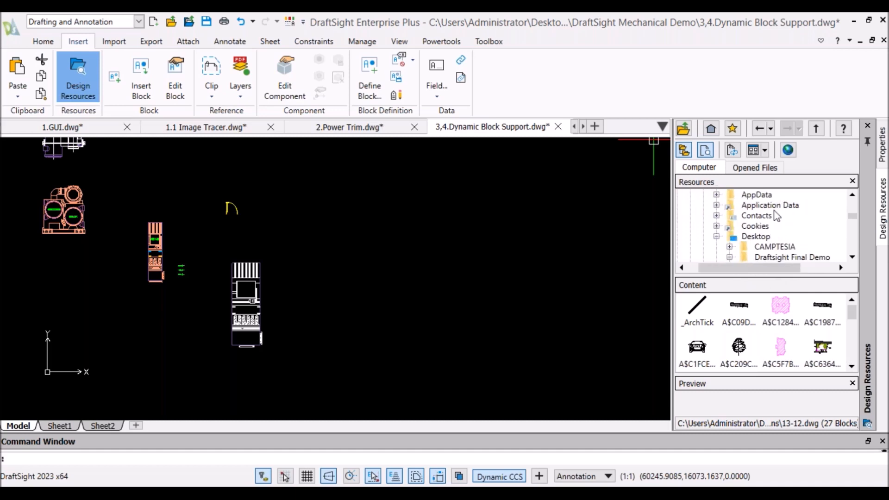
scroll(770, 216, up, 1)
scroll(769, 214, up, 1)
scroll(768, 211, down, 1)
scroll(769, 217, down, 1)
scroll(779, 236, down, 1)
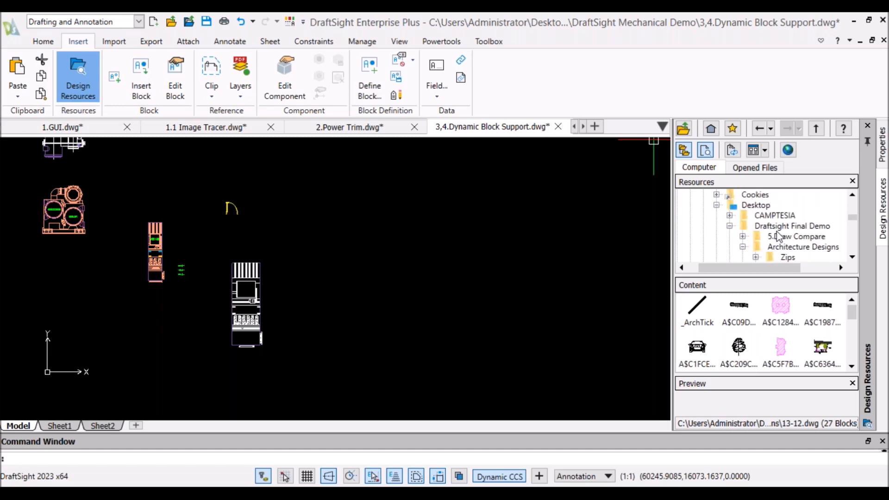
scroll(778, 236, down, 1)
click(758, 274)
drag(758, 274, 786, 275)
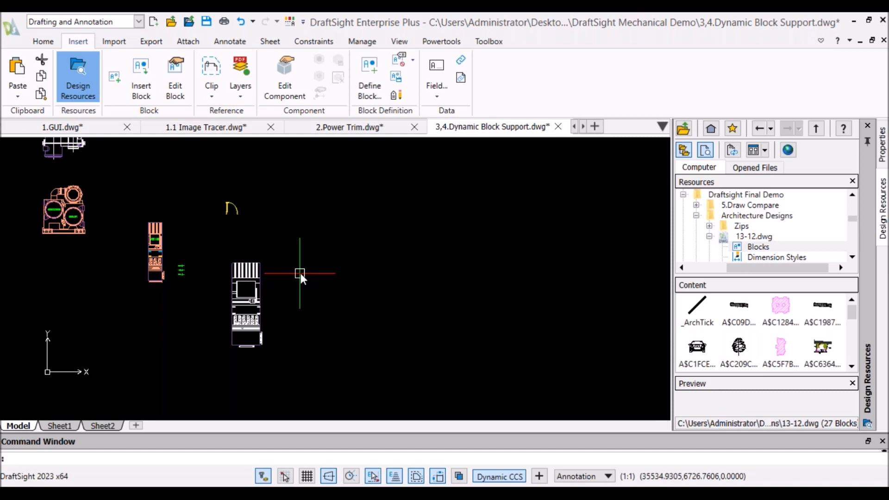
Display the Blocks content of 13-12.dwg in Design Resources and look through the available blocks.
scroll(301, 273, up, 2)
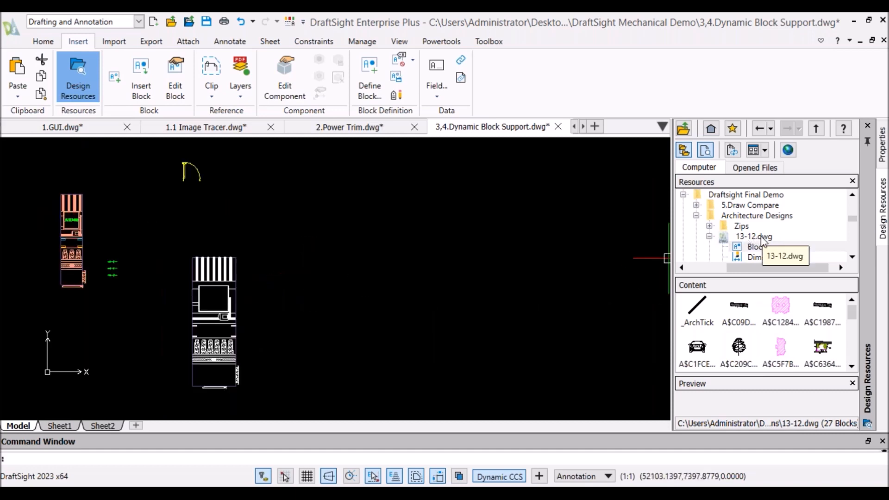
click(760, 250)
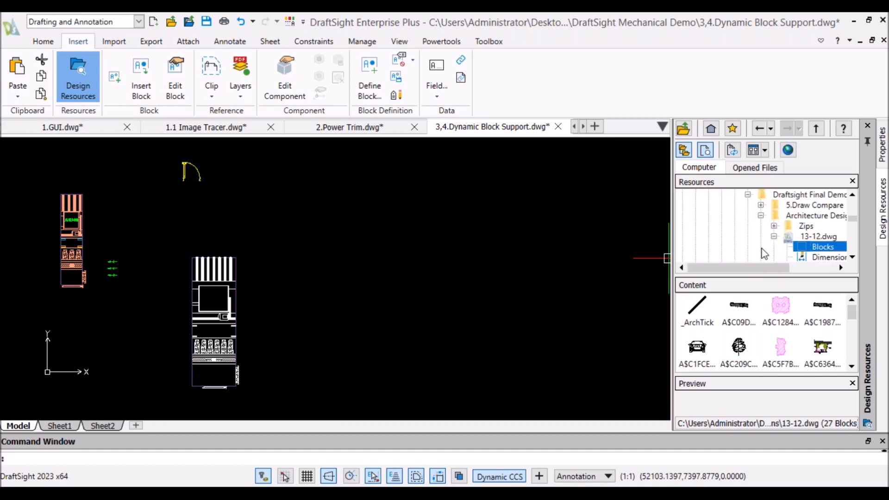
drag(748, 273, 783, 274)
scroll(781, 333, down, 2)
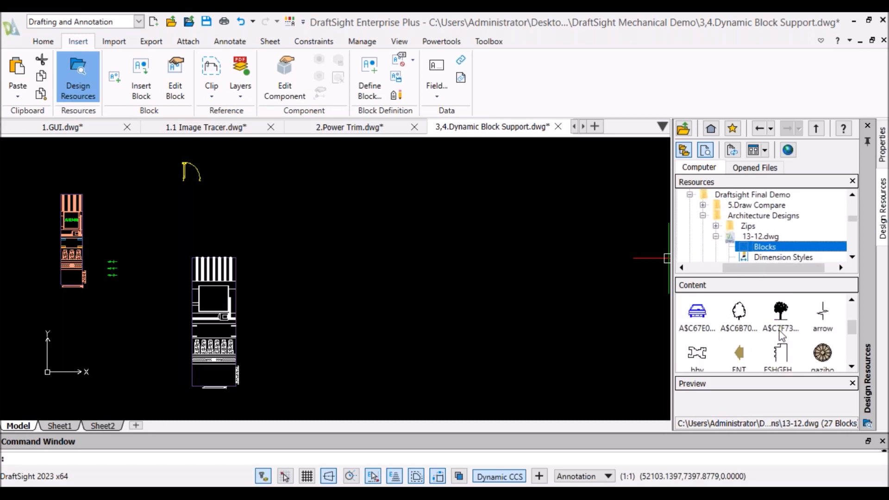
scroll(782, 334, up, 2)
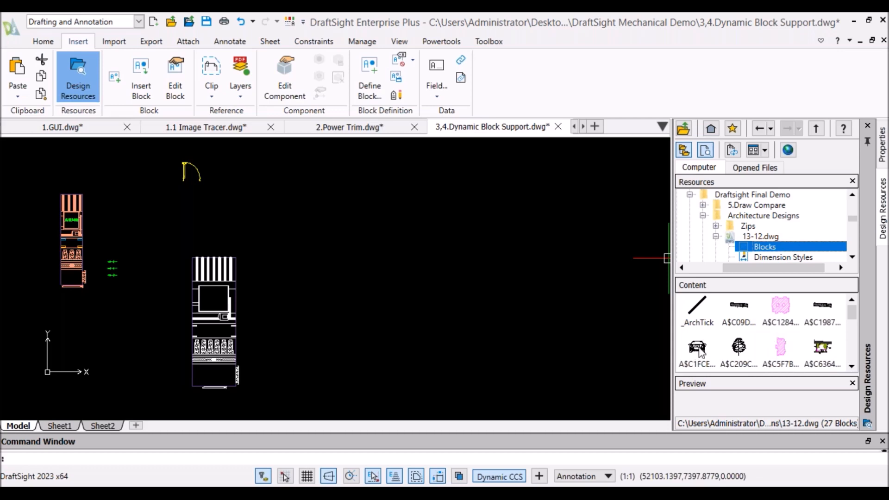
Insert the front-view car block (A$C1FCE...) from 13-12.dwg into the empty area beside the existing blocks.
drag(701, 349, 392, 275)
scroll(393, 275, down, 1)
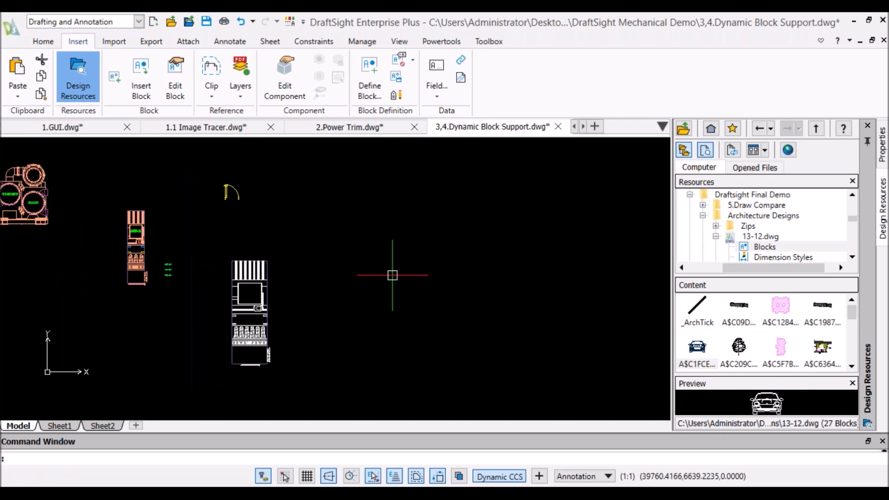
scroll(392, 276, up, 10)
scroll(388, 290, up, 8)
click(411, 346)
scroll(440, 245, down, 3)
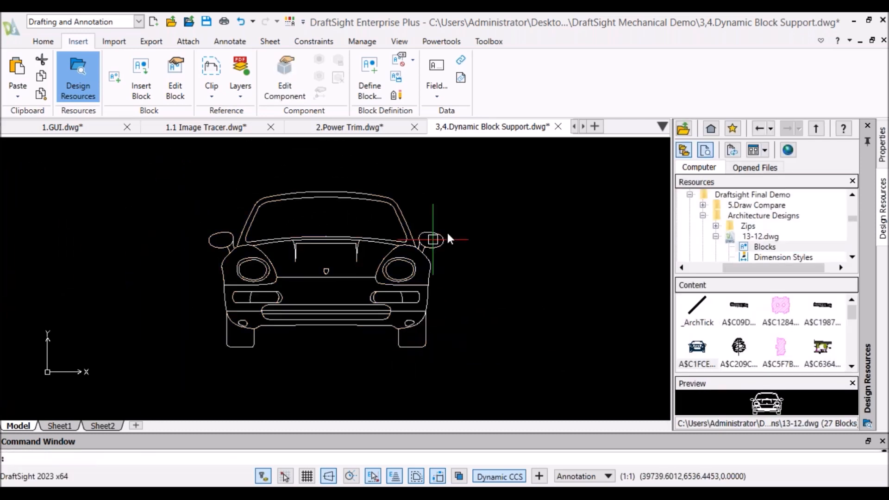
scroll(479, 204, up, 2)
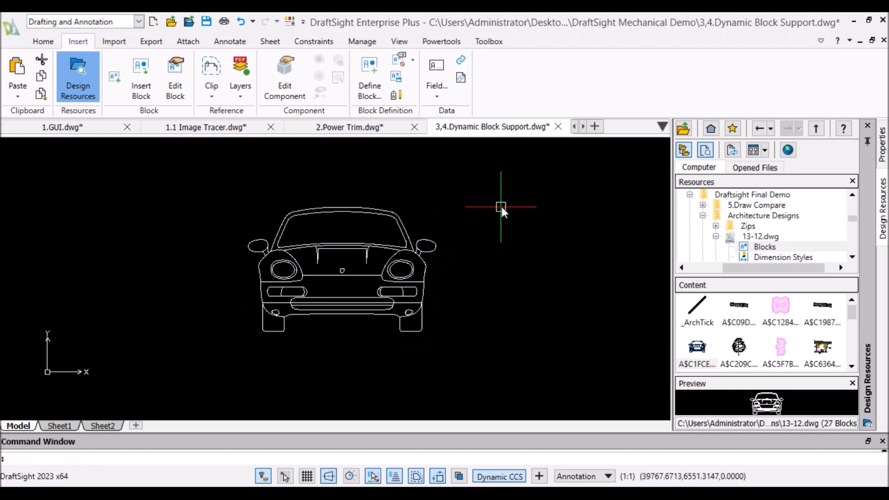
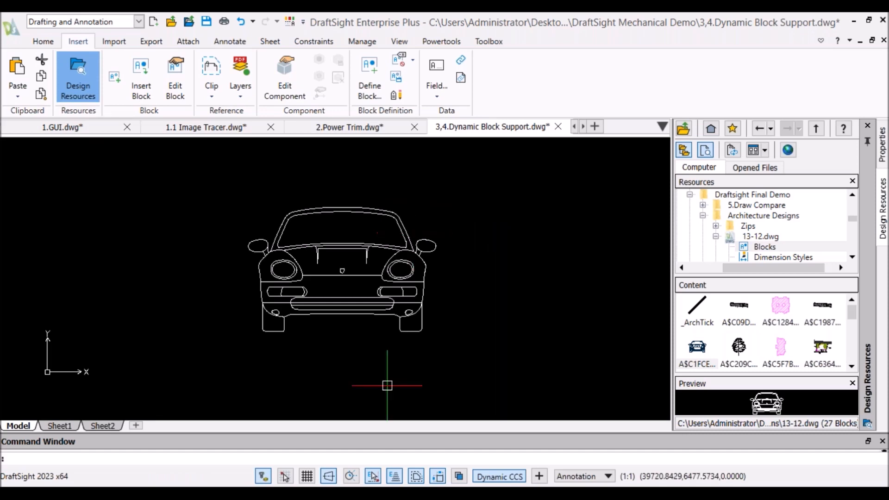
Switch to the presentation and advance to the Drafting features slide.
mouse_move(375, 493)
click(437, 456)
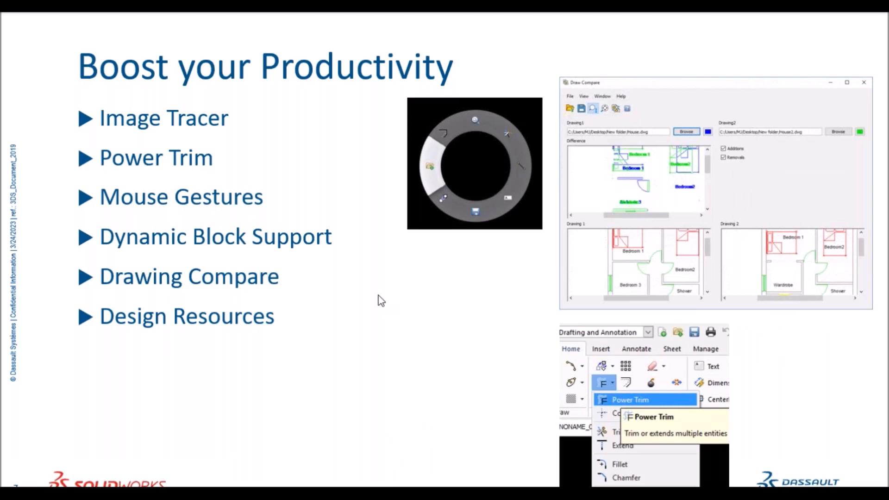
key(Right)
key(Right)
key(Right)
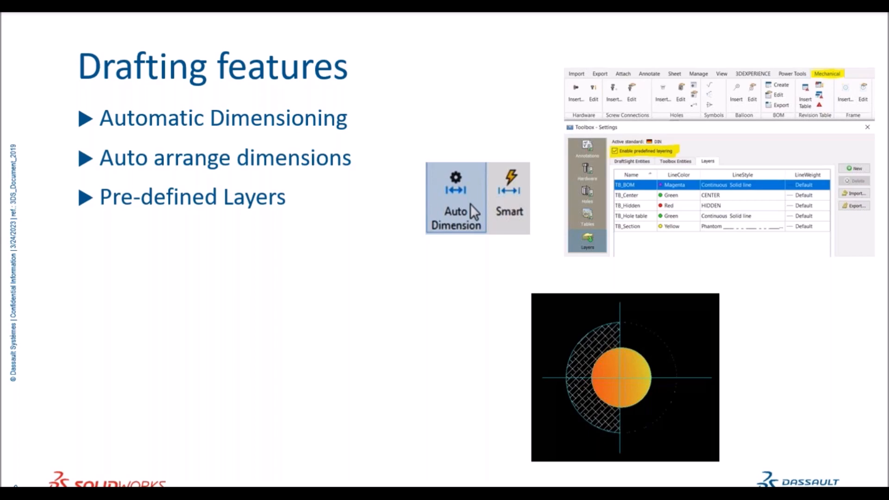
Switch to DraftSight and bring up the 6,7.Auto Dimension.dwg drawing.
key(alt+Tab)
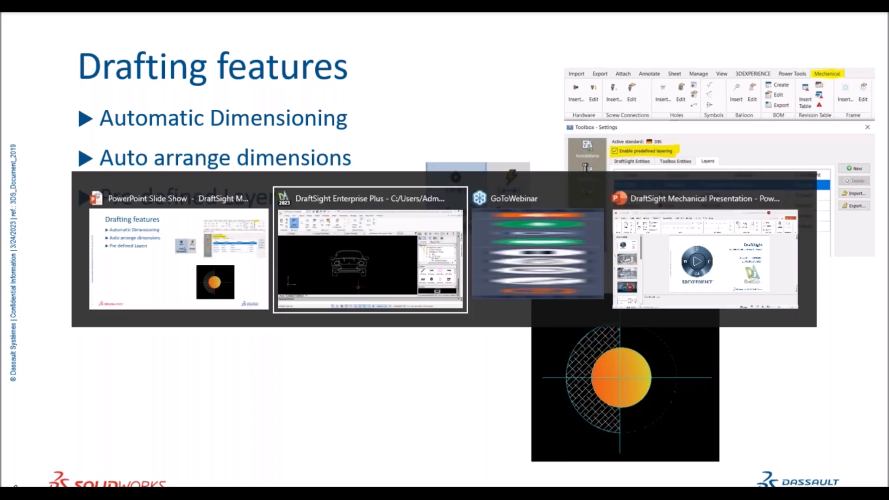
click(582, 126)
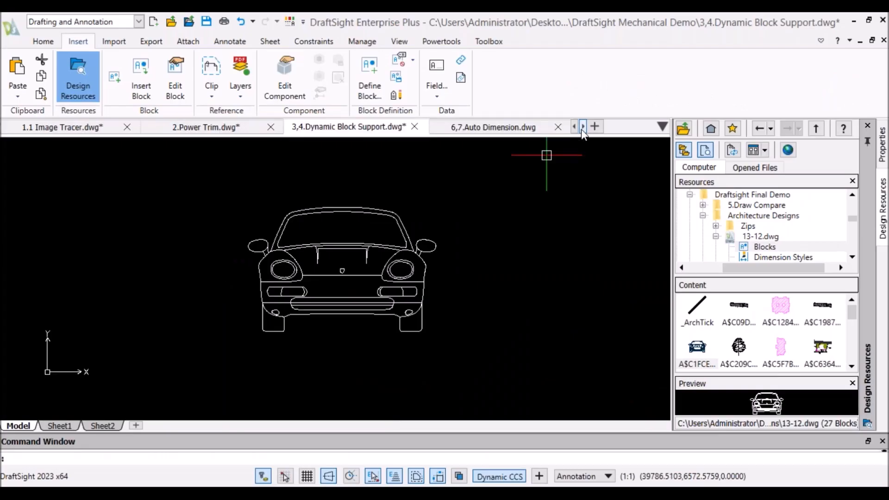
click(486, 128)
scroll(462, 223, up, 2)
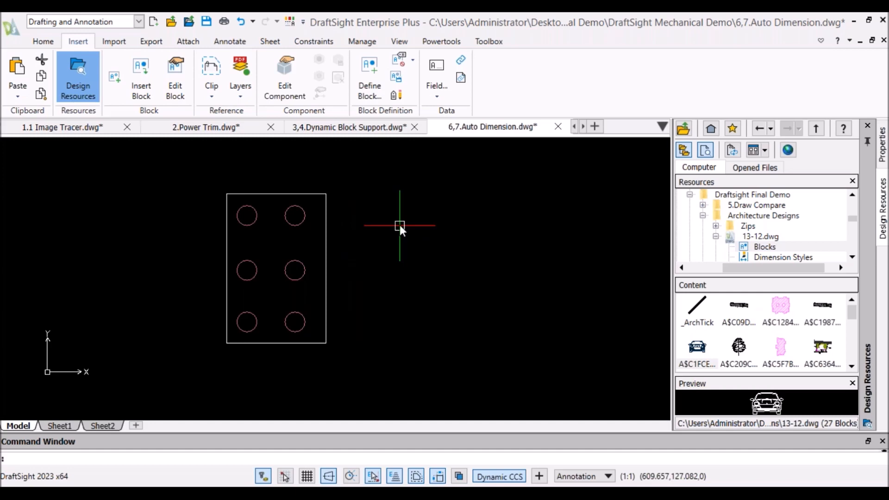
Create a dimension bounding box around the rectangle and its six circles.
middle_drag(312, 243, 310, 241)
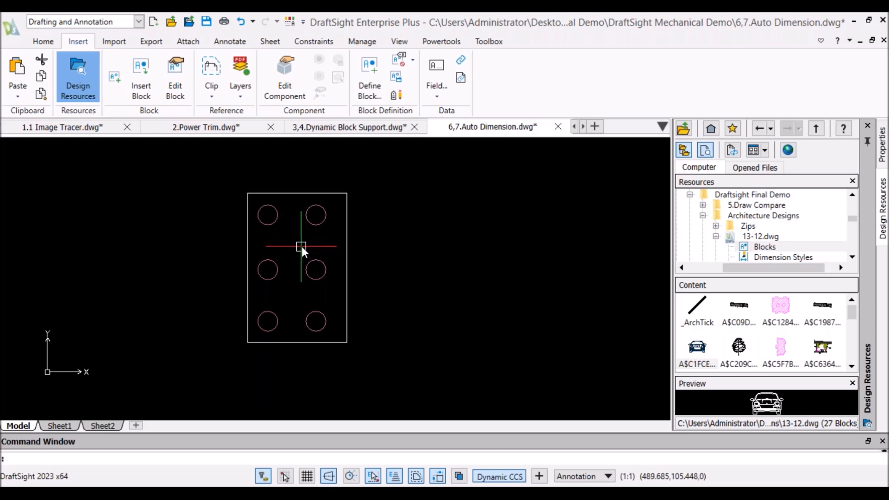
scroll(314, 238, down, 1)
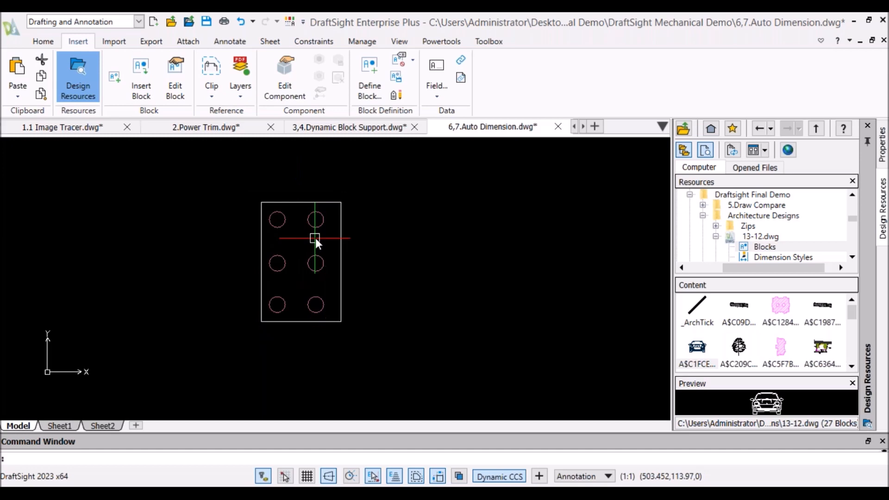
mouse_move(290, 243)
middle_down()
mouse_move(270, 248)
mouse_move(302, 252)
middle_up()
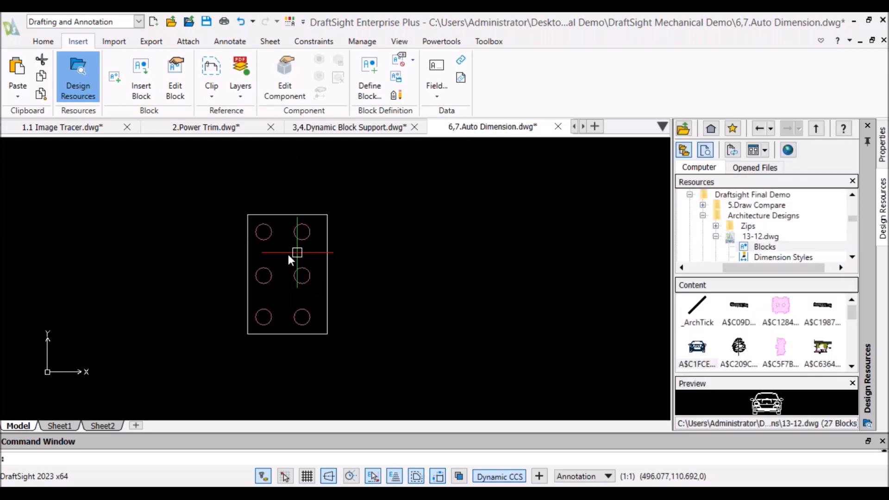
click(219, 182)
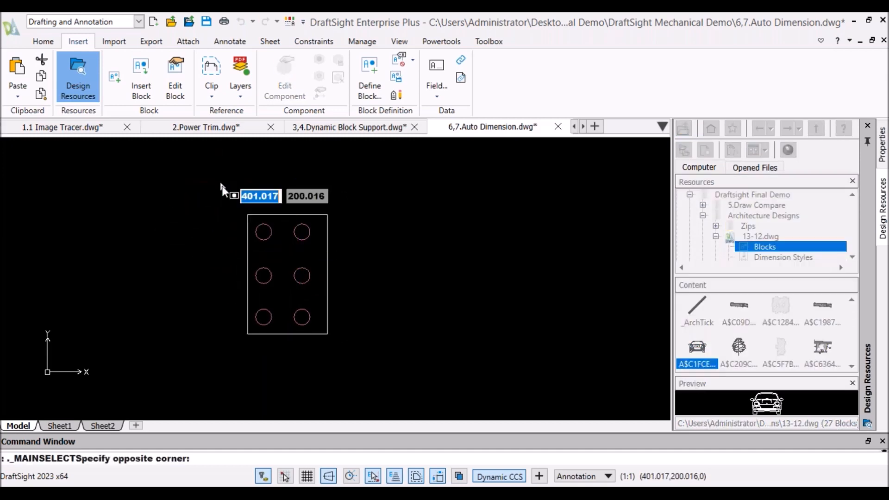
click(376, 365)
right_click(378, 337)
mouse_move(444, 266)
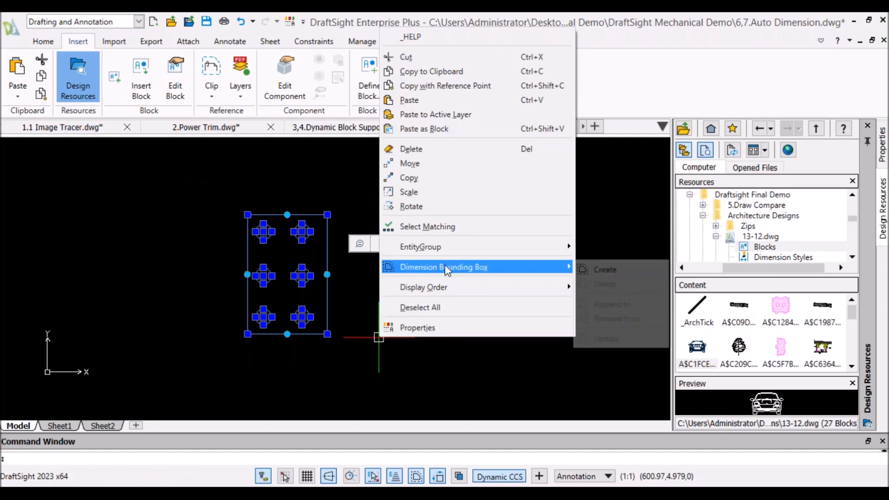
click(584, 268)
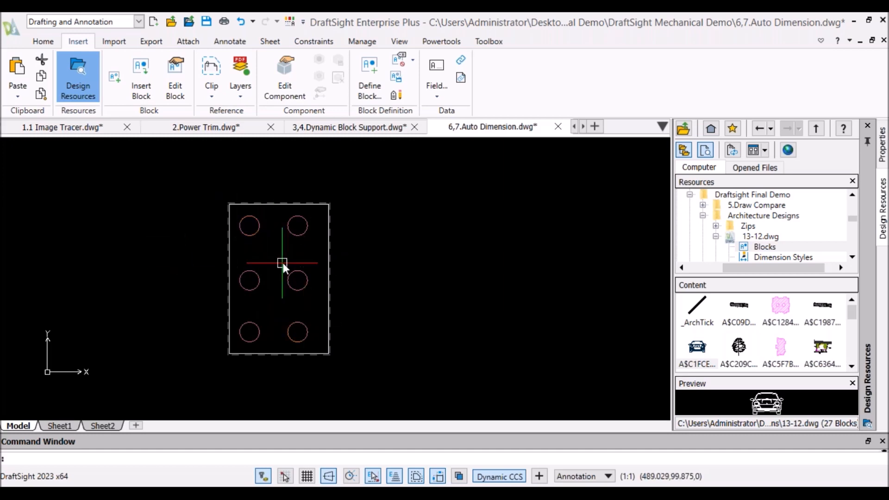
Start Auto Dimension for the bounded plate, review its scheme and placement options, and set the origin at the rectangle's lower-left corner.
click(39, 40)
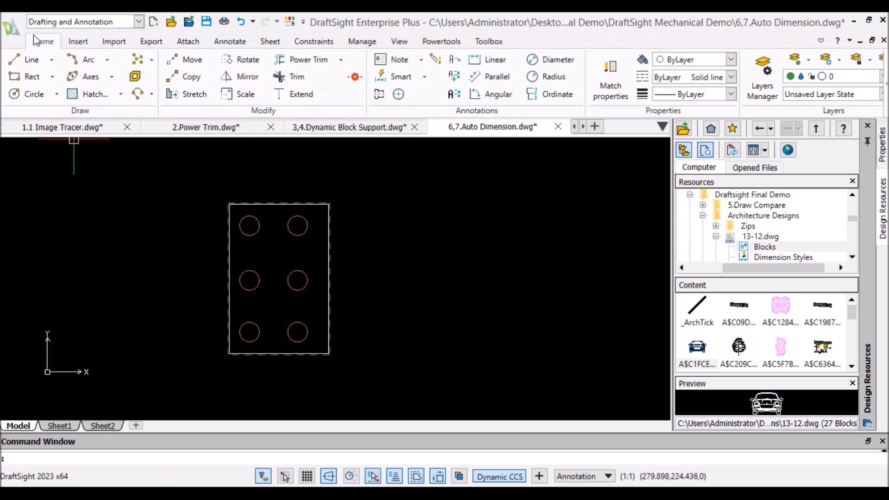
click(425, 78)
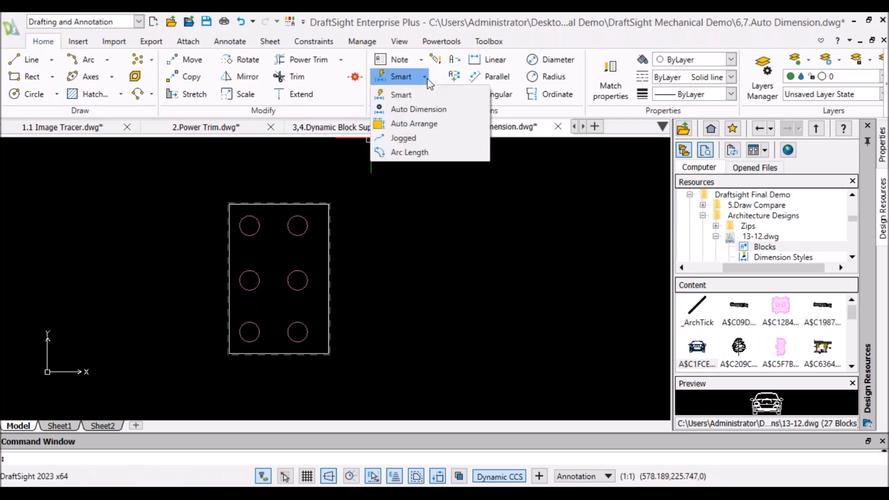
click(412, 109)
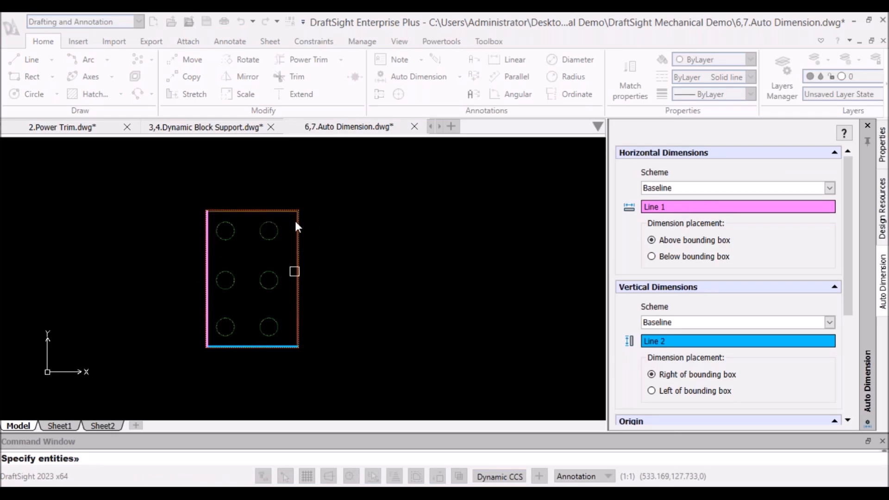
drag(846, 217, 846, 253)
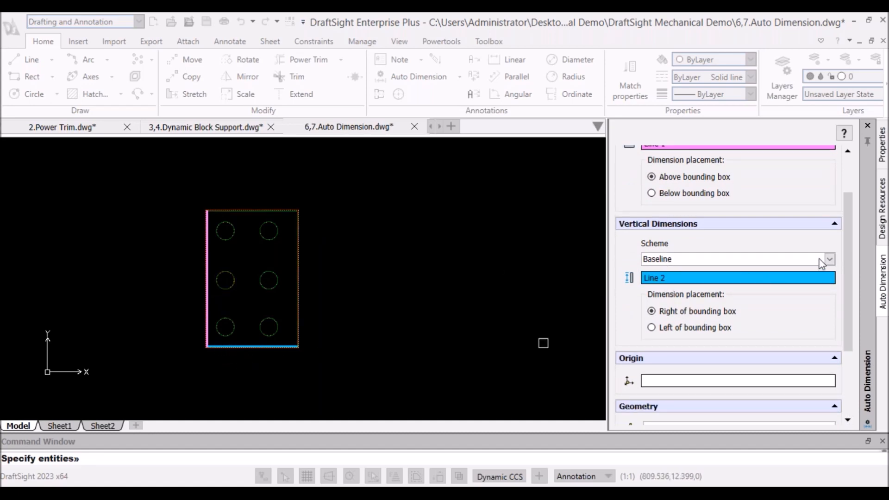
drag(846, 269, 846, 246)
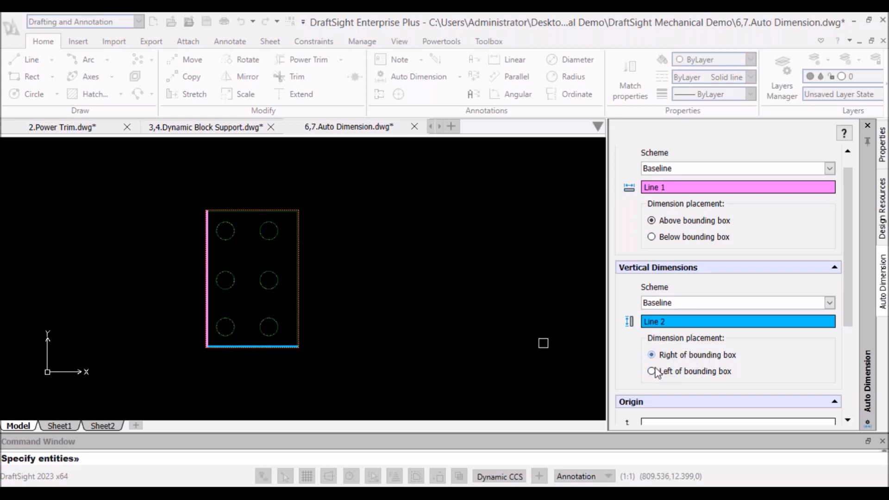
drag(846, 284, 843, 332)
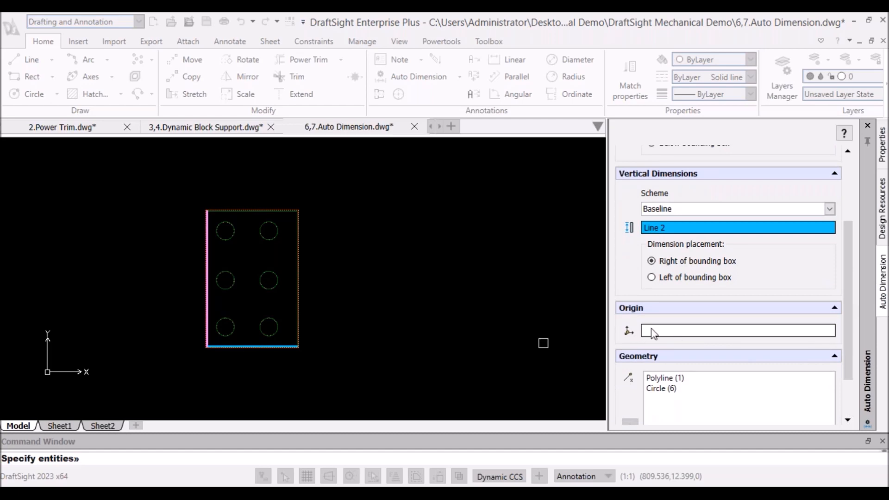
click(662, 337)
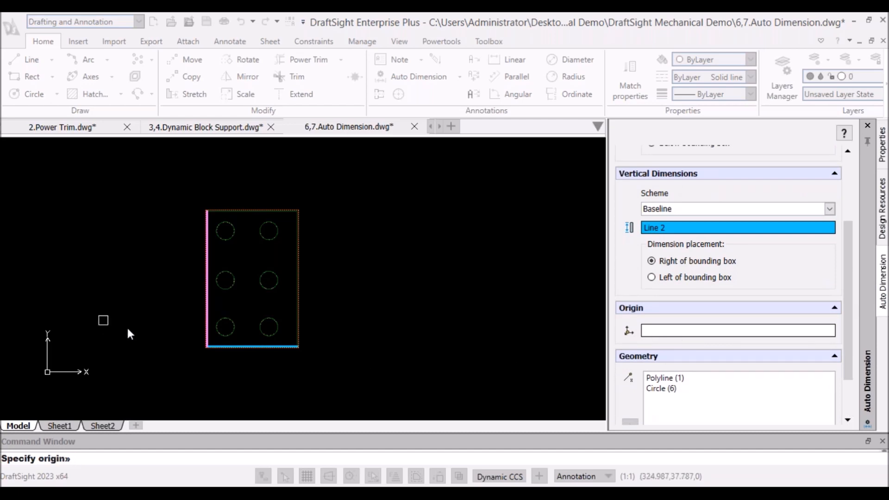
scroll(126, 326, up, 1)
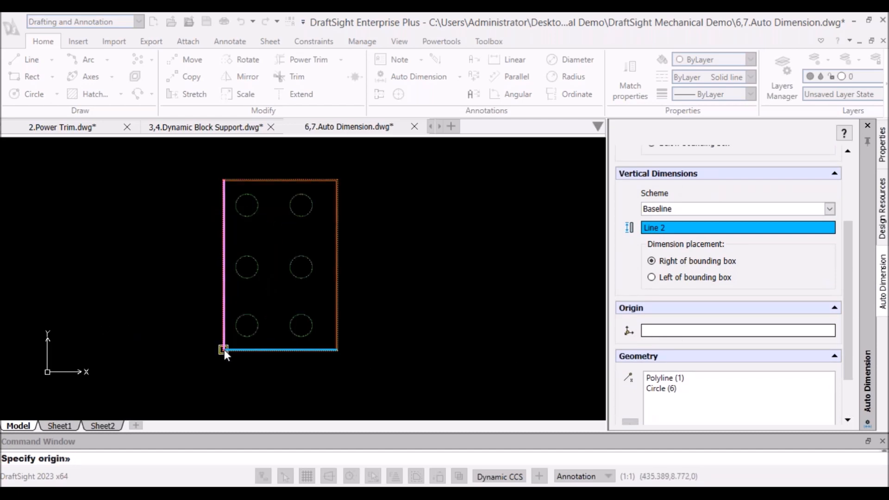
click(224, 349)
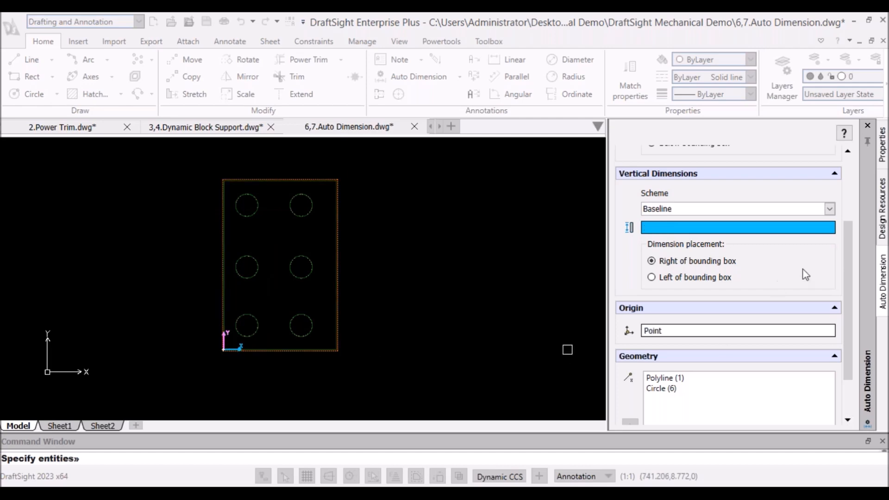
Preview and apply the automatic baseline dimensions above and to the right of the bounding box.
scroll(848, 281, down, 2)
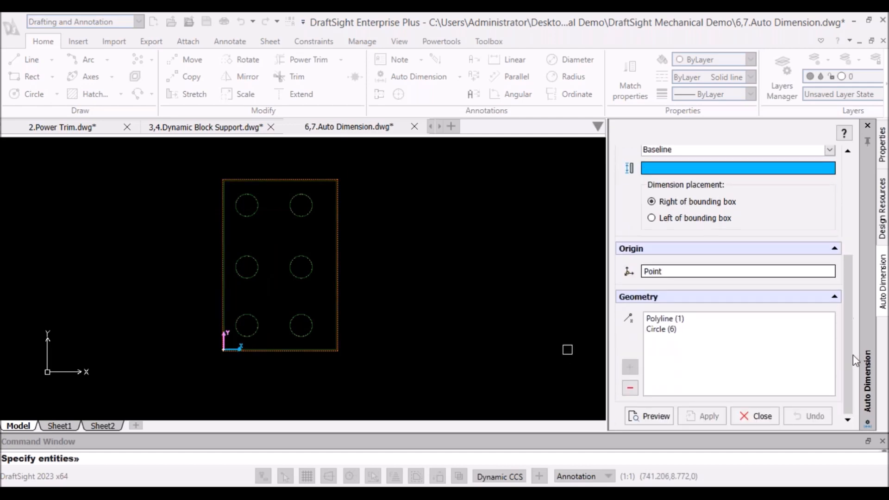
click(650, 415)
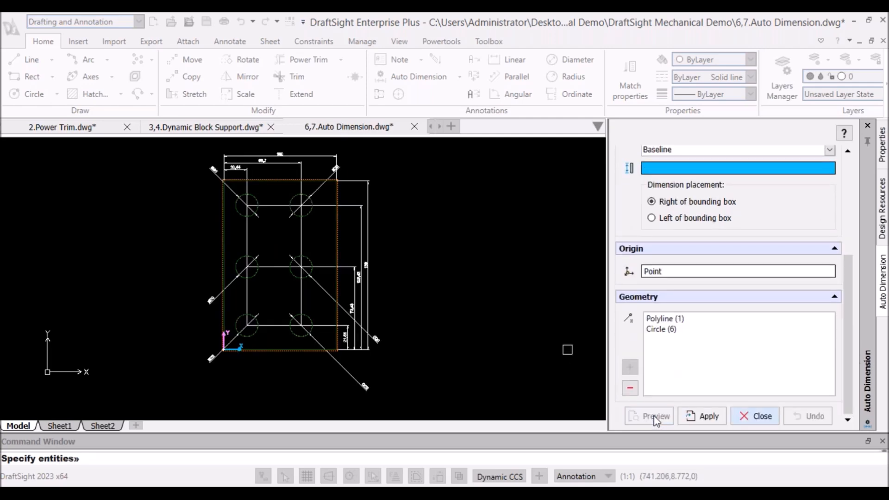
click(699, 417)
Examine the generated horizontal, vertical and diameter dimensions around the plate and its six holes.
scroll(397, 277, up, 5)
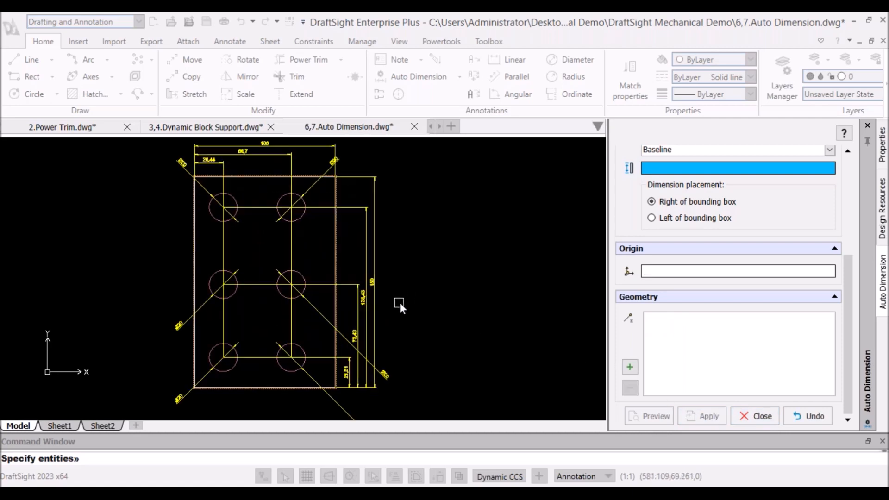
scroll(434, 279, down, 1)
middle_drag(312, 199, 388, 296)
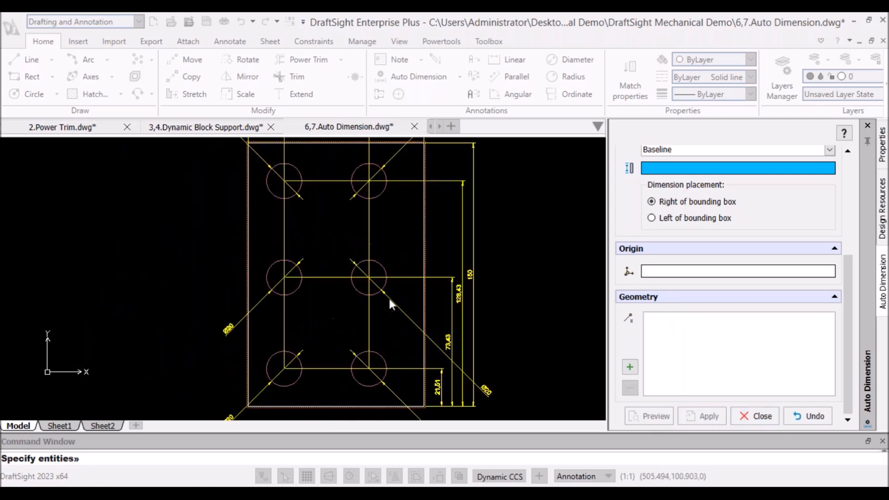
scroll(352, 208, up, 3)
scroll(340, 283, down, 3)
scroll(341, 278, up, 3)
scroll(284, 243, up, 3)
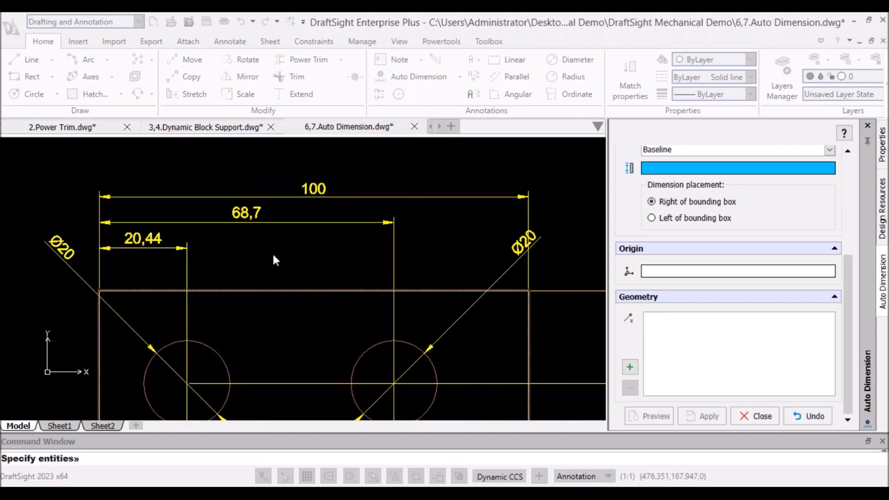
scroll(332, 253, down, 4)
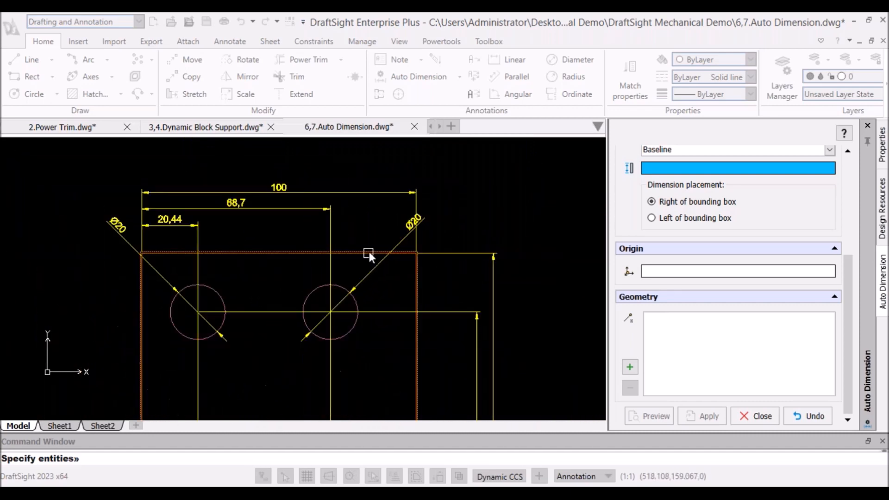
scroll(421, 319, up, 4)
scroll(421, 319, up, 2)
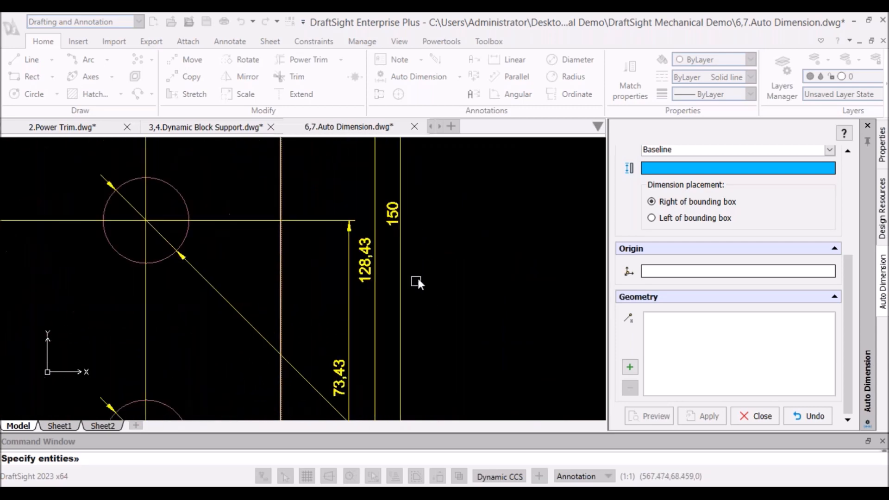
scroll(417, 276, down, 3)
middle_drag(404, 348, 480, 288)
scroll(401, 326, up, 2)
middle_drag(362, 324, 525, 315)
scroll(264, 352, up, 3)
scroll(266, 350, down, 4)
mouse_move(329, 317)
middle_down()
mouse_move(307, 399)
mouse_move(329, 414)
middle_up()
middle_drag(365, 216, 345, 399)
mouse_move(352, 333)
middle_down()
mouse_move(385, 409)
mouse_move(365, 317)
mouse_move(236, 277)
middle_up()
scroll(332, 300, up, 3)
scroll(337, 311, down, 5)
middle_drag(360, 276, 316, 169)
middle_drag(377, 335, 388, 207)
scroll(391, 211, down, 1)
scroll(391, 271, up, 3)
scroll(392, 274, up, 1)
scroll(365, 245, down, 2)
middle_drag(365, 263, 406, 343)
scroll(378, 279, down, 3)
middle_drag(383, 255, 383, 267)
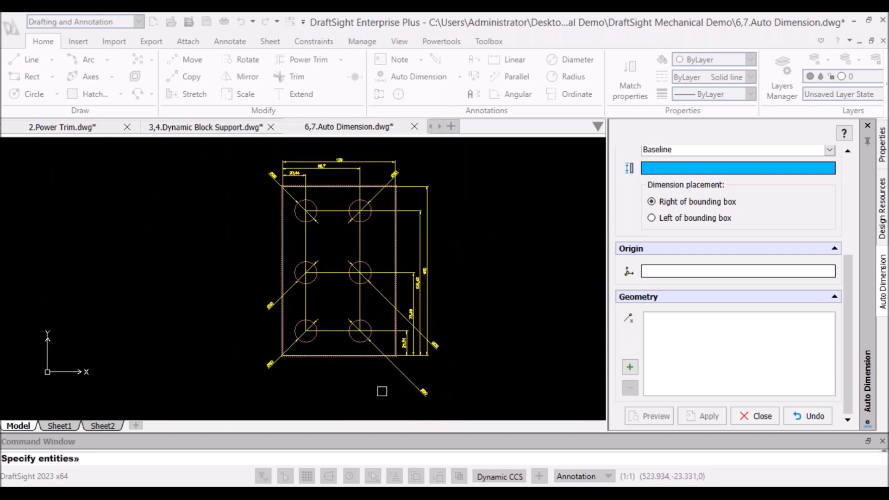
Show the Drafting features slide in the presentation and return to the DraftSight drawing.
mouse_move(376, 494)
click(413, 473)
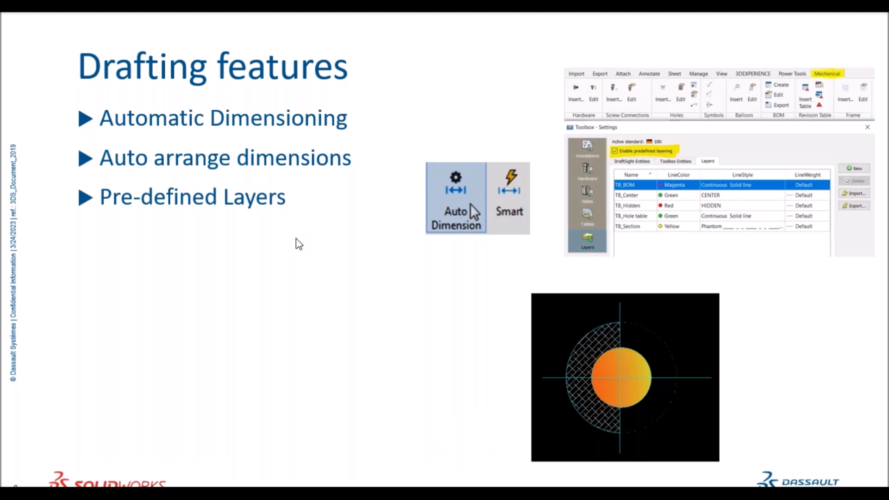
key(alt+Tab)
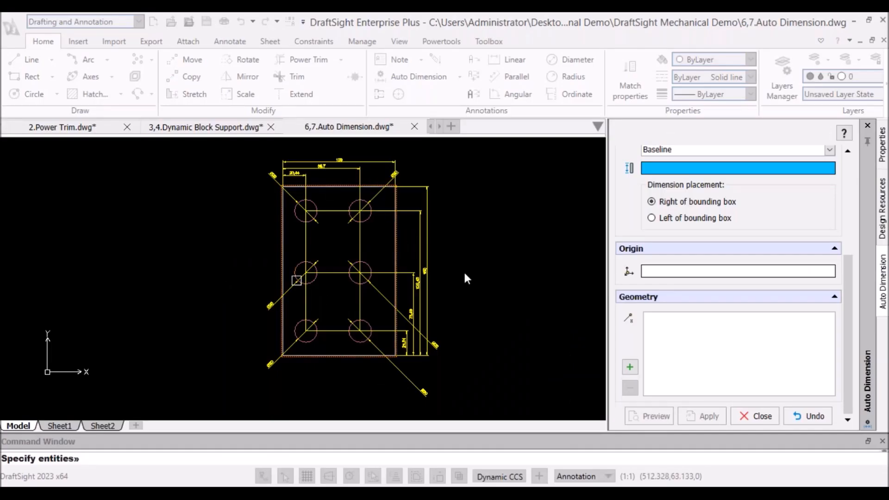
Exit Auto Dimension, keeping the applied dimensions on the plate.
scroll(410, 252, up, 3)
scroll(413, 267, down, 3)
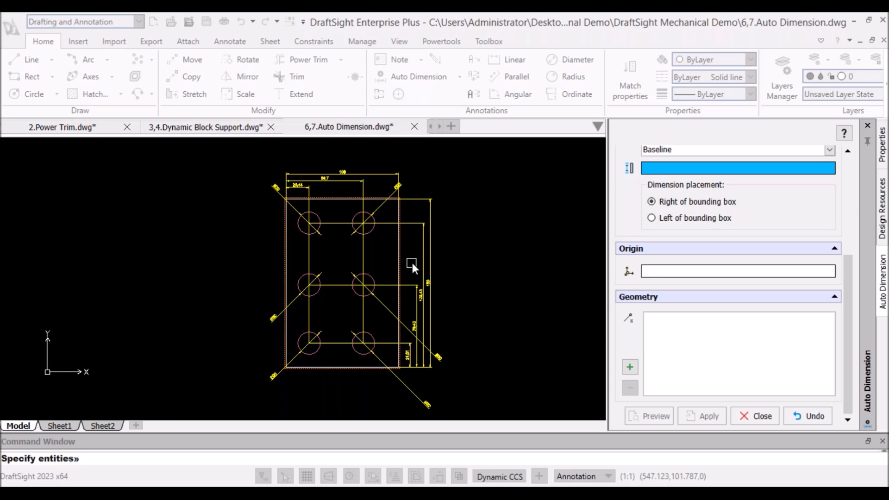
key(Escape)
Inspect the spacing of the stacked vertical dimensions beside the plate's right edge.
scroll(427, 302, up, 1)
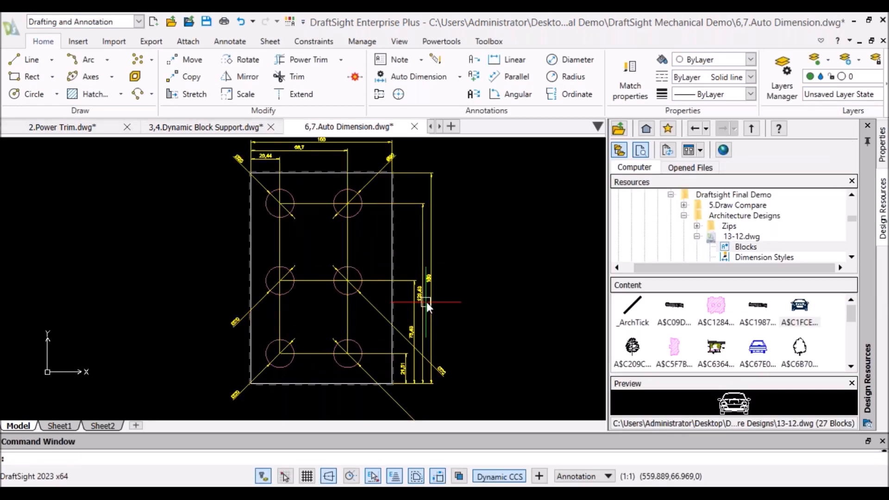
scroll(426, 302, up, 1)
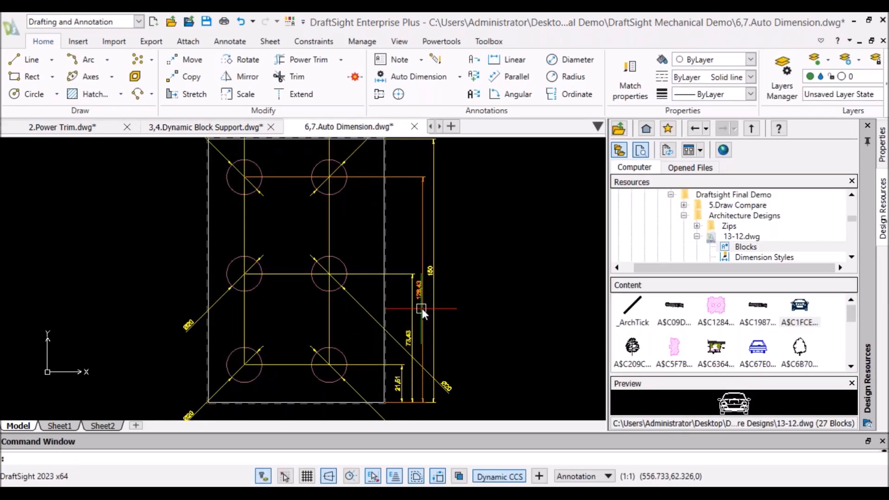
scroll(421, 308, up, 1)
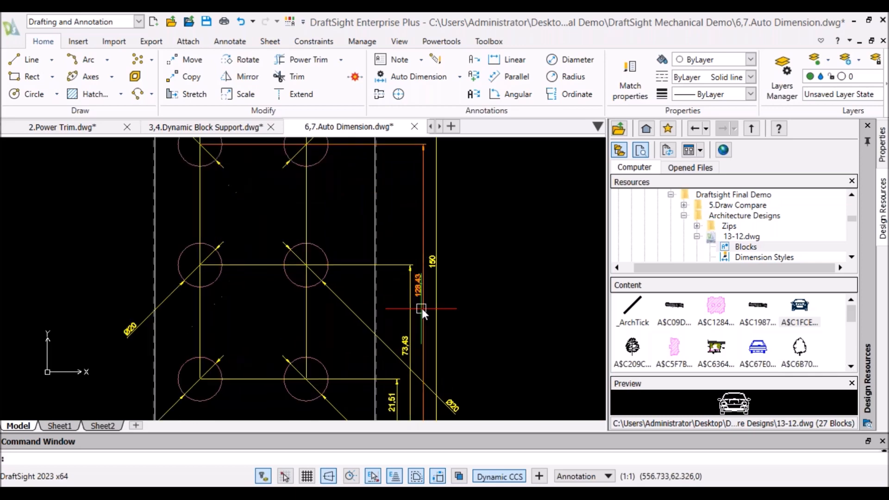
scroll(422, 306, down, 2)
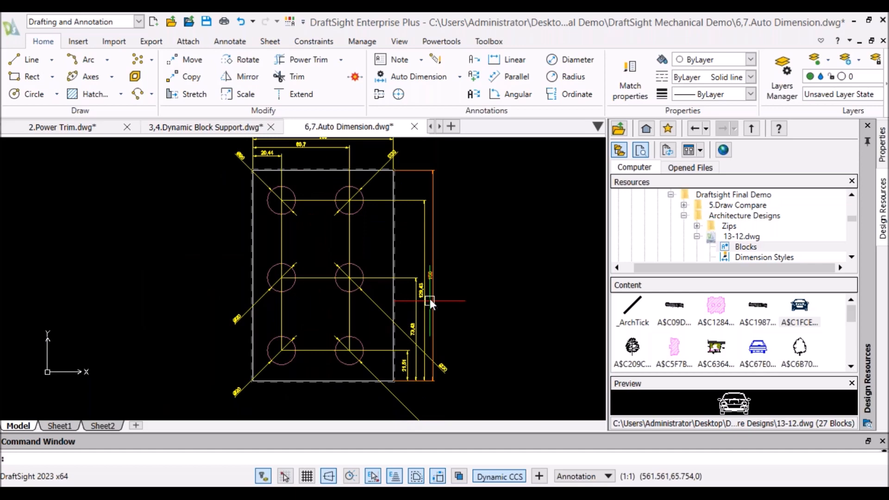
scroll(430, 298, down, 1)
scroll(429, 297, up, 2)
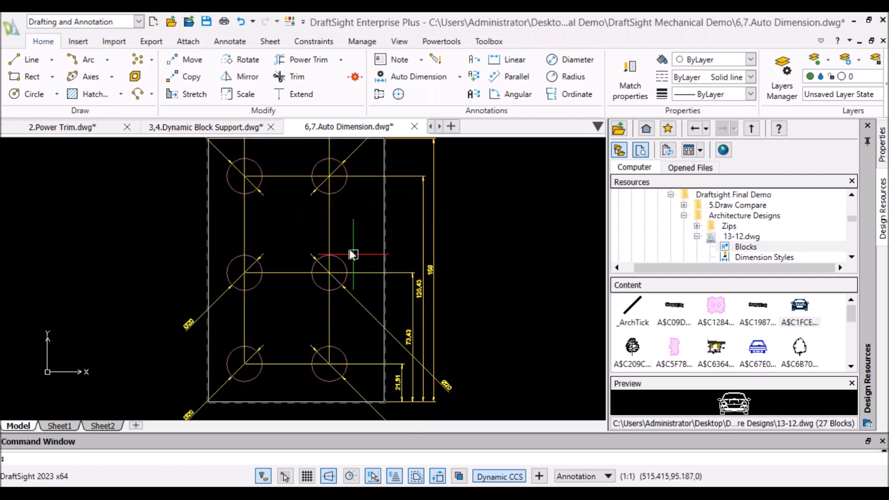
scroll(401, 263, down, 2)
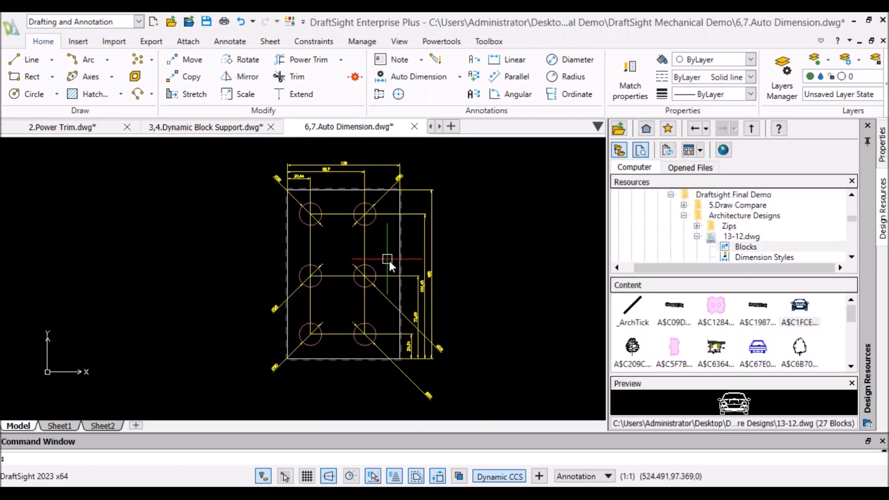
Select all entities on the plate and auto-arrange their dimensions, widening the dimension spacing to 20.32.
scroll(447, 282, up, 3)
scroll(420, 301, up, 2)
scroll(420, 300, down, 2)
scroll(421, 301, up, 2)
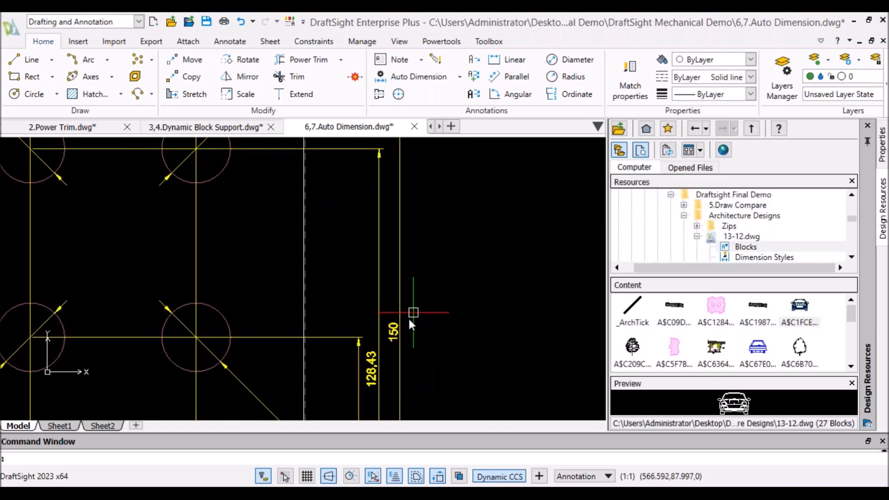
click(400, 293)
click(400, 293)
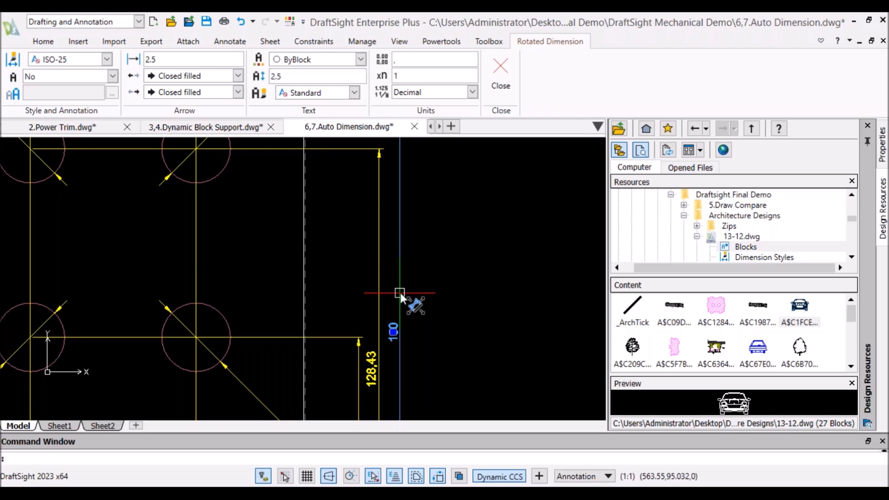
key(ctrl+a)
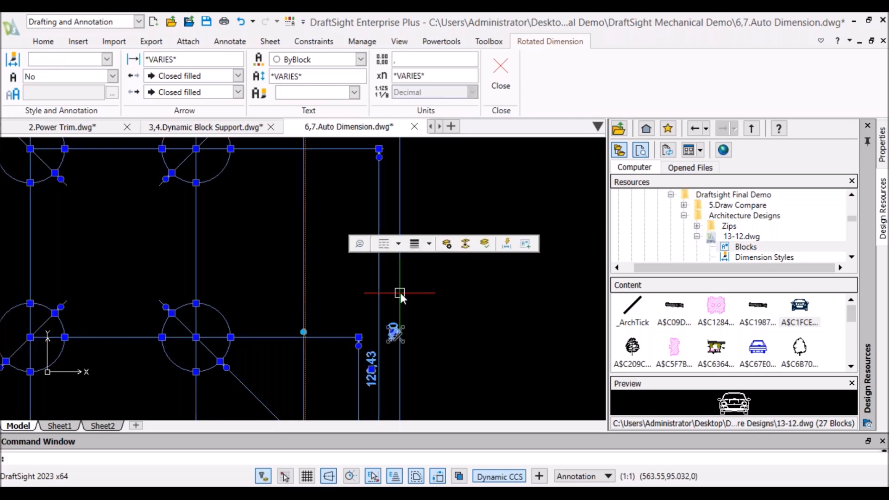
mouse_move(396, 336)
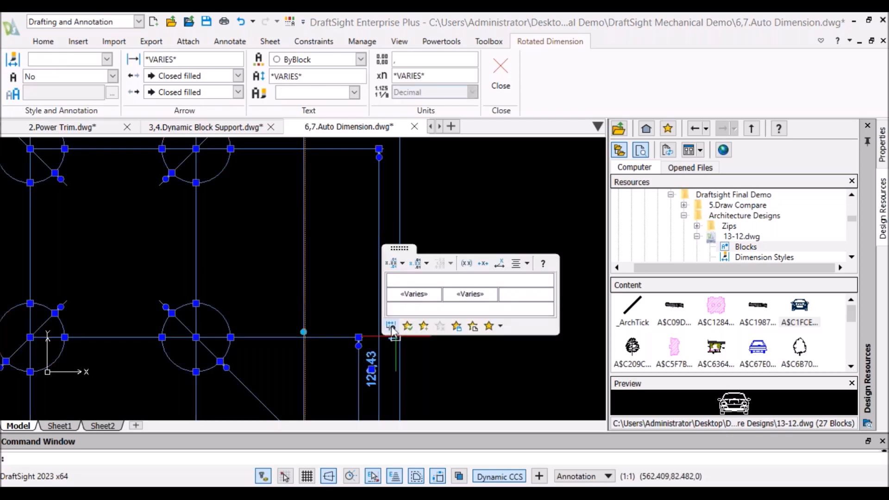
click(392, 328)
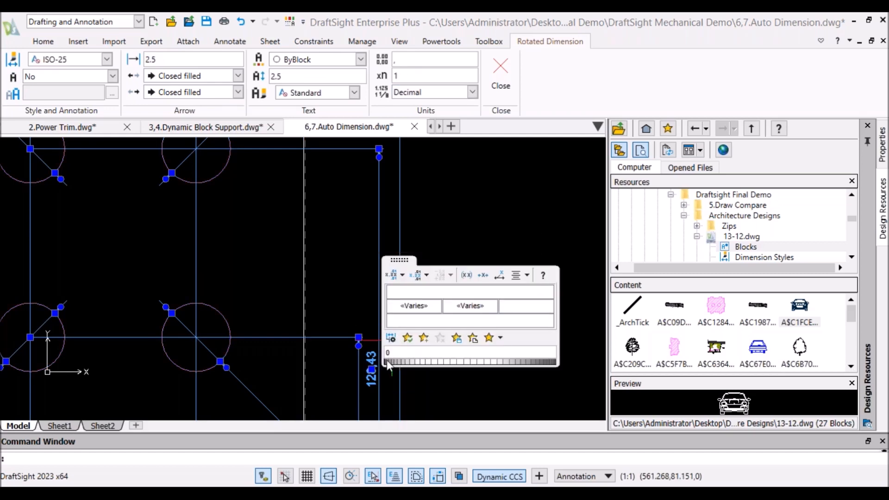
drag(391, 362, 451, 363)
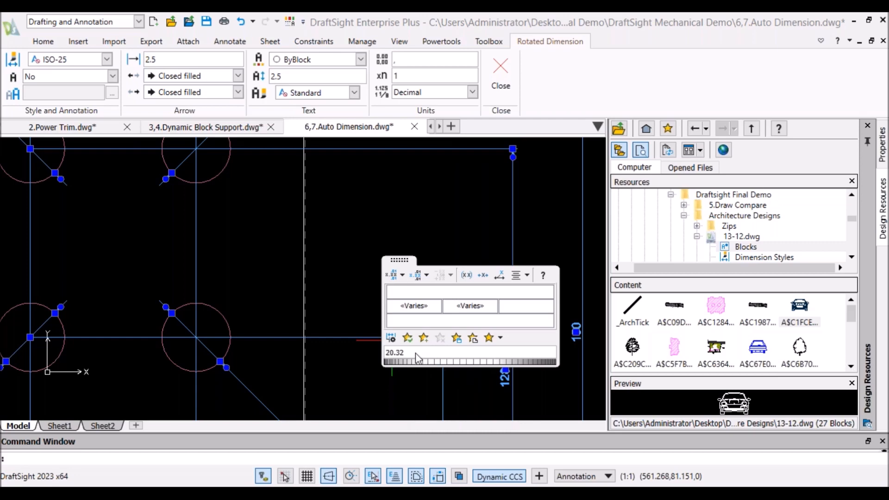
scroll(398, 338, down, 1)
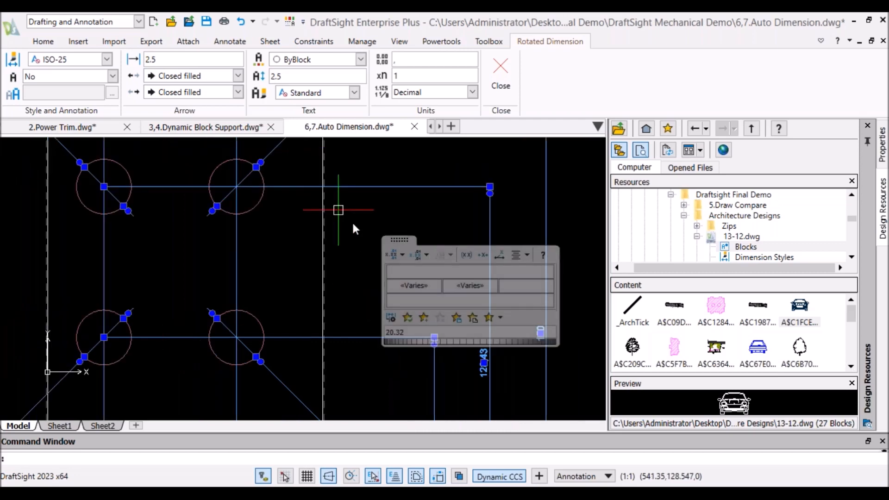
key(Escape)
Examine the rearranged horizontal, vertical and diameter dimensions around the plate and return to the presentation's Drafting features slide.
scroll(369, 226, down, 7)
scroll(355, 185, up, 4)
scroll(302, 182, up, 2)
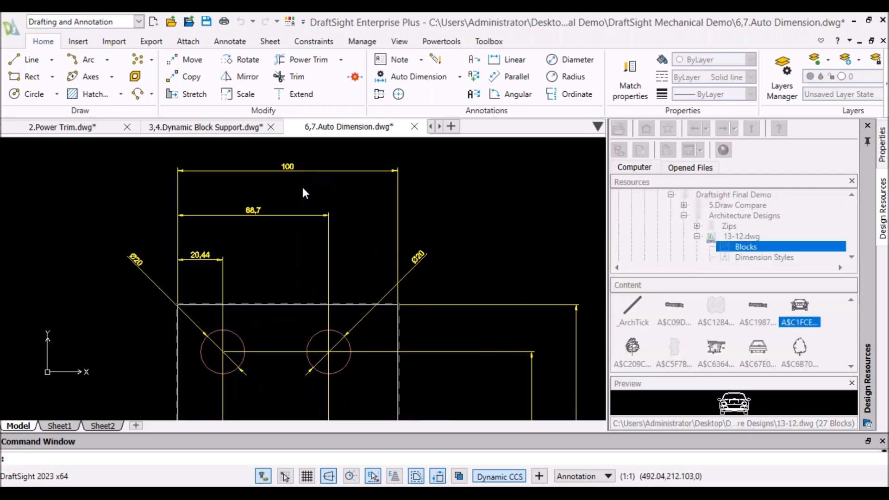
middle_drag(302, 187, 305, 202)
scroll(269, 208, up, 3)
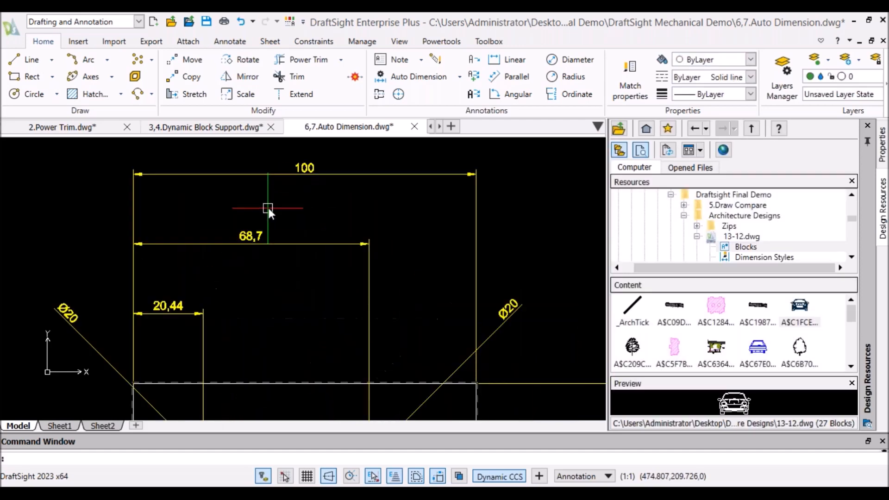
scroll(321, 274, down, 4)
middle_drag(330, 322, 224, 153)
scroll(433, 338, up, 3)
middle_drag(433, 337, 410, 218)
scroll(334, 310, down, 3)
scroll(314, 304, up, 3)
middle_drag(314, 305, 422, 311)
scroll(421, 309, down, 3)
mouse_move(379, 165)
middle_down()
mouse_move(418, 246)
mouse_move(414, 358)
middle_up()
scroll(343, 271, up, 1)
scroll(343, 271, down, 5)
mouse_move(407, 325)
middle_down()
mouse_move(370, 273)
mouse_move(362, 296)
mouse_move(355, 291)
middle_up()
scroll(374, 288, up, 2)
scroll(376, 285, up, 1)
scroll(372, 301, down, 2)
scroll(372, 301, up, 1)
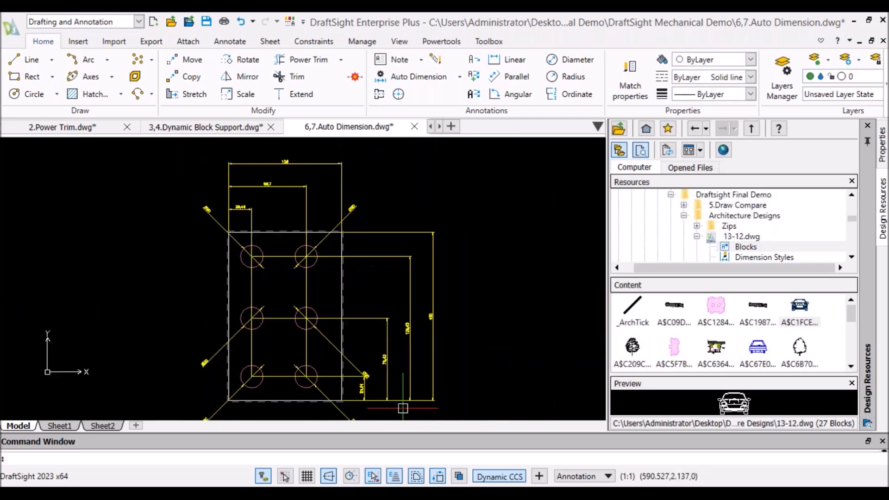
click(470, 460)
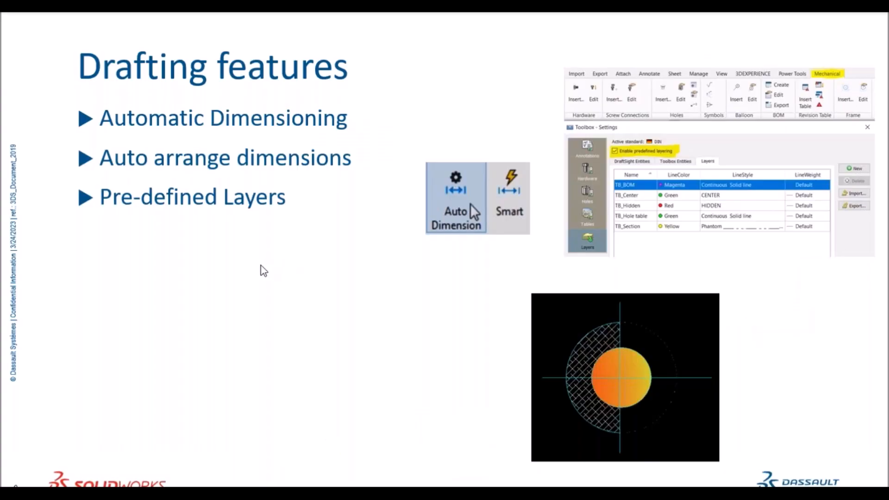
Switch to DraftSight and bring up the 8.Predifine layer drawing showing the rectangular plate with holes.
key(alt+Tab)
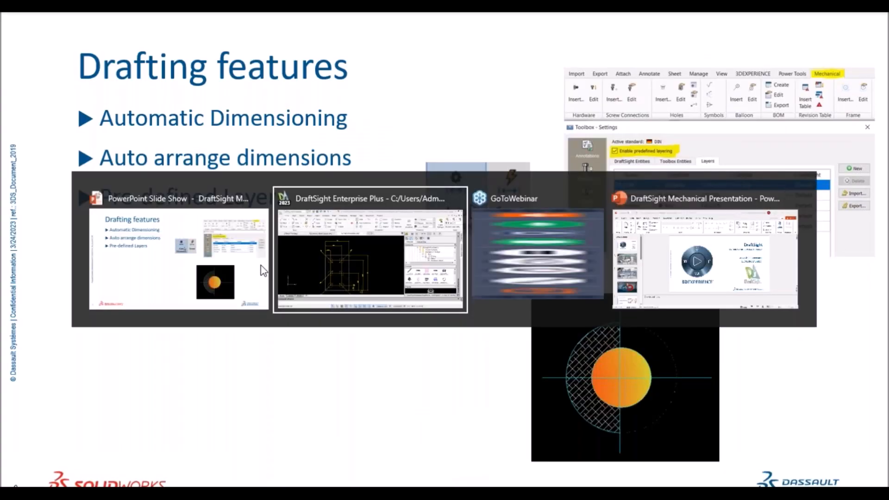
click(357, 131)
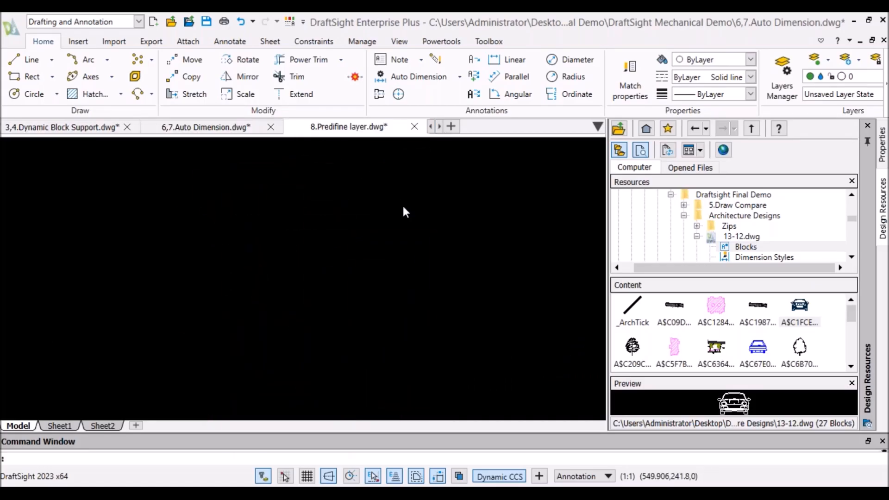
scroll(389, 220, up, 3)
middle_drag(390, 219, 348, 216)
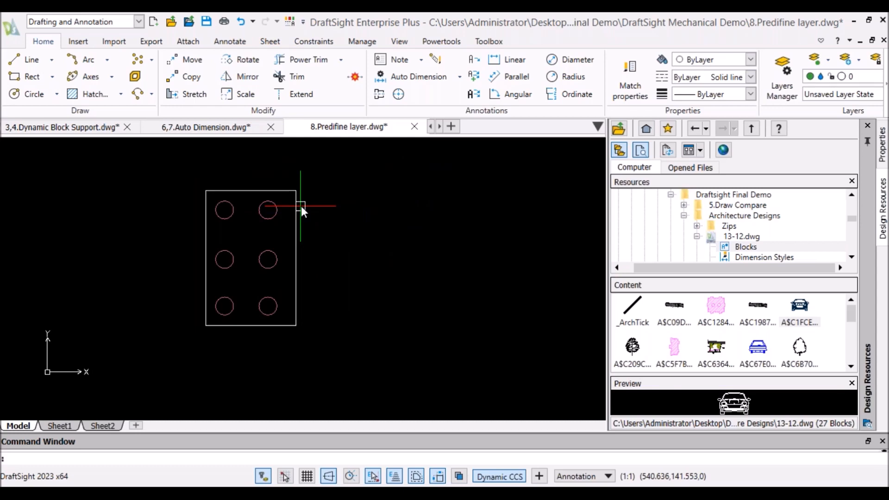
scroll(218, 234, up, 1)
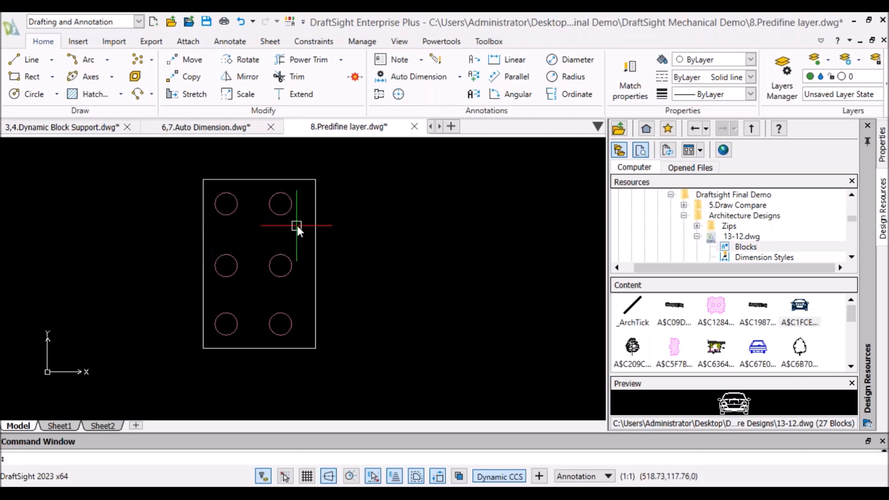
In the Toolbox layer settings, set the predefined LineColor of the Dimension entity to Green and apply the change.
click(488, 41)
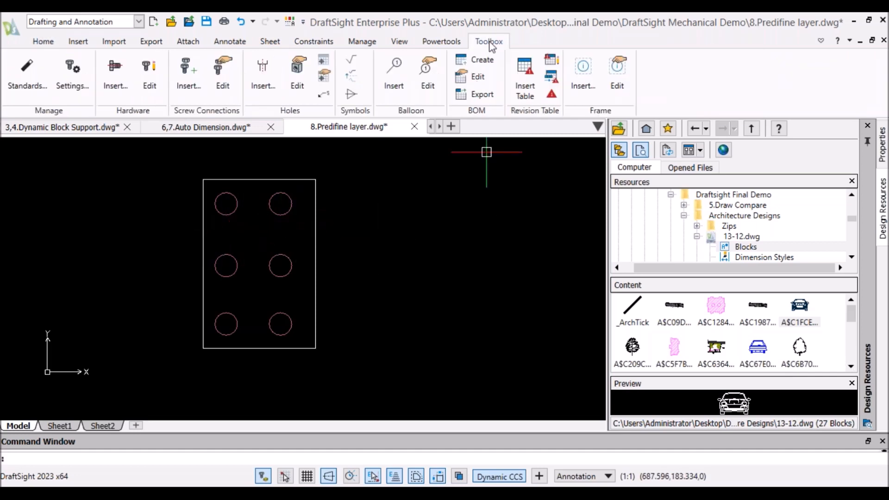
click(59, 95)
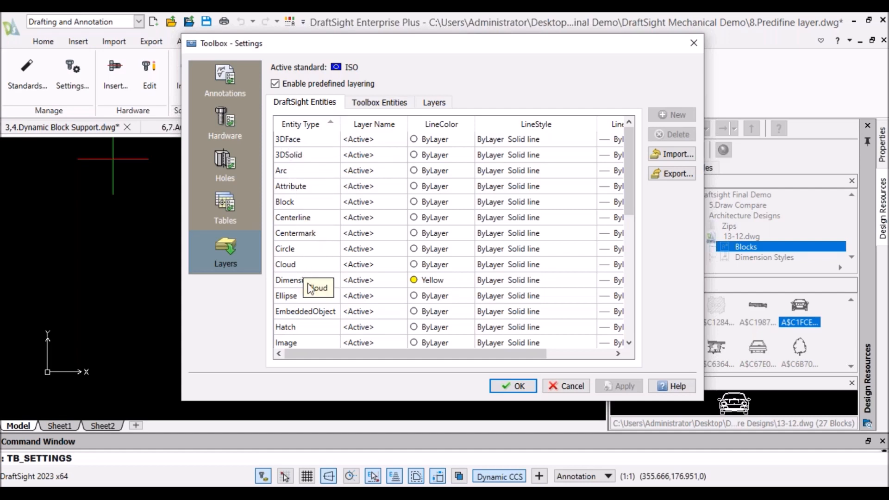
scroll(305, 310, down, 2)
scroll(303, 272, down, 4)
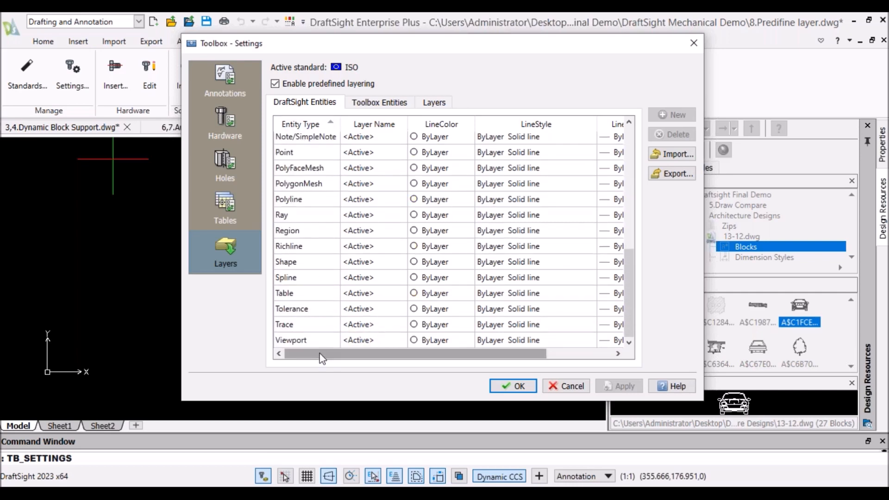
scroll(303, 306, up, 3)
scroll(300, 283, up, 2)
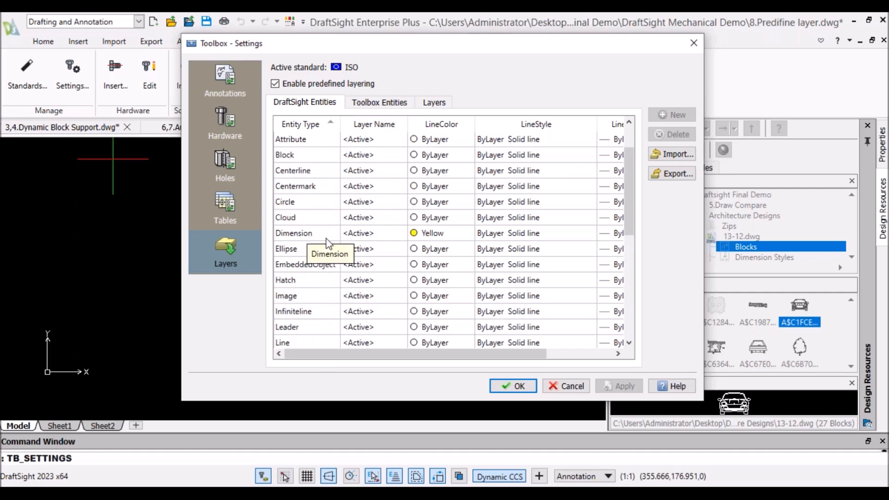
click(481, 233)
click(468, 234)
click(468, 233)
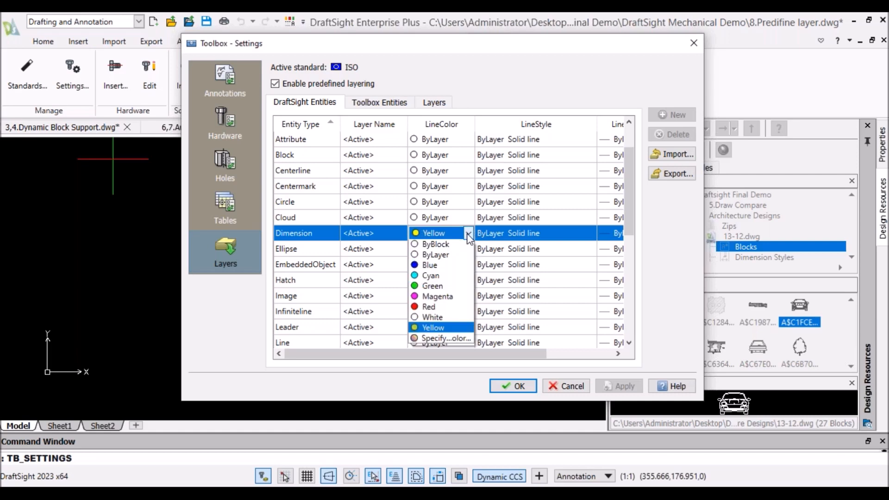
click(429, 288)
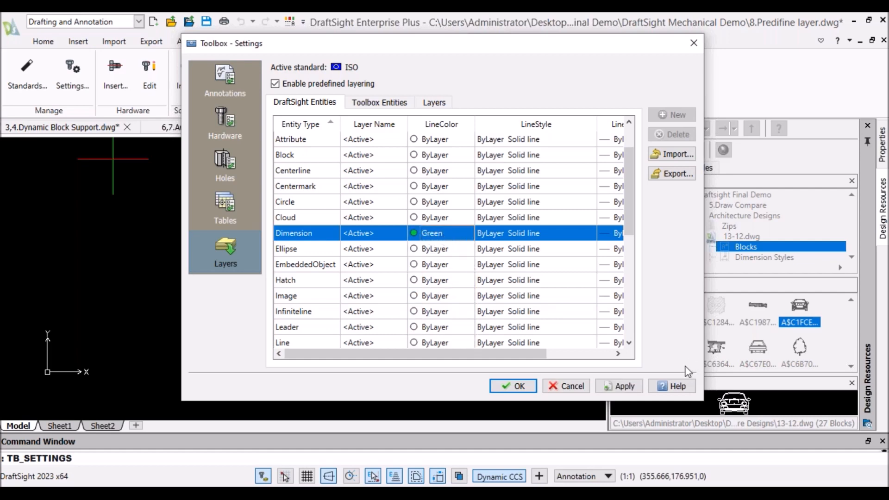
click(625, 387)
click(520, 386)
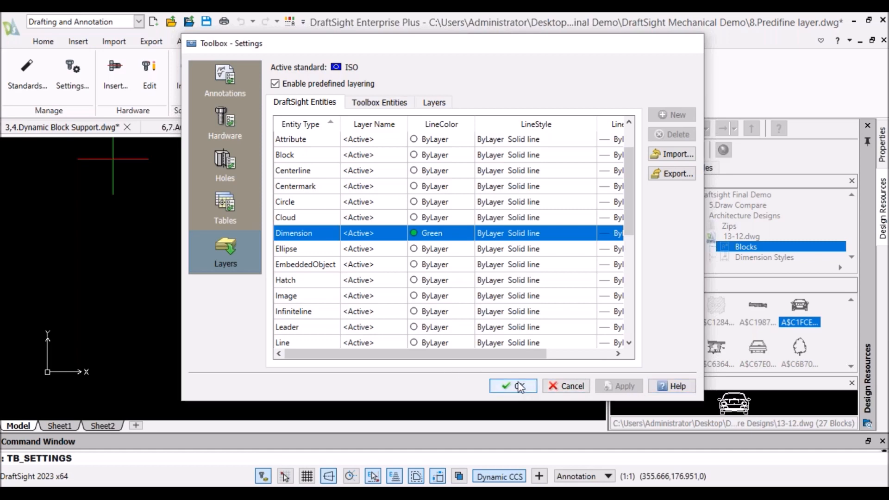
Set up Auto Dimension for the plate outline and its six holes, with the plate's lower-left corner as origin.
click(250, 191)
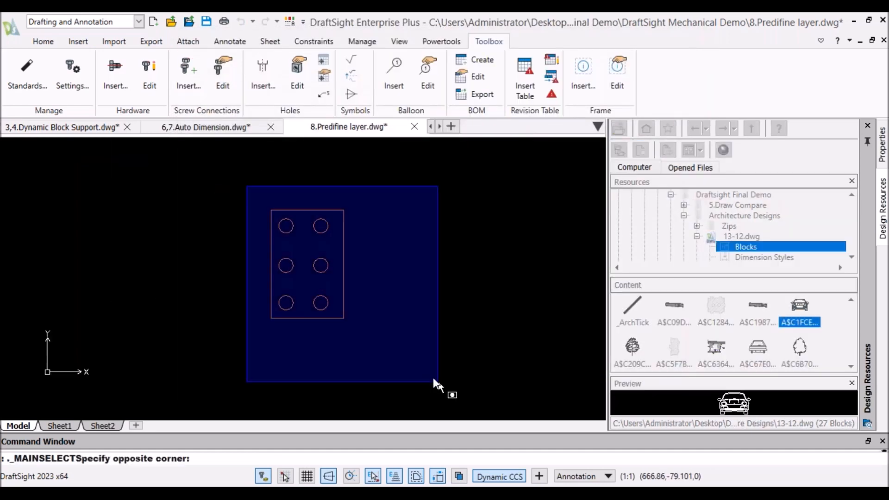
click(433, 377)
right_click(396, 332)
mouse_move(449, 272)
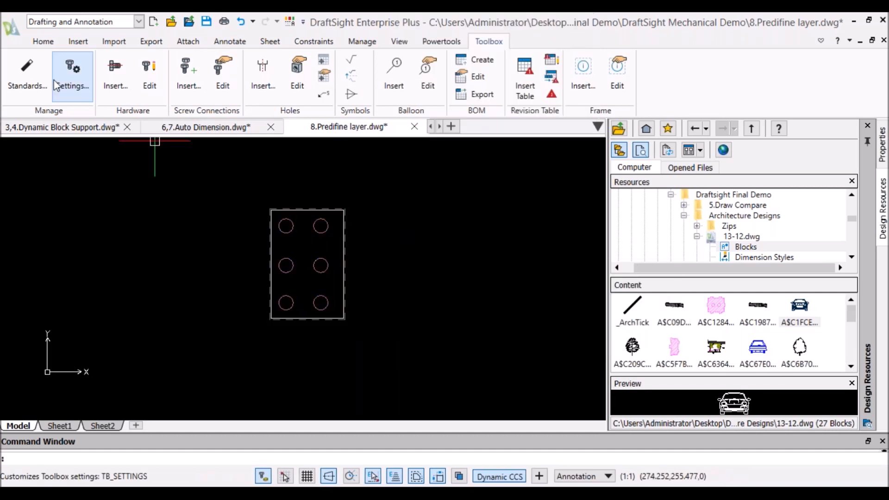
click(43, 41)
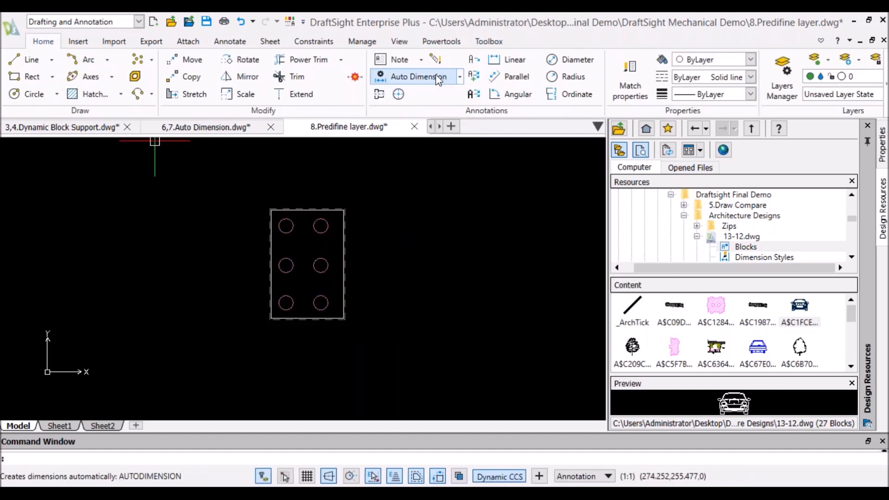
click(417, 77)
scroll(850, 199, down, 5)
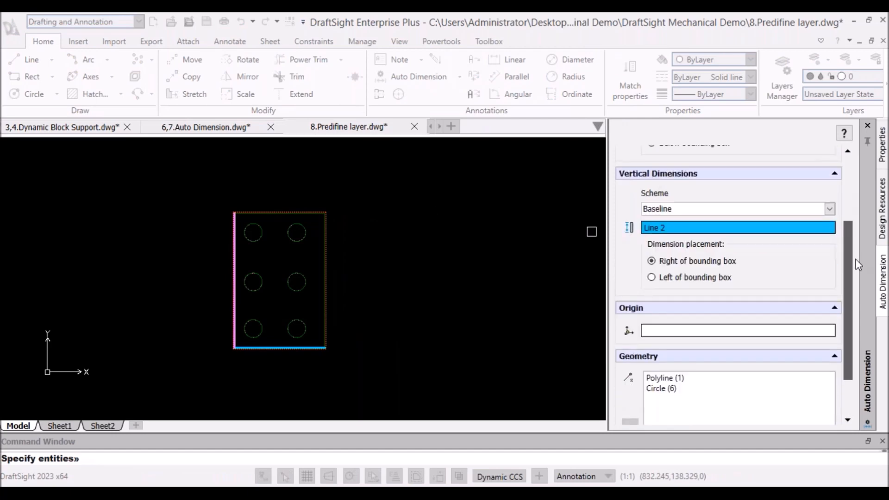
click(667, 307)
scroll(310, 341, up, 2)
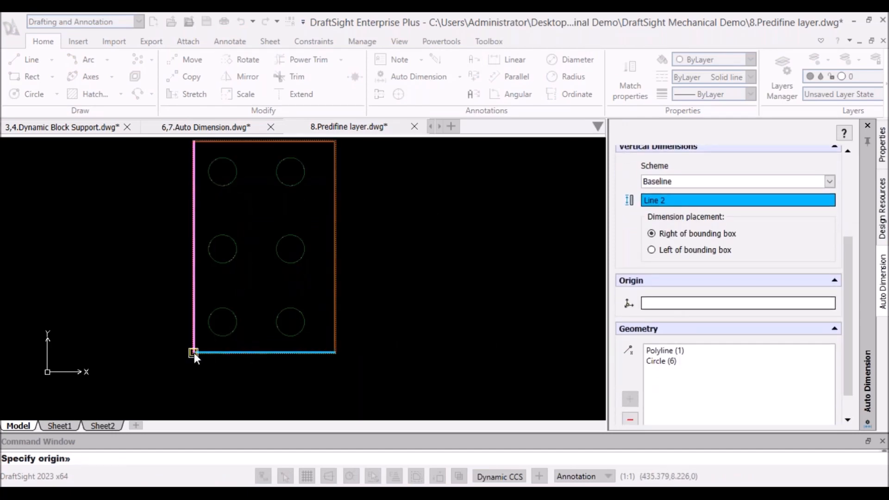
click(193, 352)
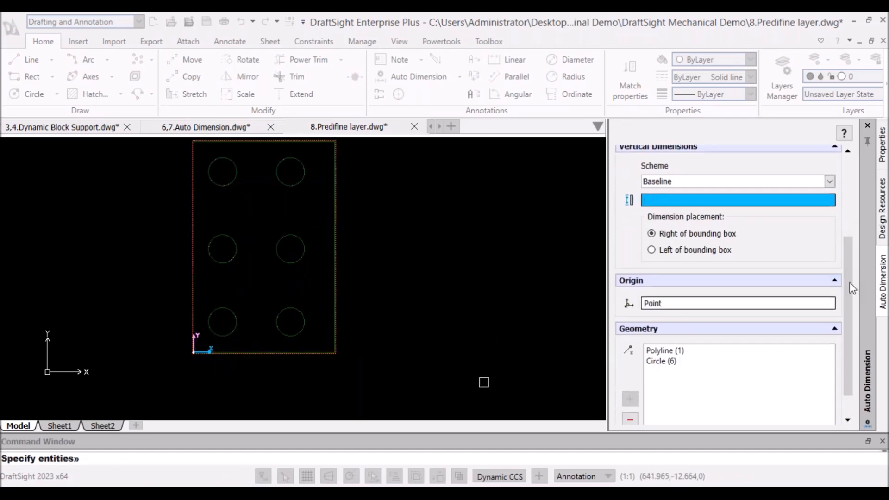
Preview and apply the automatic baseline dimensions to the plate and its holes.
scroll(851, 287, down, 2)
click(653, 416)
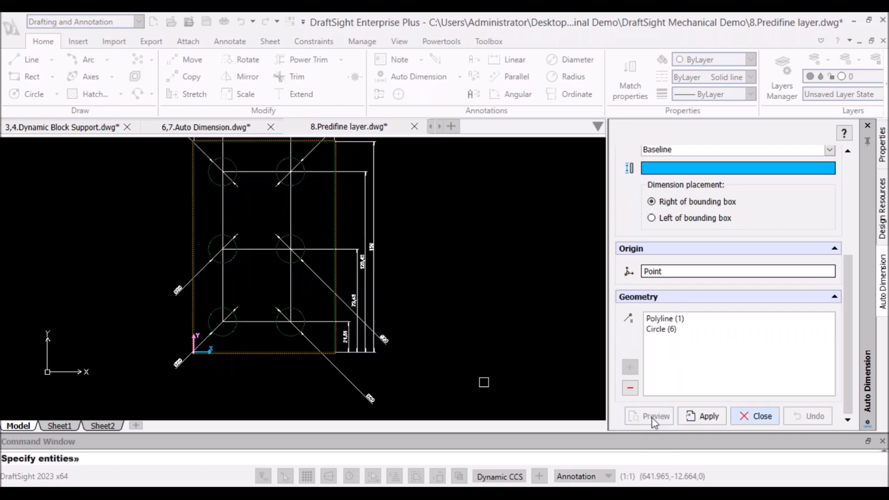
click(707, 416)
Inspect the colour and placement of the dimensions around the plate, and close Auto Dimension.
scroll(403, 264, down, 2)
scroll(391, 281, up, 2)
scroll(391, 282, up, 4)
middle_drag(444, 305, 491, 287)
middle_drag(479, 181, 524, 419)
middle_drag(513, 238, 559, 351)
scroll(279, 250, up, 3)
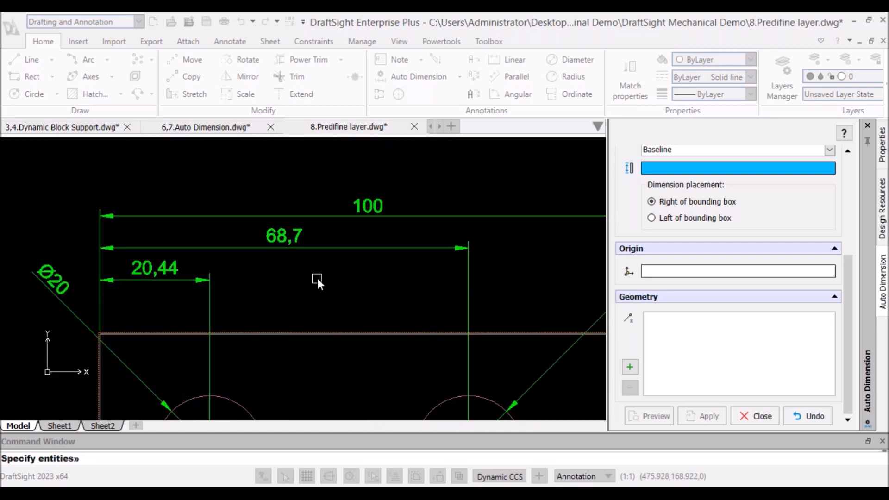
scroll(316, 276, down, 5)
middle_drag(309, 217, 308, 197)
middle_drag(365, 340, 382, 274)
scroll(382, 275, up, 1)
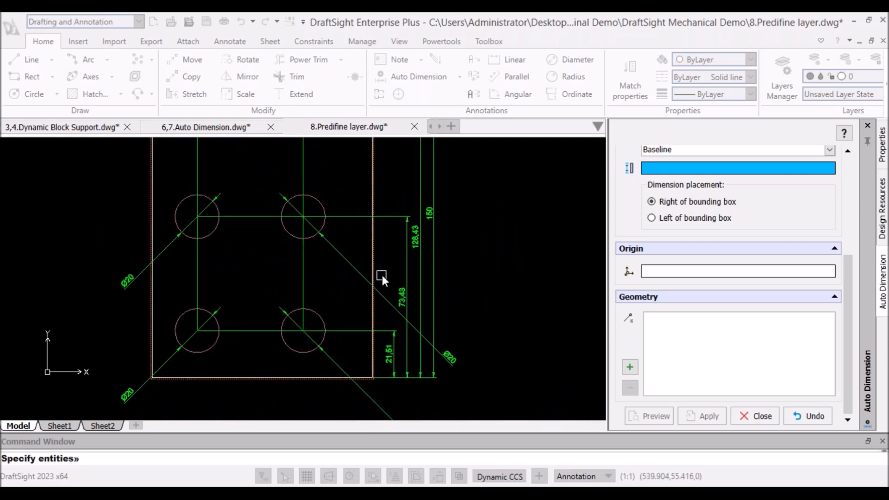
scroll(382, 275, down, 4)
middle_drag(361, 221, 382, 270)
scroll(368, 236, up, 2)
scroll(368, 237, up, 2)
middle_drag(331, 208, 339, 253)
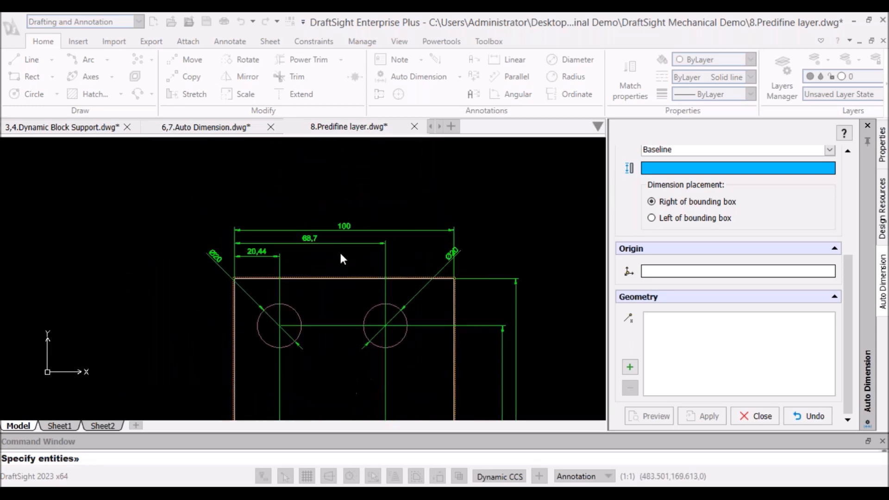
scroll(339, 254, up, 1)
scroll(340, 251, up, 1)
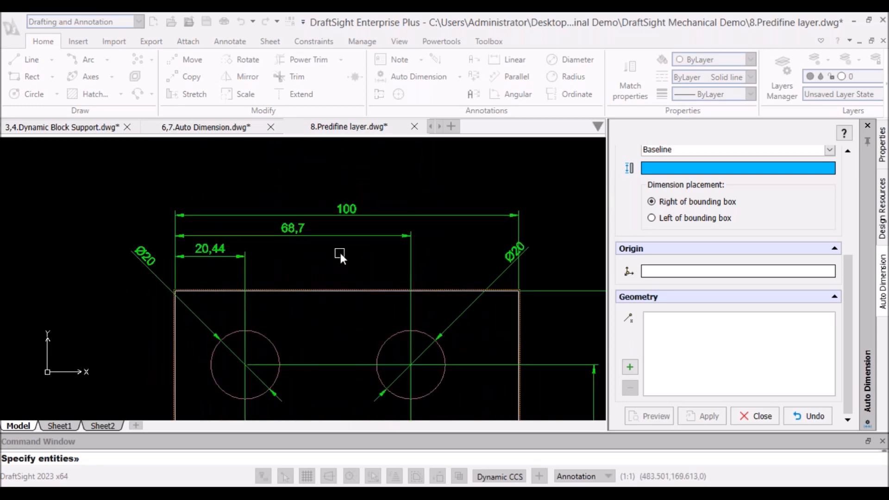
scroll(340, 251, up, 1)
scroll(372, 274, down, 2)
middle_drag(372, 274, 277, 202)
scroll(327, 229, down, 3)
middle_drag(369, 310, 405, 270)
scroll(384, 287, down, 1)
scroll(385, 316, up, 2)
middle_drag(399, 325, 406, 300)
scroll(406, 300, down, 3)
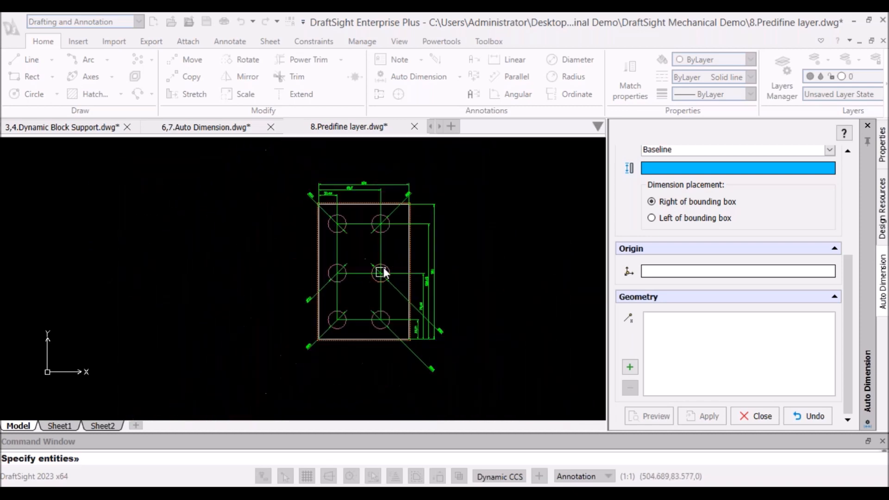
middle_drag(392, 250, 376, 262)
key(Escape)
scroll(376, 262, up, 1)
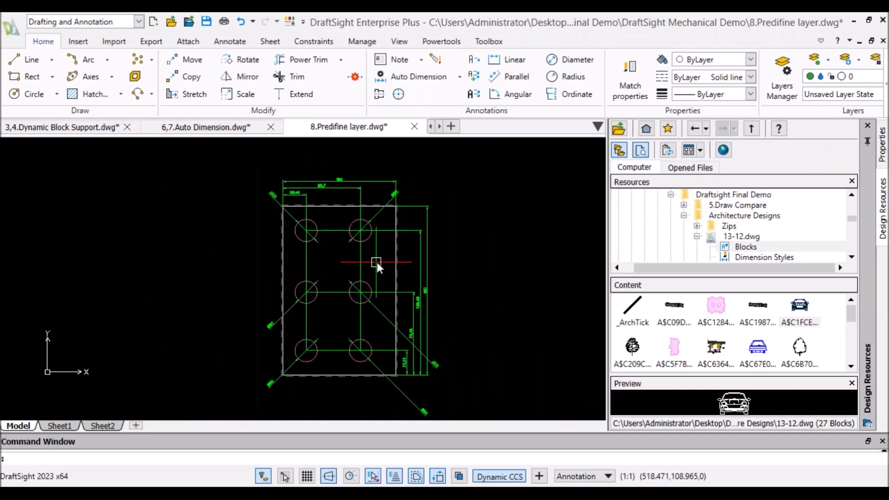
click(460, 451)
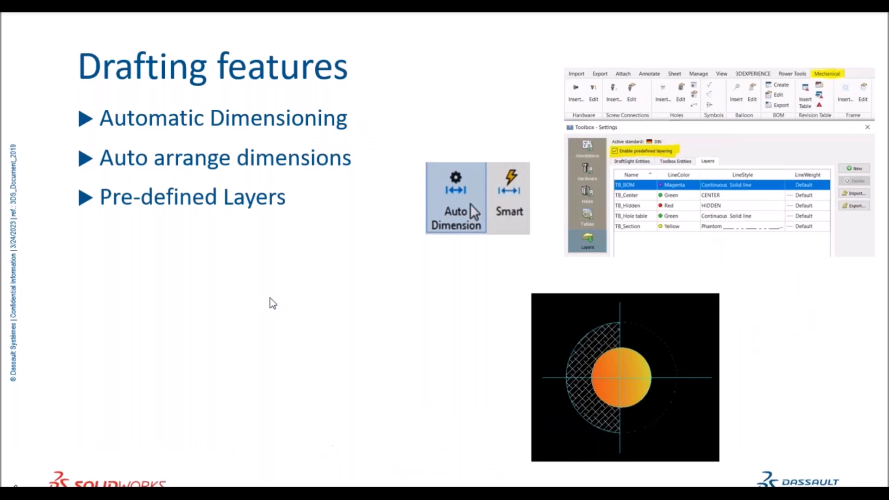
click(310, 287)
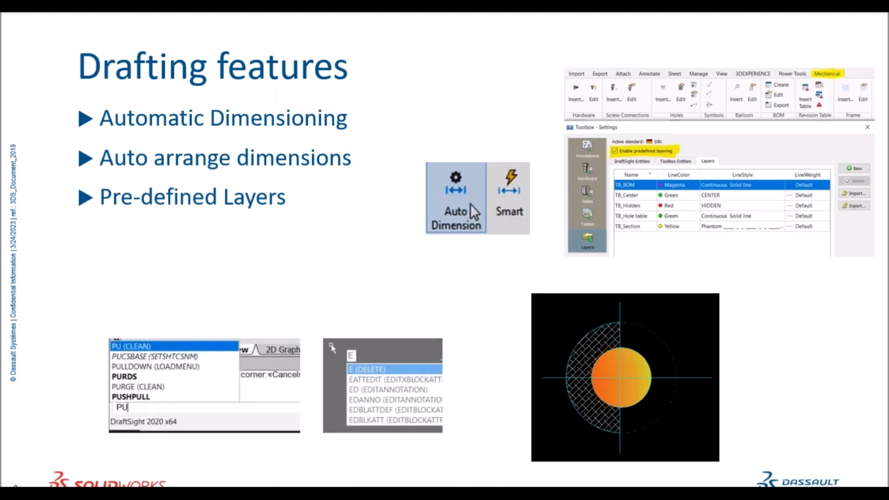
key(Right)
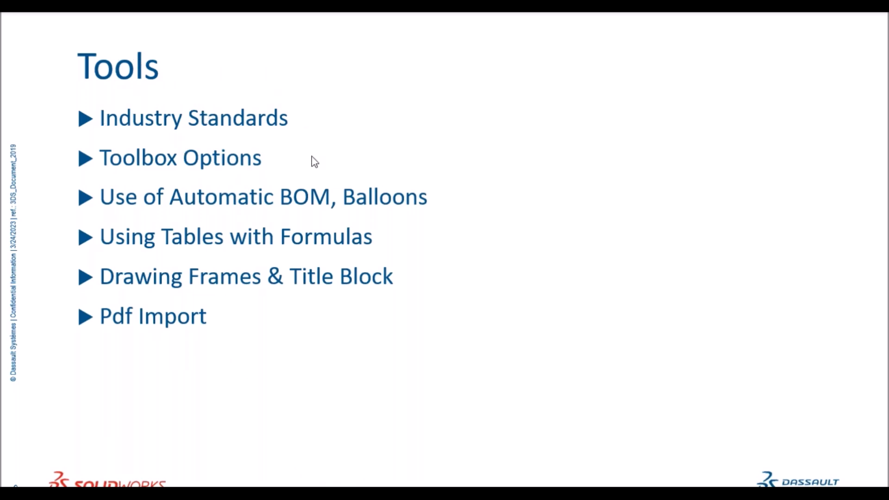
Switch back to DraftSight and bring up the framed views in the 10.Toolbox Options drawing.
key(alt+Tab)
click(439, 126)
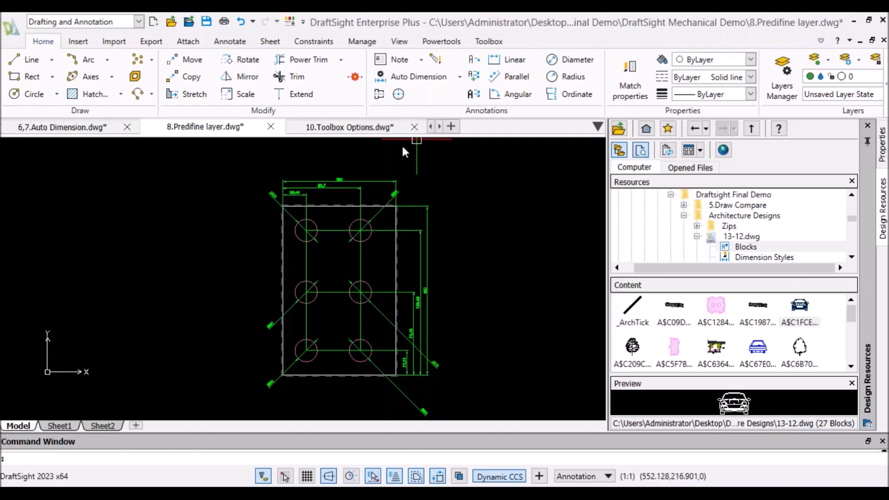
click(342, 129)
scroll(375, 223, down, 6)
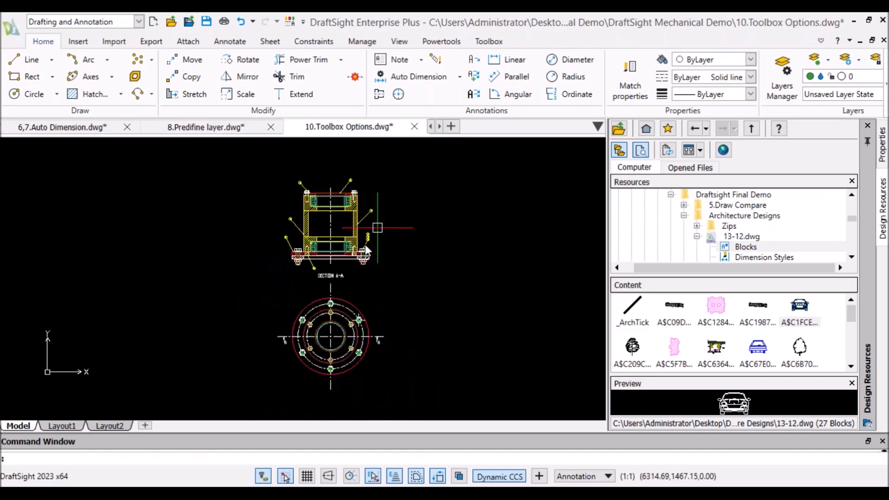
mouse_move(281, 254)
middle_down()
mouse_move(403, 245)
mouse_move(298, 257)
mouse_move(412, 209)
middle_up()
scroll(125, 287, up, 7)
scroll(426, 259, up, 2)
scroll(422, 251, up, 1)
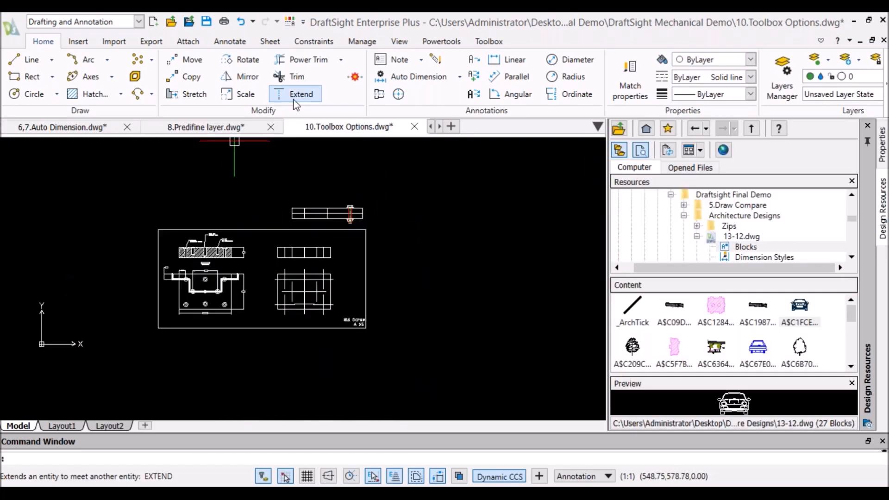
Review the basic and custom Toolbox standards, selecting ISO, and close the standards dialog.
click(489, 40)
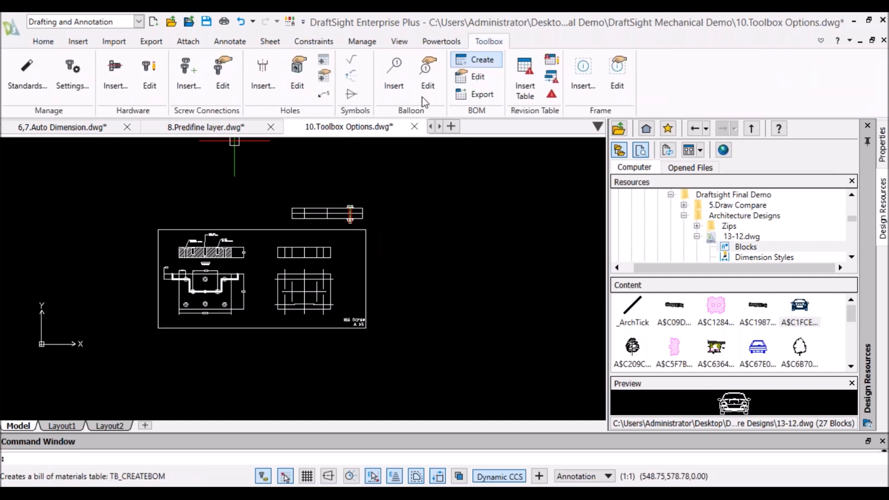
click(15, 89)
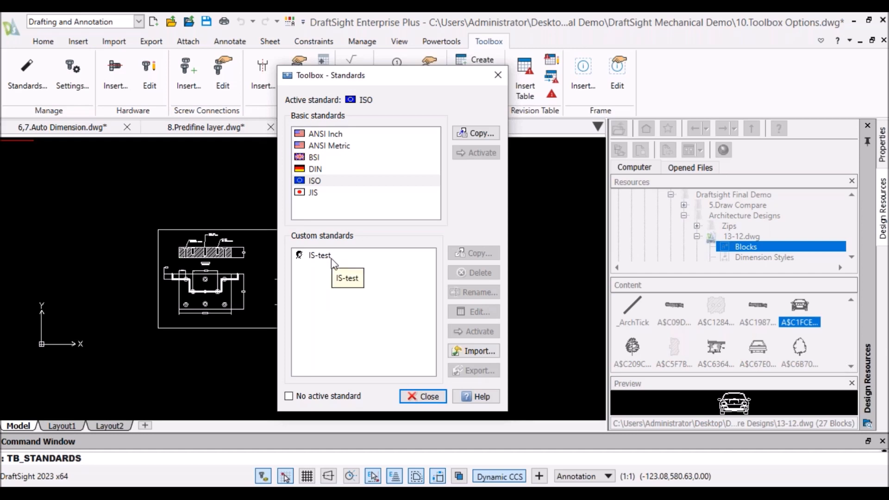
click(321, 184)
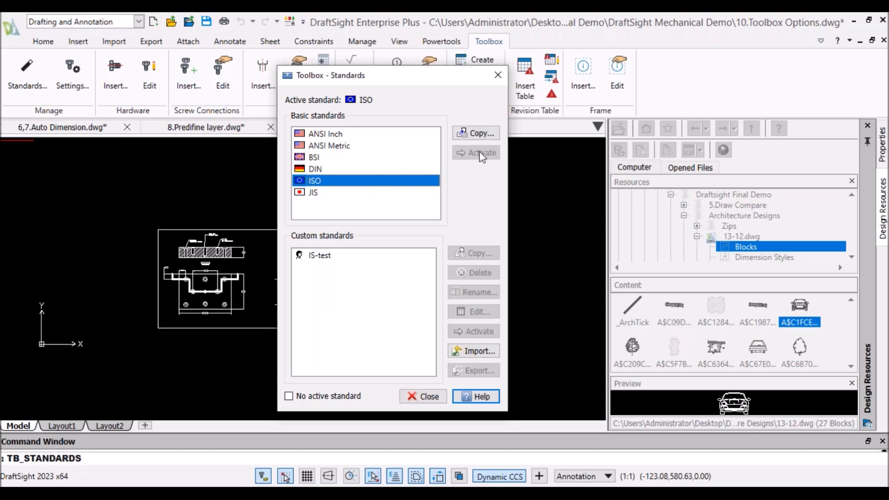
click(409, 394)
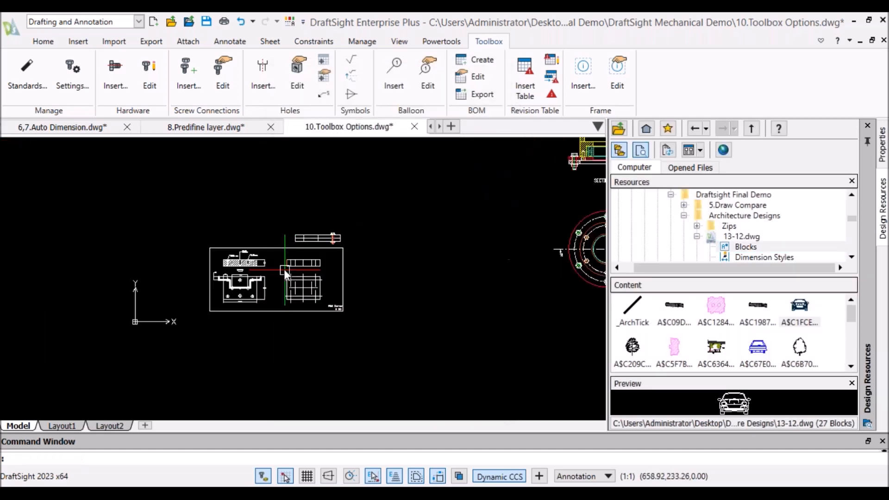
scroll(282, 270, up, 2)
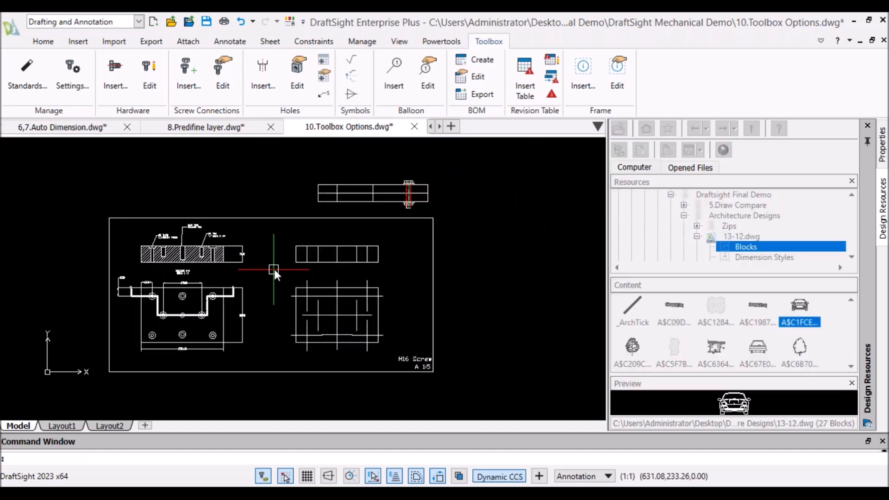
Check the Tools list in the presentation and return to the 10.Toolbox Options drawing.
scroll(319, 275, down, 2)
scroll(318, 280, up, 2)
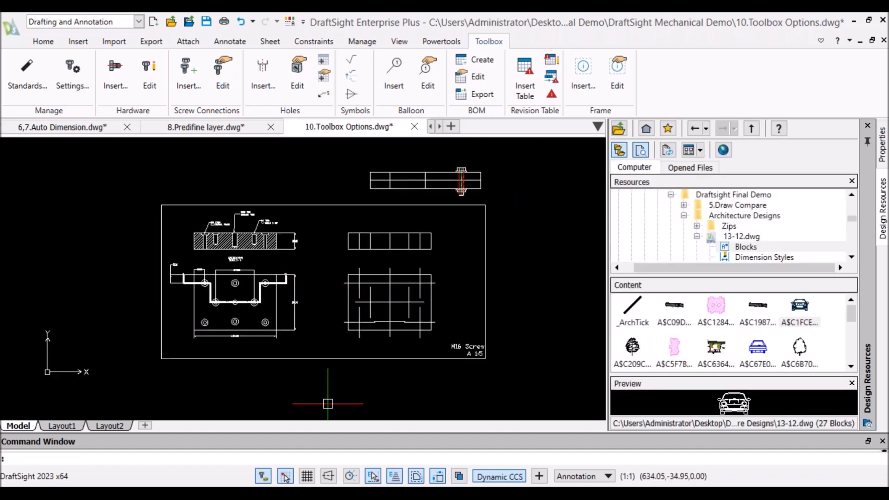
mouse_move(376, 493)
click(446, 445)
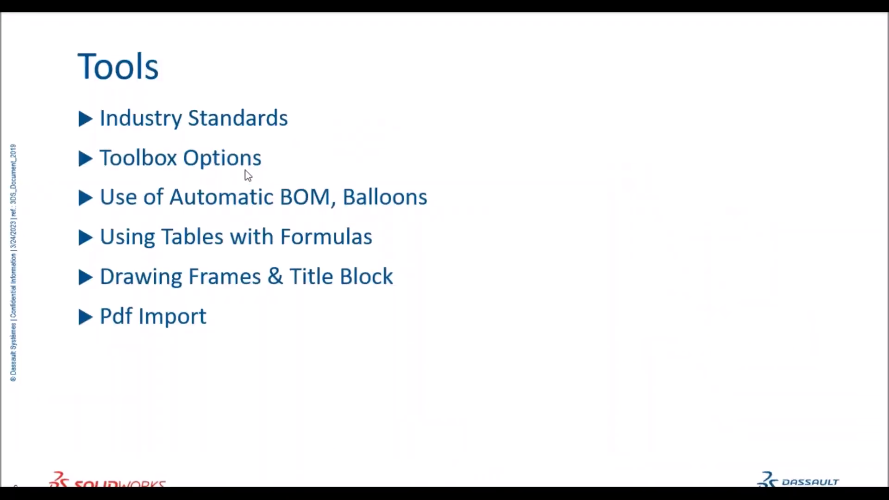
key(alt+Tab)
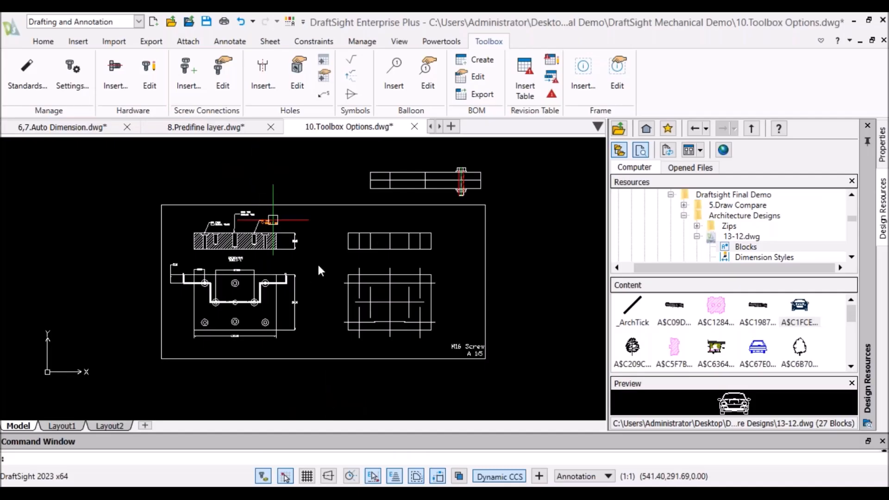
Examine the dimensioned plan view of the plate below Section G-G, including its holes and cutting line.
scroll(320, 273, down, 2)
scroll(315, 277, up, 2)
scroll(339, 262, up, 1)
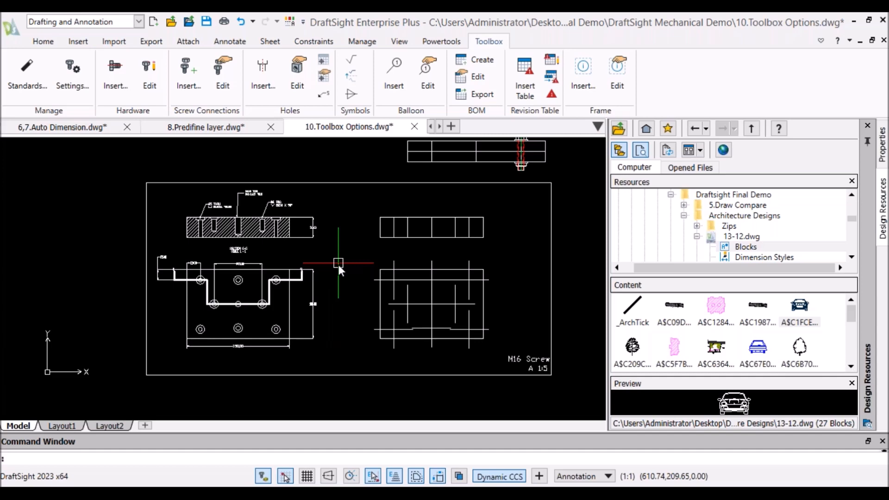
scroll(234, 317, up, 3)
middle_drag(260, 324, 312, 320)
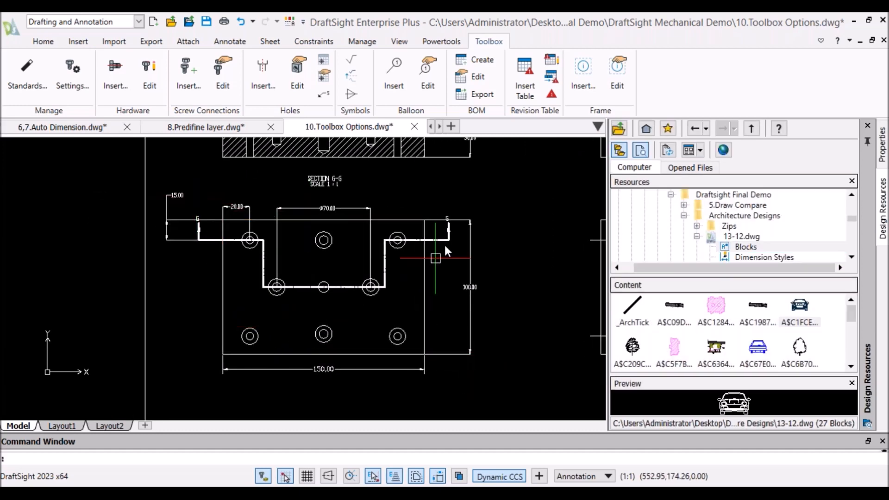
scroll(327, 339, up, 1)
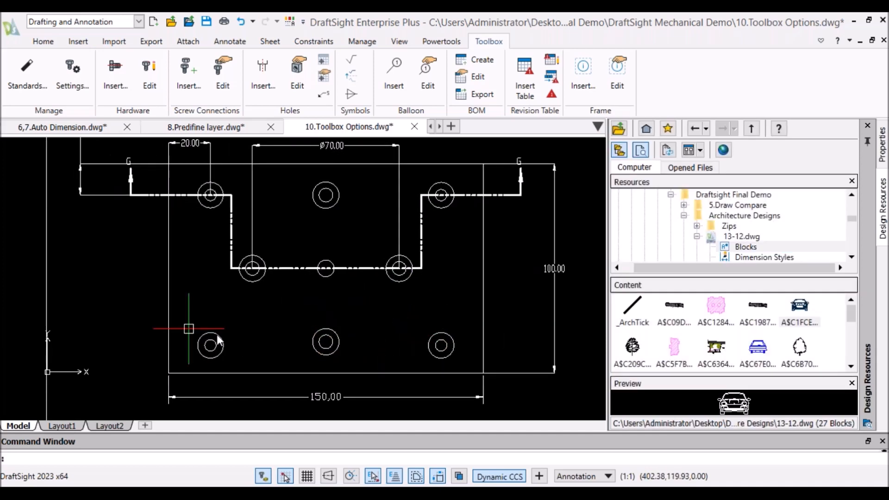
scroll(224, 335, up, 2)
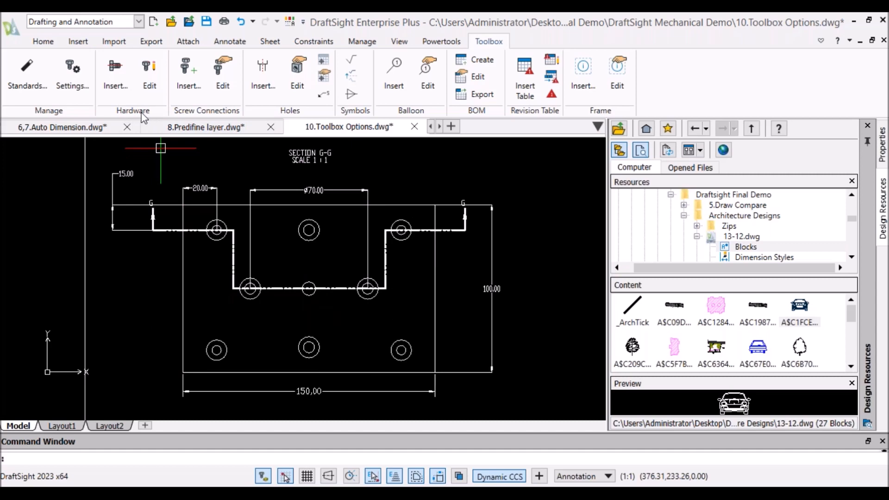
Start a hardware insertion, browse the ISO bolt and screw types, and confirm a Hex Bolt of size M8x1.25.
click(116, 74)
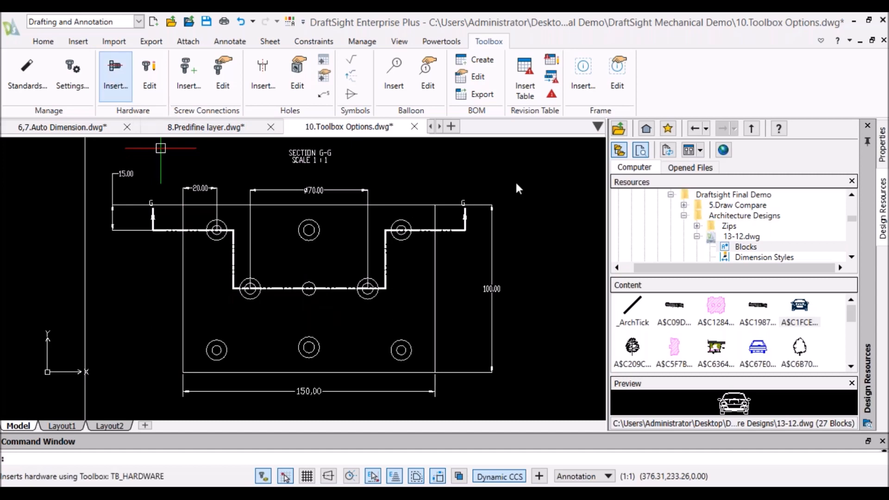
click(422, 281)
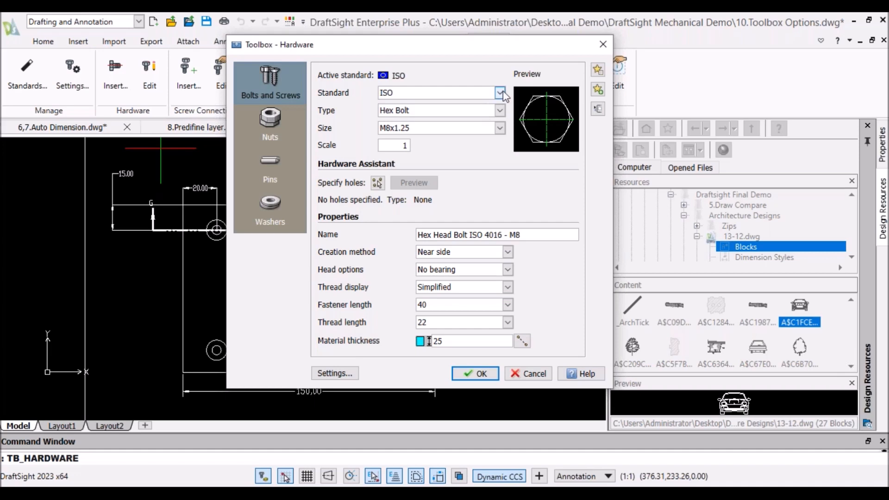
click(499, 111)
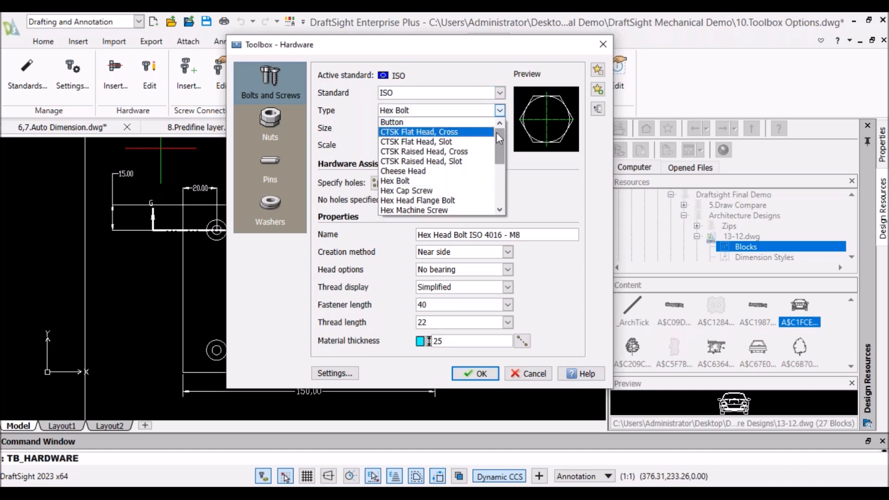
mouse_move(498, 135)
mouse_down()
mouse_move(496, 185)
mouse_move(501, 129)
mouse_up()
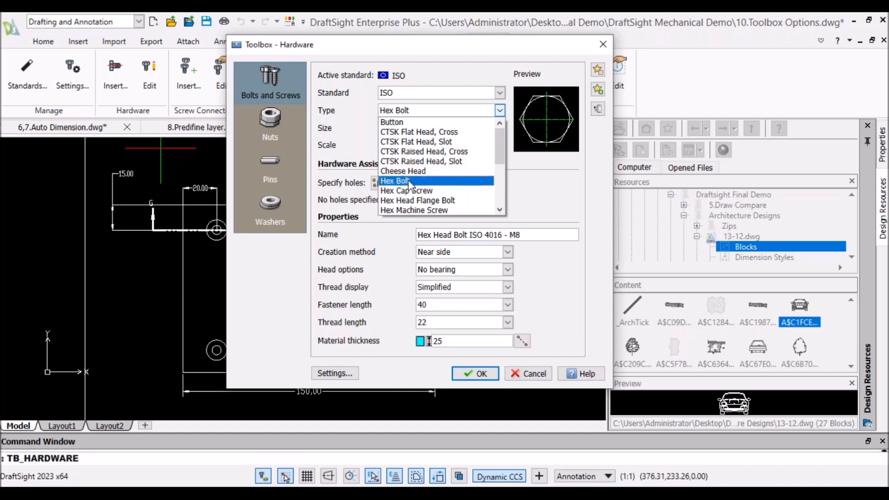
drag(499, 142, 493, 180)
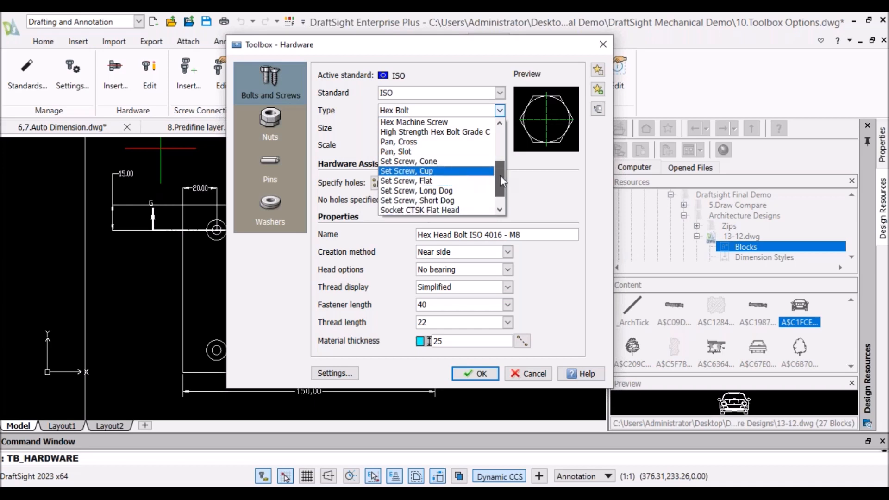
drag(500, 175, 498, 160)
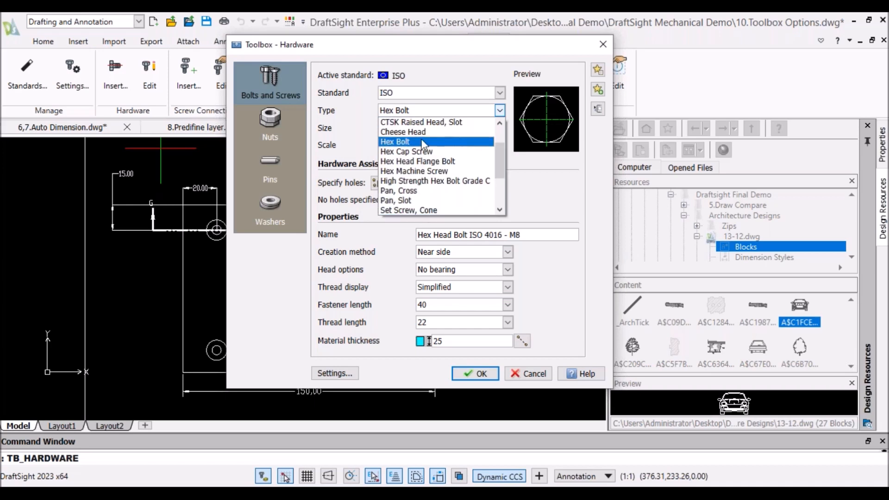
click(395, 141)
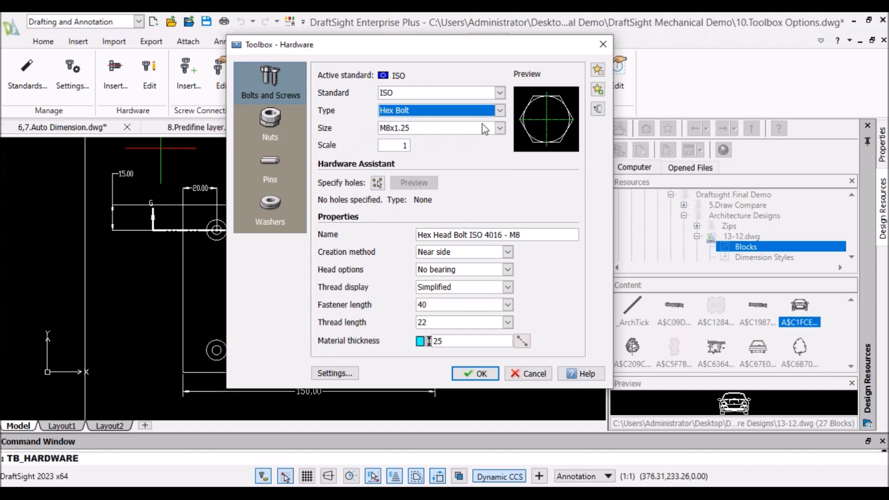
click(500, 129)
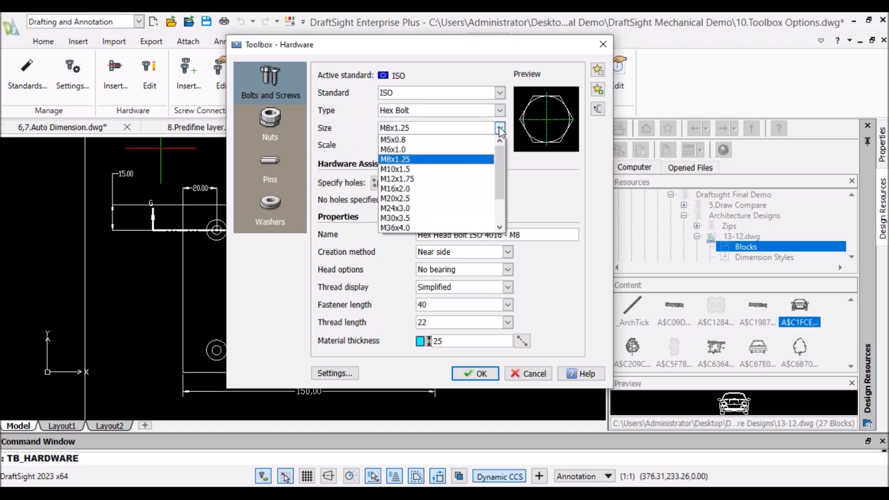
click(402, 160)
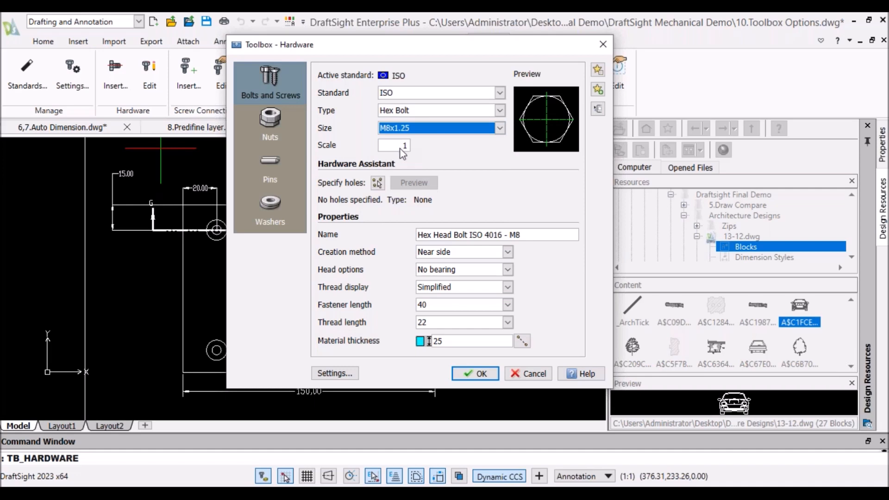
click(469, 372)
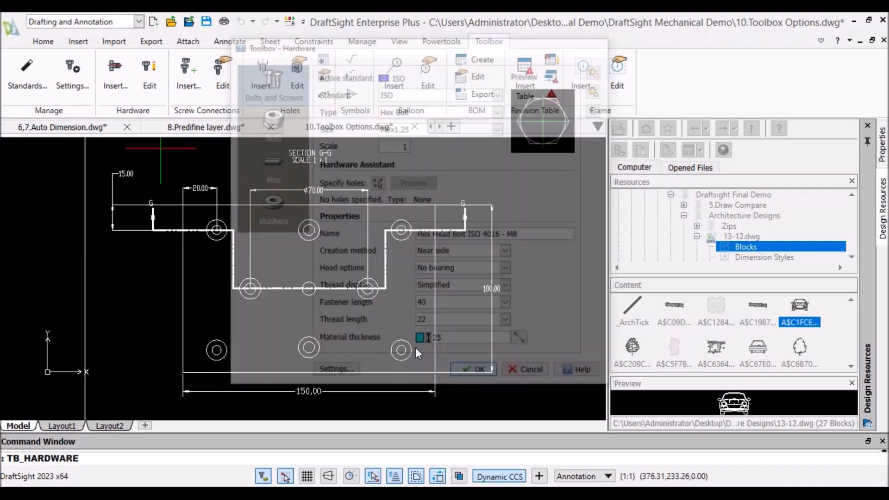
Place the hex bolts centred on the three holes along the plate's lower edge and end the insertion.
click(247, 335)
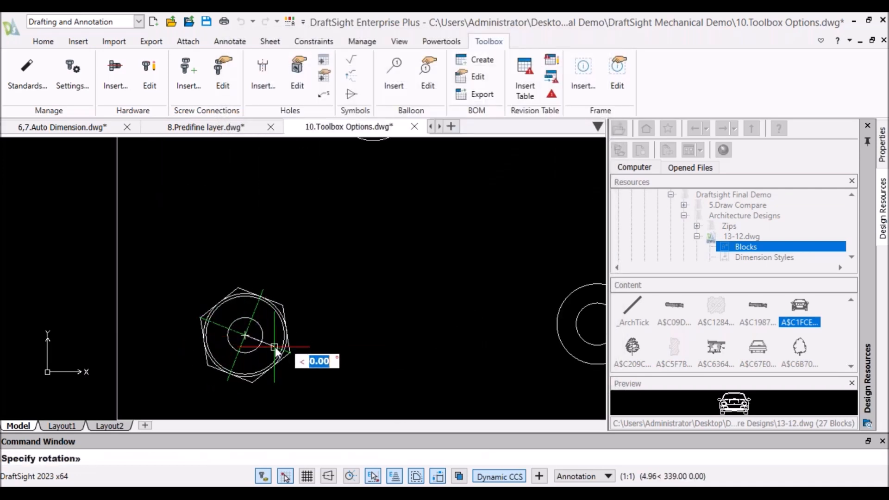
click(279, 342)
scroll(426, 323, down, 3)
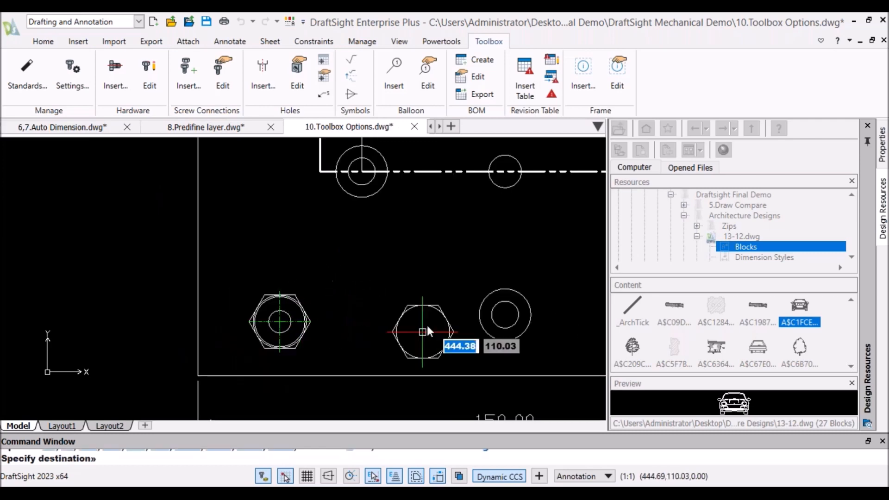
scroll(358, 310, up, 5)
click(335, 303)
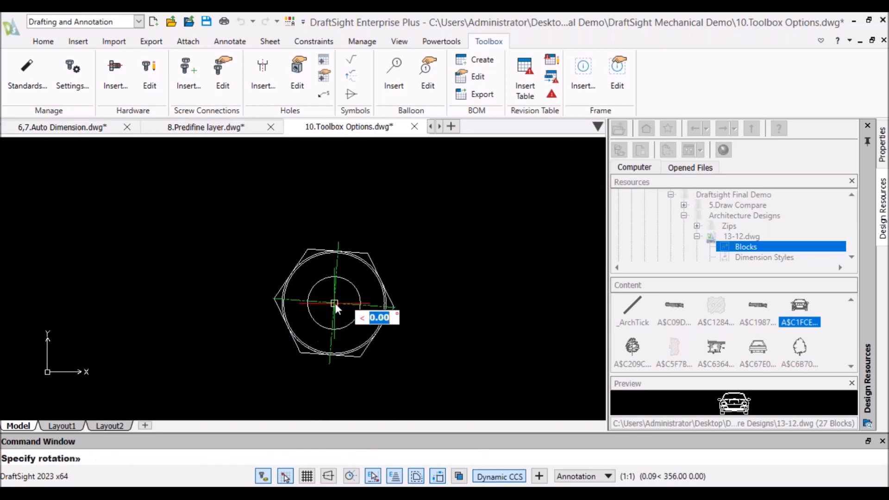
click(335, 303)
scroll(404, 289, down, 3)
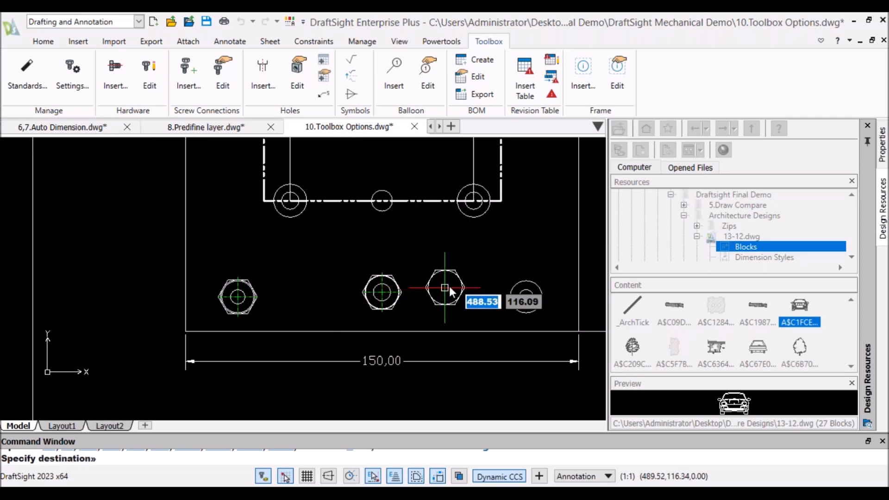
scroll(390, 298, up, 2)
scroll(385, 298, up, 3)
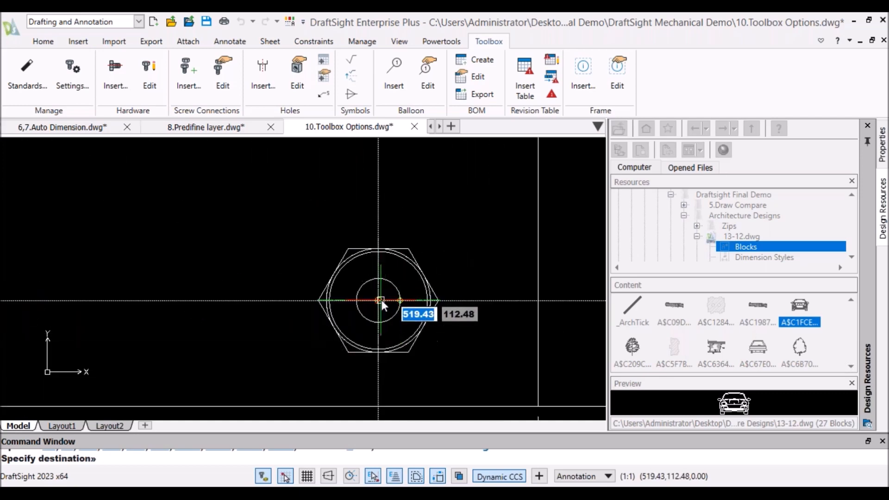
click(379, 301)
click(396, 303)
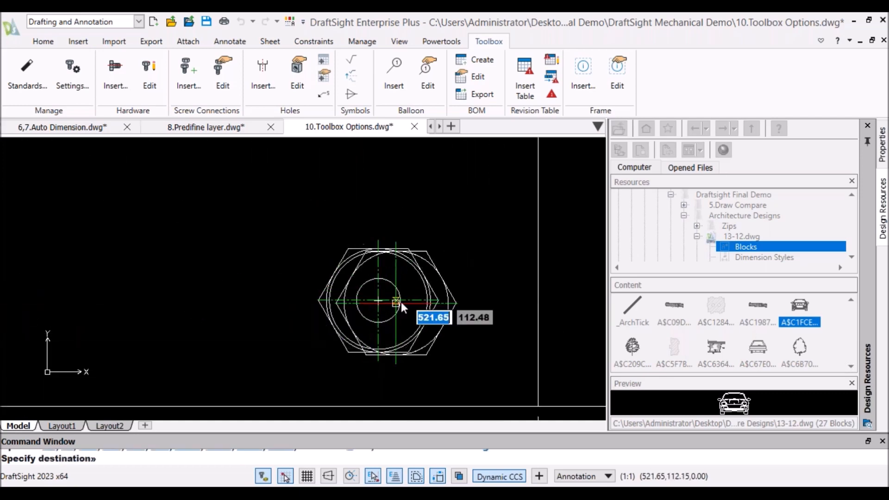
key(Escape)
scroll(430, 249, down, 5)
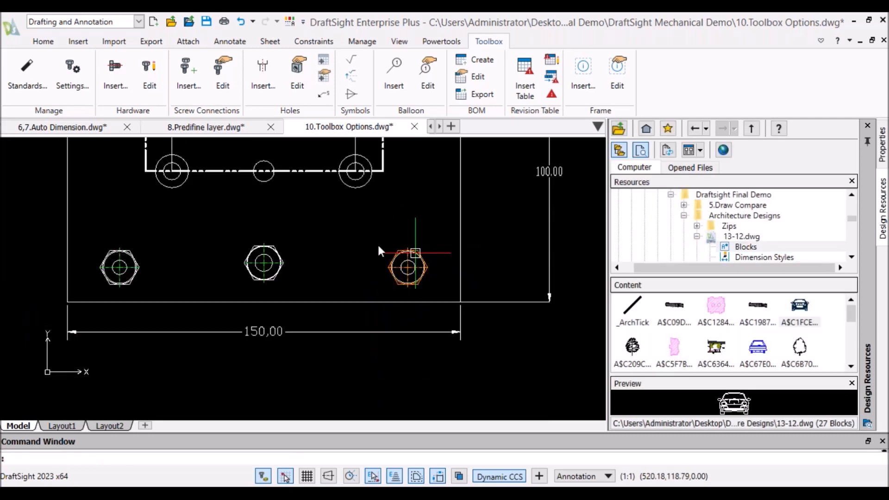
Inspect the hex bolts on the plate's lower holes, including their head outlines and centre lines.
scroll(311, 236, down, 1)
middle_drag(312, 236, 372, 267)
scroll(324, 279, up, 4)
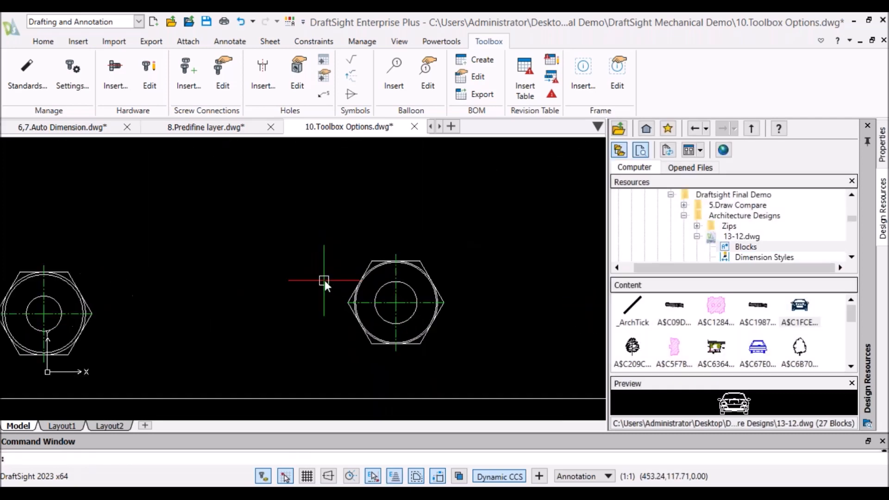
scroll(381, 281, up, 3)
scroll(384, 257, down, 6)
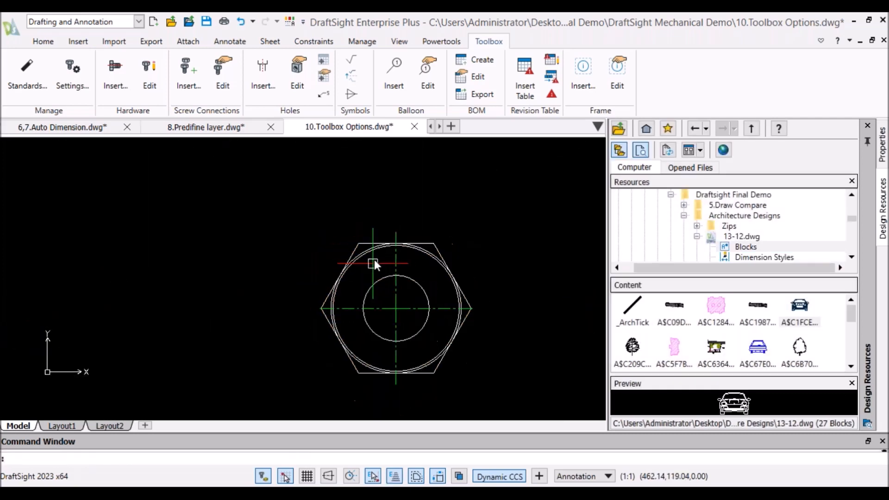
middle_drag(229, 263, 202, 251)
scroll(402, 259, up, 3)
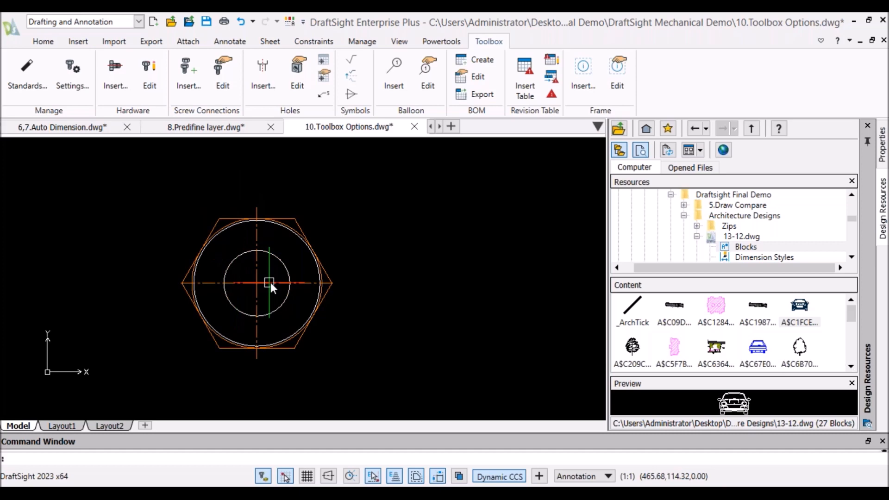
scroll(280, 279, down, 3)
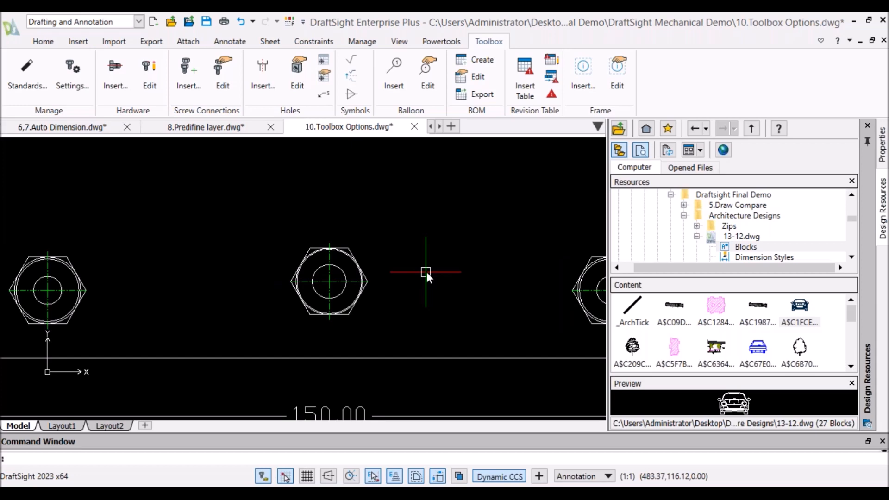
scroll(426, 271, down, 2)
scroll(426, 271, up, 2)
mouse_move(421, 267)
middle_down()
mouse_move(508, 276)
mouse_move(388, 260)
middle_up()
scroll(497, 275, down, 2)
scroll(498, 274, up, 2)
scroll(407, 260, down, 2)
scroll(407, 260, down, 4)
Examine the complete bolt, washer and nut connection through the base flange in Section A-A.
mouse_move(455, 247)
middle_down()
mouse_move(295, 284)
mouse_move(445, 243)
mouse_move(176, 333)
middle_up()
scroll(320, 277, down, 2)
scroll(313, 273, down, 2)
mouse_move(566, 173)
middle_down()
mouse_move(445, 211)
mouse_move(427, 243)
mouse_move(432, 258)
mouse_move(477, 271)
middle_up()
scroll(436, 209, up, 2)
scroll(423, 245, up, 3)
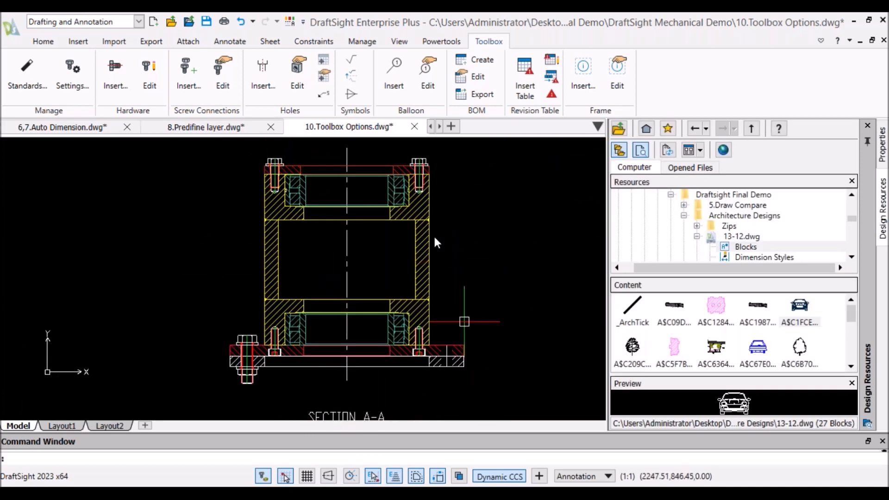
scroll(344, 355, up, 2)
scroll(215, 358, up, 2)
middle_drag(215, 356, 304, 322)
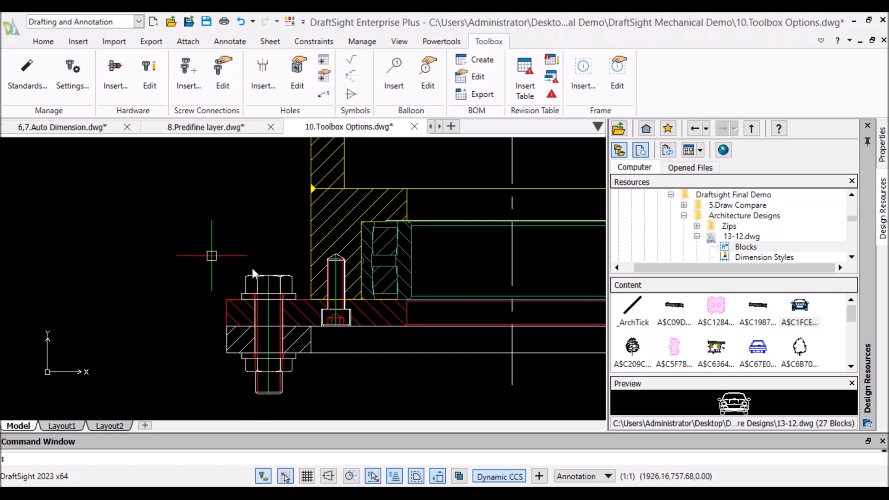
mouse_move(333, 378)
middle_down()
mouse_move(285, 361)
mouse_move(285, 352)
mouse_move(330, 353)
middle_up()
scroll(285, 362, up, 1)
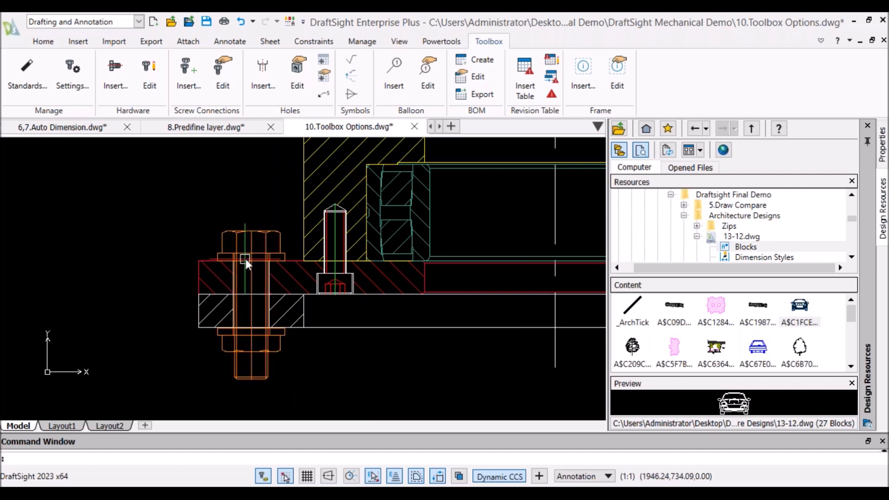
Start a screw connection for Section A-A and exclude Washer 1, Washer 2, Nut 1 and Nut 2 from it.
scroll(389, 345, down, 3)
middle_drag(402, 352, 201, 335)
scroll(378, 347, up, 2)
scroll(324, 335, down, 3)
scroll(395, 326, up, 2)
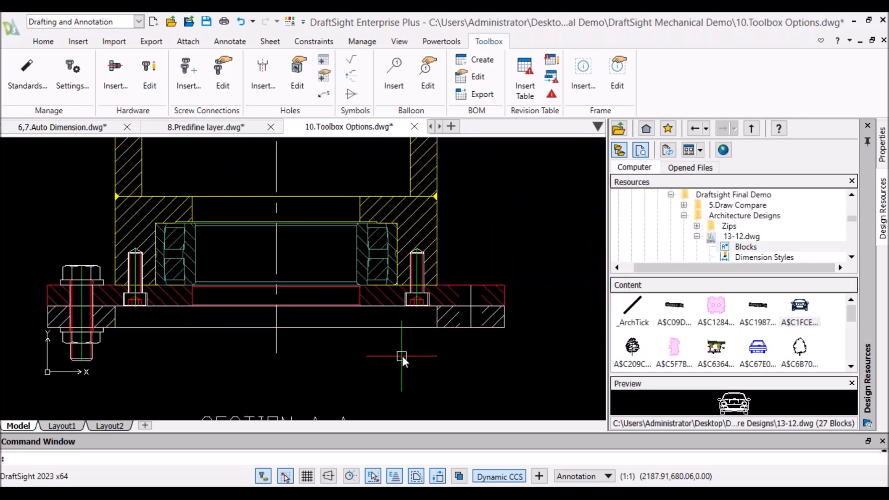
middle_drag(438, 346, 461, 346)
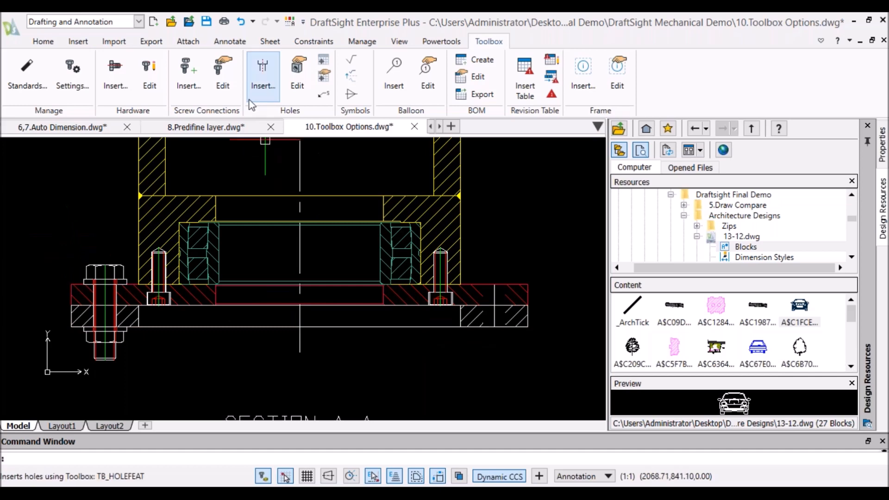
click(187, 74)
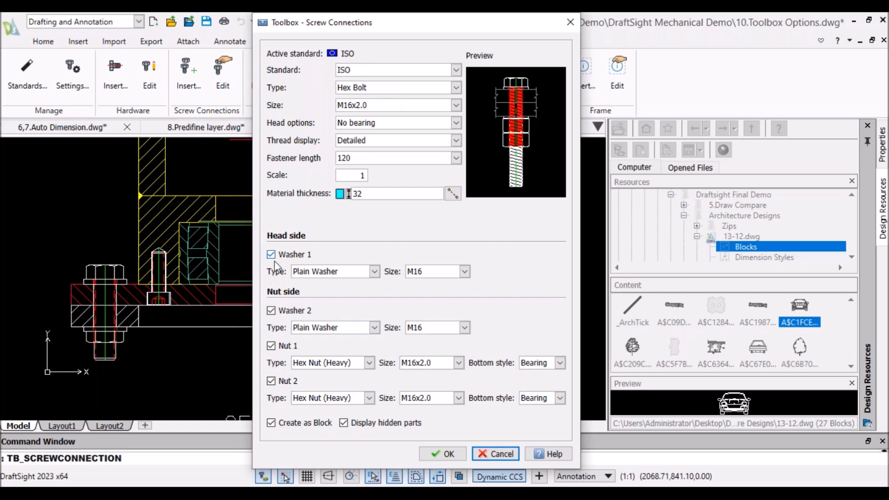
click(270, 254)
click(271, 310)
click(271, 345)
click(271, 381)
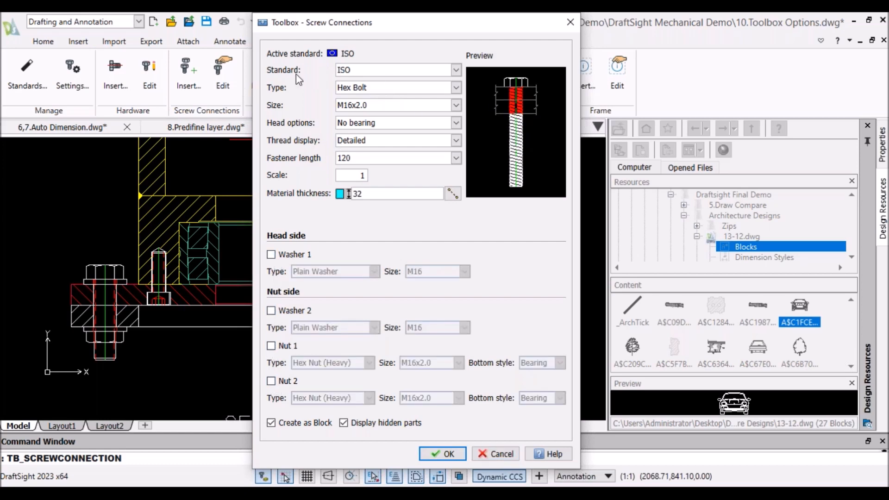
Configure the screw connection with the ISO standard, Hex Bolt type and M16x2.0 size.
click(455, 70)
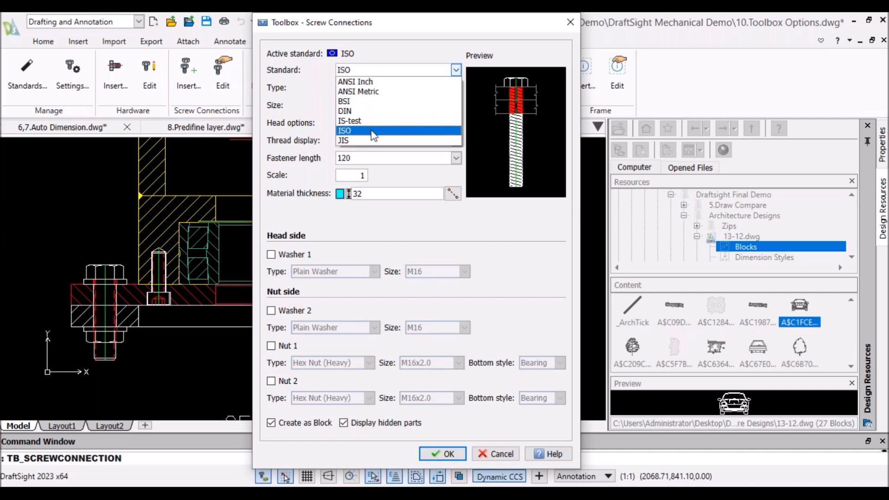
click(371, 131)
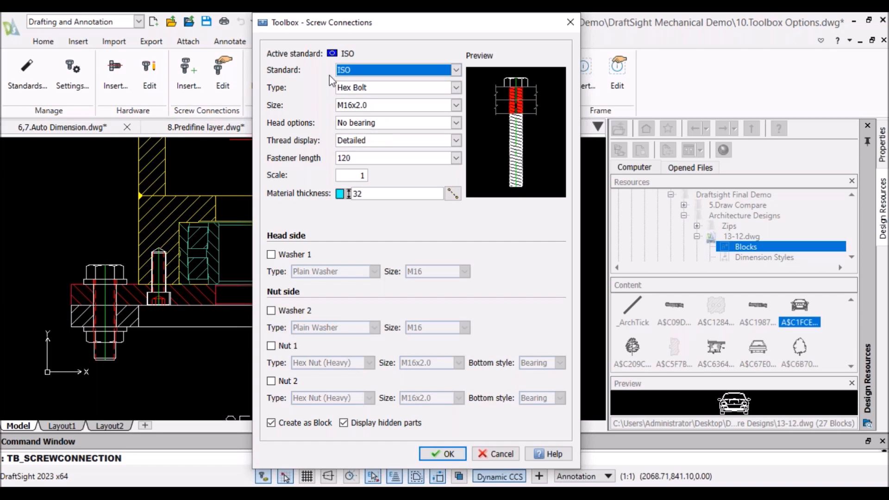
click(455, 88)
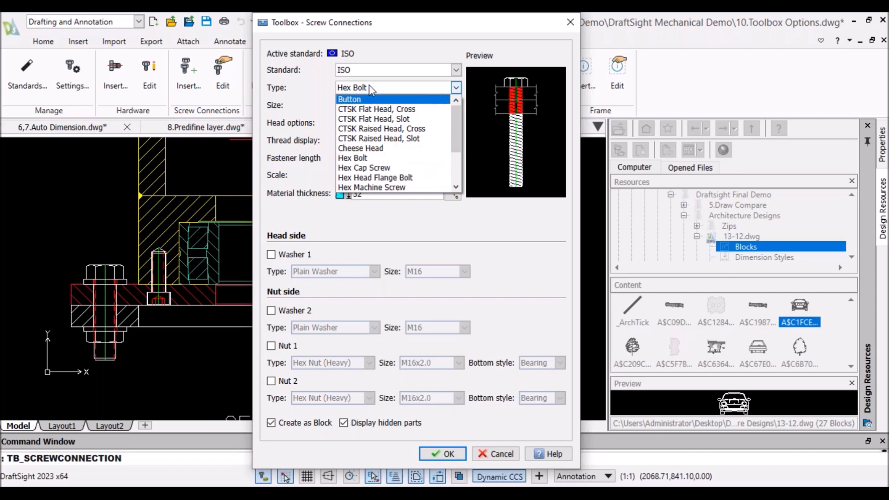
click(360, 158)
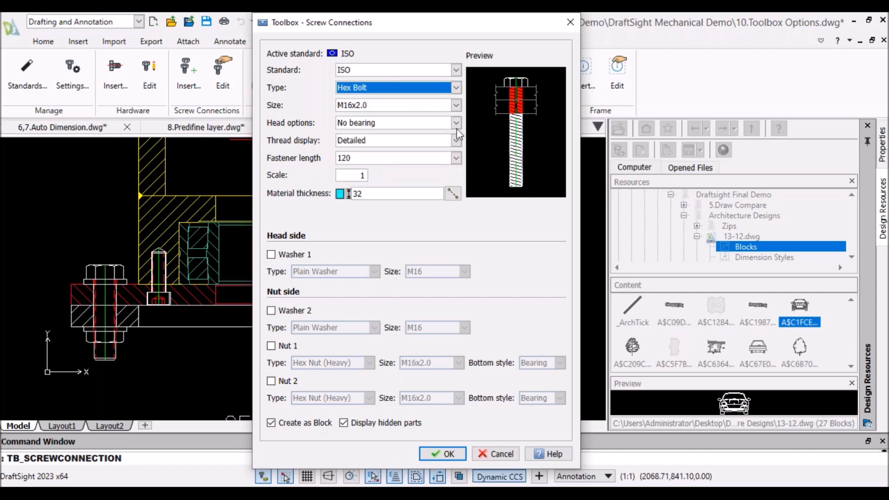
click(452, 105)
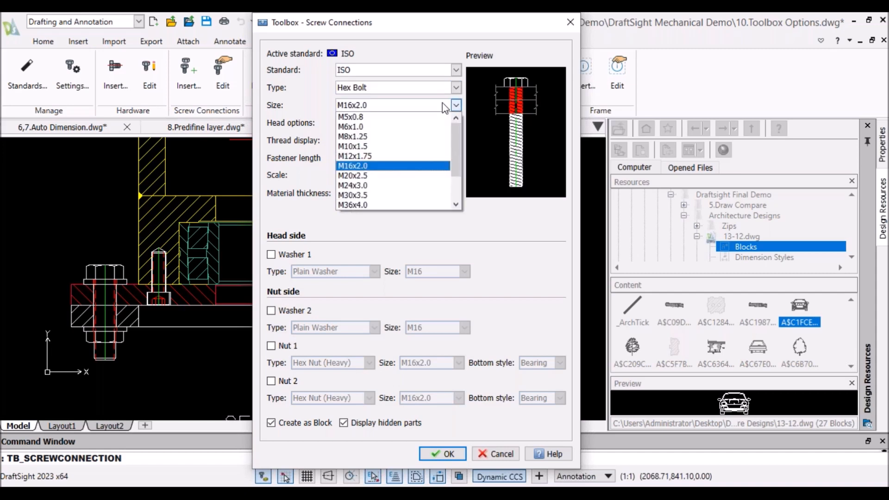
click(384, 167)
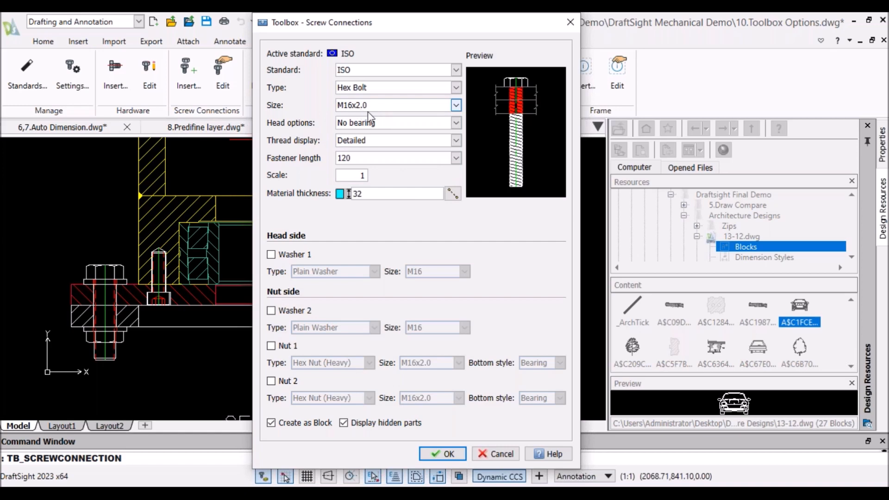
Compare the Simplified and Schematic thread displays in the bolt preview and return the thread display to Detailed.
click(457, 141)
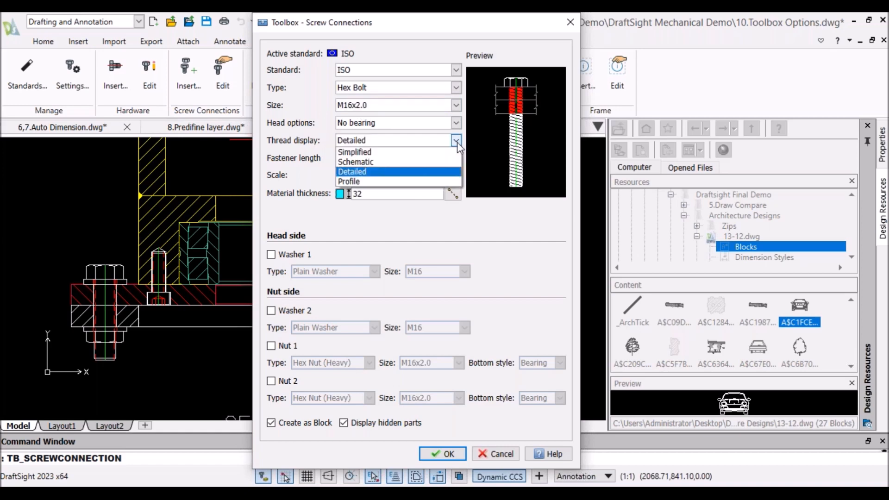
click(399, 153)
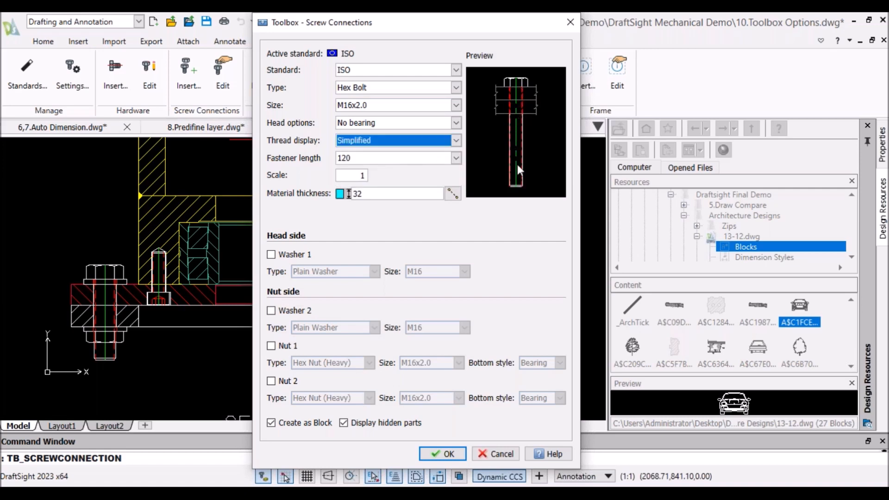
click(456, 140)
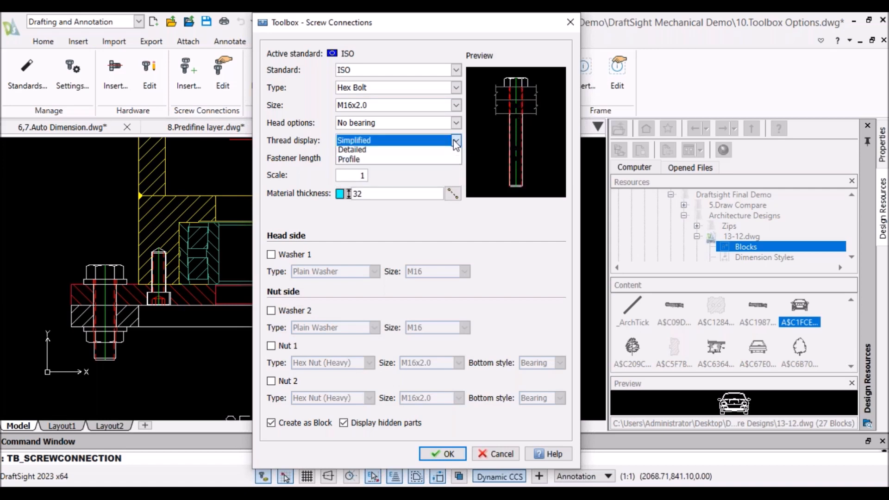
click(449, 141)
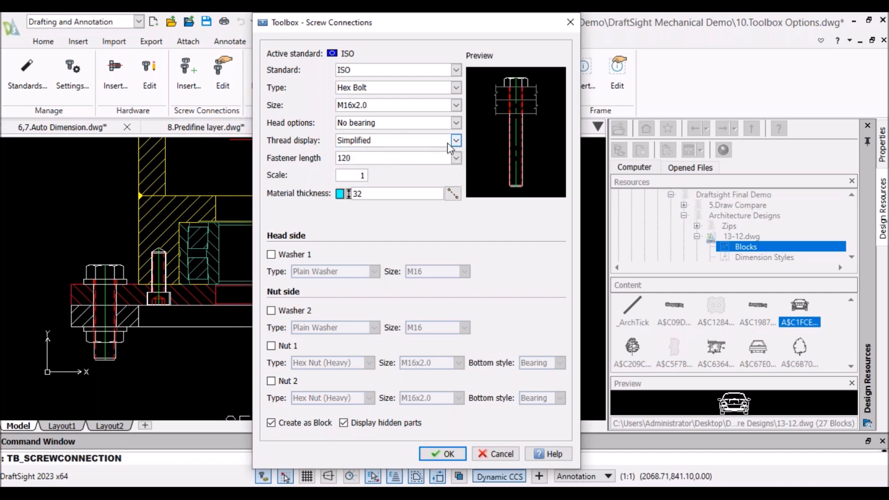
scroll(449, 145, down, 1)
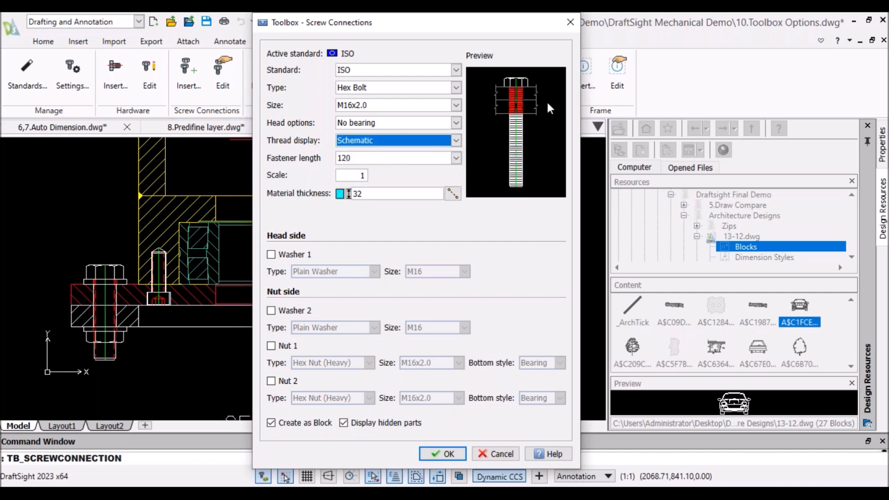
click(456, 141)
click(479, 158)
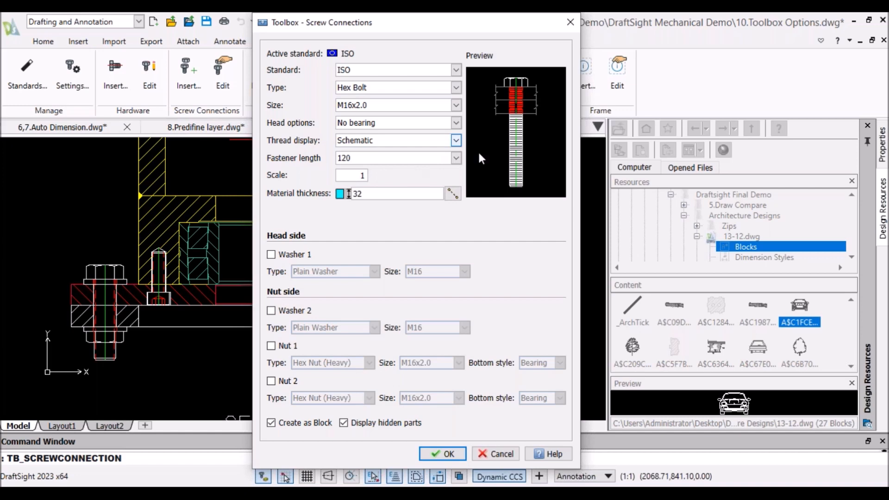
key(Down)
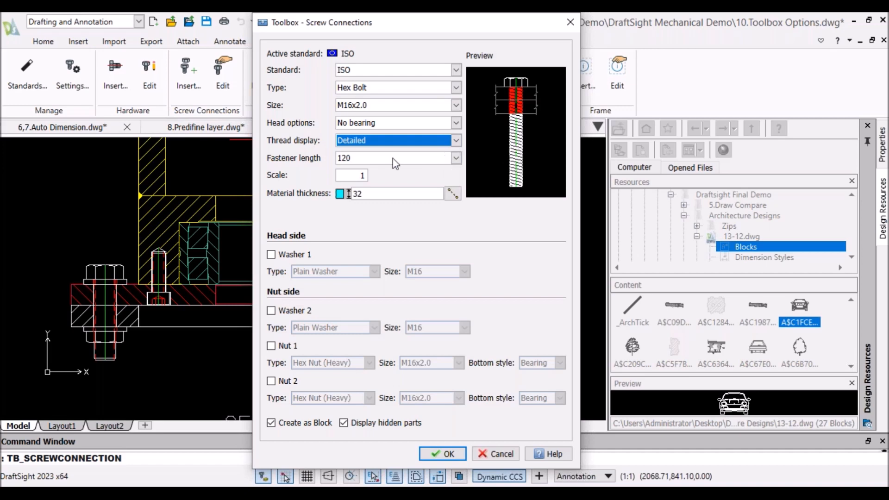
Set the fastener length to 120 and define the material thickness as 32 by picking both ends of the right flange hole's centre line.
click(457, 158)
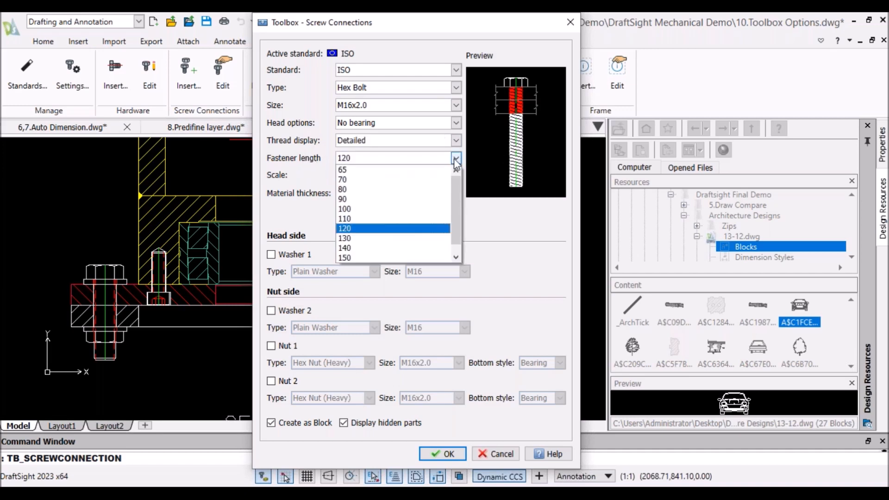
click(355, 229)
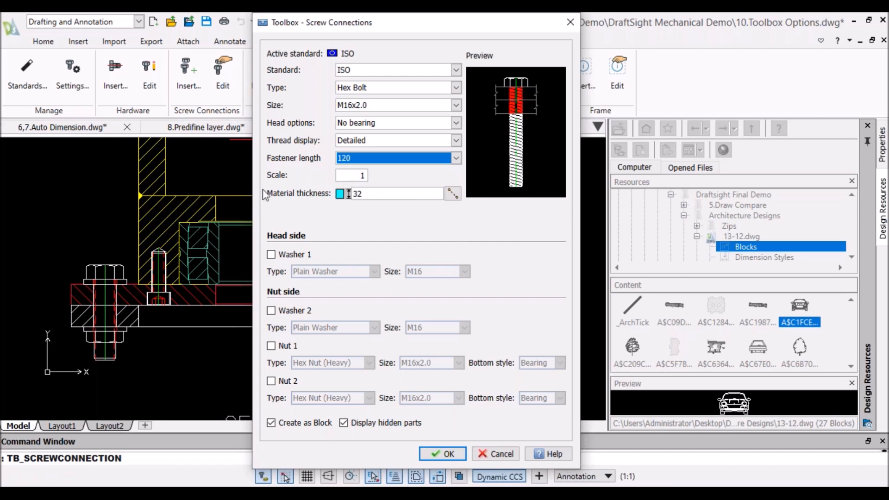
click(452, 193)
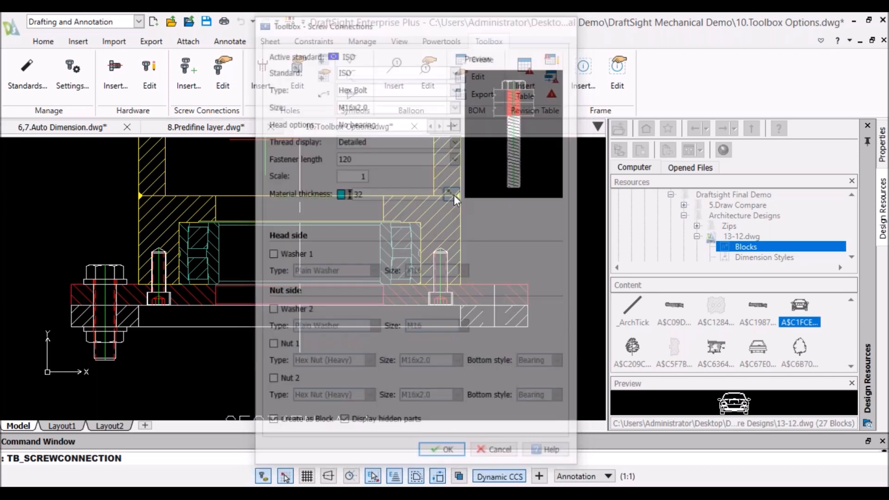
scroll(488, 282, up, 3)
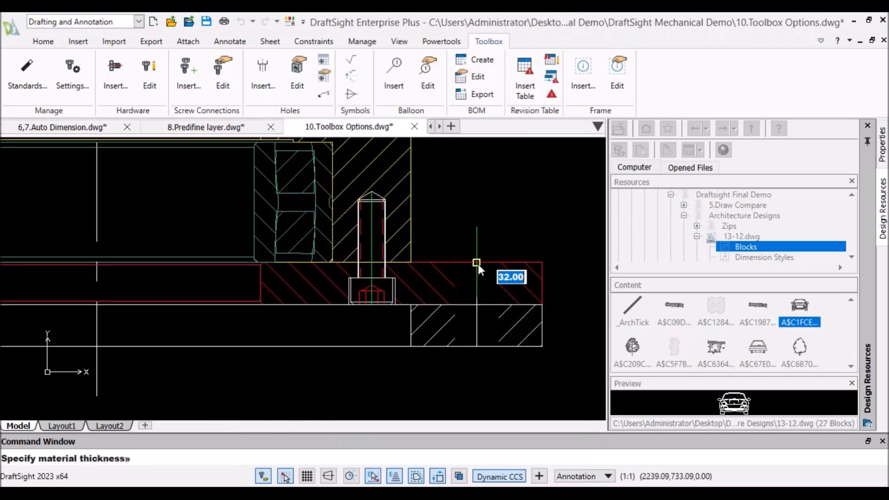
click(477, 263)
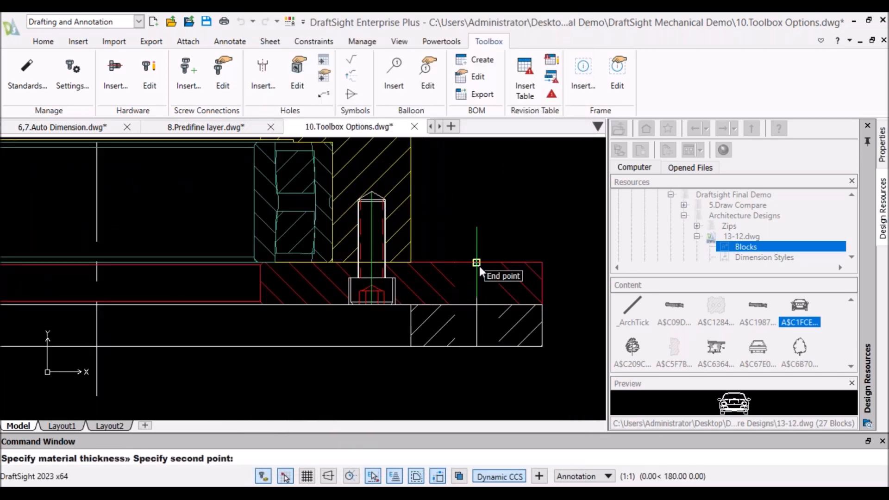
click(477, 345)
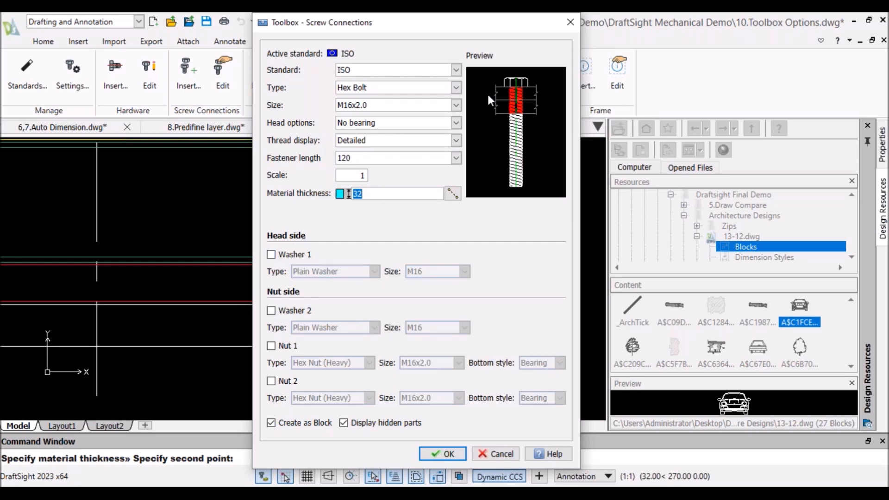
Include Washer 1 and Washer 2 in the connection as M16 Plain Washers.
click(271, 255)
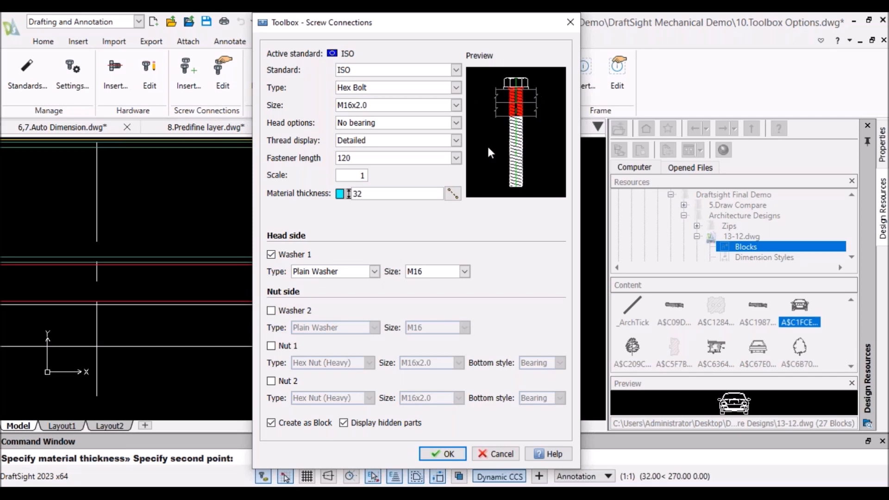
click(465, 271)
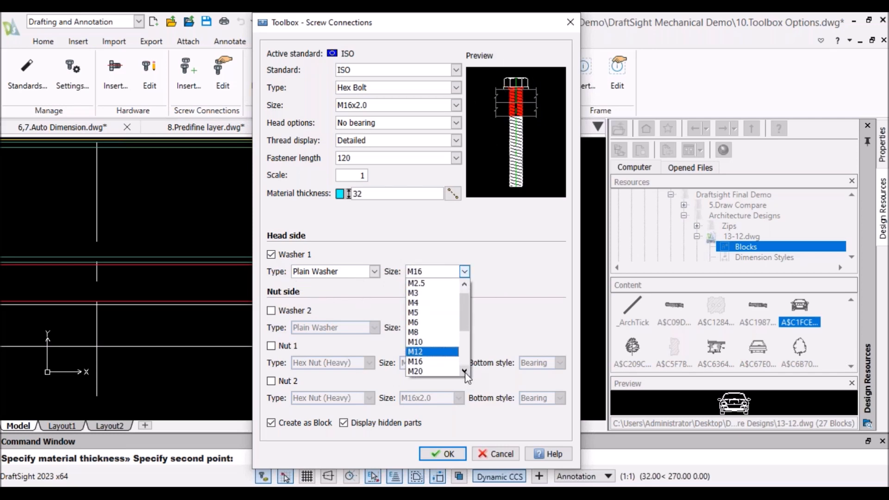
click(425, 363)
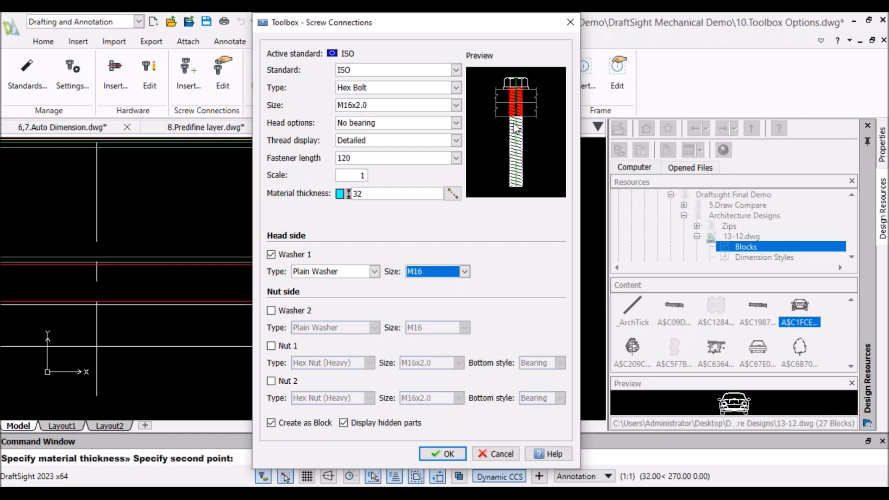
click(276, 311)
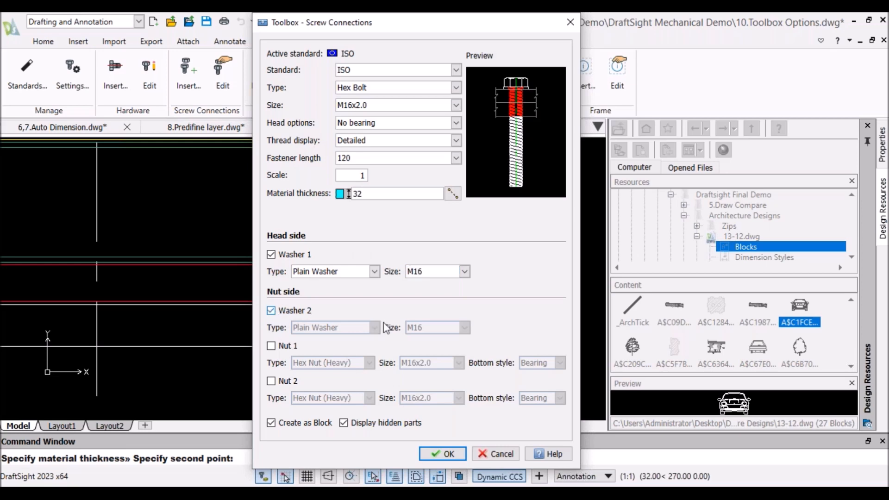
click(464, 328)
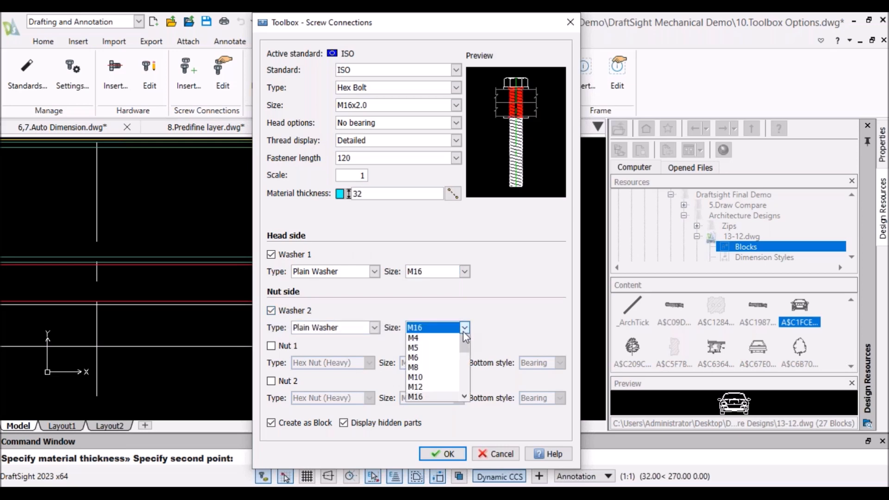
click(430, 427)
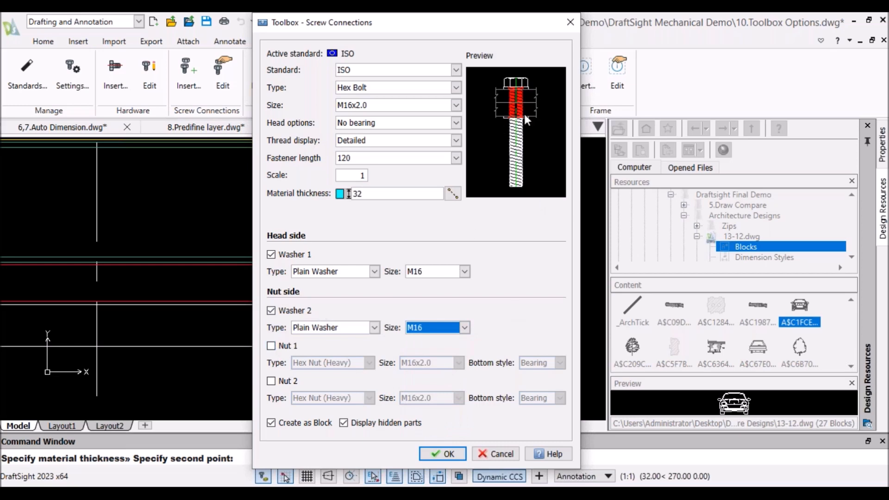
Add Nut 1 as a Hex Nut (Heavy), size M16x2.0, with the Bearing bottom style.
click(271, 347)
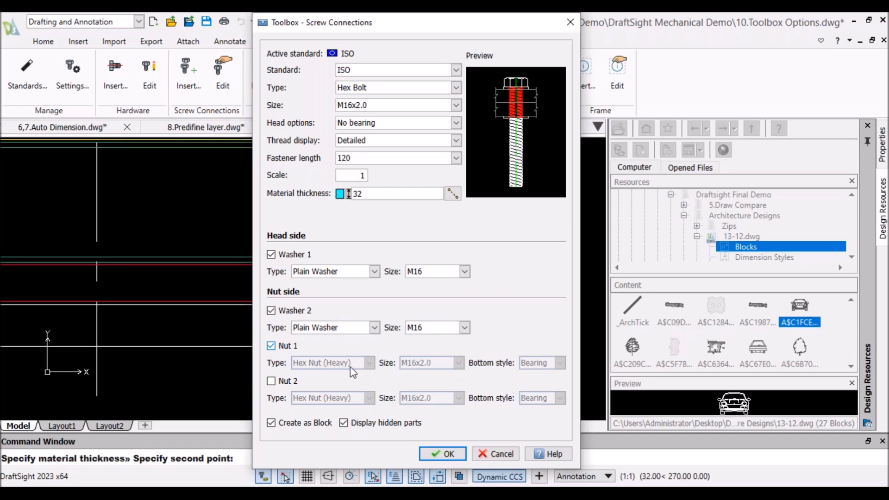
click(369, 363)
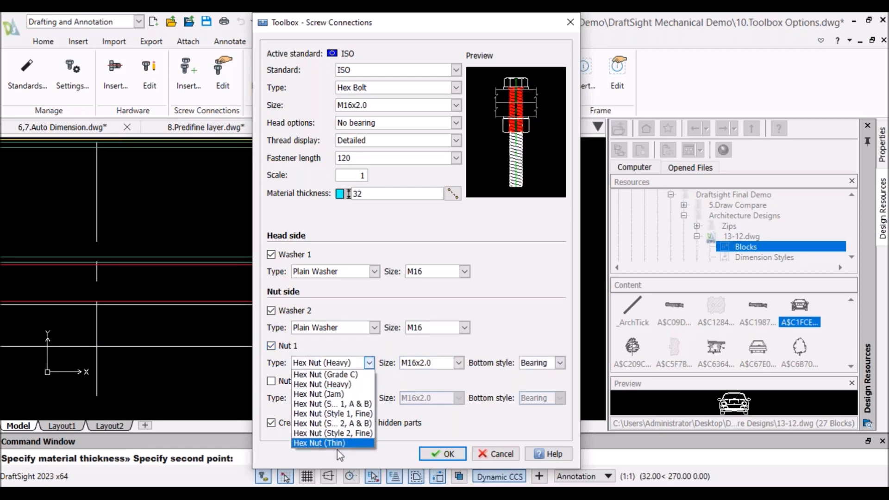
click(314, 384)
click(458, 363)
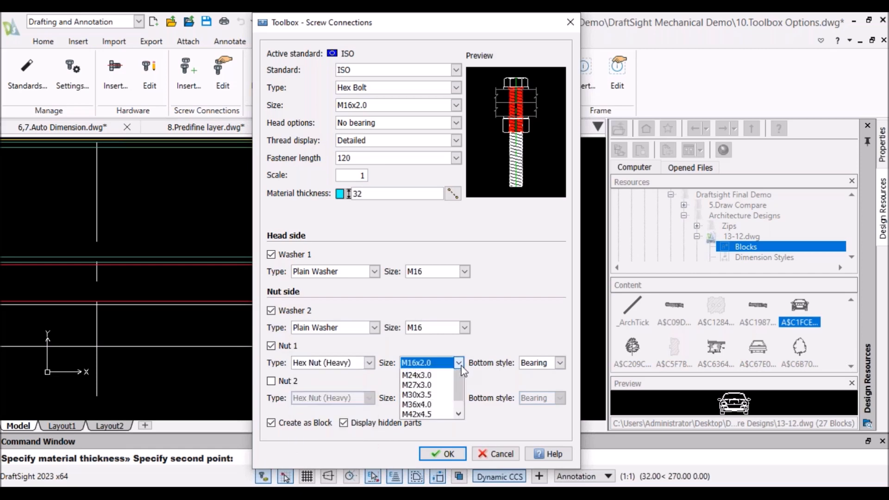
click(429, 394)
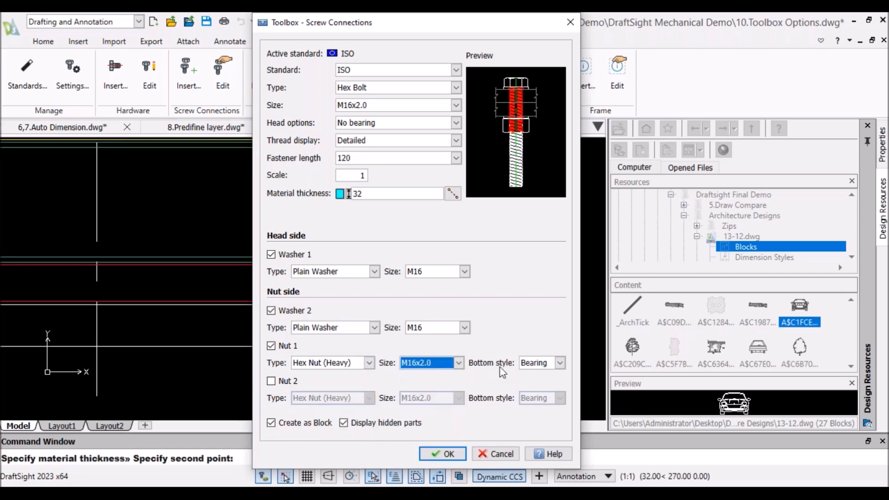
click(560, 363)
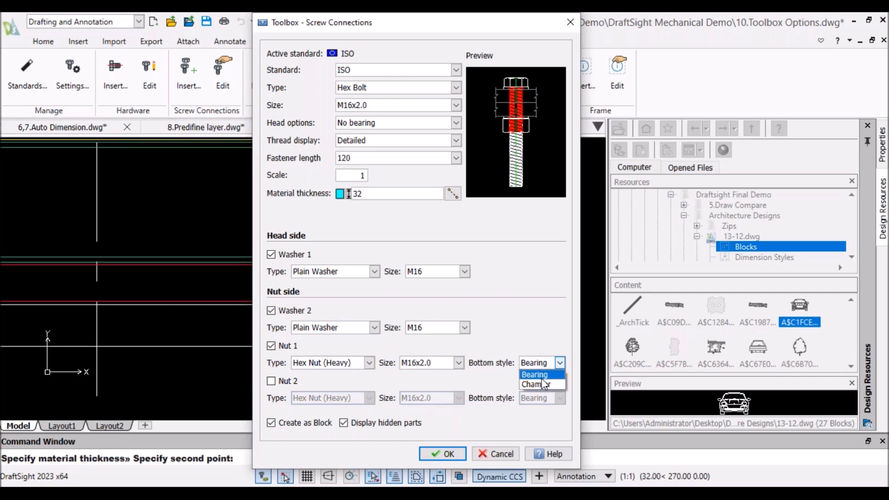
click(541, 378)
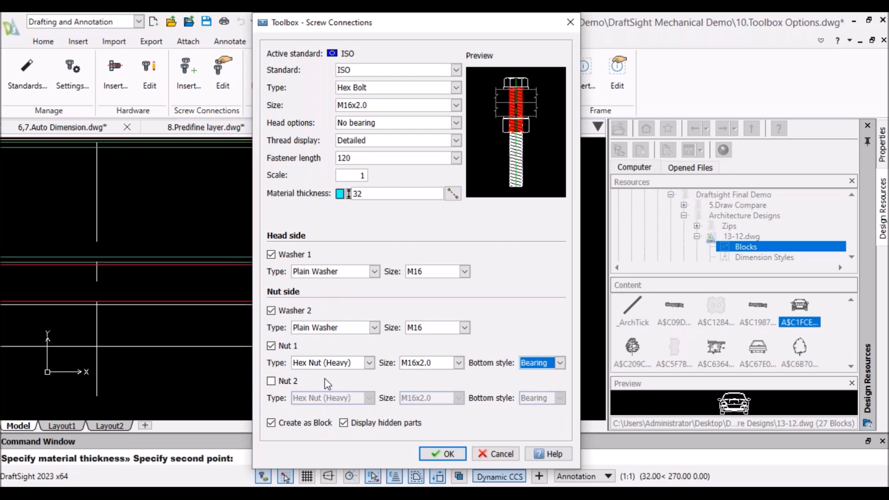
Add Nut 2 as a Hex Nut (Heavy), size M16x2.0, and accept the screw connection settings.
click(272, 382)
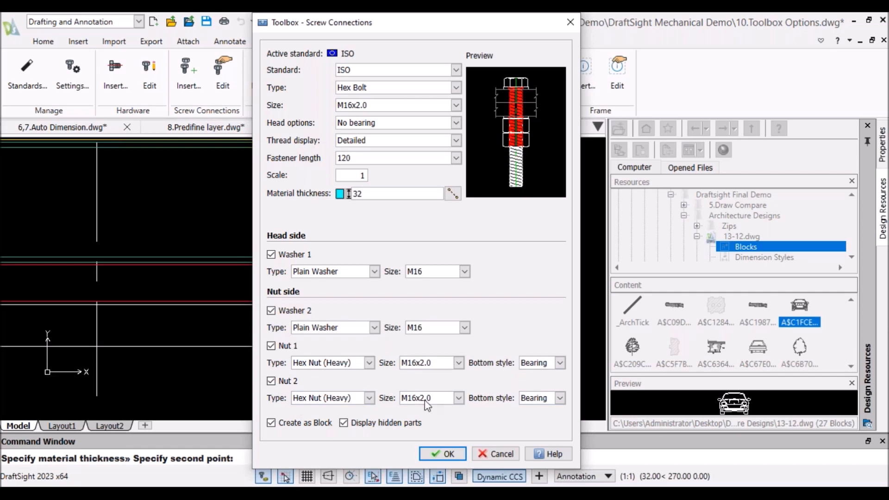
click(458, 398)
click(458, 398)
click(448, 454)
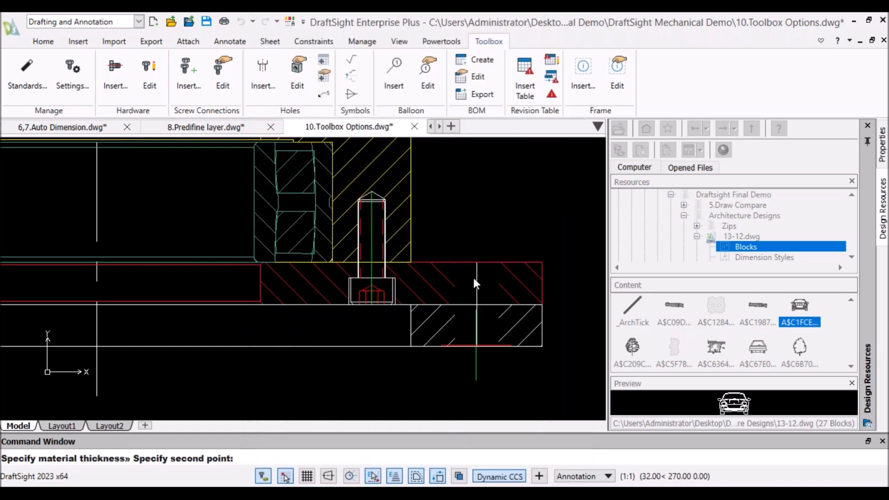
Place the screw connection at the upper end of the right flange hole's centre line, aligned vertically down through both plates.
click(473, 276)
click(478, 263)
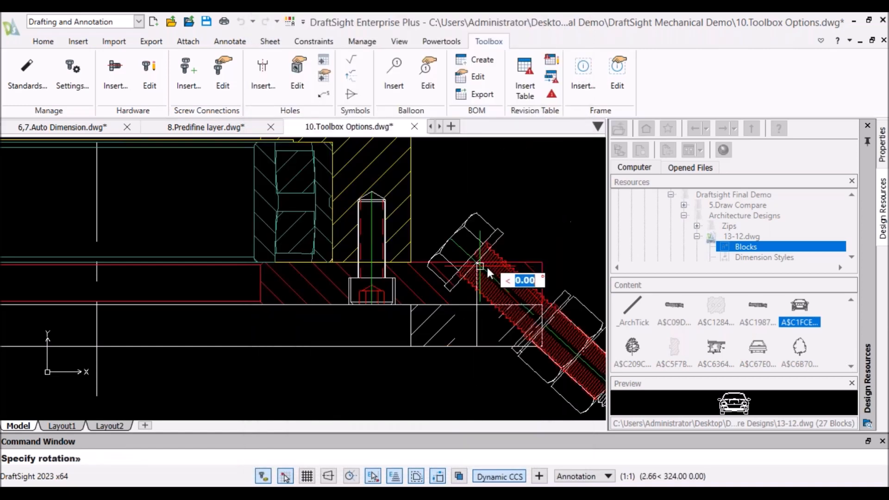
click(475, 346)
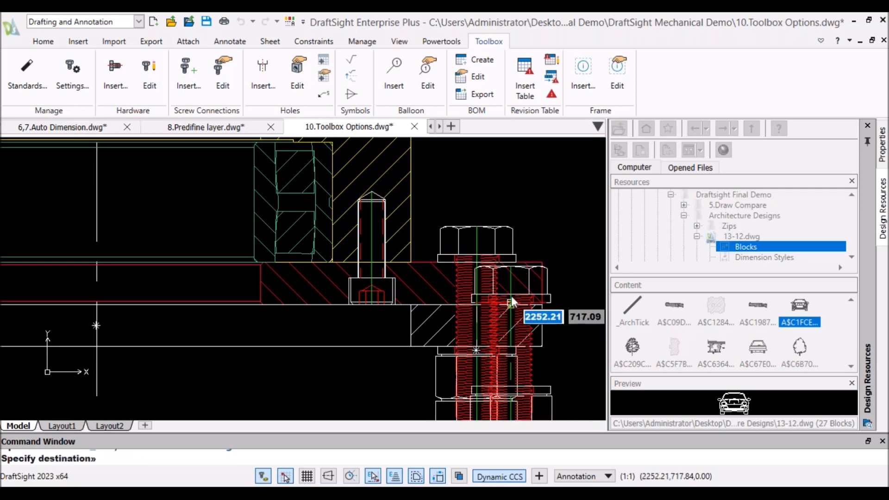
End the screw connection command and examine the placed bolt, washers and nuts in the Section A-A view.
key(Escape)
scroll(525, 260, down, 4)
scroll(559, 286, up, 2)
scroll(560, 288, down, 1)
scroll(563, 295, up, 1)
scroll(517, 259, down, 3)
scroll(484, 246, up, 2)
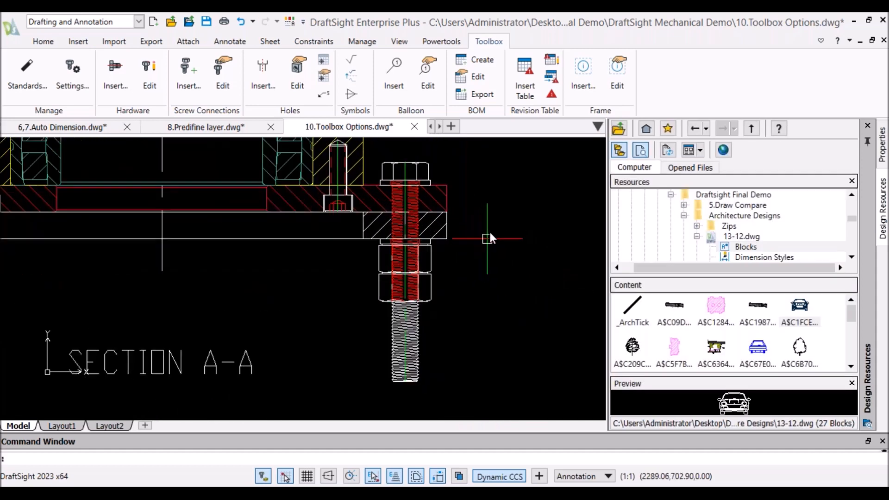
scroll(489, 230, up, 2)
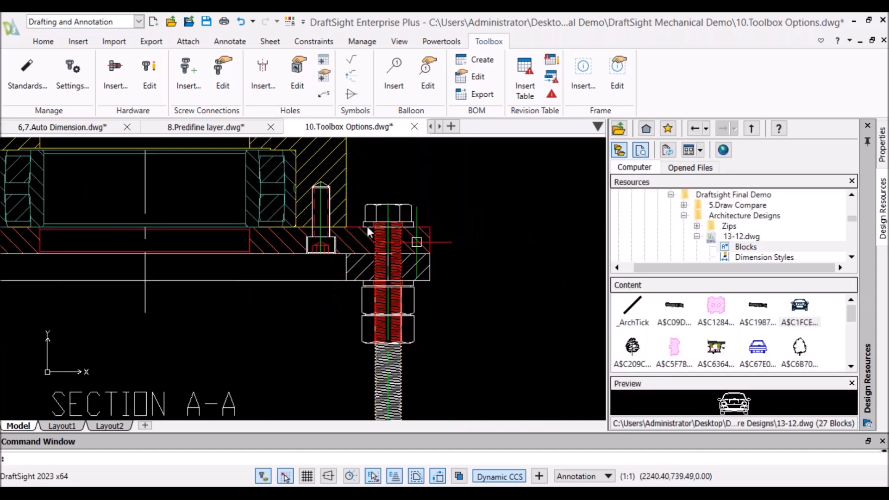
scroll(479, 243, down, 2)
scroll(489, 264, up, 1)
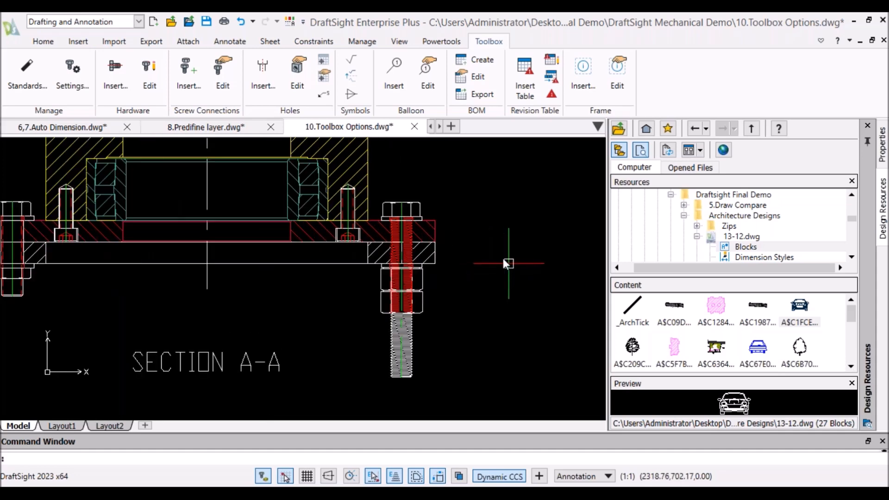
scroll(505, 259, down, 3)
Switch to the PowerPoint presentation to view the Tools slide and return to the Toolbox Options drawing in DraftSight.
mouse_move(285, 484)
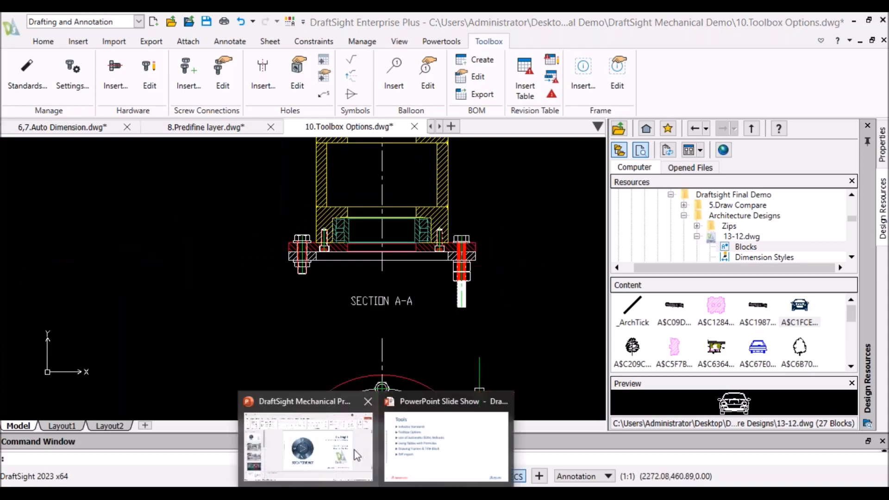
click(353, 456)
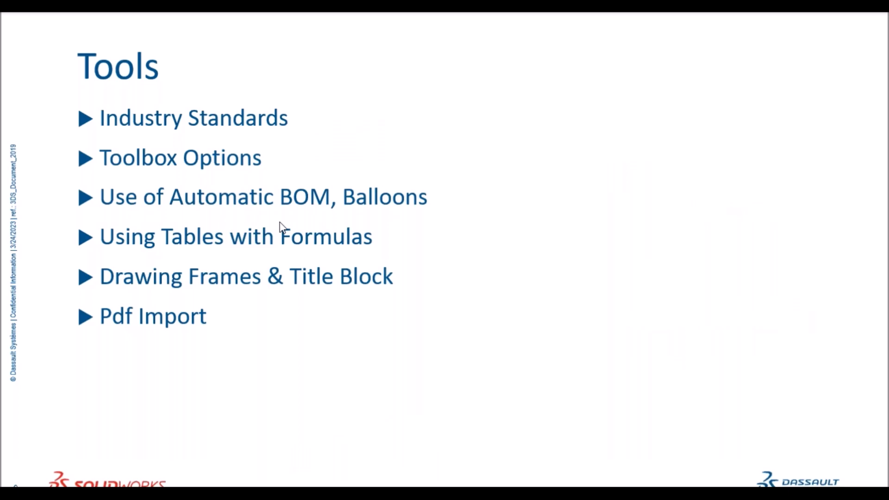
key(alt+Tab)
Examine the numbered balloons attached to the parts of the ballooned Section A-A assembly view.
scroll(431, 227, down, 4)
scroll(423, 239, up, 3)
scroll(344, 264, up, 6)
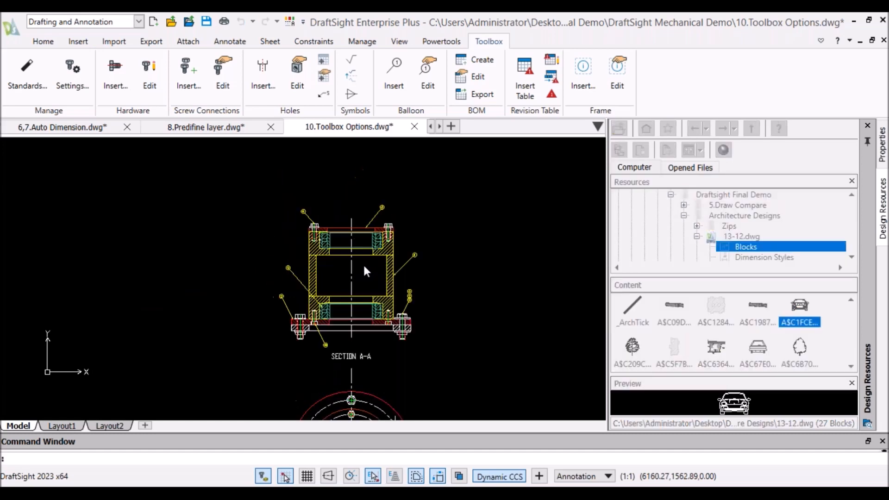
scroll(364, 265, up, 2)
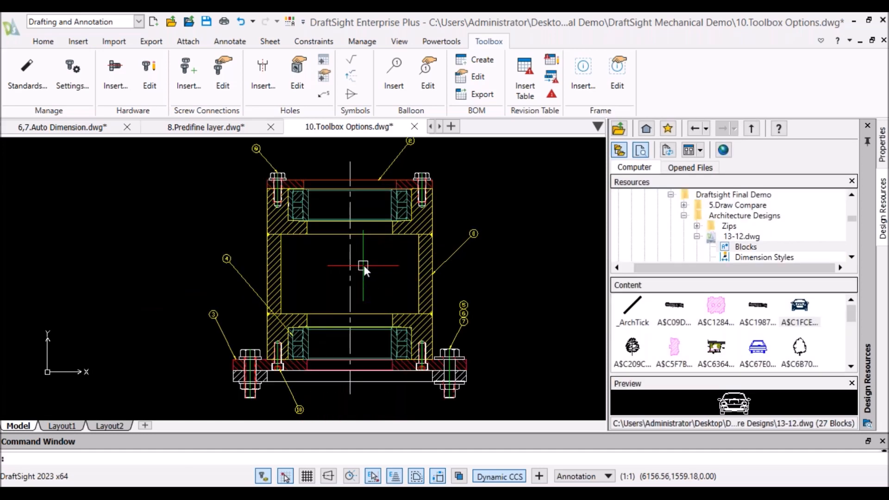
scroll(364, 266, down, 2)
scroll(362, 285, up, 2)
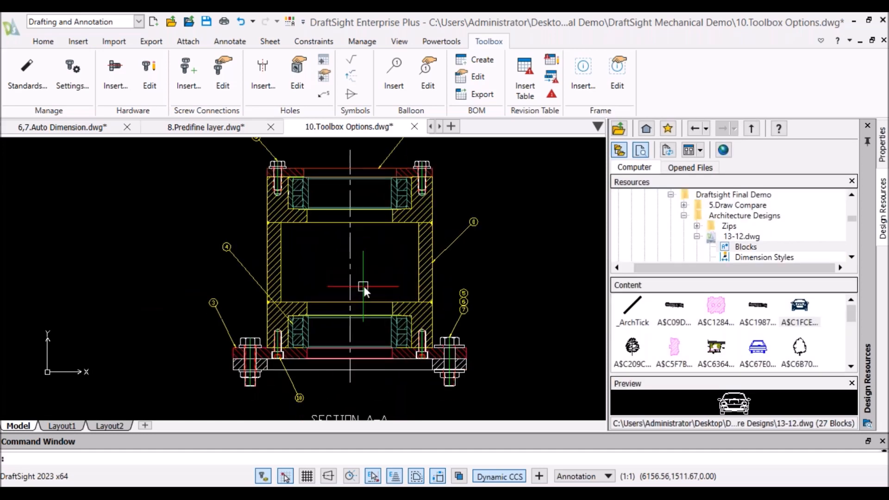
scroll(321, 380, up, 2)
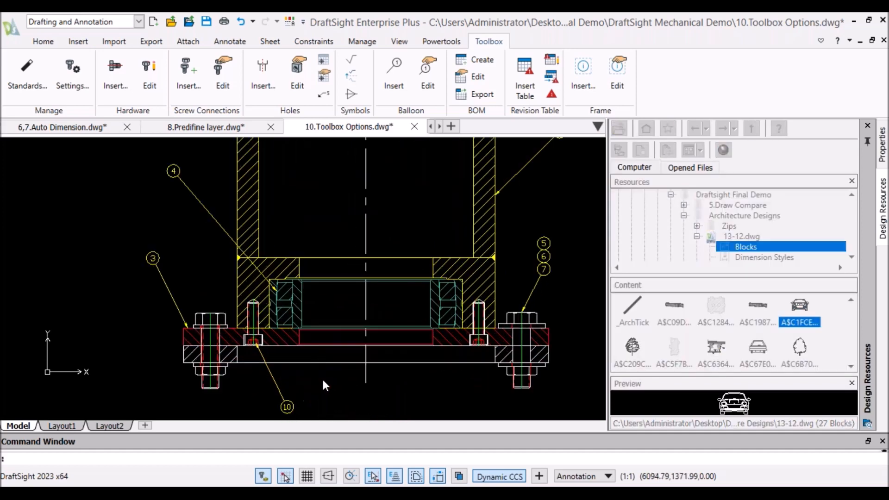
scroll(351, 344, down, 2)
scroll(371, 382, down, 3)
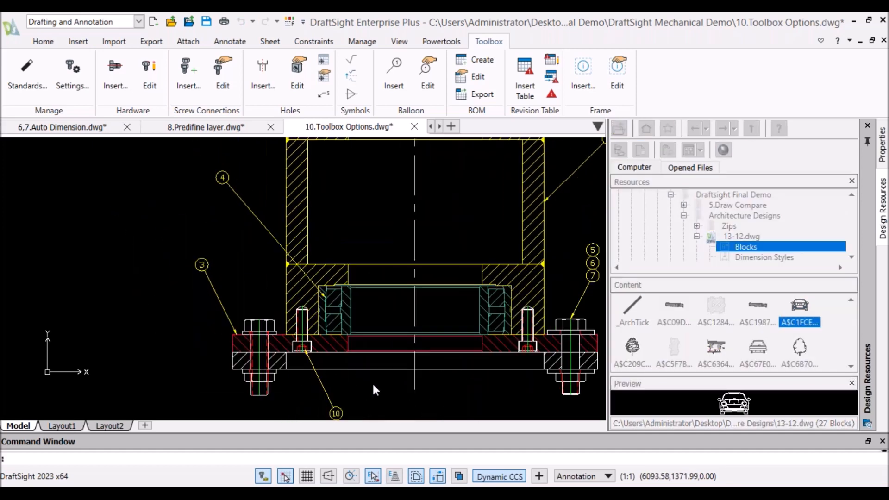
scroll(369, 222, up, 2)
scroll(395, 281, down, 2)
scroll(368, 244, up, 4)
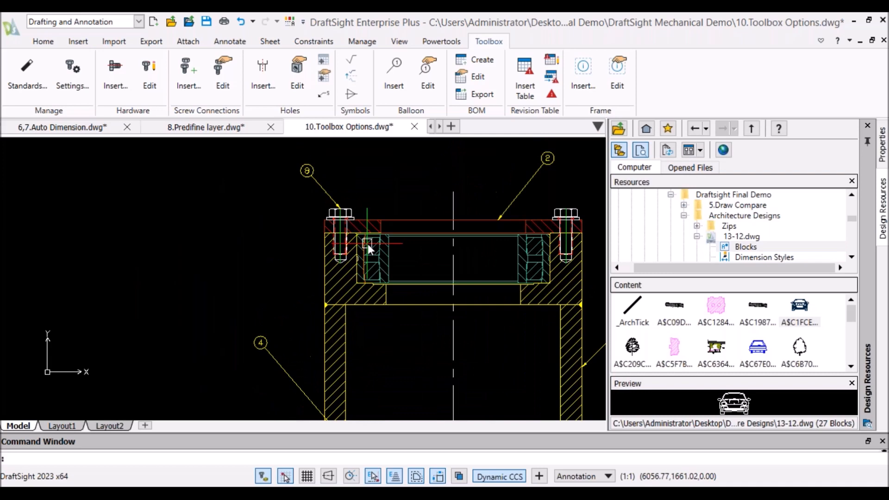
scroll(367, 243, down, 2)
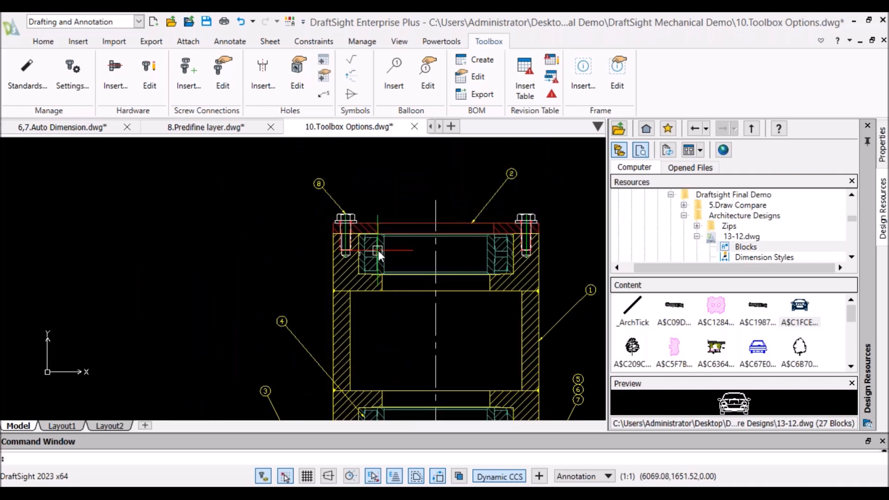
scroll(437, 252, up, 1)
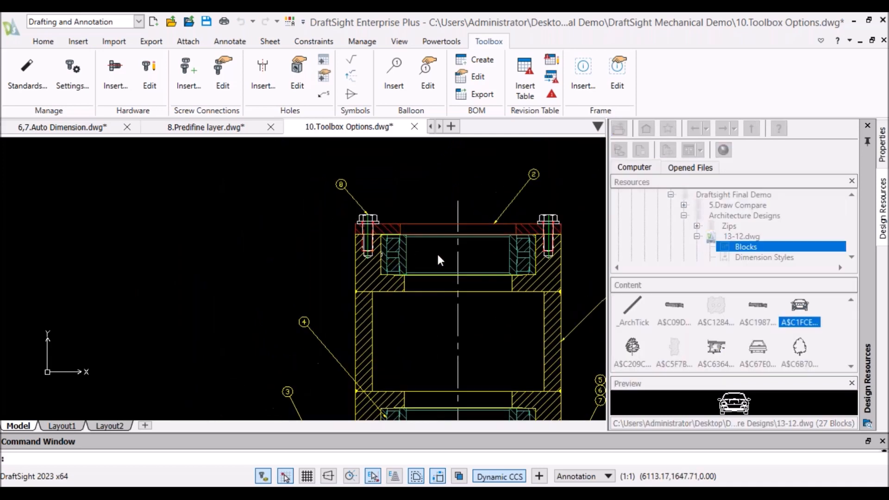
scroll(370, 254, up, 1)
scroll(464, 264, down, 2)
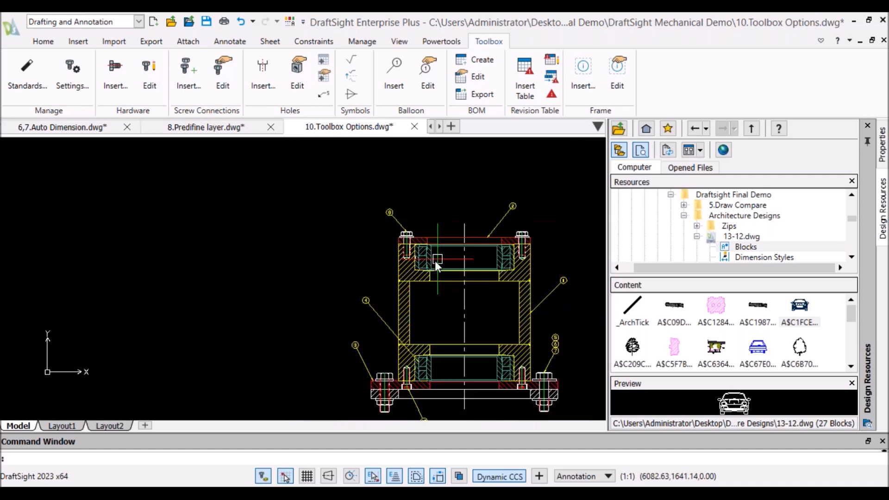
Insert a balloon for the upper housing, with its leader starting on the housing's left edge and ending outside, level with the top flange area.
scroll(435, 262, up, 2)
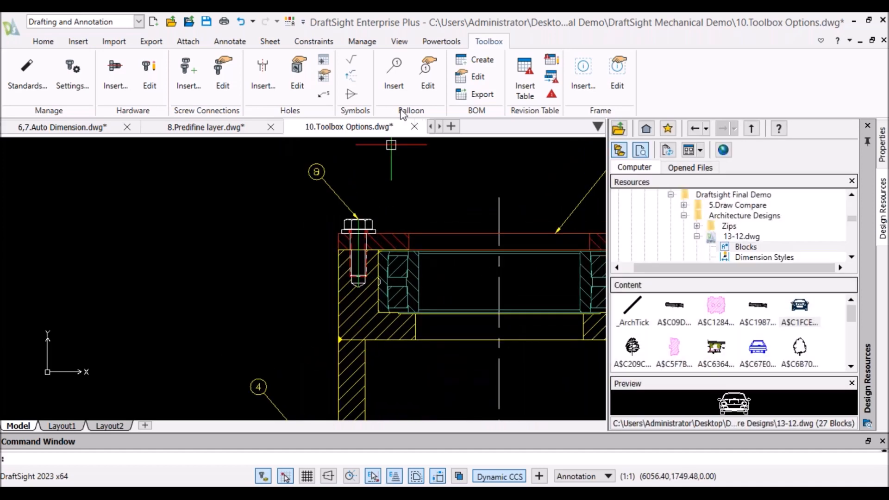
click(394, 79)
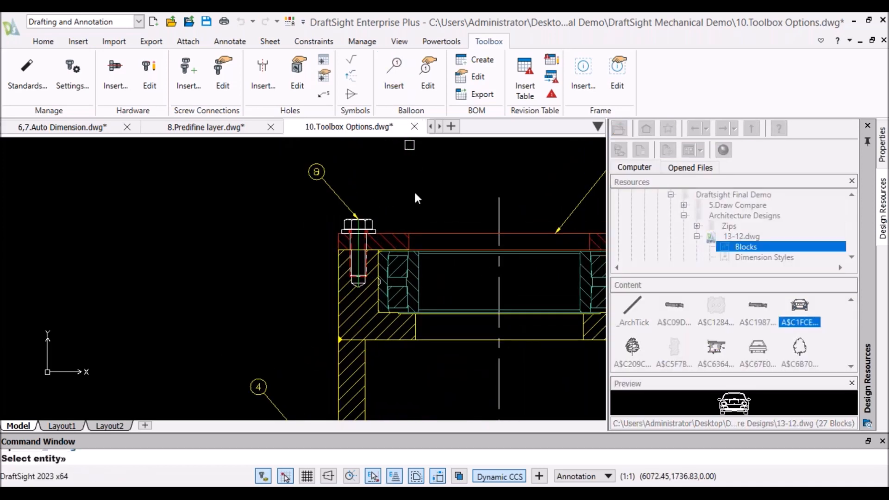
click(355, 301)
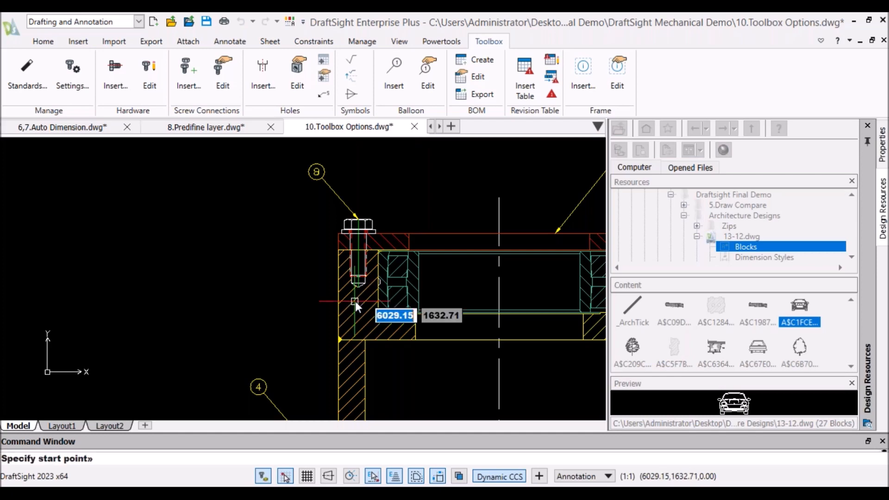
click(340, 286)
click(255, 251)
key(Return)
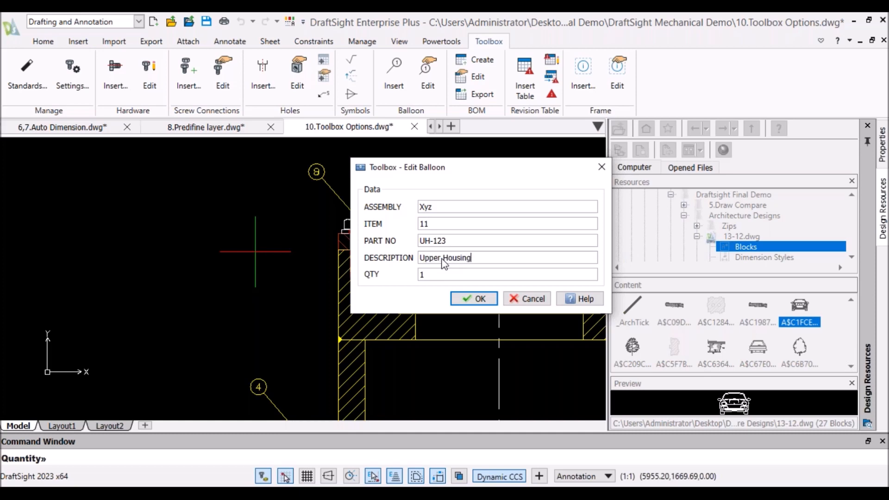
Fill in the balloon data with assembly Xyz, item 11, part number UH-123, description Upper Housing and quantity 2, and finish ballooning.
drag(426, 274, 409, 273)
click(473, 299)
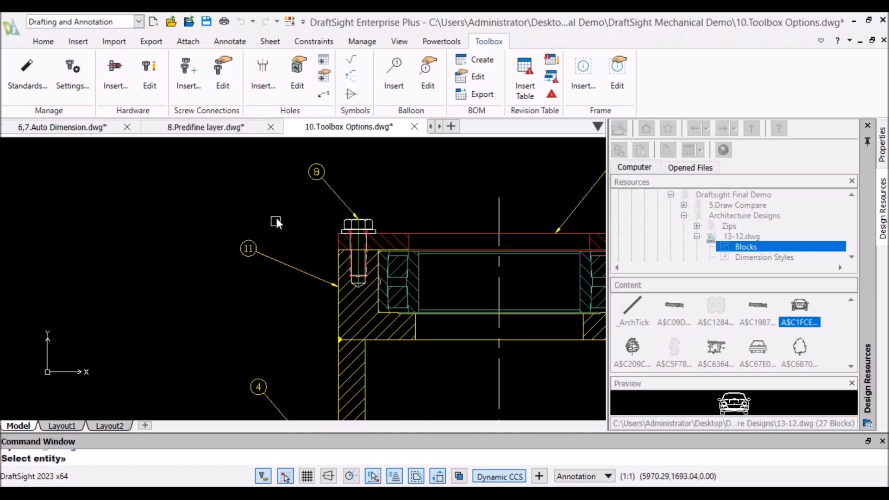
key(Escape)
Create a bill of materials from the balloons and place its table in the empty area right of the section view.
scroll(291, 222, down, 1)
scroll(292, 221, down, 4)
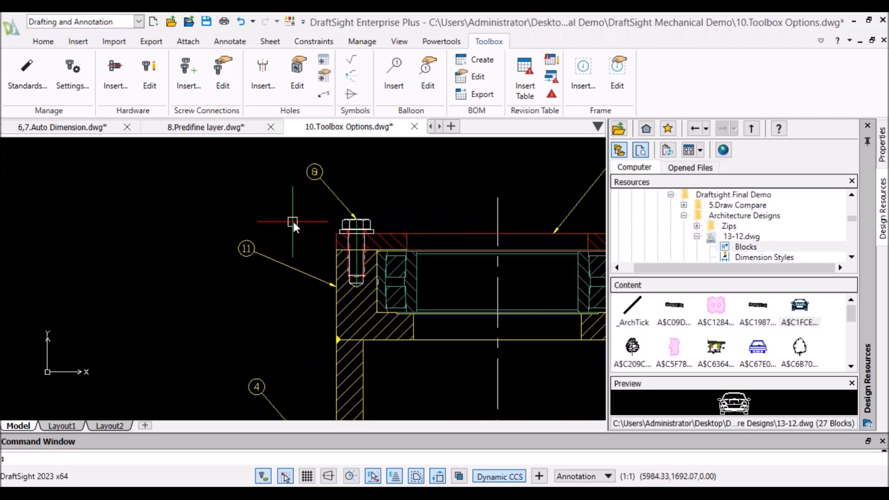
scroll(262, 287, up, 3)
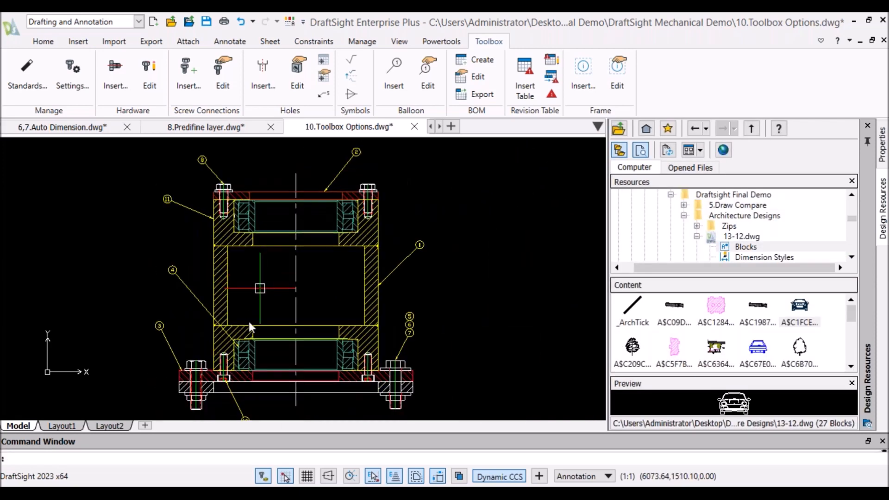
scroll(254, 270, up, 4)
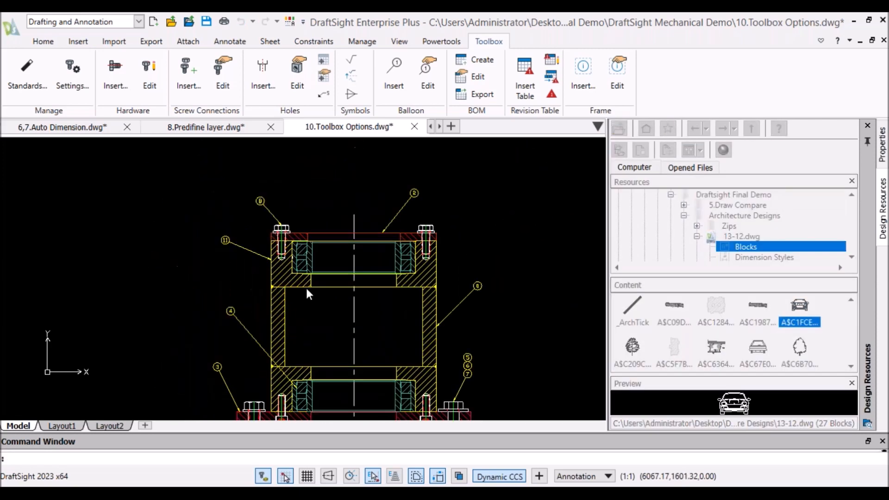
scroll(243, 242, down, 5)
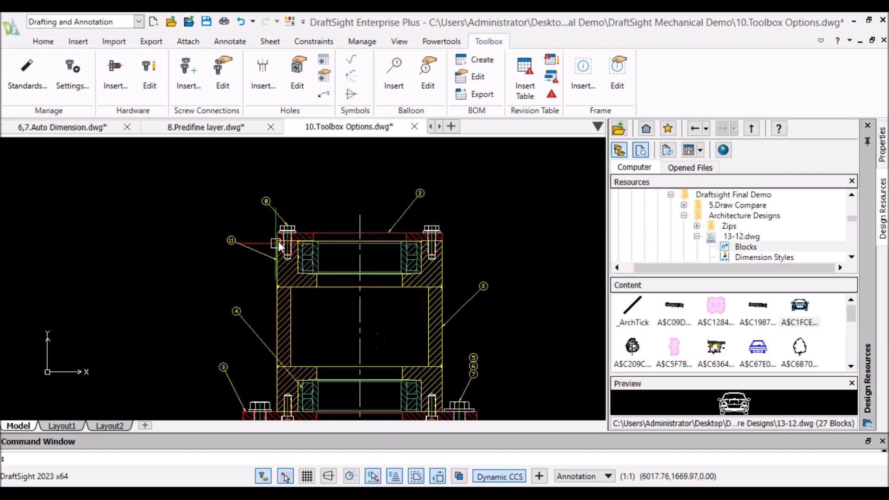
scroll(393, 209, down, 3)
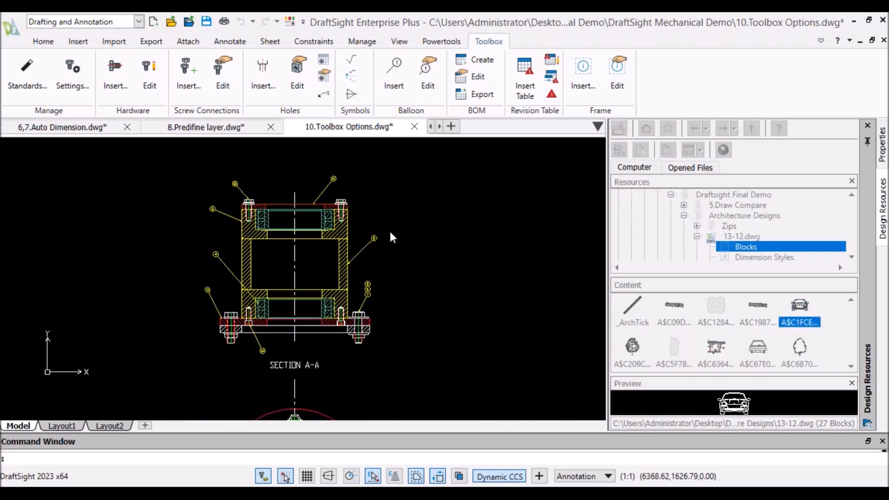
scroll(389, 229, up, 3)
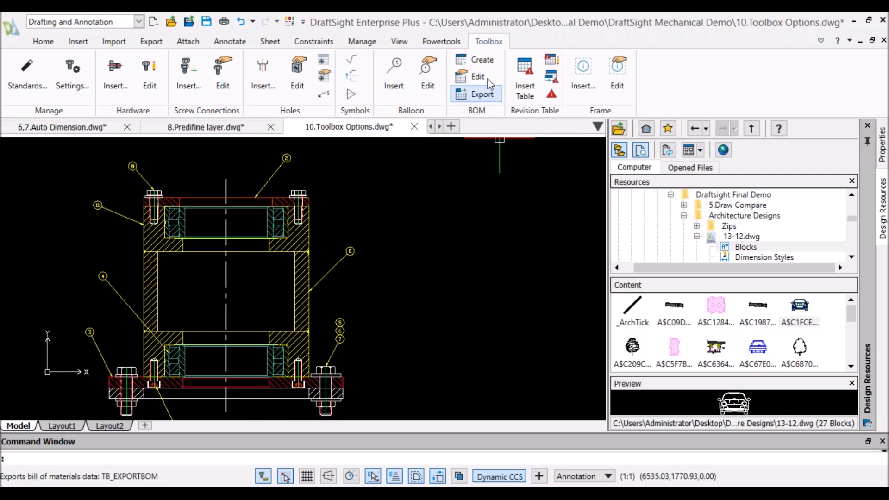
click(481, 60)
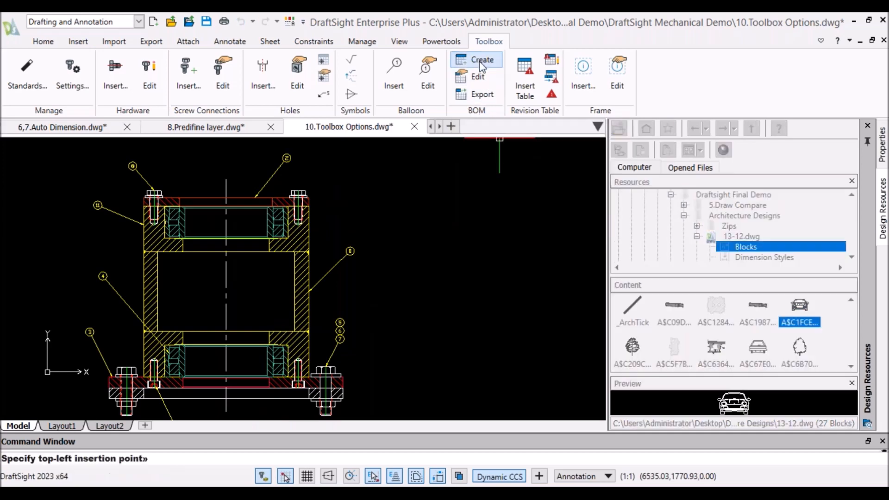
scroll(451, 287, down, 2)
scroll(452, 288, up, 2)
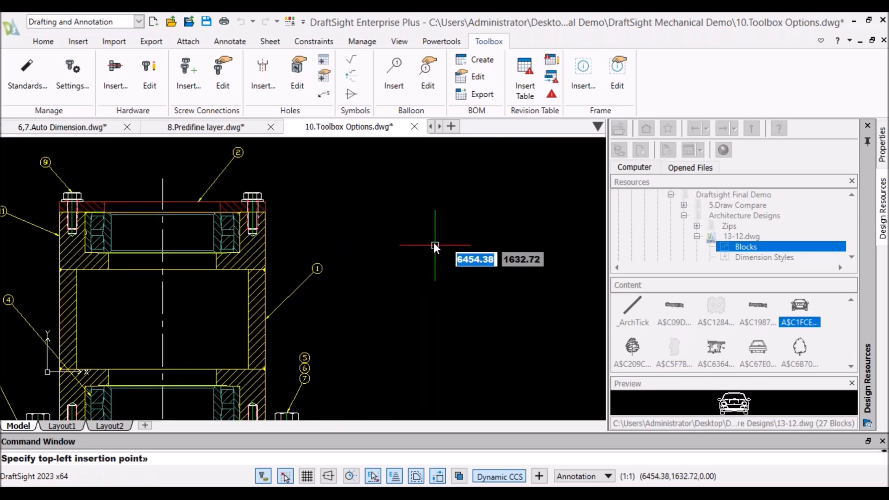
middle_drag(435, 229, 390, 227)
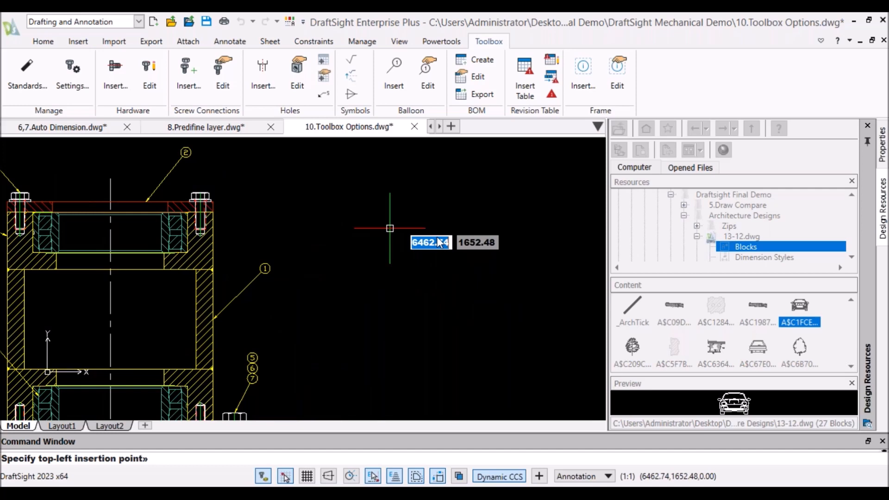
key(Return)
Examine the item, part number, description and quantity entries in the bill of materials table.
scroll(513, 250, up, 1)
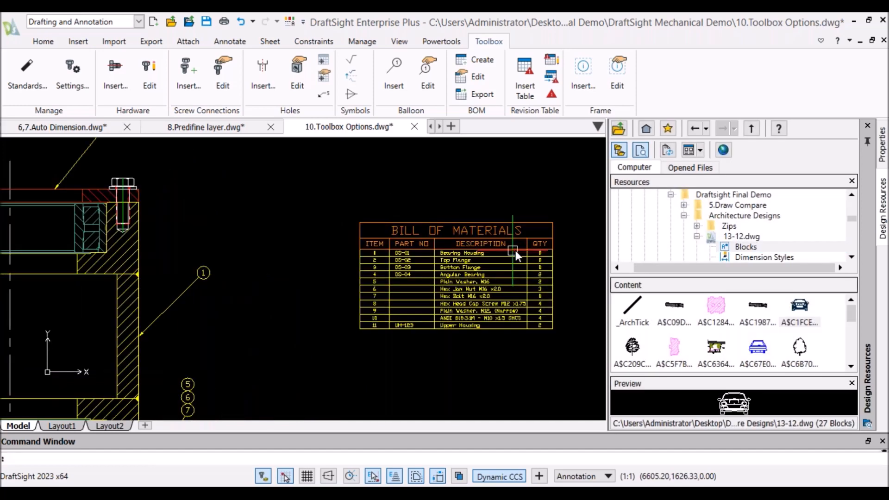
scroll(526, 250, up, 3)
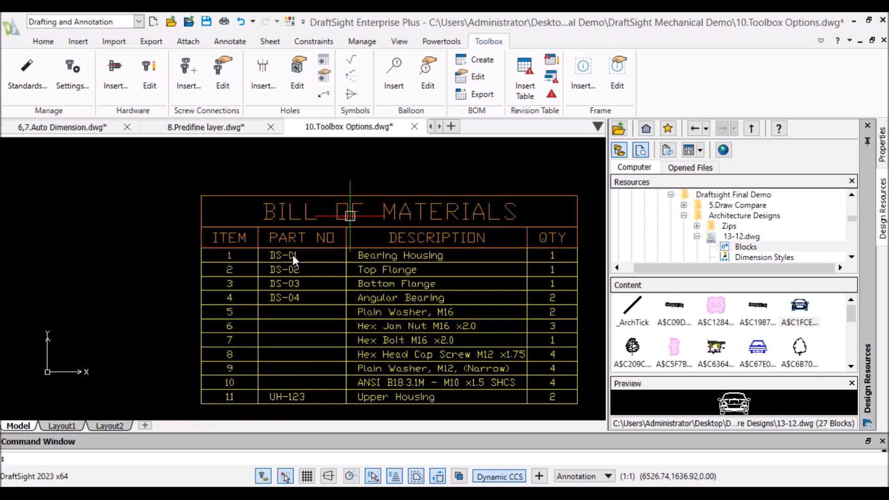
scroll(373, 259, up, 2)
scroll(382, 263, down, 4)
scroll(384, 264, up, 2)
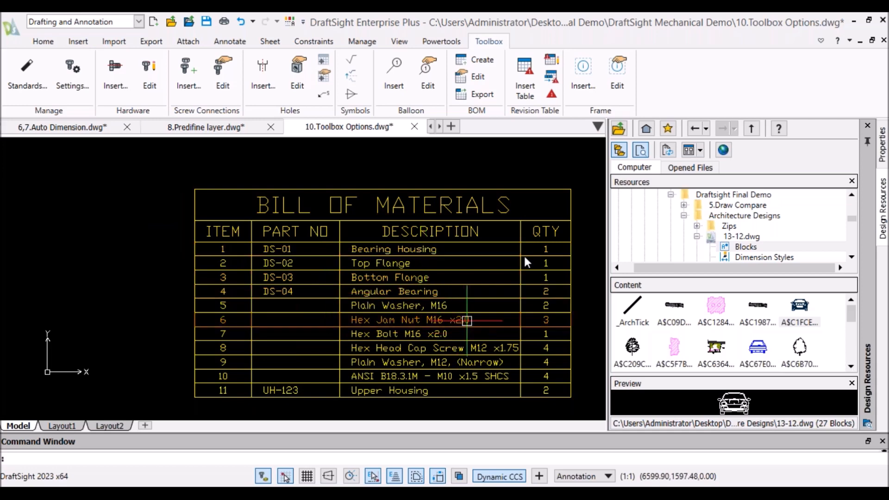
scroll(578, 271, down, 1)
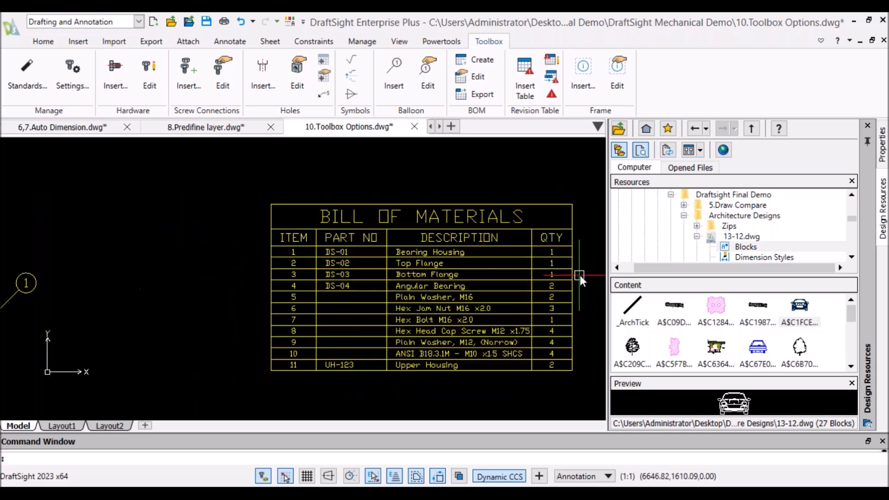
scroll(579, 275, up, 1)
scroll(581, 276, up, 1)
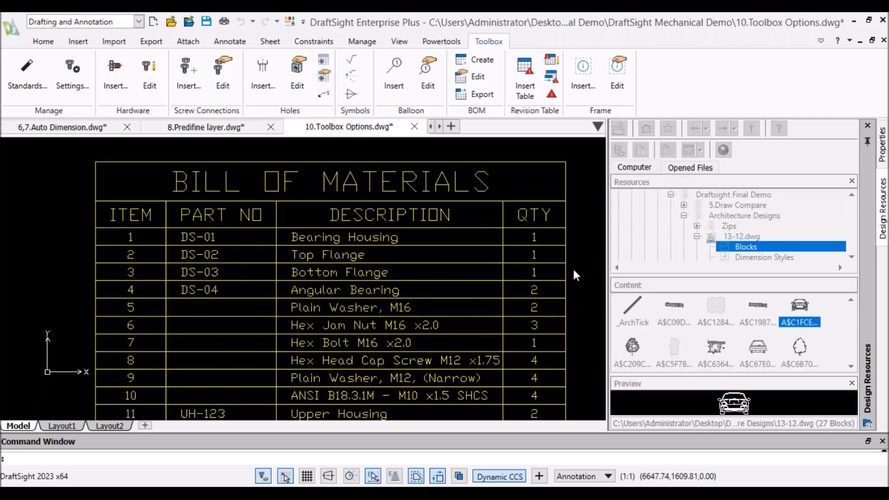
scroll(573, 268, down, 1)
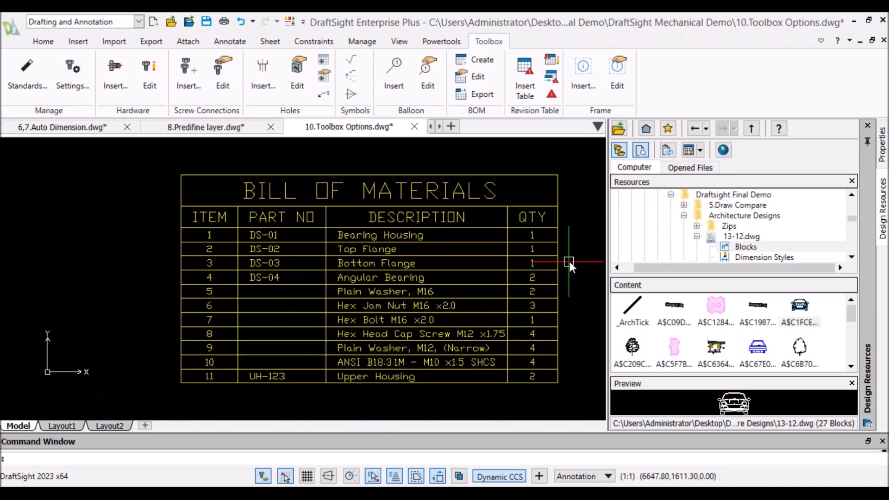
scroll(569, 261, down, 1)
scroll(571, 260, up, 1)
middle_drag(570, 259, 555, 242)
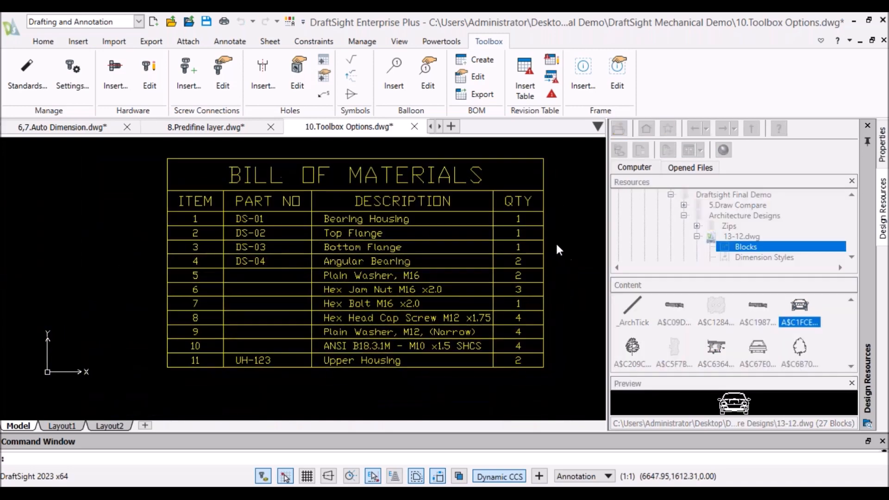
Start a hole table for the circular plan view and set its origin at the center of the flange.
scroll(556, 242, down, 1)
scroll(556, 243, up, 1)
scroll(557, 244, down, 1)
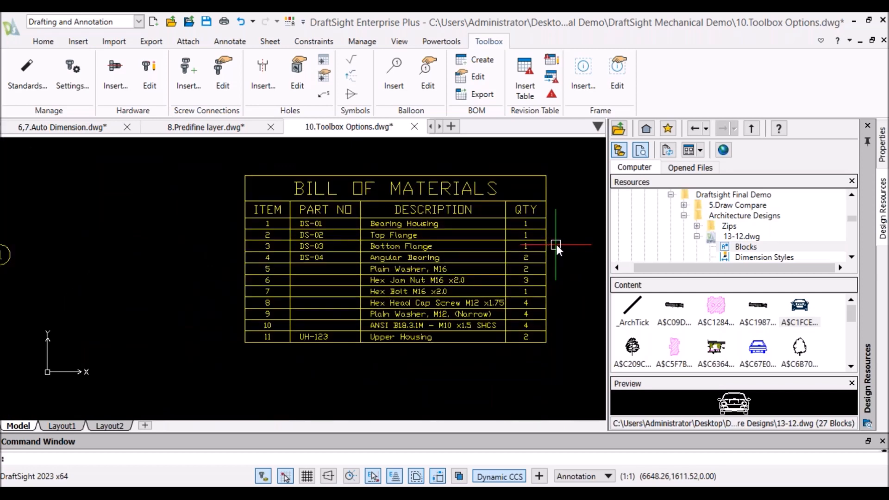
scroll(557, 244, down, 1)
scroll(556, 249, up, 1)
scroll(557, 249, down, 2)
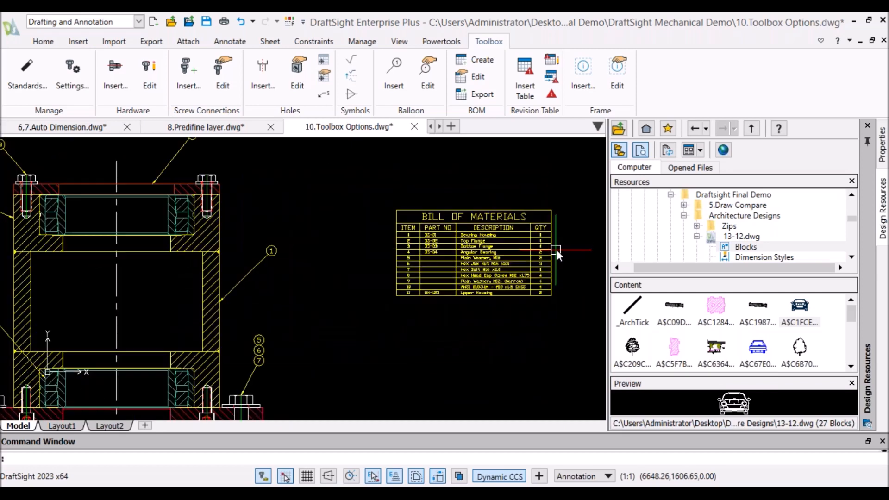
scroll(557, 251, down, 2)
middle_drag(504, 308, 449, 174)
scroll(392, 274, up, 1)
middle_drag(393, 274, 474, 223)
scroll(461, 235, up, 1)
scroll(462, 235, down, 2)
scroll(472, 233, up, 1)
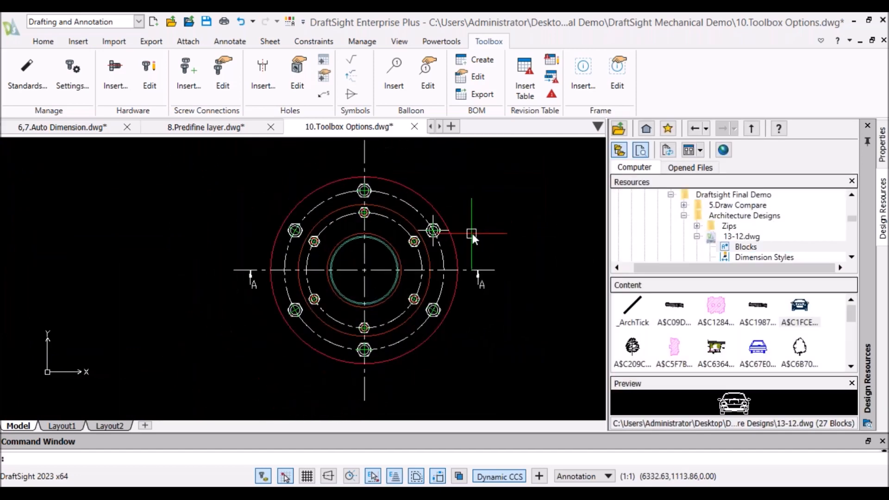
scroll(332, 266, up, 1)
scroll(354, 261, down, 2)
scroll(396, 257, up, 2)
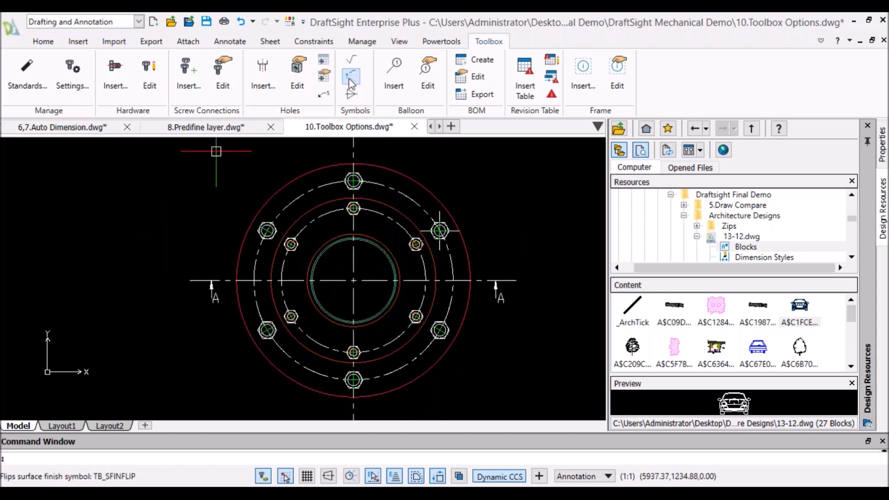
click(324, 61)
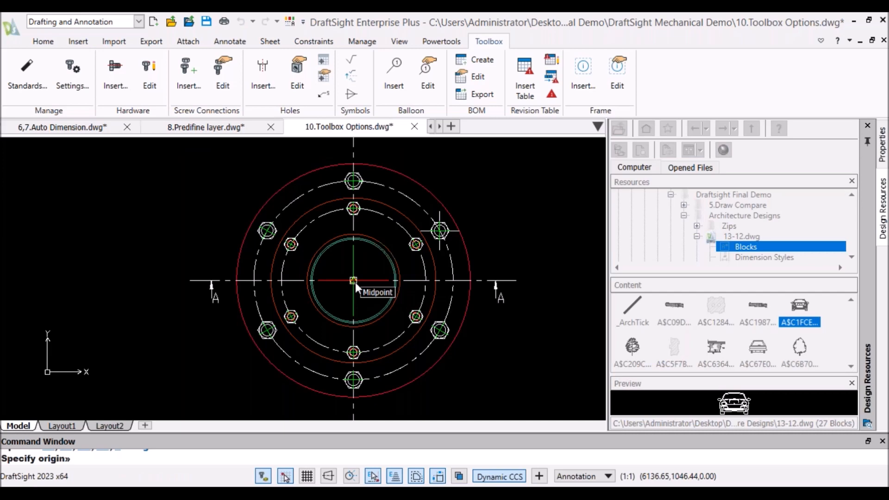
click(353, 280)
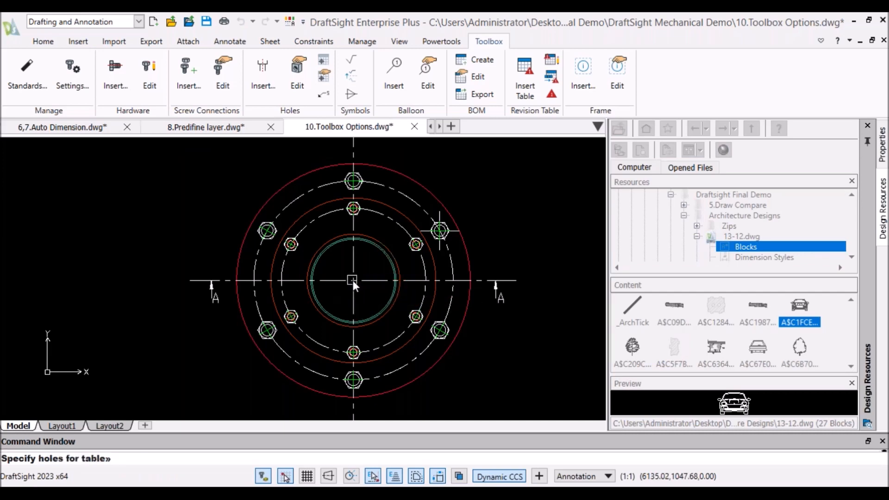
Include all holes of the plan view in the hole table and place the table in the empty area right of the view.
scroll(365, 275, down, 1)
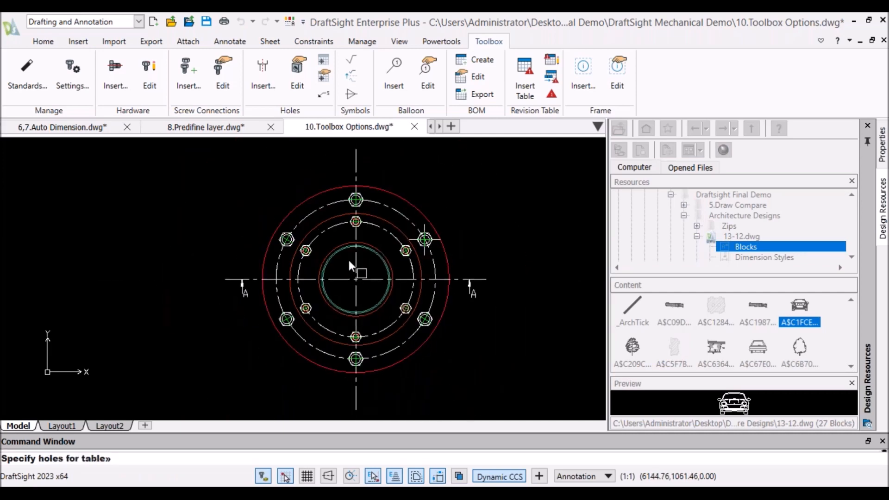
click(231, 165)
click(515, 404)
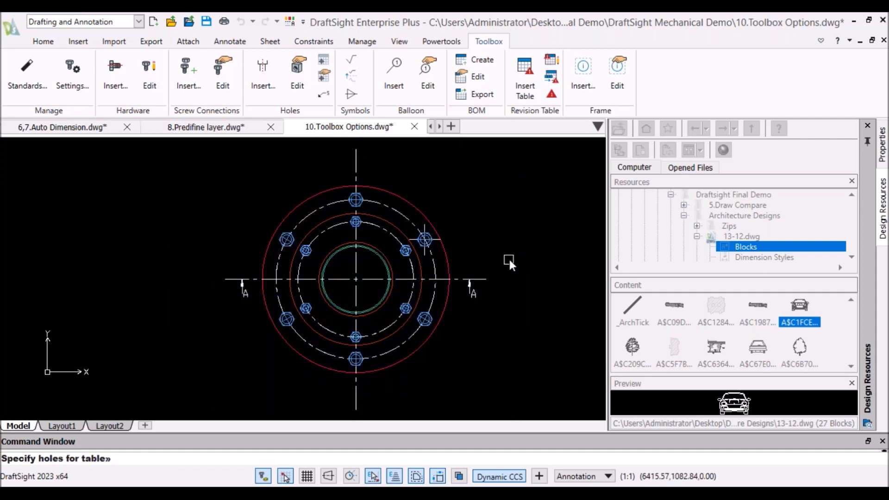
key(Return)
middle_drag(506, 252, 382, 250)
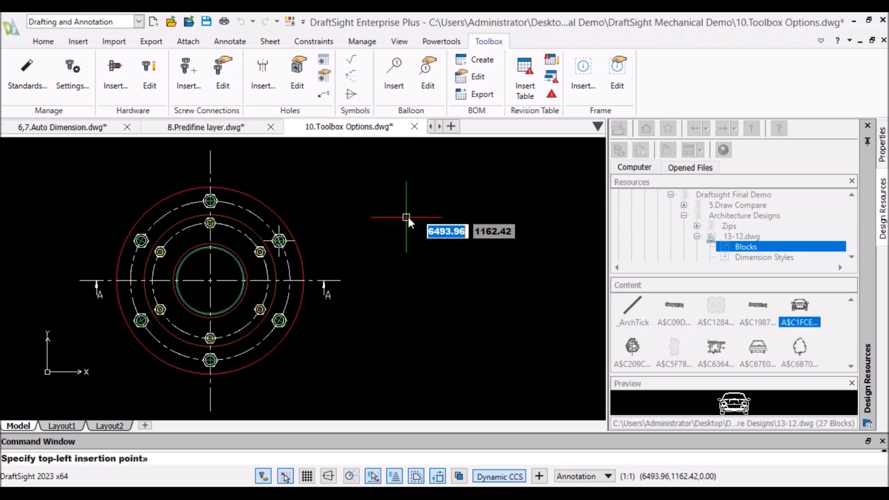
click(406, 217)
Examine the label, X and Y coordinate and size entries in the hole table.
scroll(480, 229, up, 3)
scroll(439, 229, up, 2)
scroll(349, 202, up, 2)
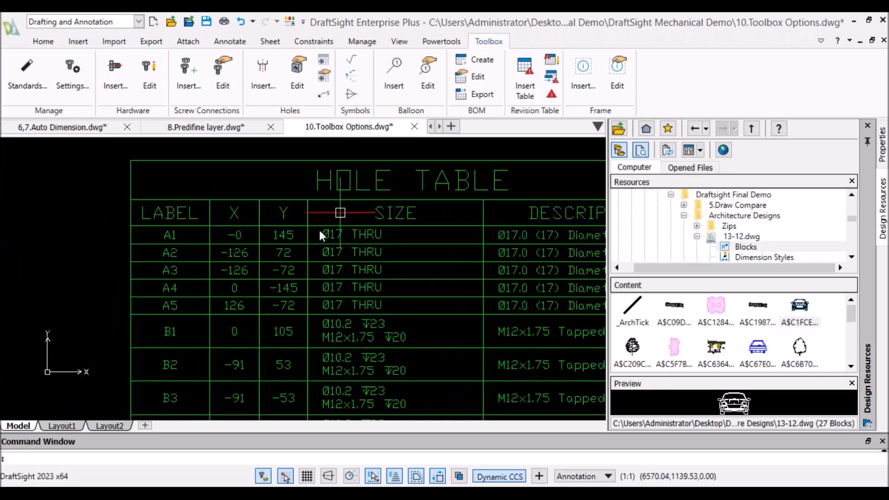
scroll(384, 239, down, 2)
scroll(385, 240, up, 2)
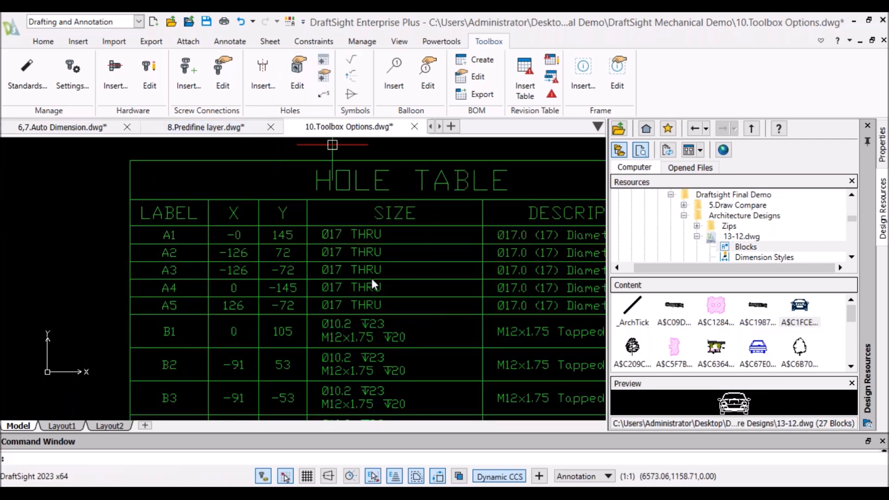
scroll(390, 266, down, 2)
scroll(284, 244, up, 4)
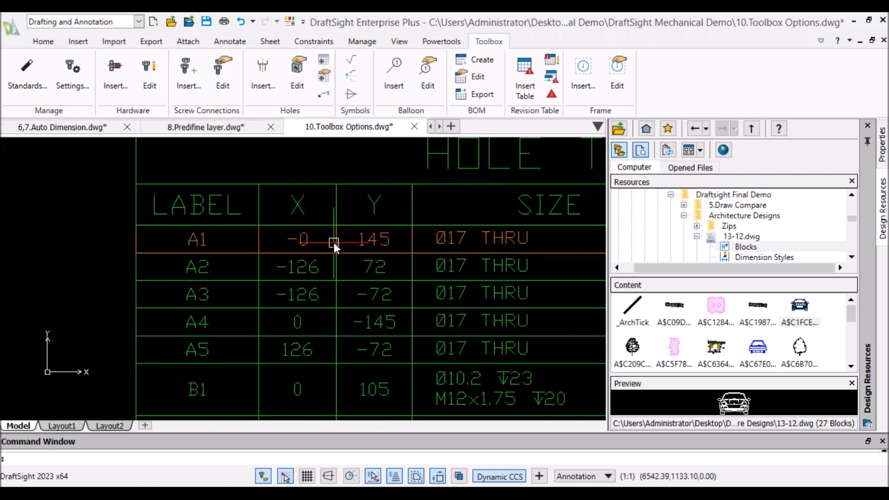
scroll(333, 242, down, 1)
scroll(334, 199, down, 1)
scroll(254, 230, down, 3)
Compare the hole labels and origin marker in the plan view with the coordinate, size and description columns of the hole table.
middle_drag(217, 230, 339, 224)
middle_drag(284, 213, 406, 211)
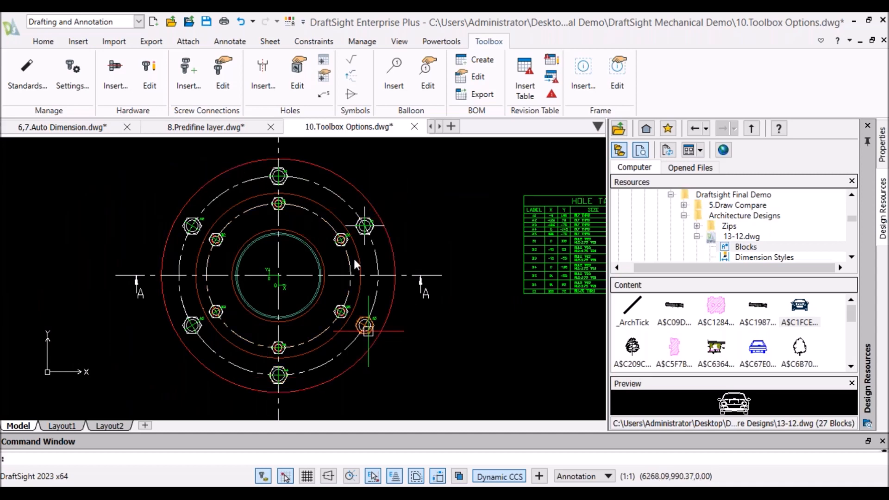
scroll(280, 191, up, 2)
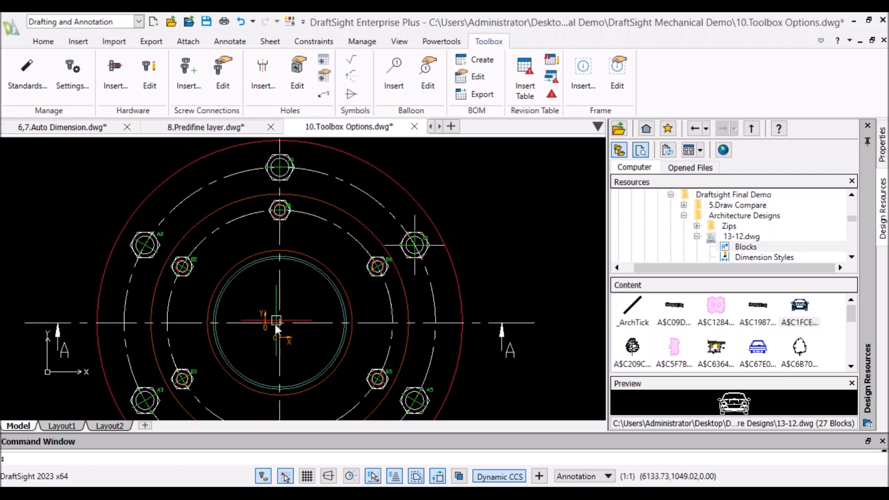
scroll(304, 307, down, 3)
scroll(467, 282, up, 2)
middle_drag(461, 280, 352, 268)
scroll(416, 241, up, 3)
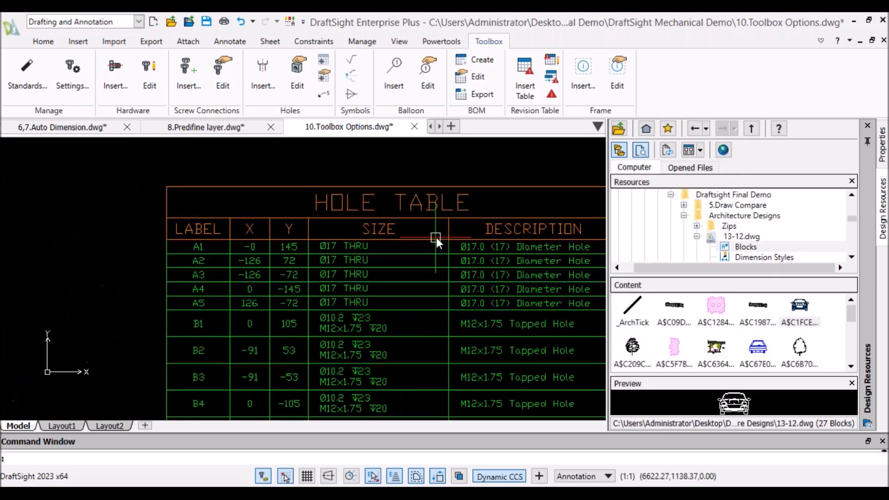
scroll(277, 250, up, 2)
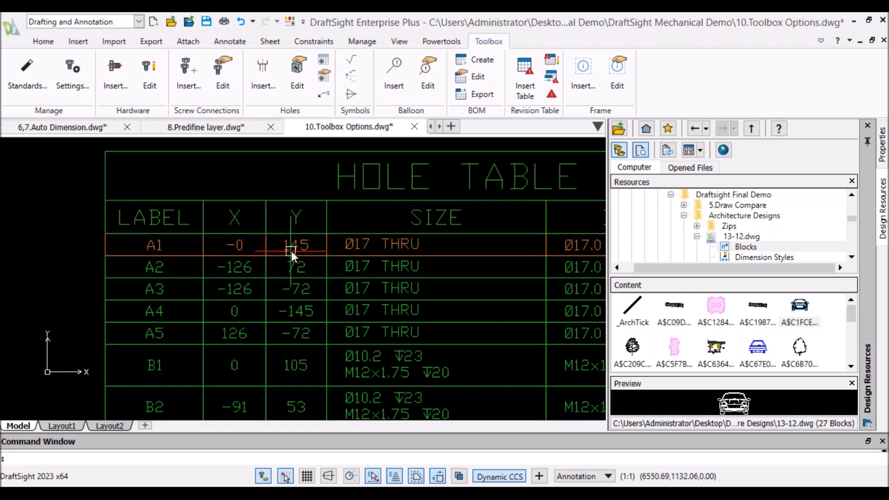
middle_drag(435, 246, 314, 259)
middle_drag(456, 260, 406, 261)
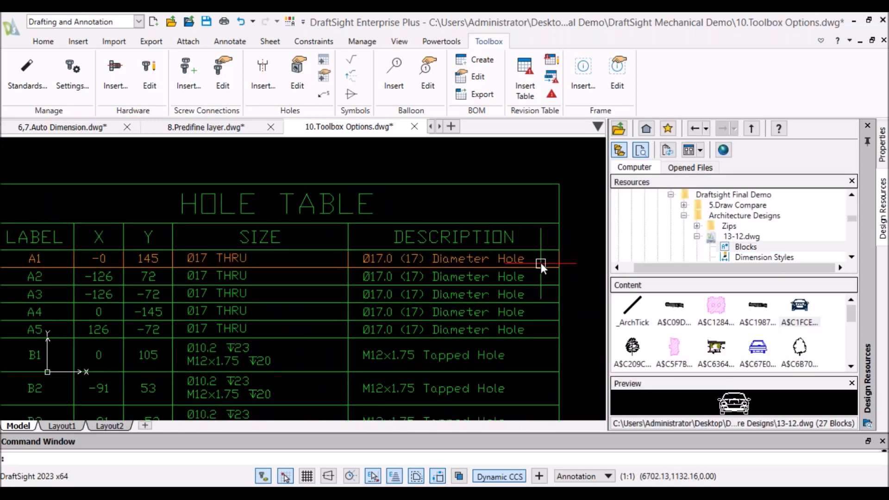
scroll(341, 257, down, 1)
middle_drag(261, 253, 428, 248)
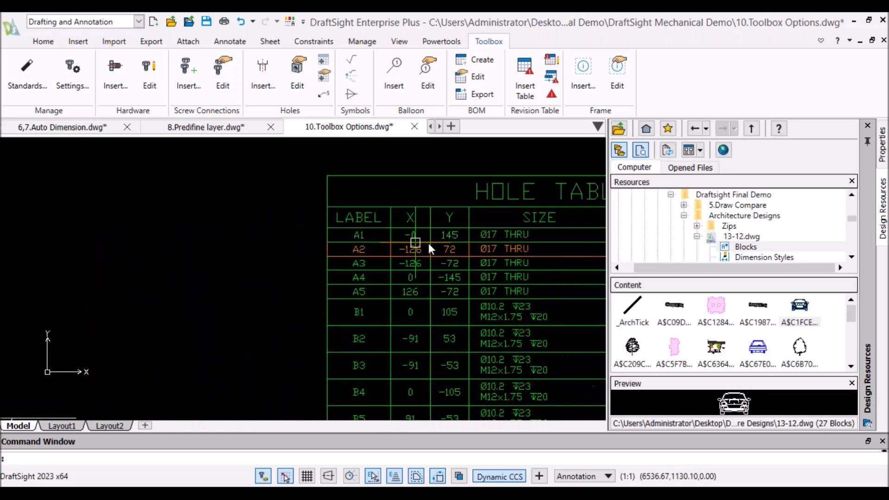
scroll(224, 224, down, 3)
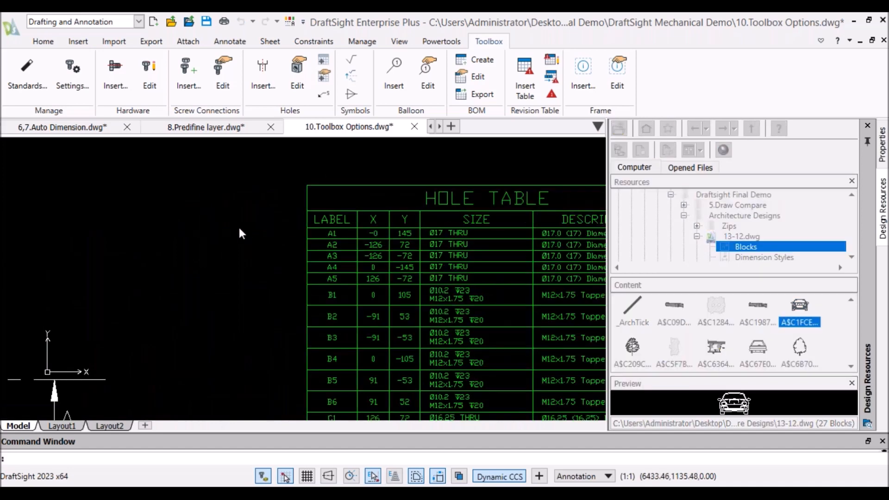
Examine the A1 label beside the uppermost outer hole and match it with its row in the hole table.
middle_drag(135, 218, 354, 215)
middle_drag(207, 201, 360, 223)
scroll(292, 175, up, 5)
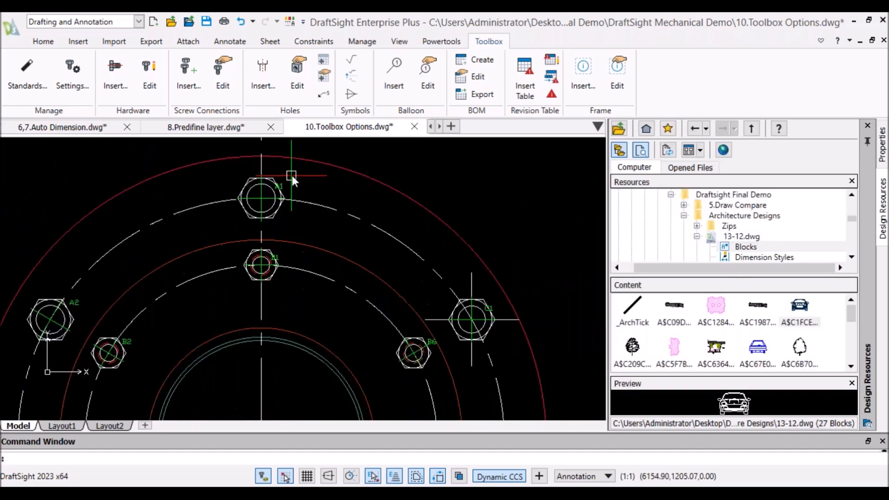
middle_drag(304, 185, 363, 182)
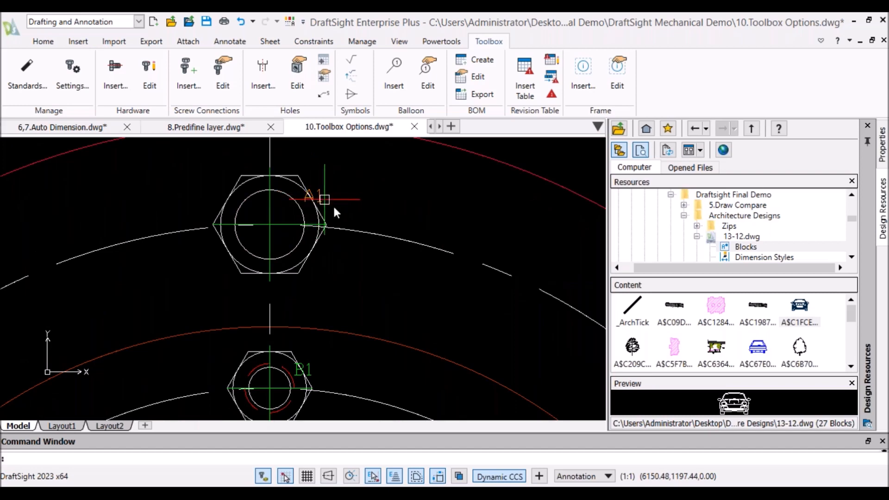
scroll(312, 187, up, 1)
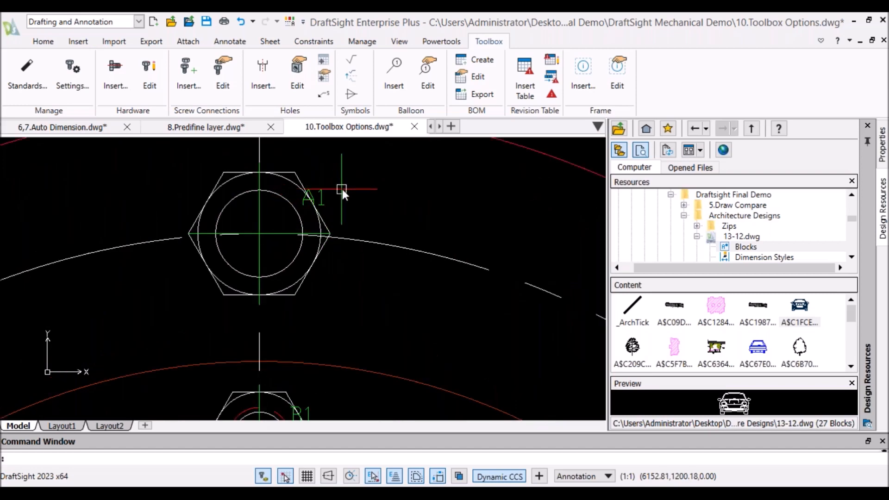
scroll(362, 199, down, 2)
scroll(365, 205, up, 1)
scroll(365, 204, up, 2)
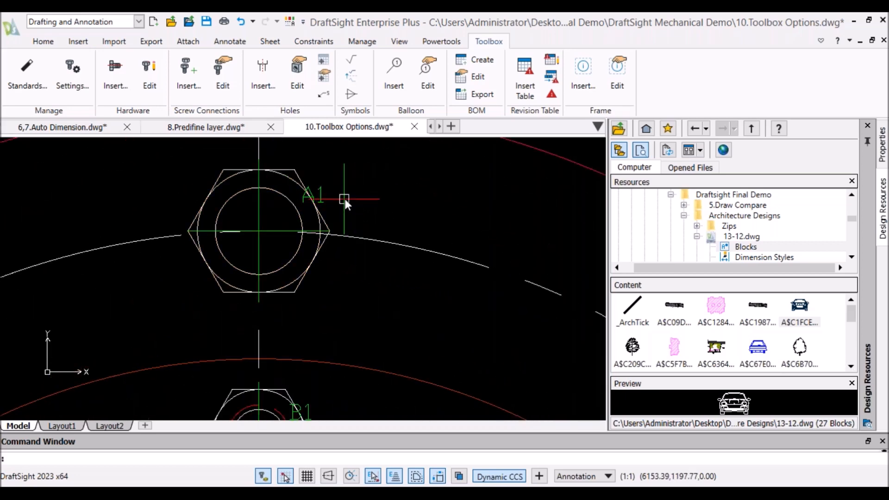
scroll(344, 199, up, 1)
middle_drag(344, 199, 397, 224)
scroll(358, 216, down, 1)
scroll(360, 216, down, 4)
middle_drag(357, 245, 330, 201)
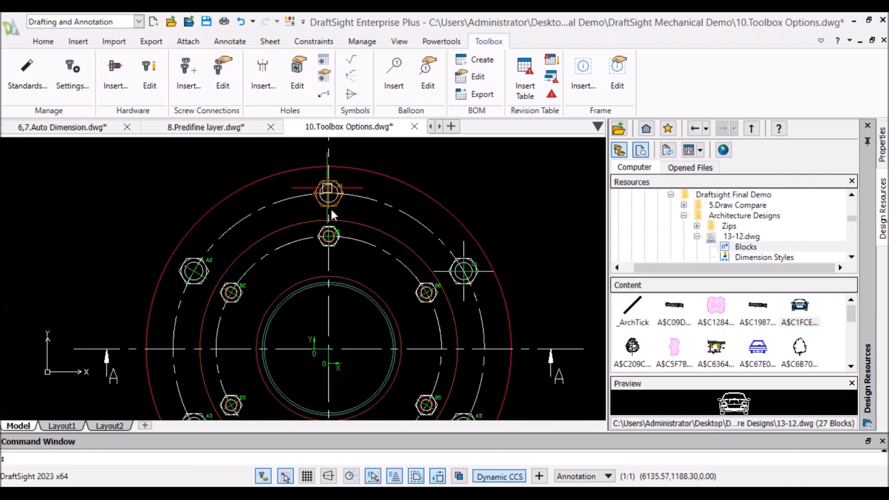
scroll(393, 232, down, 4)
scroll(508, 248, up, 4)
scroll(534, 257, up, 3)
scroll(485, 279, down, 1)
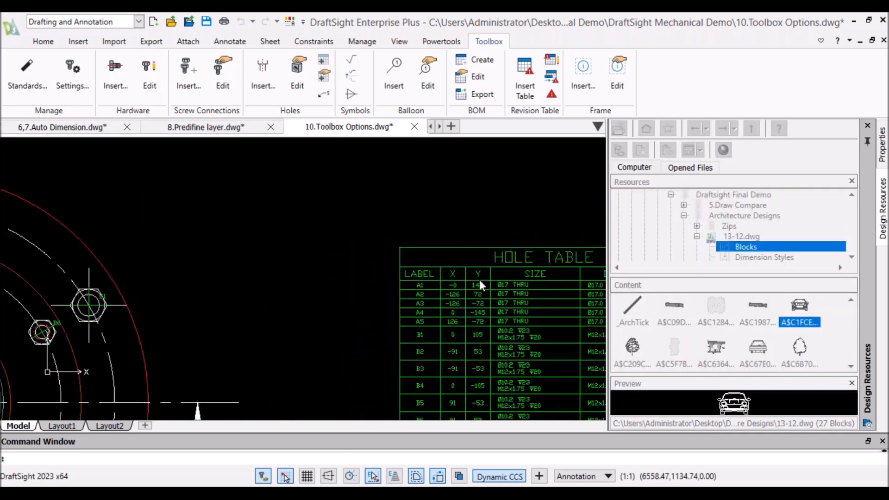
scroll(317, 253, down, 4)
scroll(366, 238, down, 3)
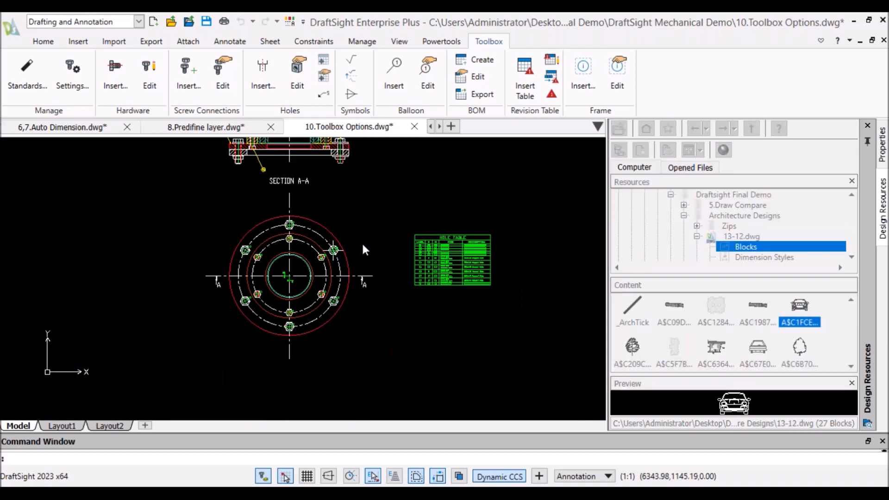
Check the Tools slide in the PowerPoint slide show and return to DraftSight to display the drawing 11.Tables with formula.dwg.
click(421, 451)
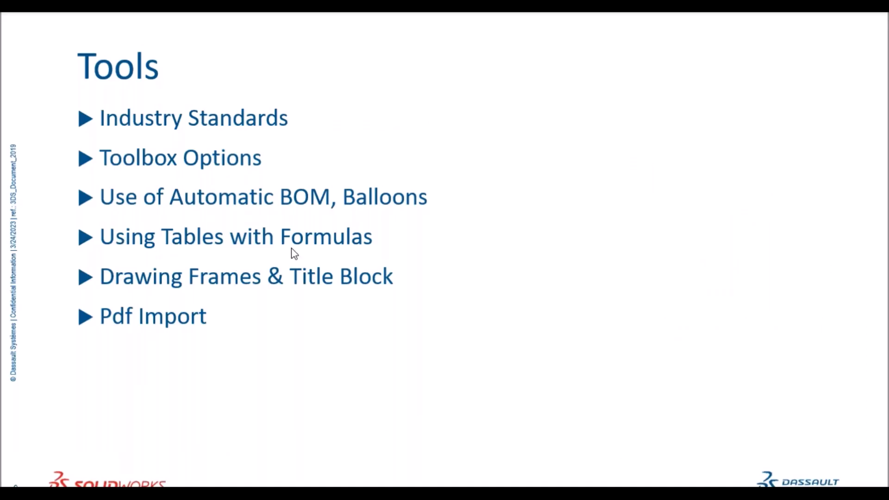
key(alt+Tab)
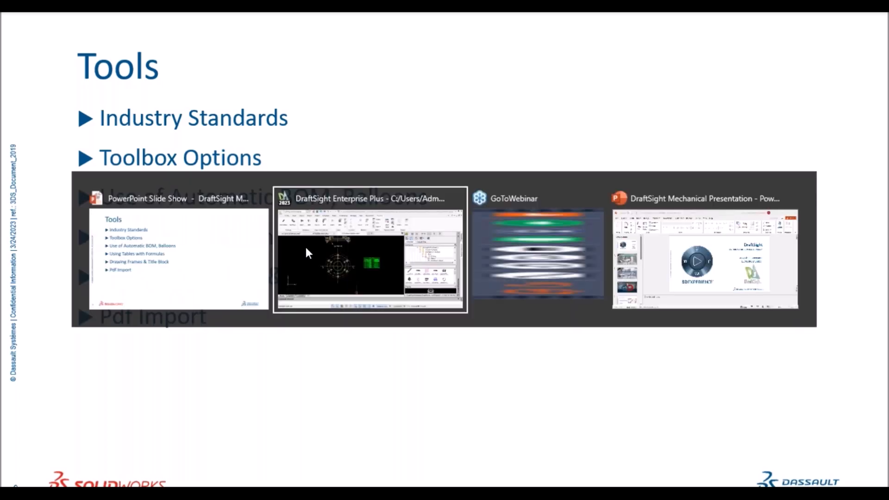
click(439, 127)
click(348, 128)
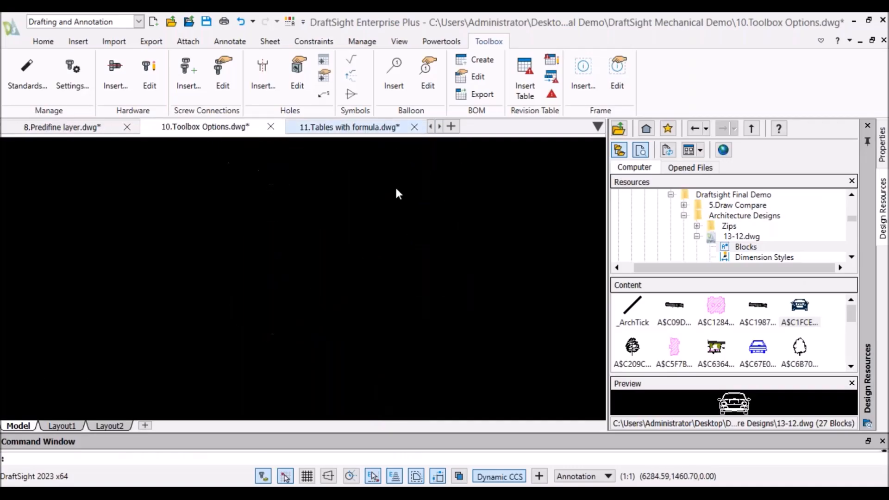
Look over the drawing's views and locate the Structural Details List table.
scroll(425, 252, down, 1)
scroll(425, 253, up, 2)
scroll(428, 252, down, 1)
scroll(428, 253, down, 1)
scroll(425, 250, up, 1)
scroll(279, 200, up, 2)
mouse_move(269, 198)
middle_down()
mouse_move(258, 190)
mouse_move(303, 194)
middle_up()
scroll(303, 193, up, 2)
scroll(303, 193, down, 1)
middle_drag(398, 283, 320, 170)
scroll(388, 192, down, 1)
scroll(489, 324, down, 3)
middle_drag(491, 325, 371, 255)
scroll(418, 298, up, 6)
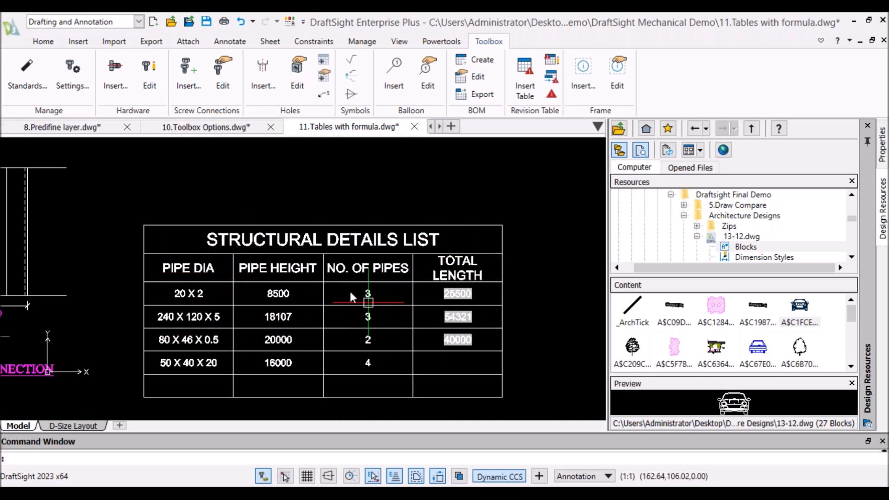
Examine the pipe diameter, pipe height, number of pipes and total length columns in the Structural Details List table.
scroll(436, 326, up, 2)
scroll(435, 336, down, 1)
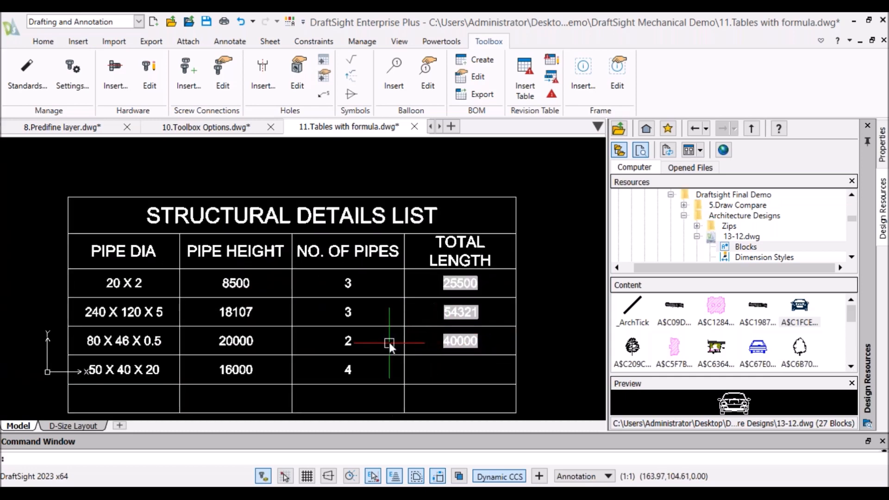
middle_drag(389, 342, 435, 325)
middle_drag(368, 279, 333, 269)
scroll(271, 279, up, 1)
scroll(418, 293, down, 1)
scroll(483, 297, up, 2)
middle_drag(483, 297, 453, 295)
scroll(452, 294, down, 1)
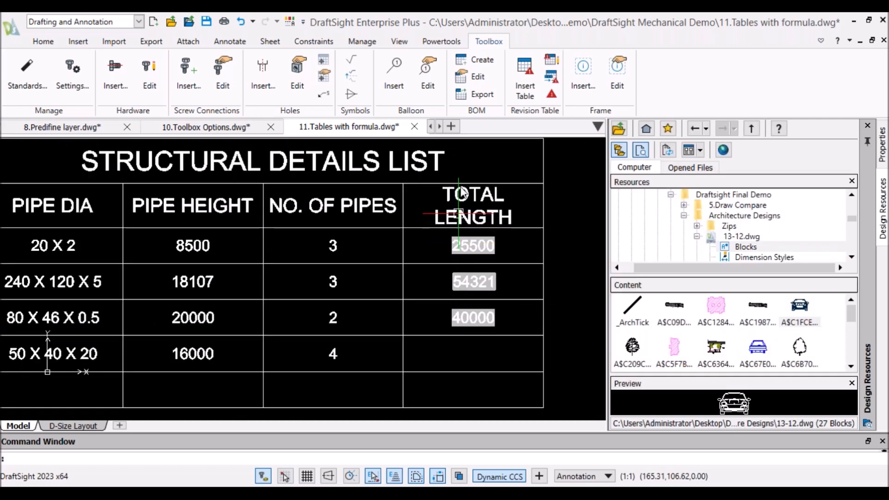
scroll(483, 254, down, 1)
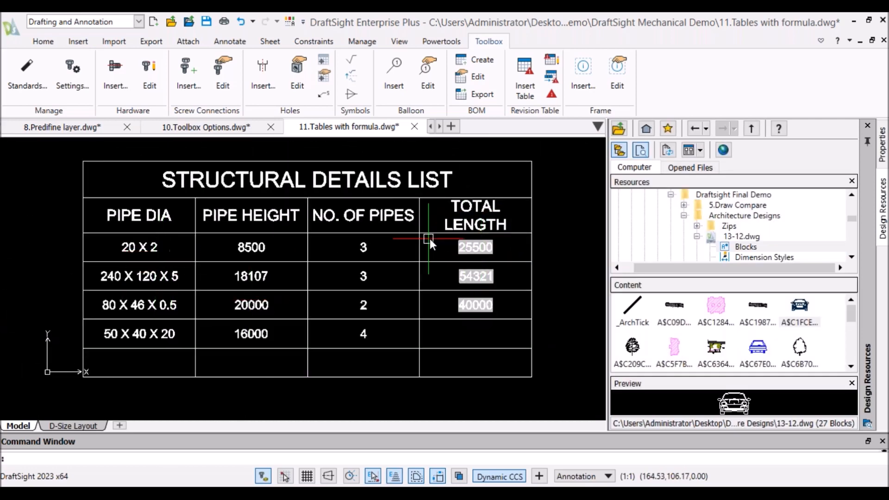
scroll(431, 240, up, 1)
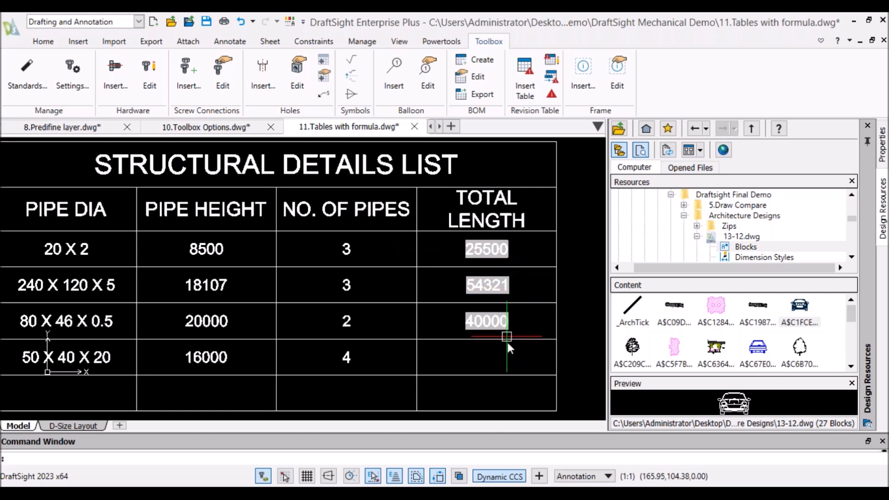
scroll(505, 347, down, 2)
scroll(502, 352, up, 1)
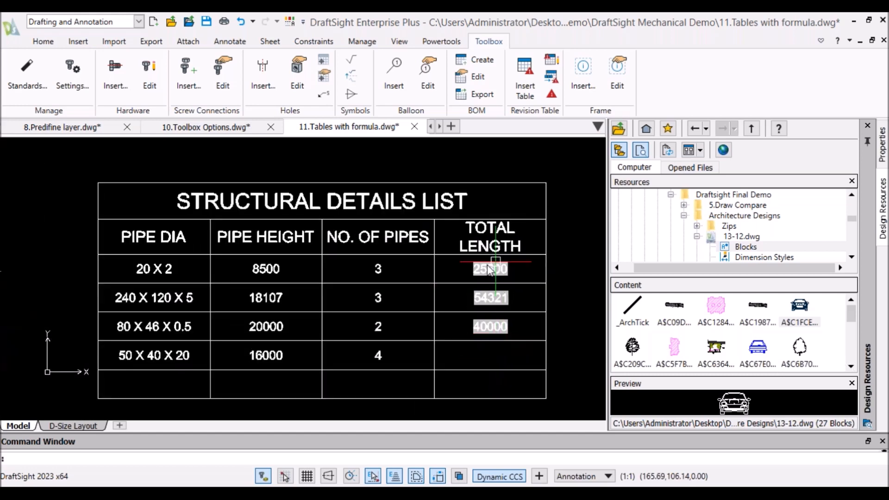
Insert a Sum formula over the range C2:D5 in the Total Length cell of the 50 X 40 X 20 pipe row.
click(496, 357)
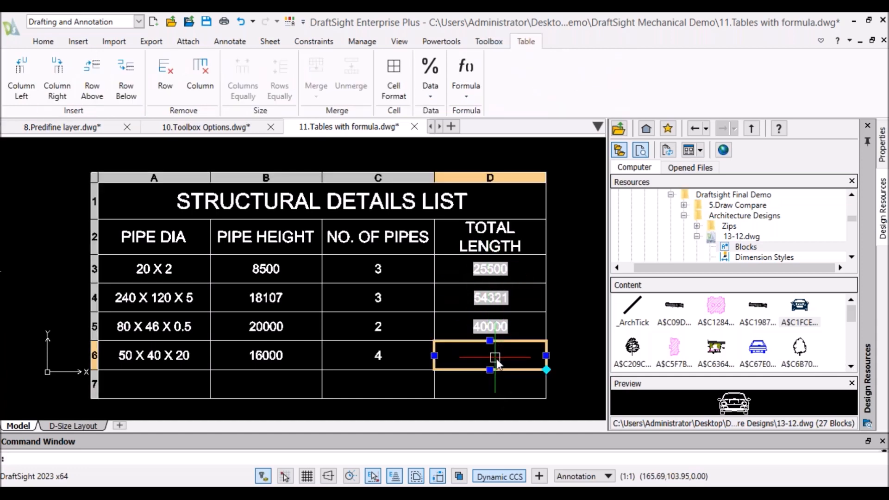
click(468, 98)
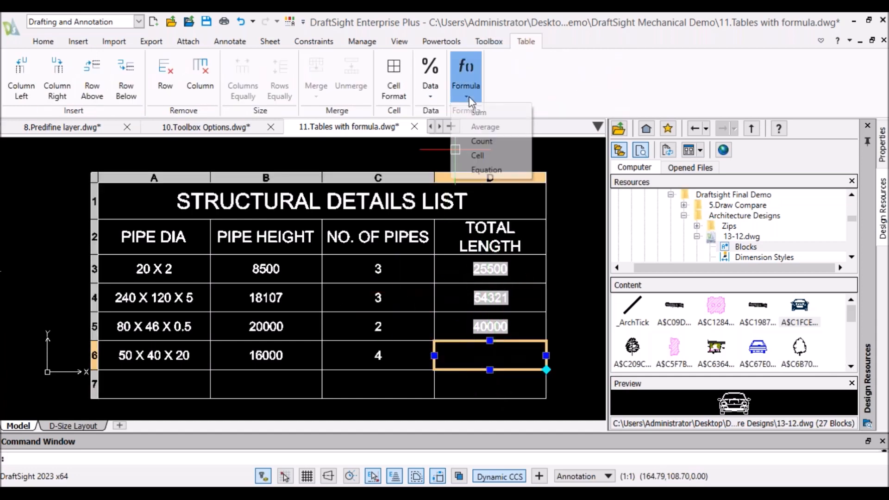
click(489, 113)
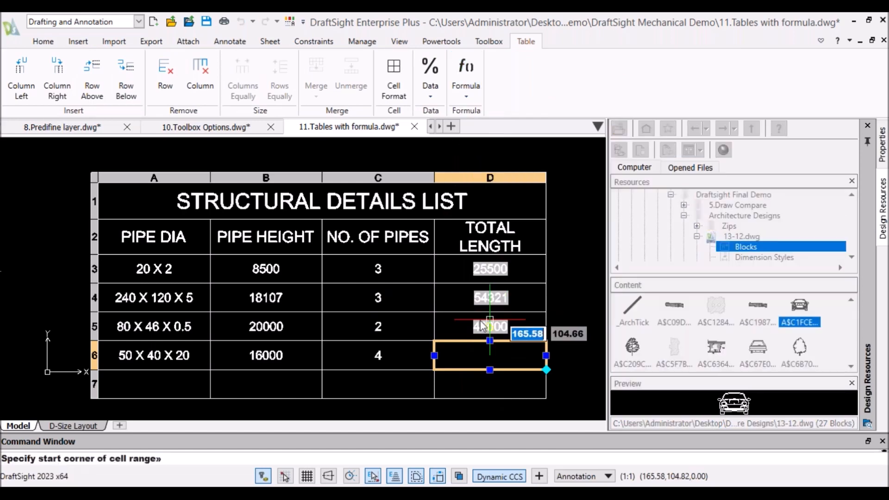
click(434, 254)
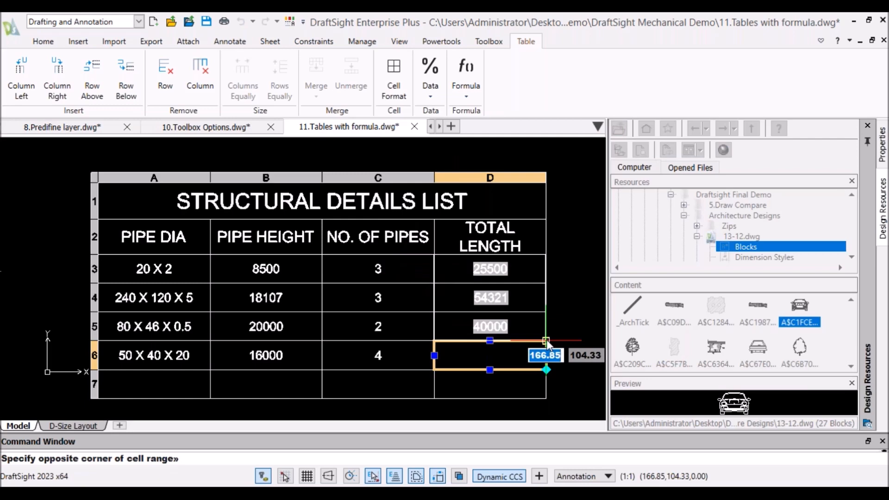
click(546, 341)
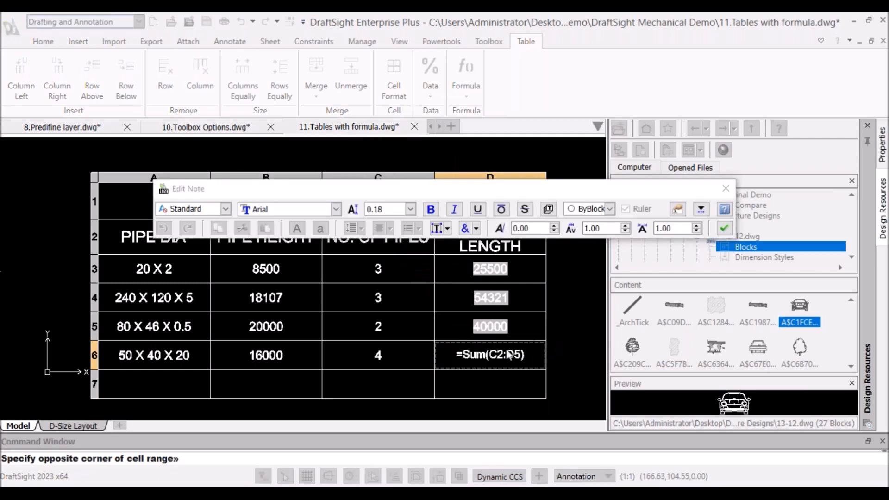
click(724, 228)
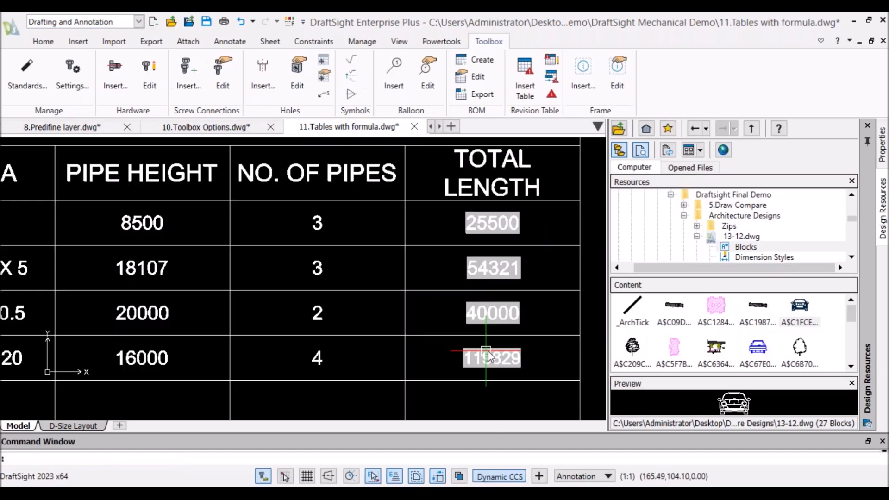
Clear the Sum formula from the Total Length cell of the 50 X 40 X 20 pipe row.
click(529, 357)
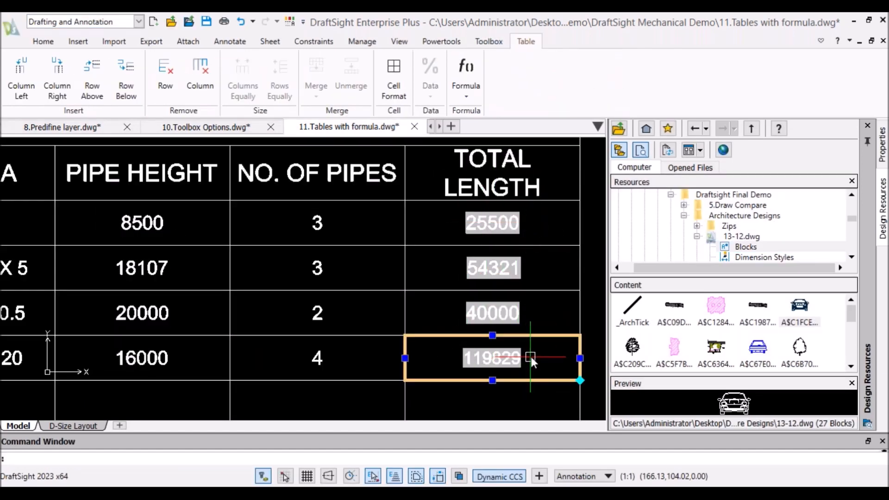
key(Delete)
scroll(511, 280, down, 3)
scroll(529, 274, up, 2)
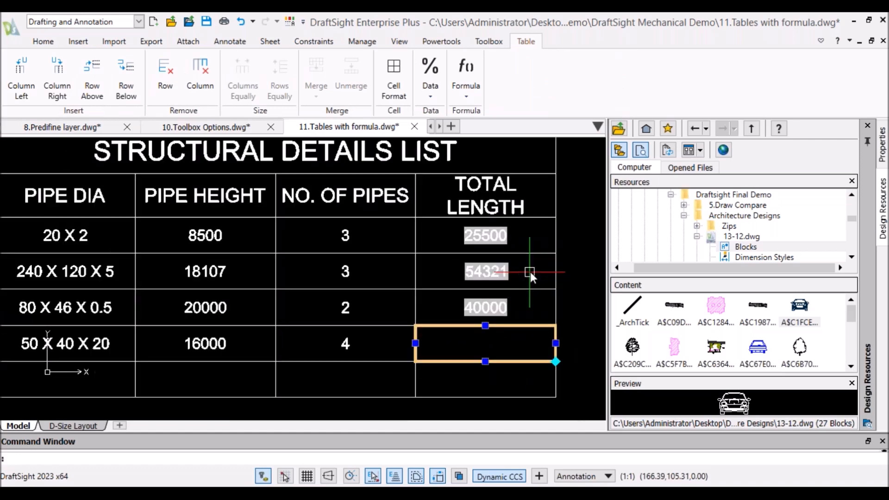
scroll(529, 271, down, 1)
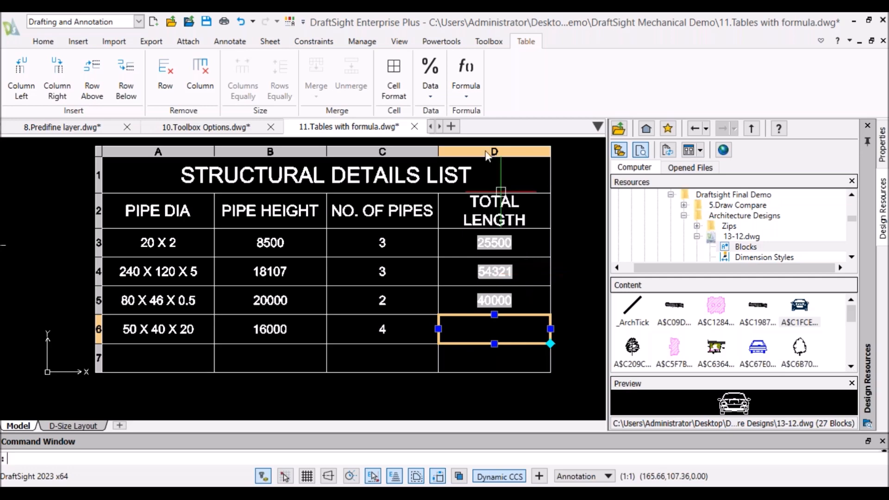
Insert an Average formula over the range C2:D5 in the Total Length cell of the 50 X 40 X 20 pipe row and examine it.
click(466, 96)
click(484, 126)
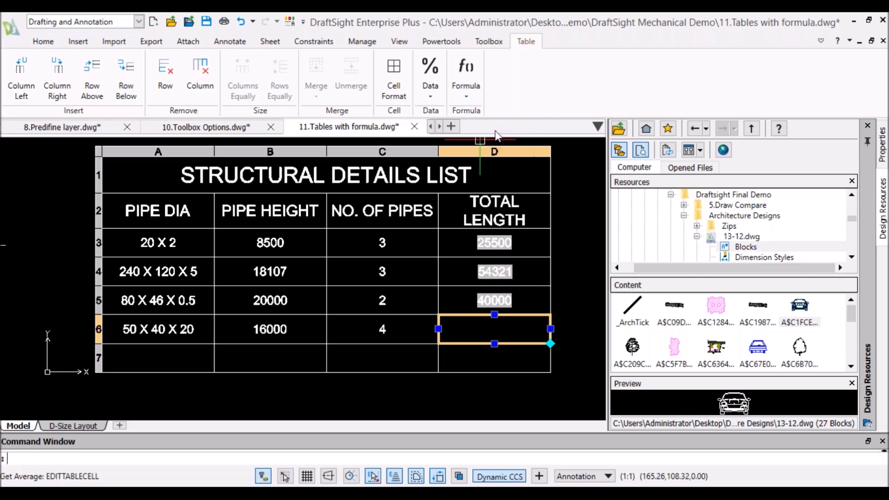
click(437, 228)
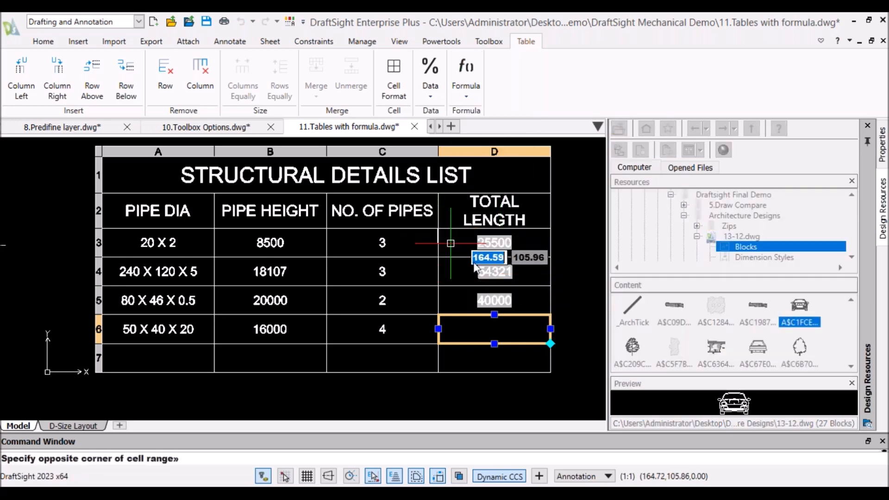
click(551, 313)
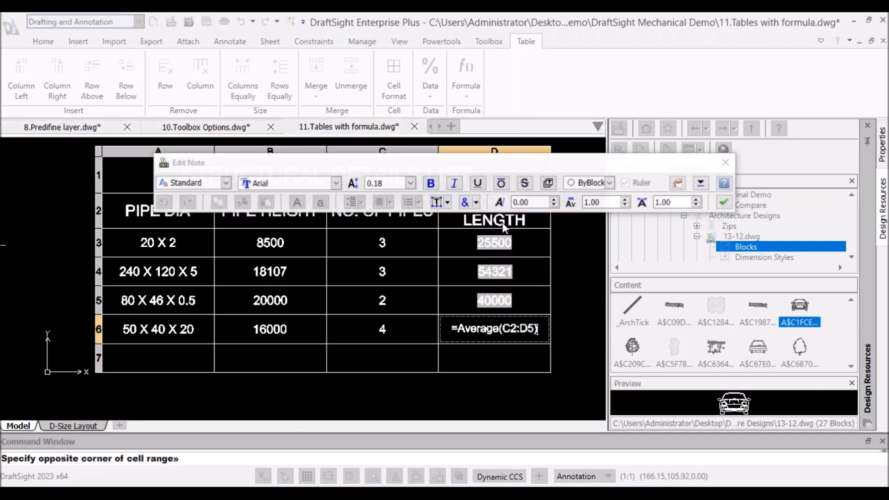
click(723, 201)
scroll(522, 337, up, 2)
scroll(522, 336, up, 1)
middle_drag(522, 314, 526, 340)
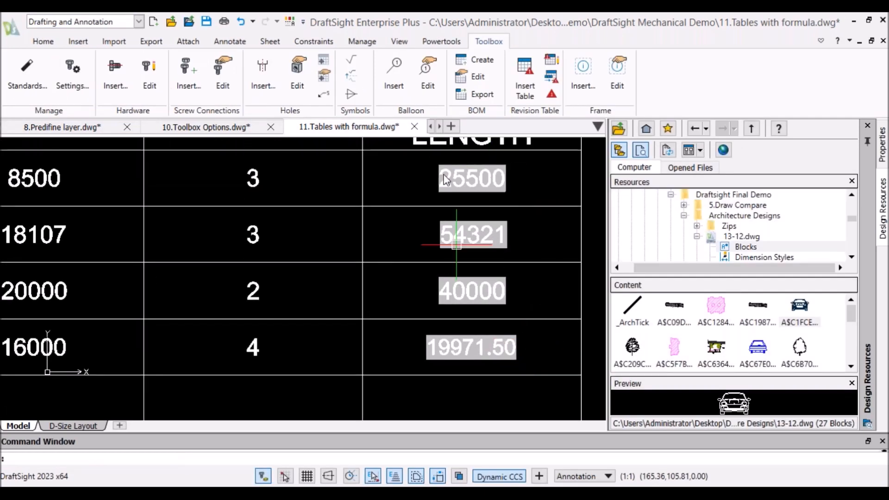
Clear the Average formula from the Total Length cell of the 50 X 40 X 20 row and check the available formula types.
scroll(538, 351, down, 2)
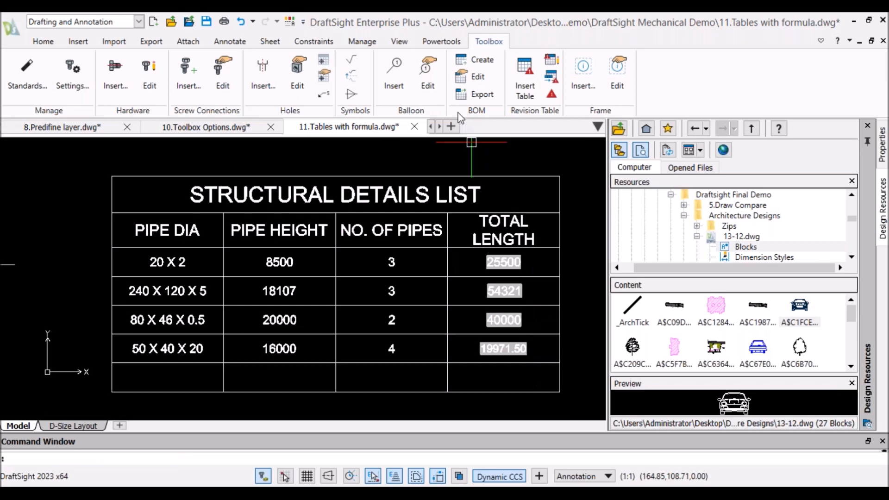
click(535, 343)
key(Delete)
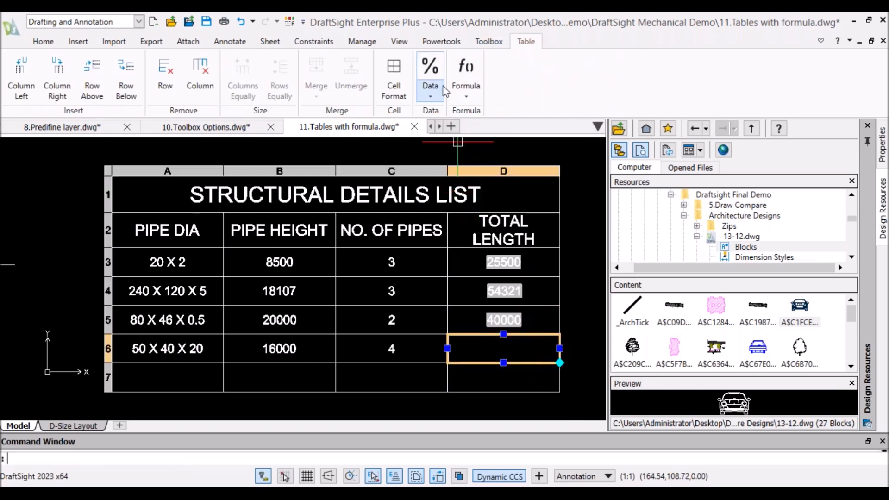
click(454, 96)
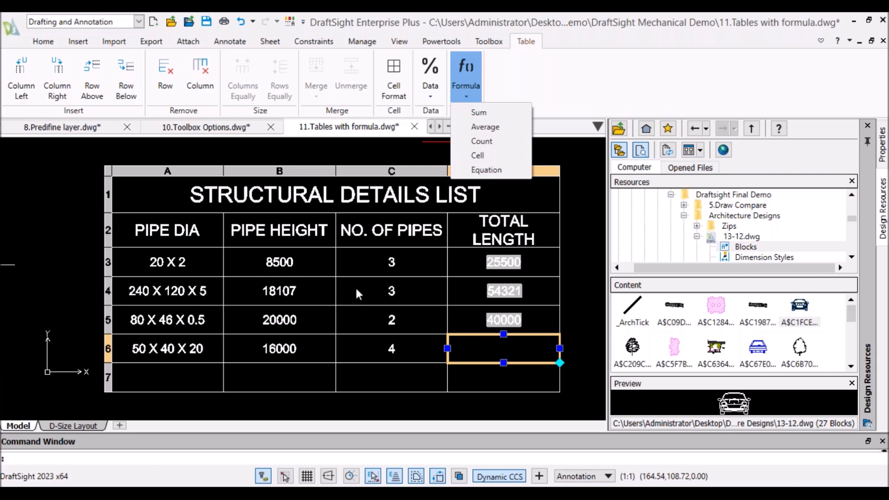
key(Escape)
Look over the Structural Details List table and the neighbouring structural details, and deselect the table cell.
scroll(363, 288, down, 1)
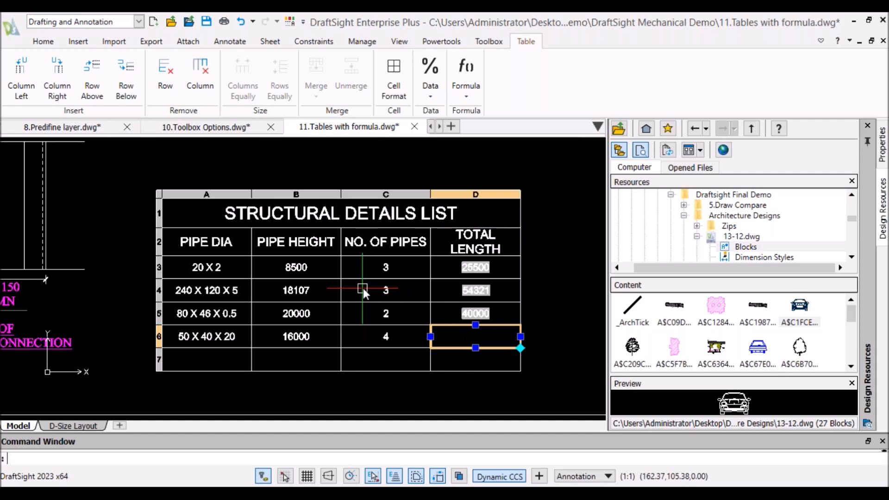
scroll(363, 288, down, 1)
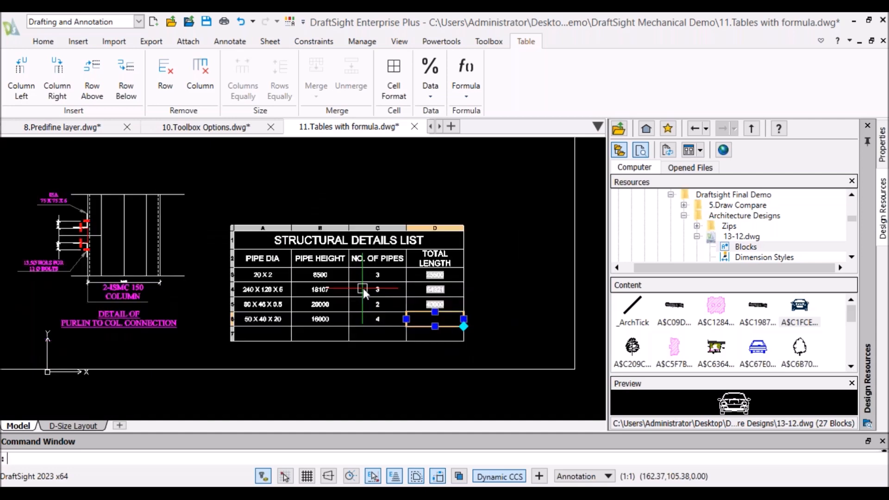
scroll(363, 288, down, 1)
scroll(363, 288, down, 1)
scroll(376, 235, up, 1)
scroll(375, 235, up, 1)
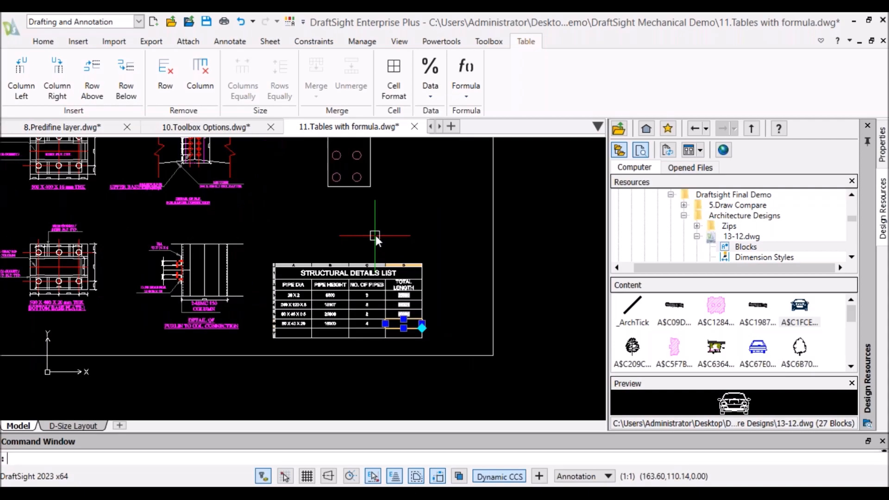
key(Escape)
scroll(394, 306, up, 2)
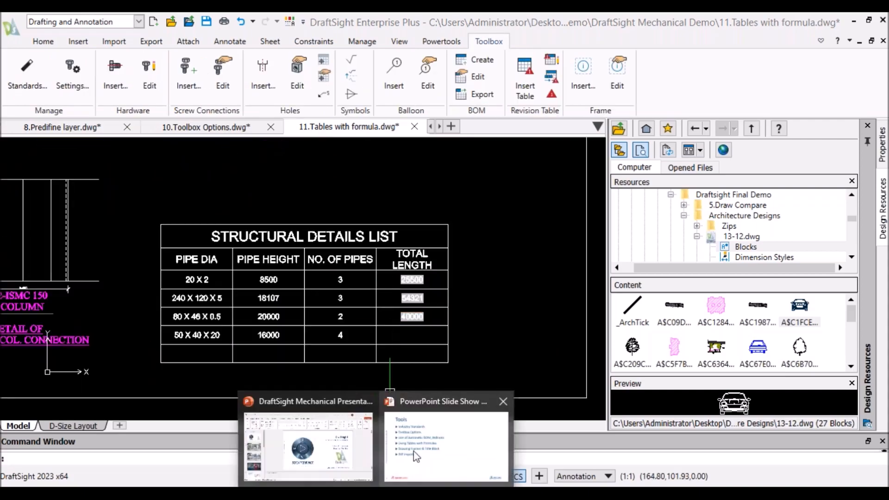
Check the Tools slide in the PowerPoint slide show, return to DraftSight and create a new blank drawing.
click(416, 456)
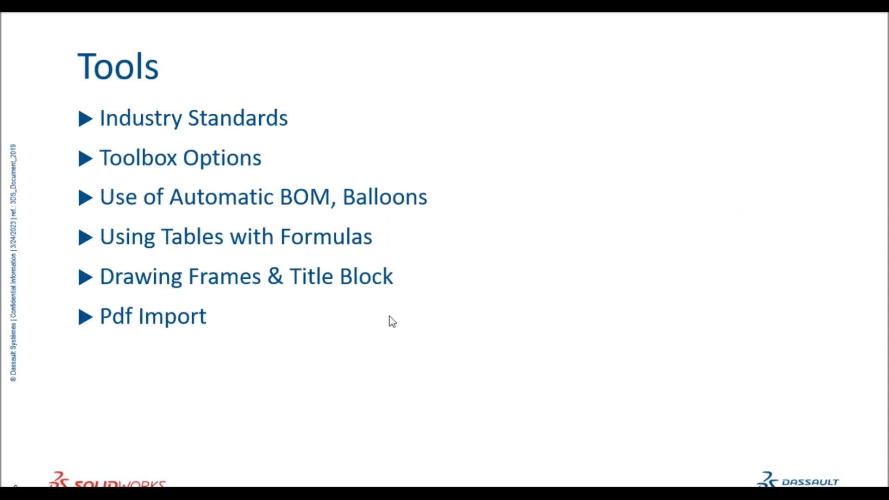
key(alt+Tab)
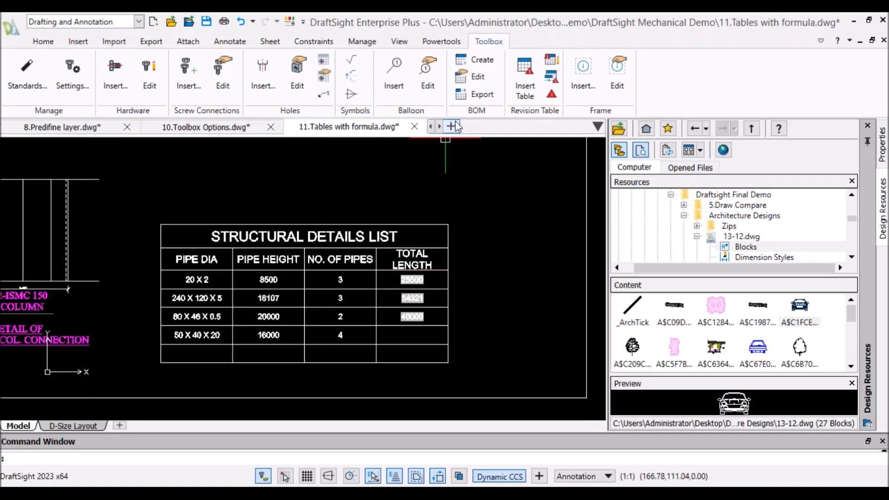
click(451, 127)
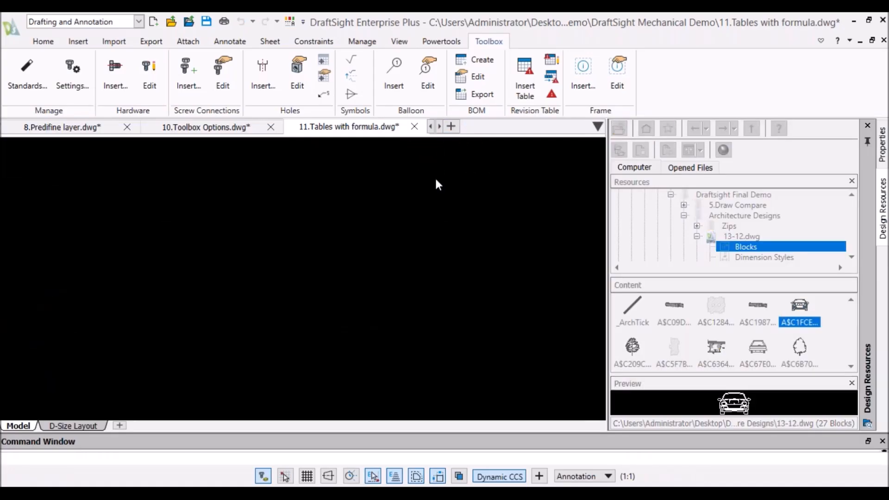
scroll(449, 238, up, 3)
middle_drag(449, 238, 404, 237)
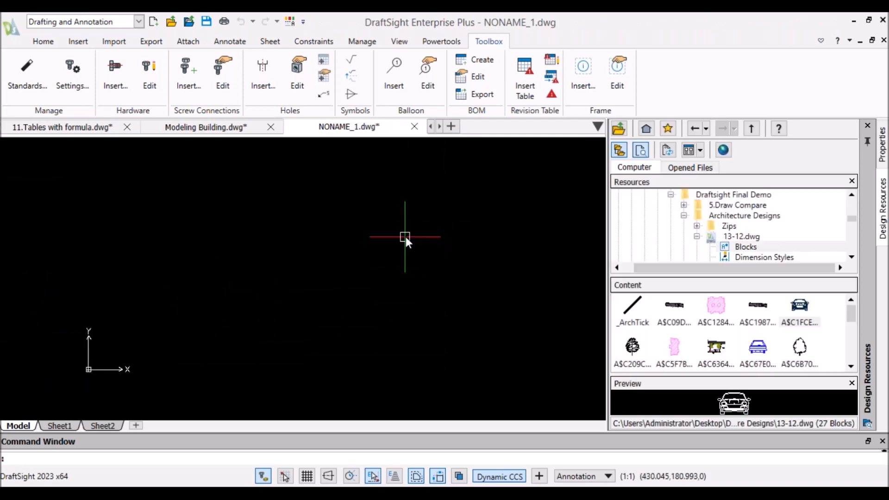
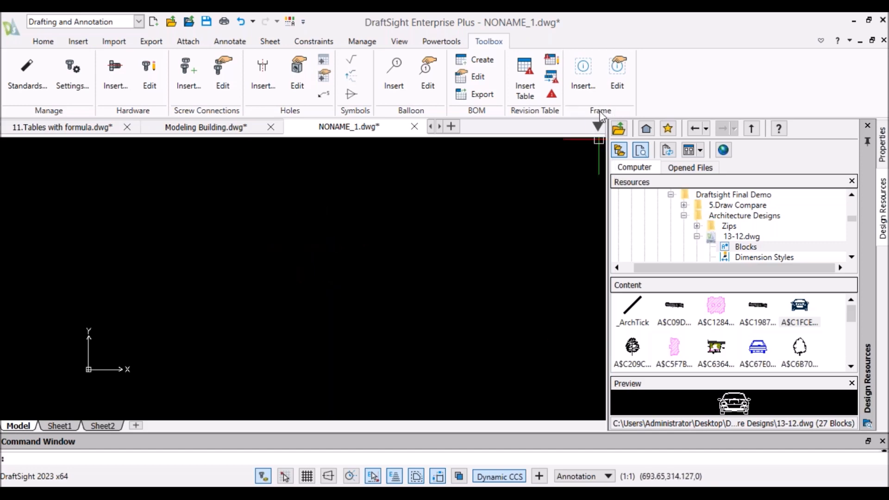
Set up an A3 420 x 297 MM frame with the ISO title block, using the default scale list at 1:1.
click(584, 74)
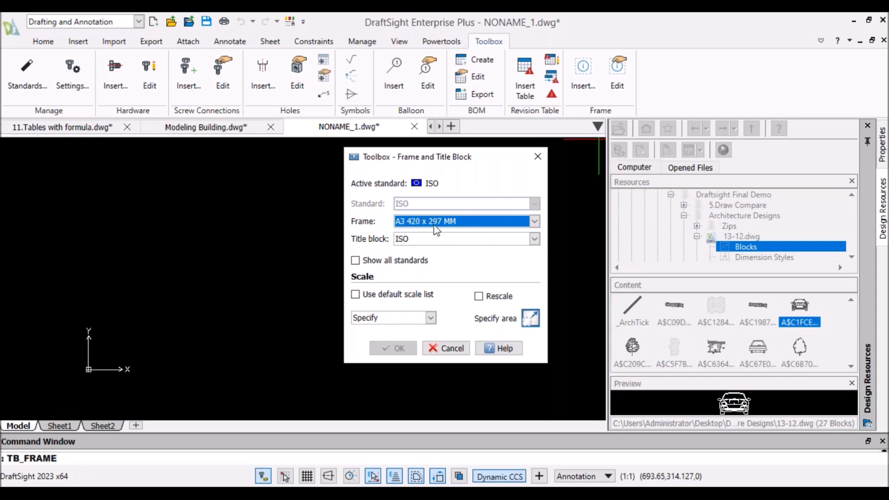
click(535, 221)
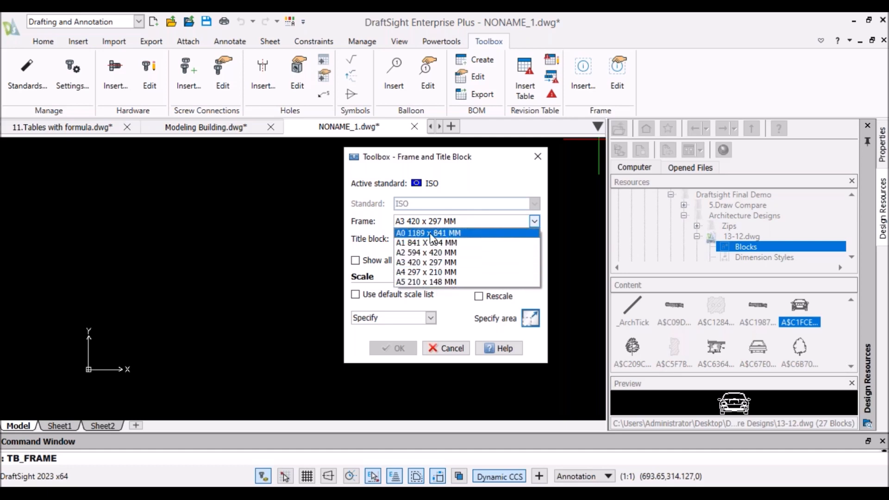
click(448, 262)
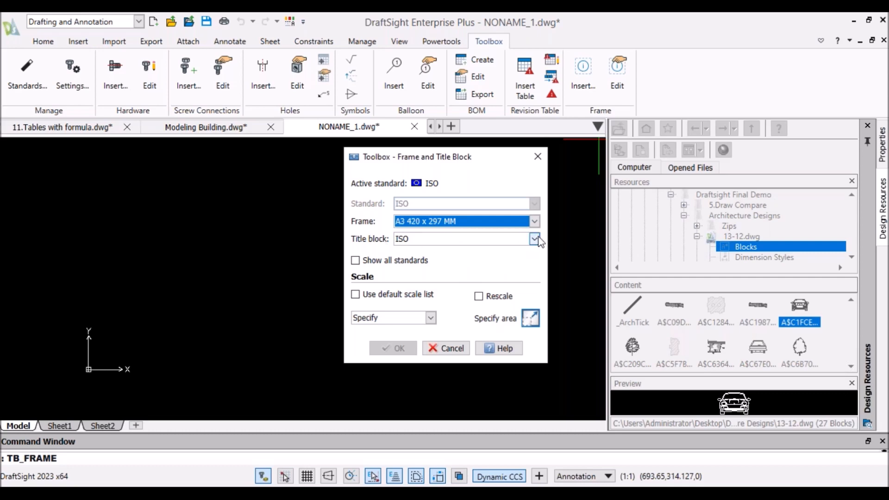
click(355, 295)
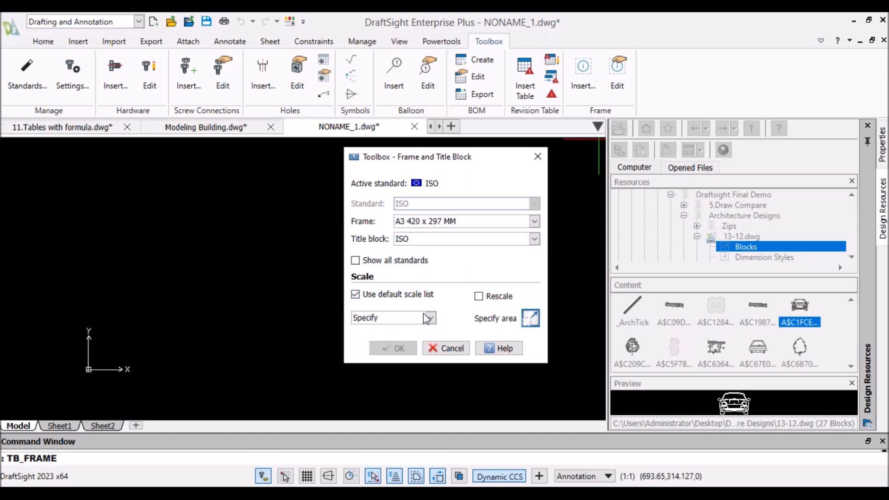
click(426, 318)
click(387, 339)
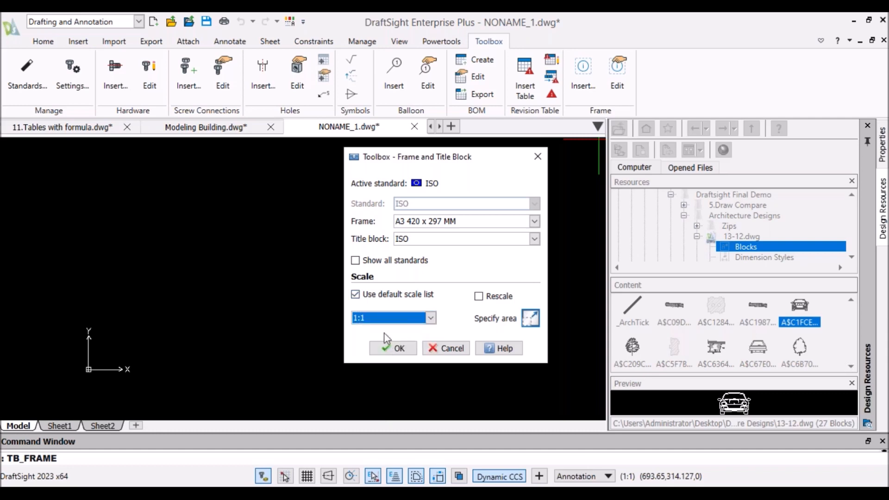
click(399, 349)
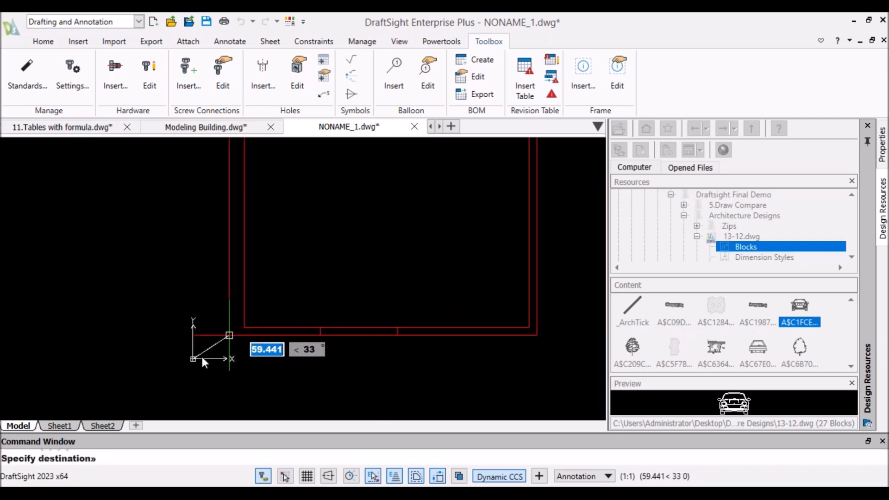
Place the A3 frame and title block at the drawing origin, 0,0.
scroll(226, 343, up, 2)
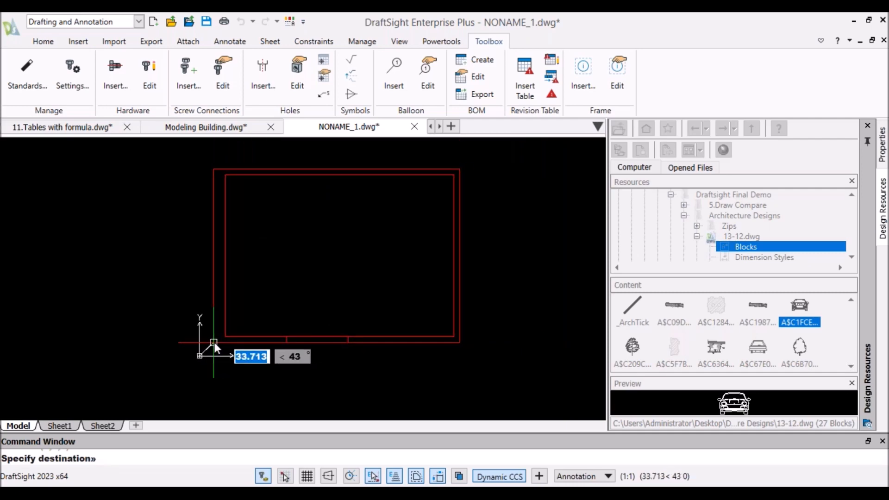
text(0,0)
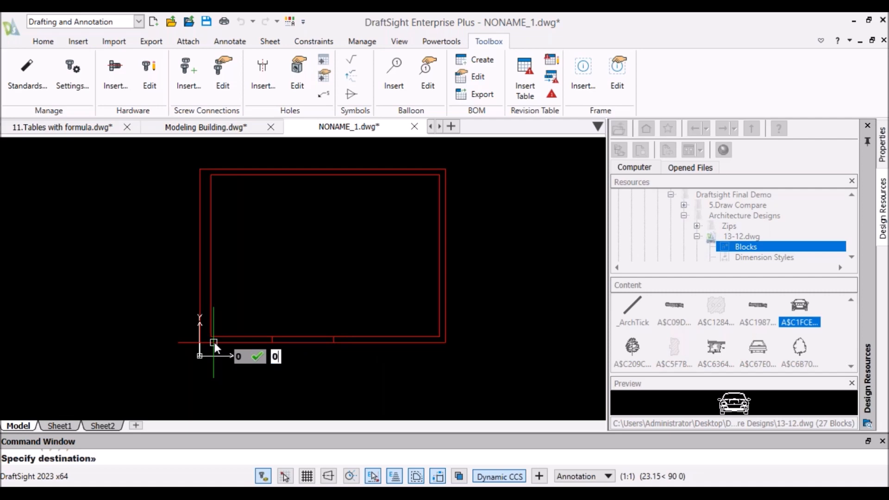
key(Return)
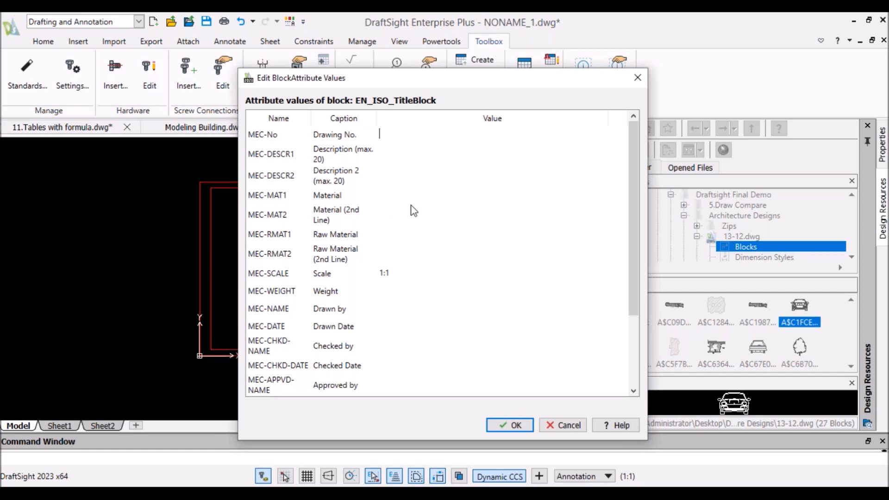
Fill in the title block's drawing number 123, material Stainless Steel, weight 25 kg and the drafter's name.
scroll(413, 211, down, 3)
scroll(412, 210, up, 3)
click(394, 196)
text(Stainless Steel)
scroll(391, 254, down, 1)
click(396, 237)
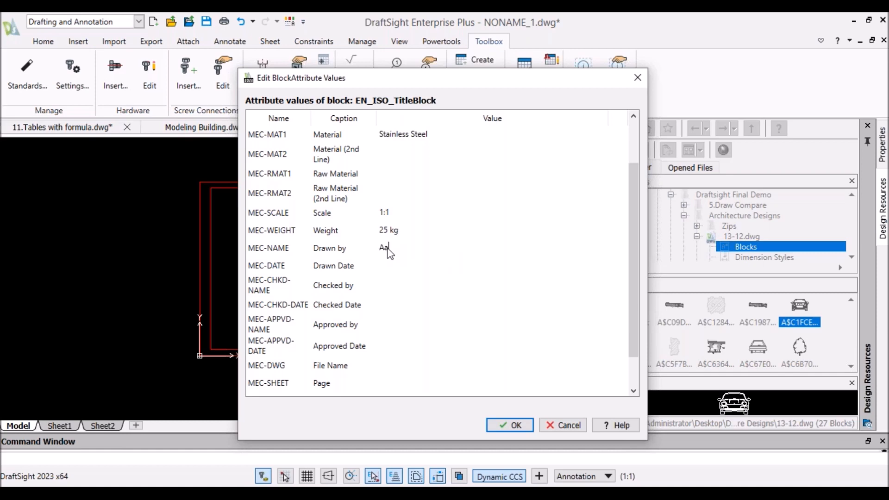
Enter the drawn date 24-03-2023, the checker's name and the checked date 25-03-2023 in the title block attributes.
click(386, 267)
text(24-03-2023)
click(389, 293)
text(Vivwe)
key(BackSpace)
key(BackSpace)
text(ek S)
click(393, 303)
text(25-03-202)
Set the title block's revision to A2 and apply the attribute values.
scroll(398, 312, down, 2)
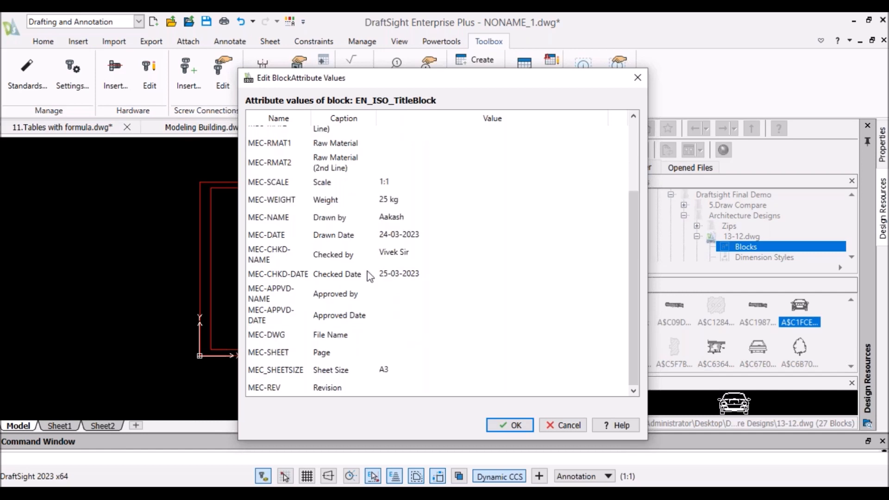
scroll(419, 248, up, 2)
scroll(435, 287, down, 2)
text(2)
click(509, 425)
Examine the title block's material, scale, weight, dates, names, drawing number, revision and sheet size within the A3 frame.
scroll(447, 320, up, 2)
scroll(463, 310, down, 3)
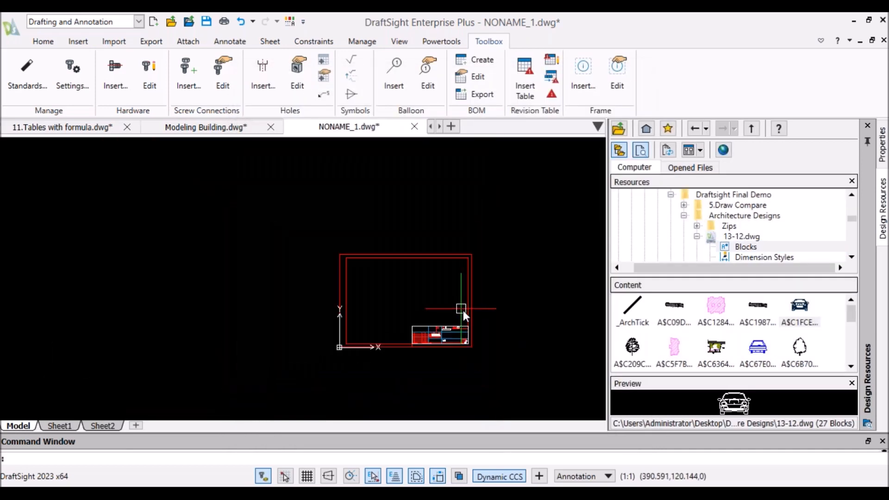
scroll(463, 310, up, 3)
scroll(417, 261, up, 1)
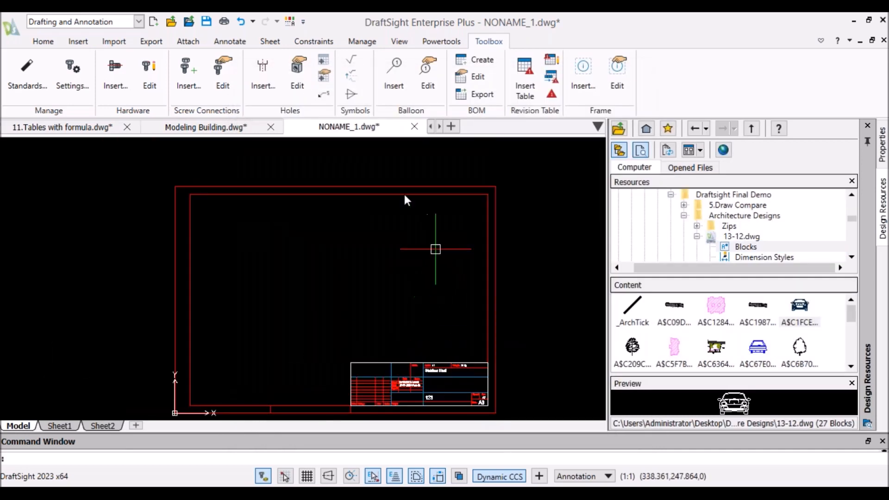
scroll(463, 337, up, 1)
scroll(442, 374, up, 3)
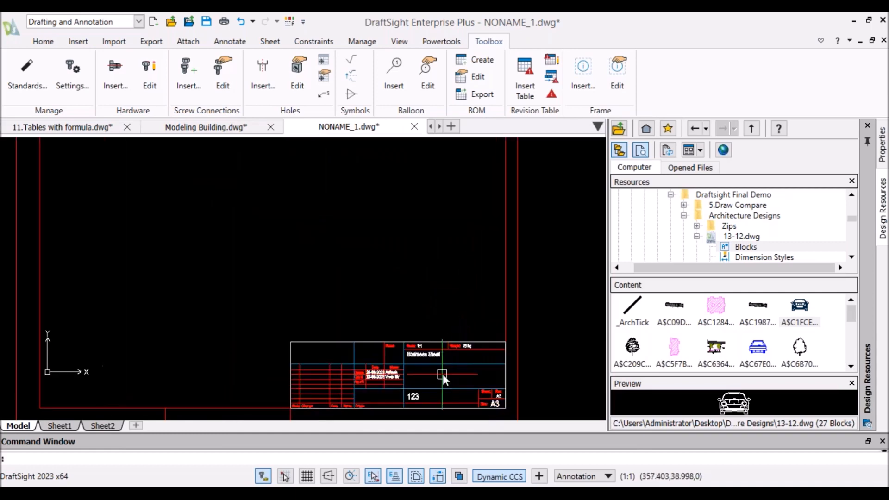
scroll(463, 322, up, 4)
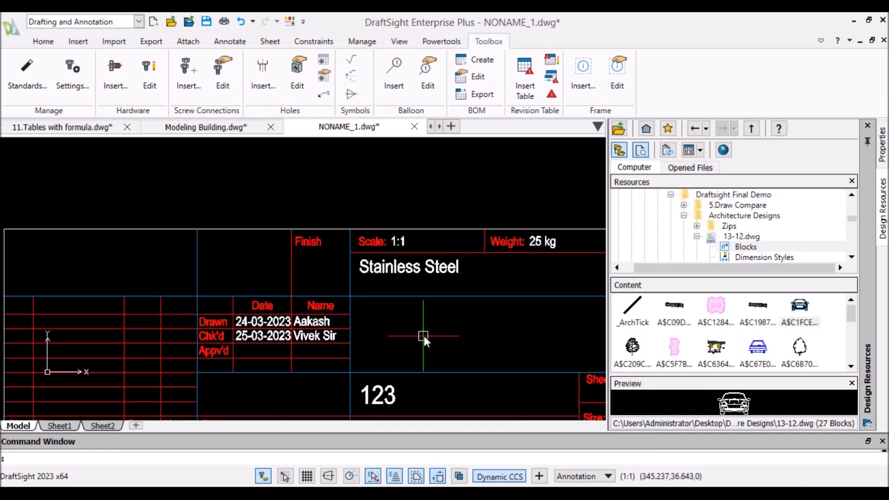
scroll(291, 315, up, 2)
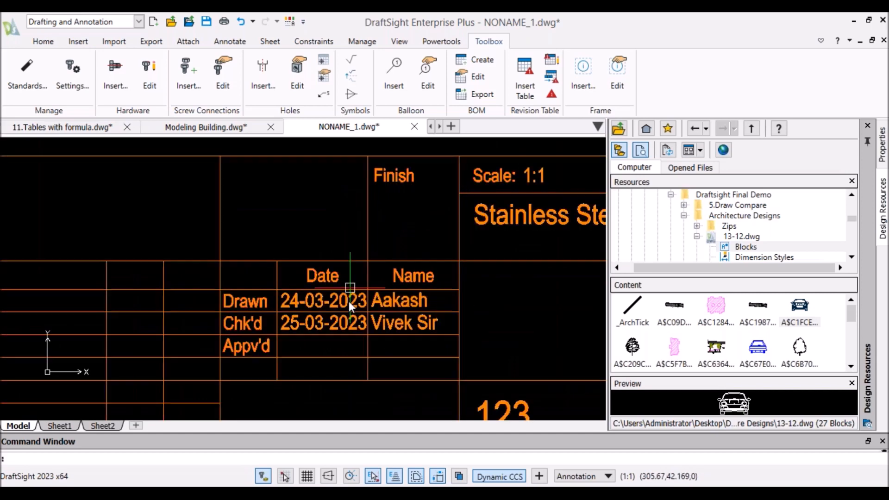
scroll(521, 311, down, 1)
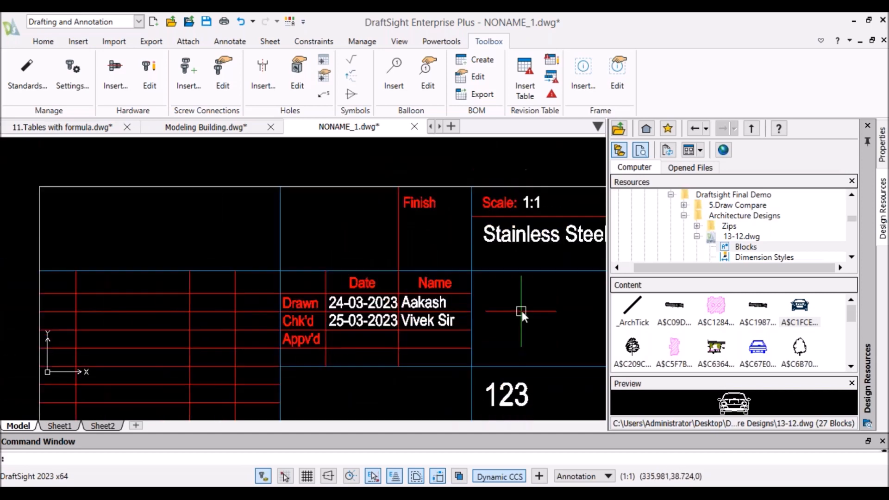
scroll(514, 318, down, 1)
middle_drag(513, 315, 347, 258)
middle_drag(385, 280, 336, 370)
scroll(335, 371, up, 1)
middle_drag(374, 273, 353, 345)
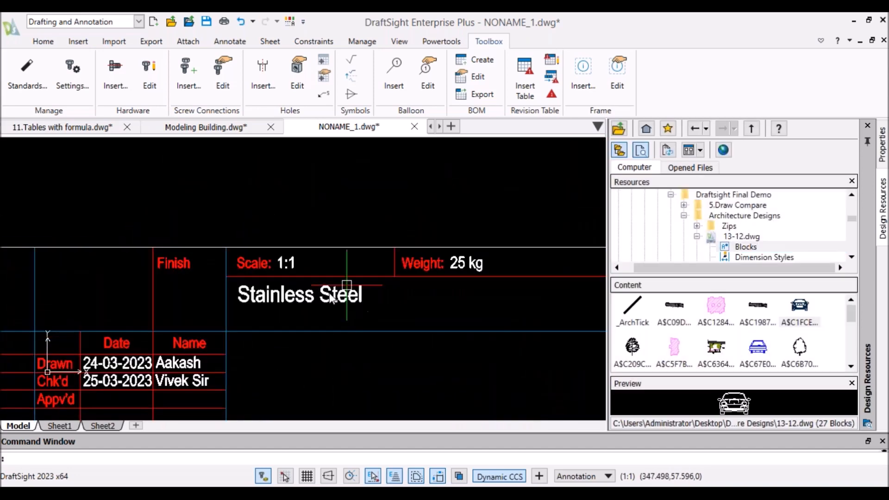
scroll(377, 296, up, 1)
middle_drag(468, 281, 362, 291)
scroll(360, 306, down, 2)
mouse_move(323, 313)
middle_down()
mouse_move(365, 217)
mouse_move(344, 185)
middle_up()
scroll(498, 312, up, 3)
scroll(476, 300, down, 5)
middle_drag(413, 280, 539, 306)
scroll(509, 298, down, 1)
scroll(507, 300, down, 3)
scroll(514, 301, up, 4)
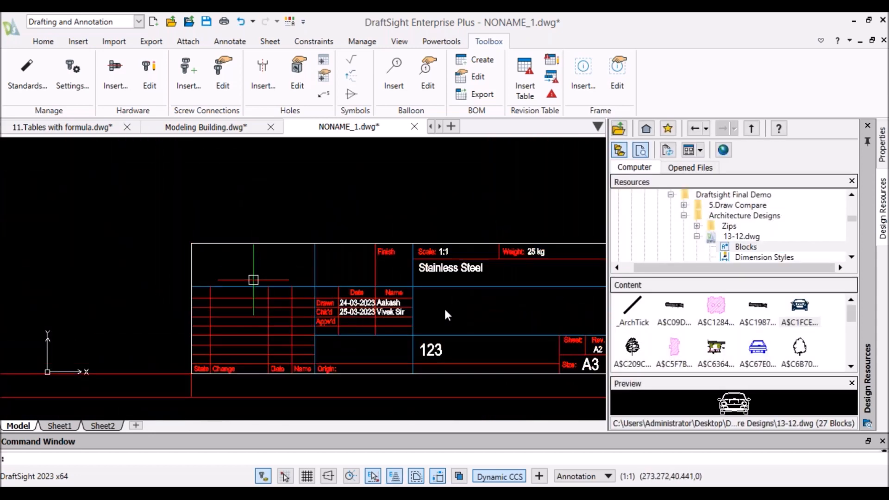
scroll(485, 299, up, 1)
mouse_move(445, 290)
middle_down()
mouse_move(424, 277)
mouse_move(399, 284)
middle_up()
scroll(399, 284, down, 2)
scroll(399, 284, up, 1)
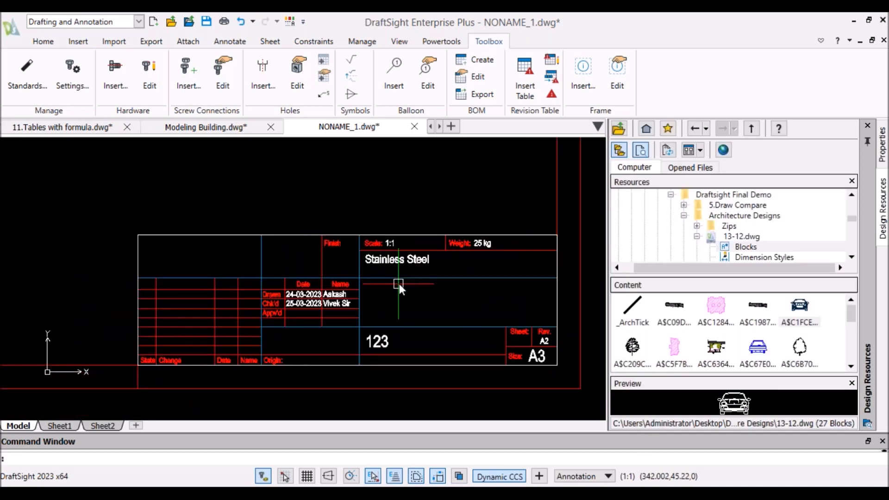
Edit the existing title block's attributes and set the drawing number to 678.
click(618, 85)
click(320, 278)
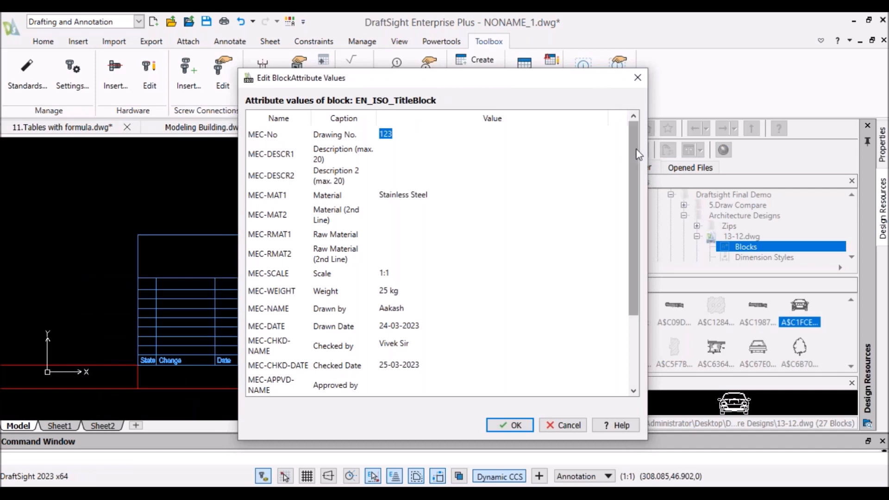
scroll(636, 180, down, 1)
mouse_move(635, 180)
mouse_down()
mouse_move(632, 241)
mouse_move(584, 108)
mouse_up()
click(388, 134)
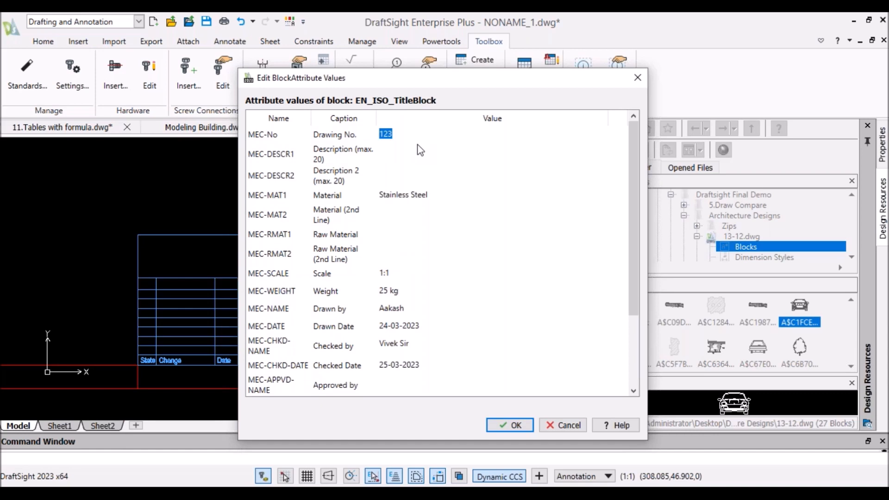
text(678)
click(517, 426)
scroll(408, 343, up, 5)
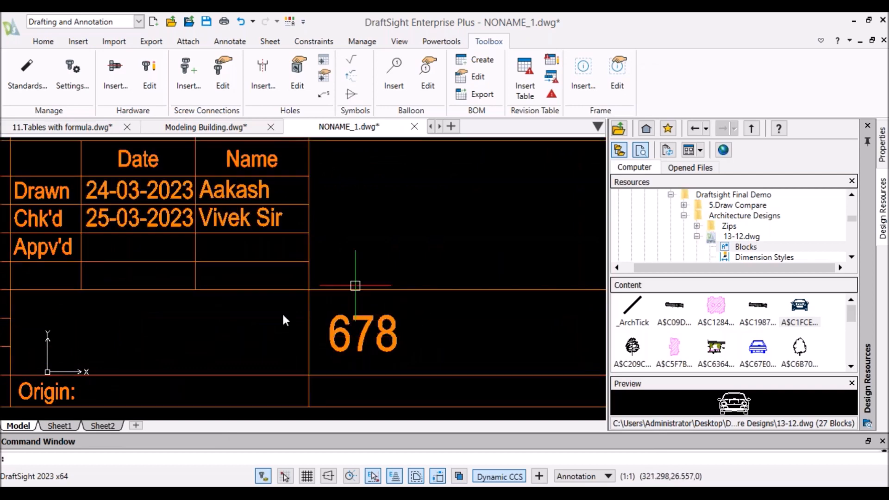
scroll(426, 322, down, 6)
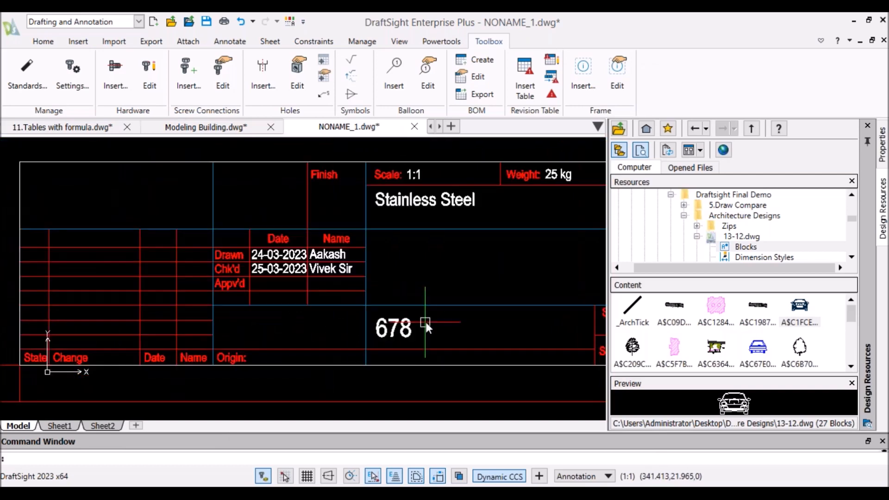
scroll(406, 224, up, 2)
middle_drag(405, 224, 418, 256)
scroll(415, 262, down, 1)
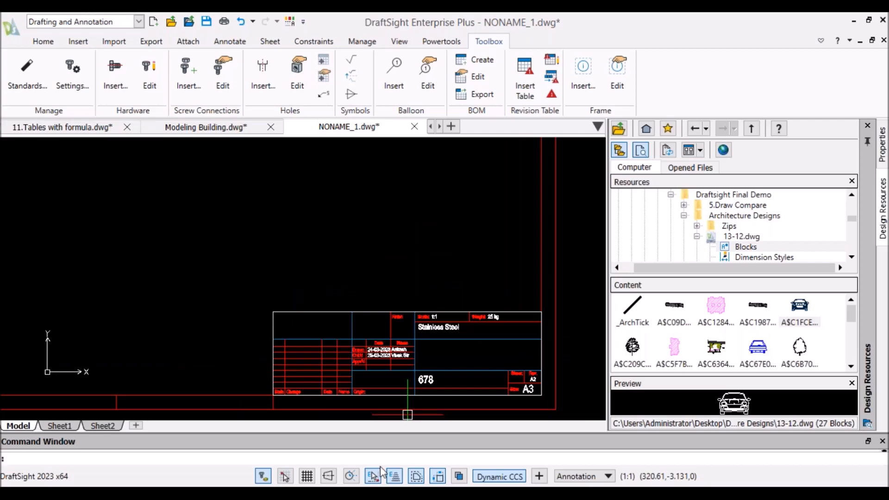
Check the Pdf Import item on the PowerPoint Tools slide, return to DraftSight and start another blank drawing.
mouse_move(377, 492)
click(415, 443)
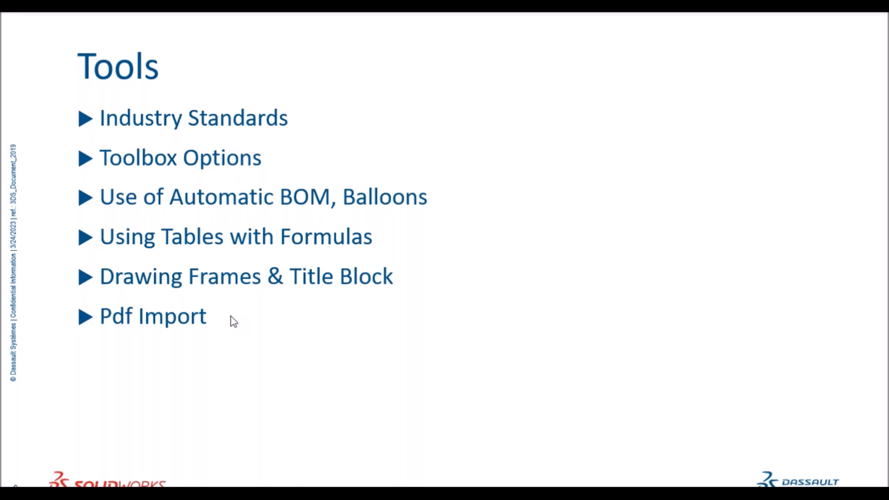
key(alt+Tab)
scroll(376, 199, down, 3)
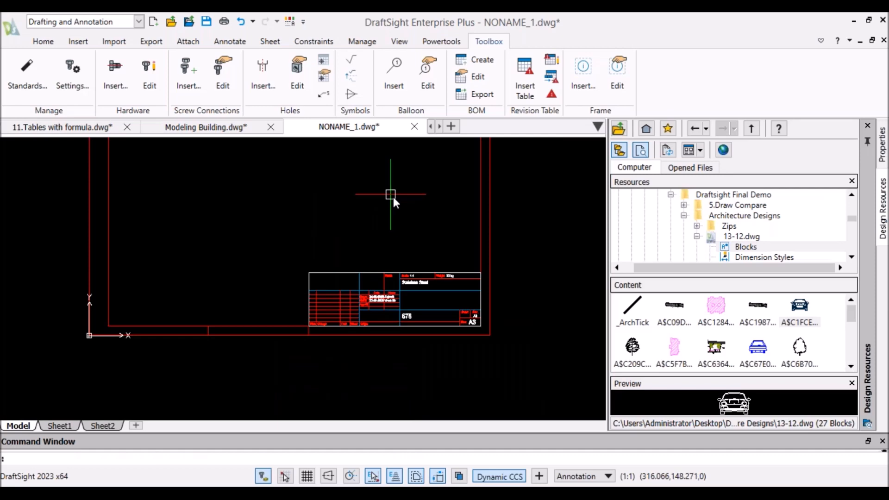
click(450, 127)
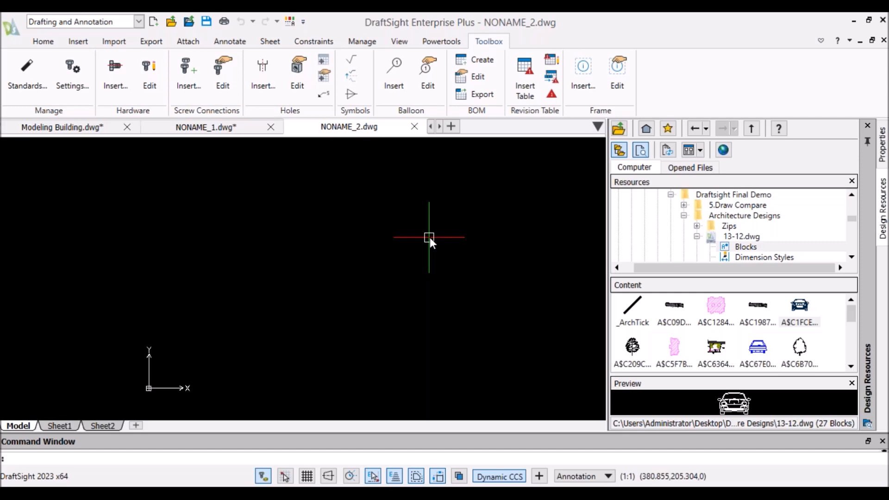
scroll(421, 232, down, 2)
scroll(435, 251, up, 2)
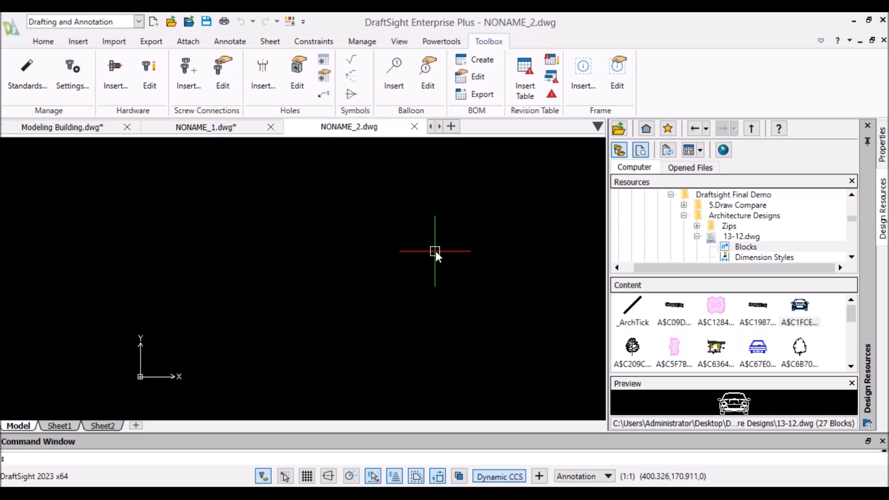
scroll(326, 243, up, 2)
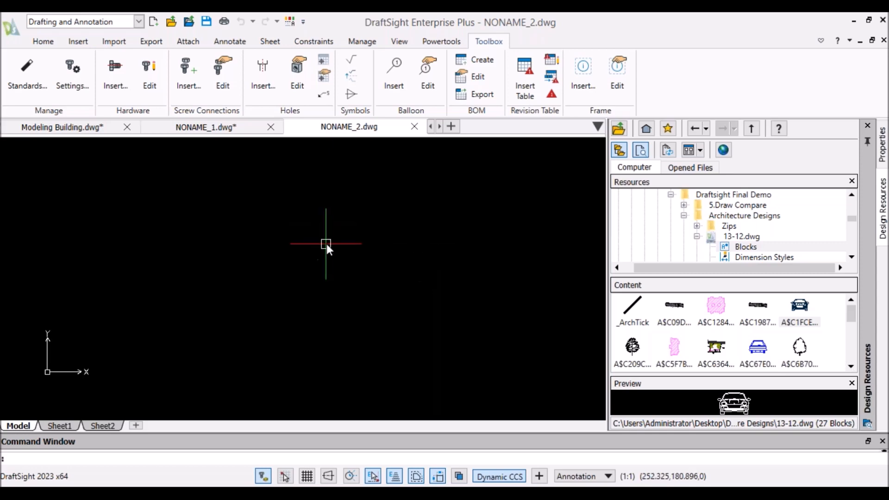
Start a PDF import and choose the Outer casting file from Draftsight Final Demo > DraftSight Mechanical Demo on the Desktop.
click(114, 42)
click(88, 72)
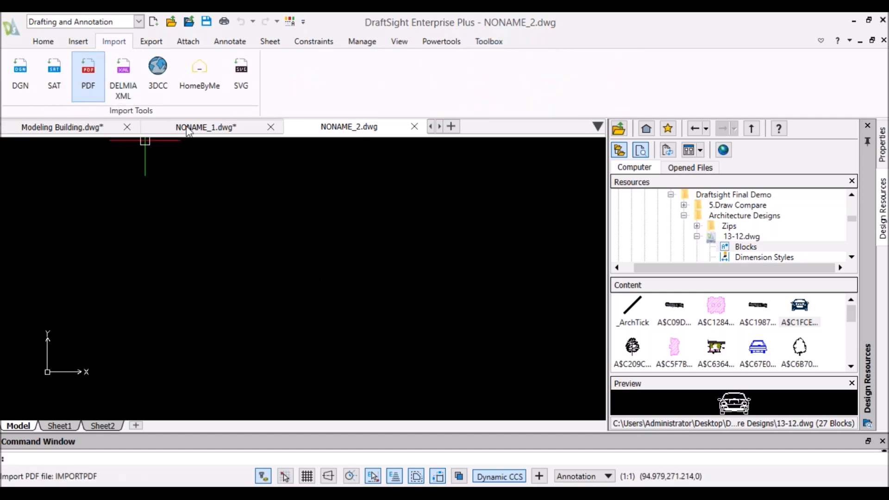
click(496, 132)
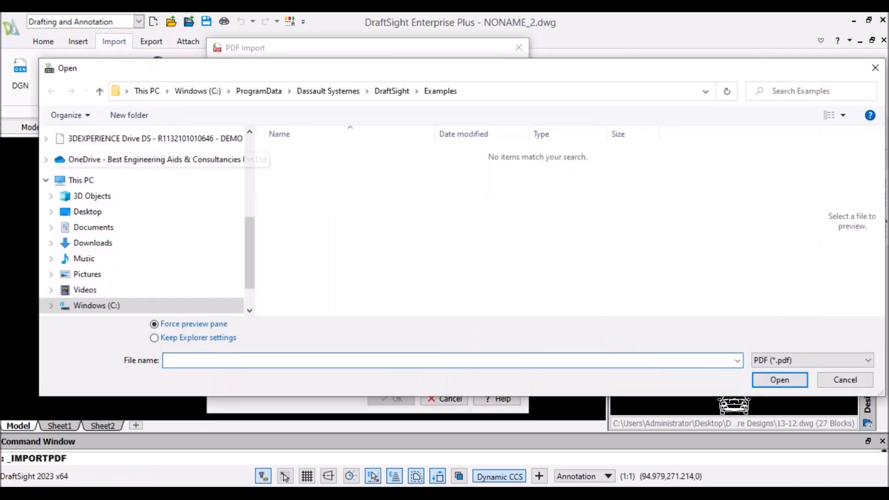
click(98, 212)
double_click(392, 199)
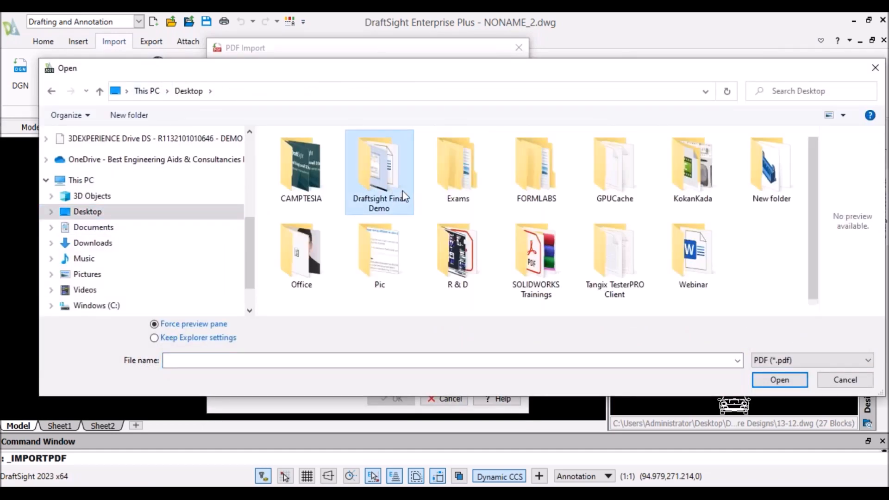
double_click(338, 208)
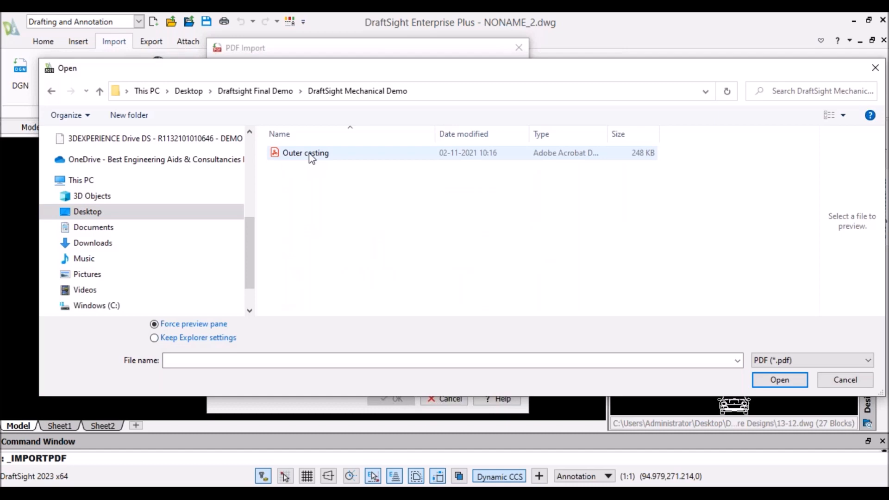
click(301, 155)
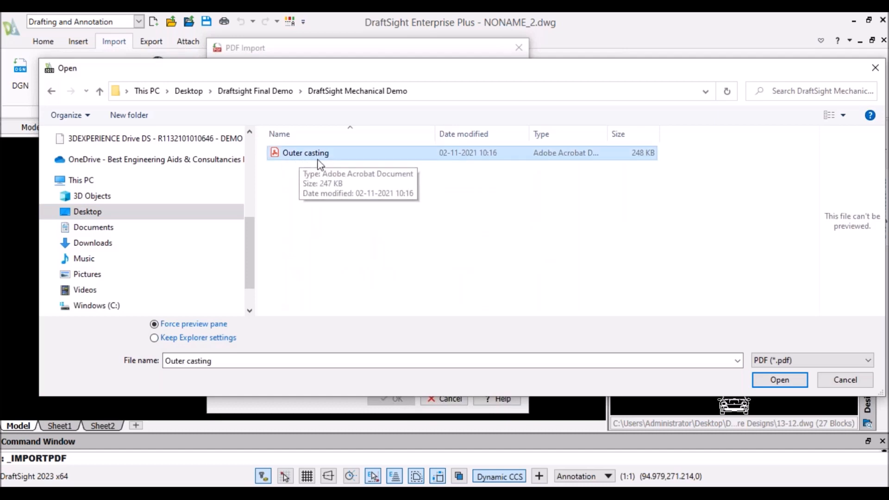
click(754, 379)
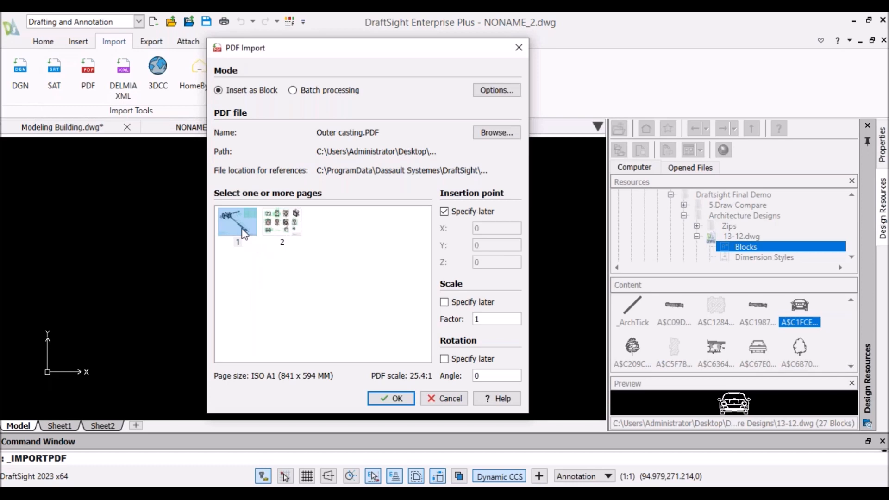
Preview the two PDF pages and insert page 1 as a block at 0,0.
mouse_move(241, 228)
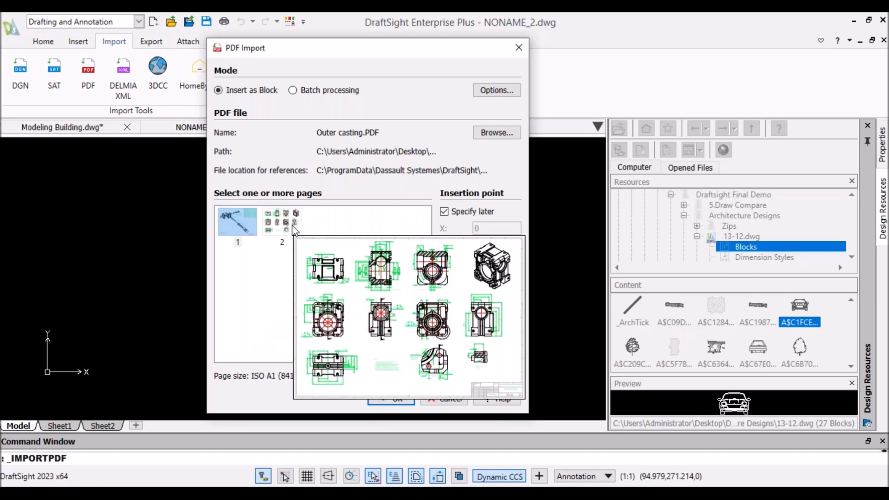
mouse_move(280, 228)
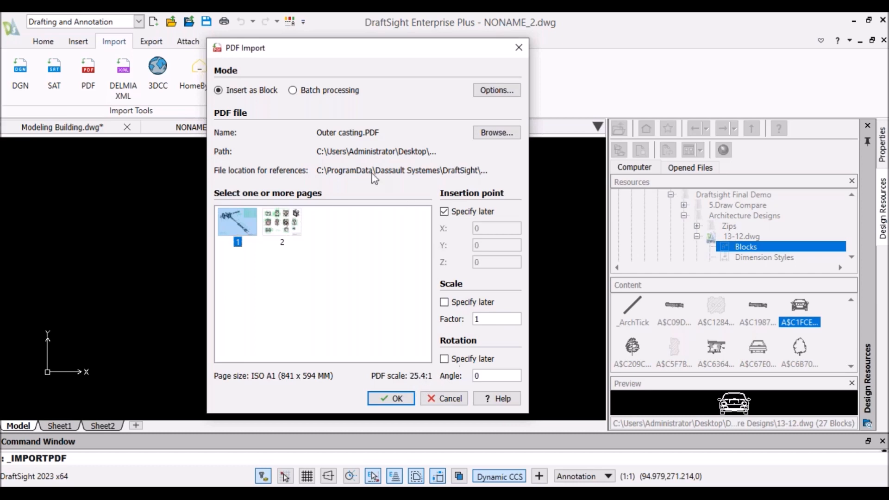
click(391, 399)
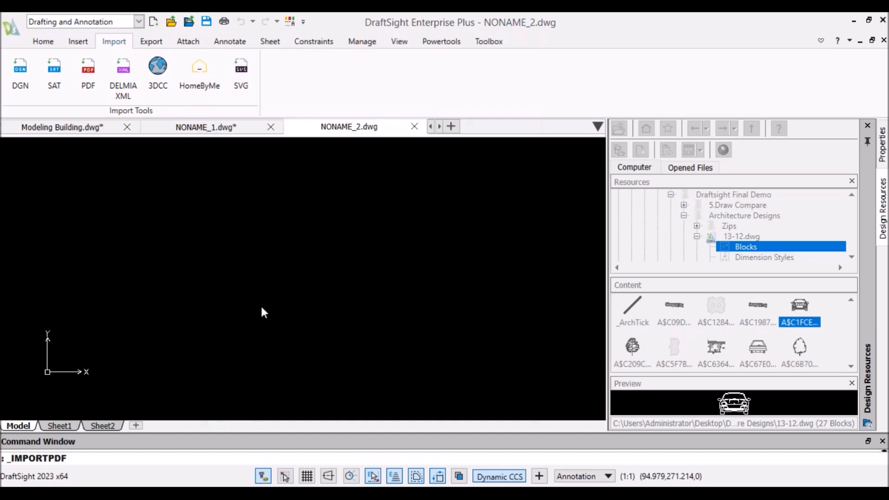
scroll(104, 339, up, 4)
text(0)
key(Tab)
text(0)
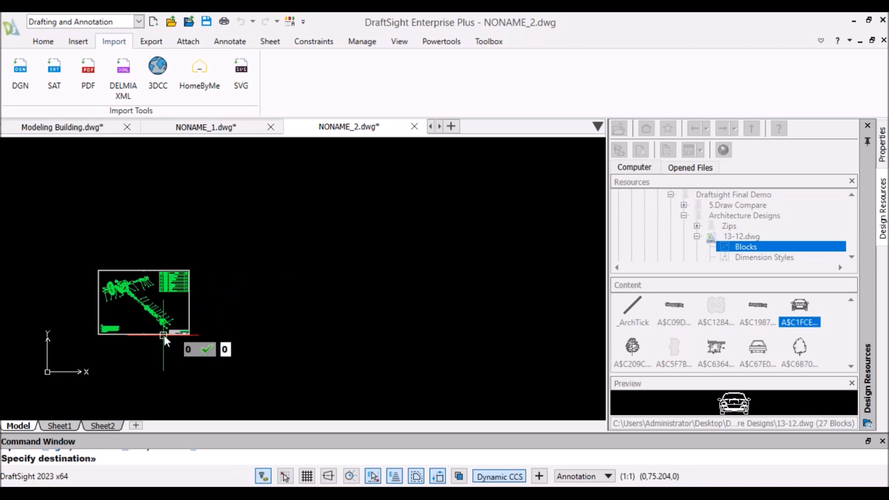
key(Return)
Look over the imported exploded assembly, its parts table, balloons and the housing components.
scroll(357, 254, up, 5)
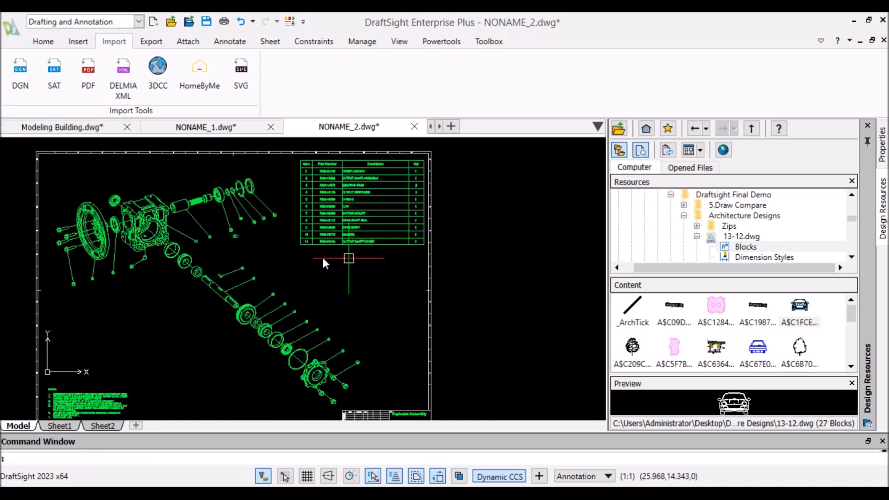
scroll(253, 244, down, 4)
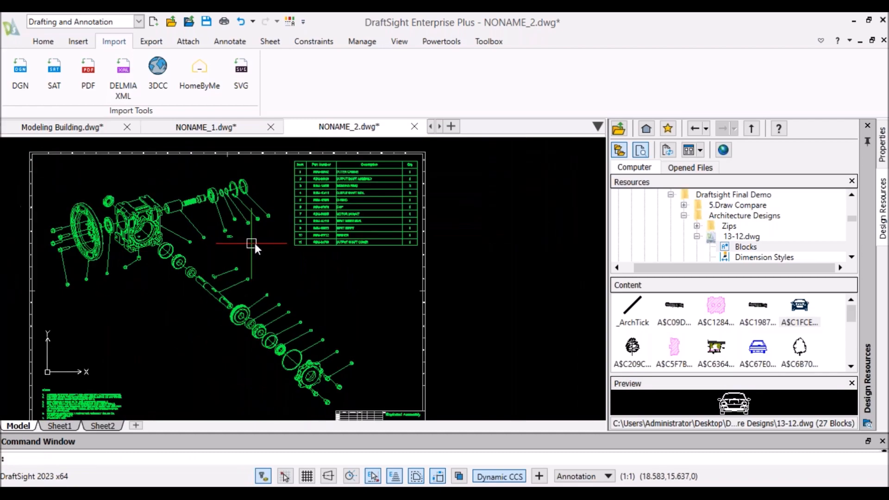
scroll(250, 245, up, 2)
middle_drag(250, 244, 349, 258)
scroll(296, 208, up, 4)
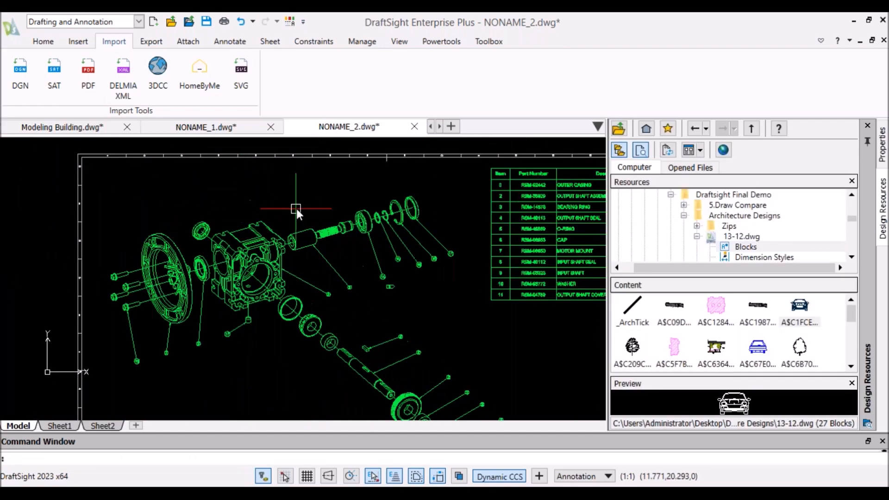
scroll(299, 211, down, 1)
scroll(237, 223, up, 1)
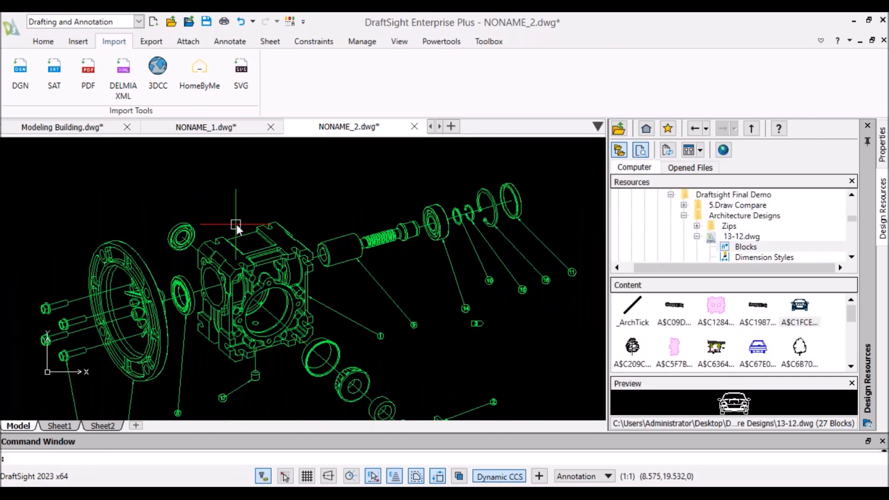
Examine the imported block at full-sheet scale and up close around the flange, housing and shaft parts.
scroll(301, 221, down, 3)
scroll(452, 225, up, 2)
scroll(450, 222, up, 2)
scroll(445, 220, down, 2)
scroll(247, 263, down, 2)
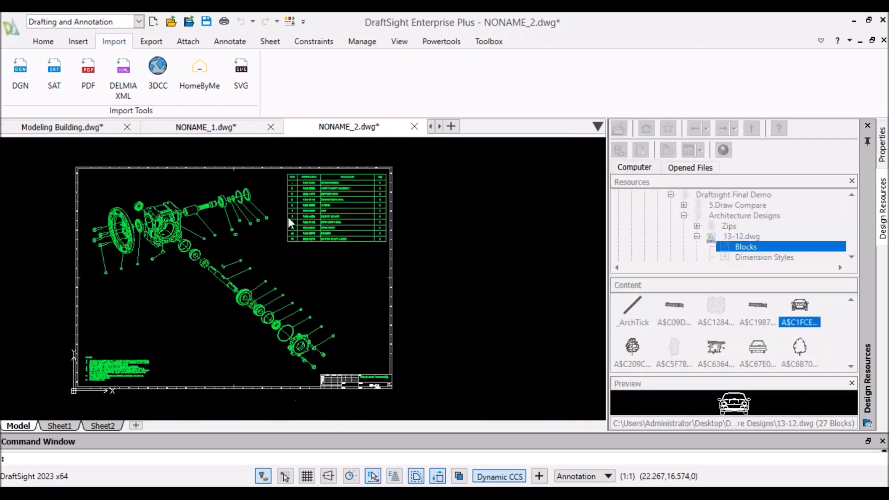
scroll(242, 238, up, 2)
scroll(232, 209, up, 2)
scroll(231, 210, up, 4)
scroll(233, 211, down, 1)
middle_drag(235, 212, 281, 222)
scroll(271, 224, down, 2)
scroll(287, 229, up, 1)
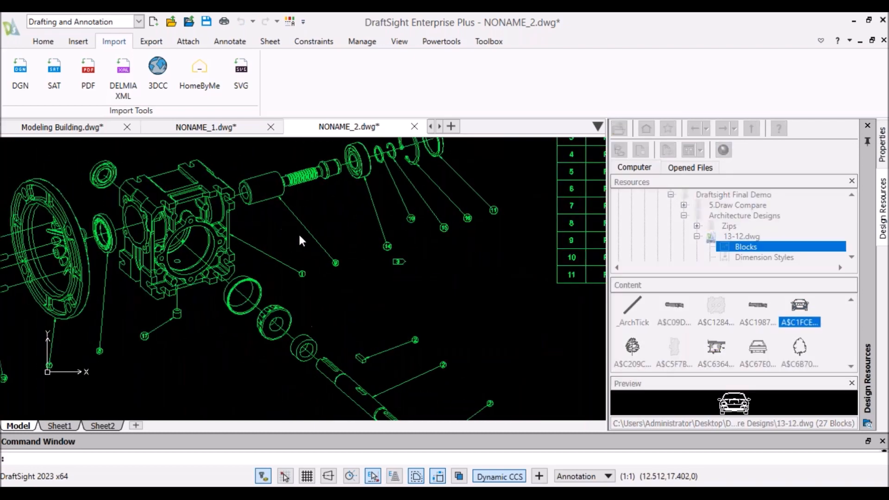
scroll(305, 237, up, 2)
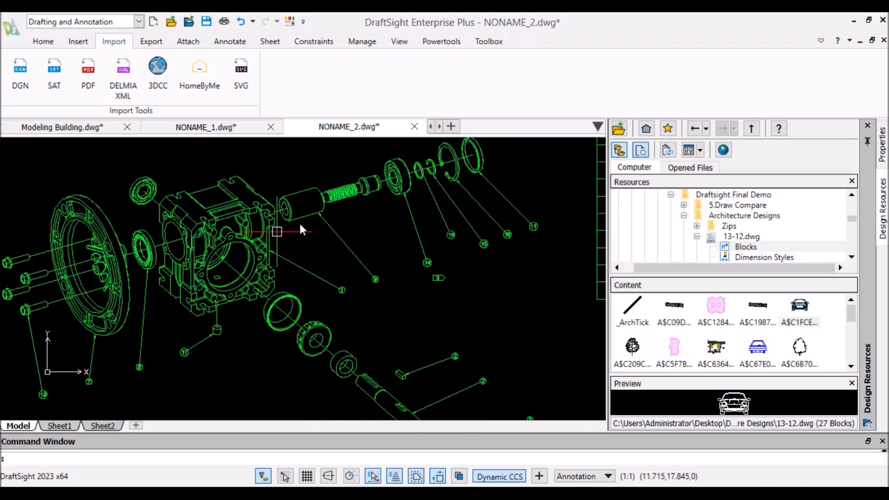
scroll(304, 219, down, 3)
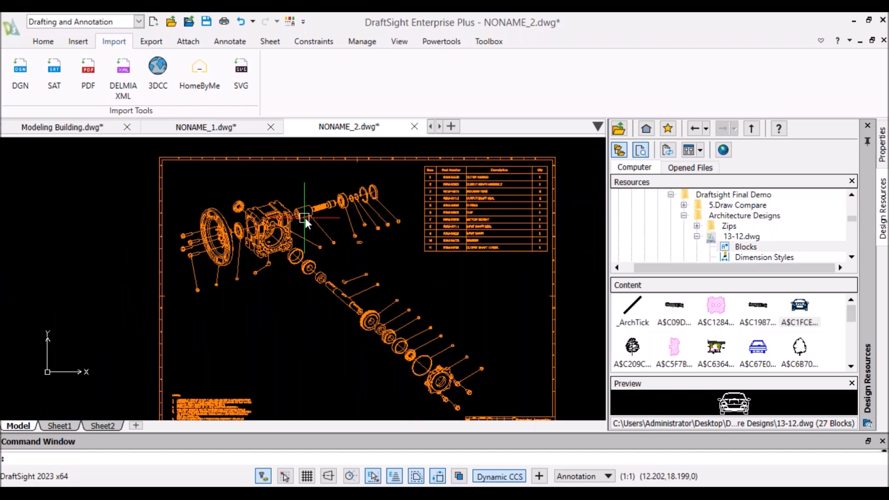
scroll(362, 228, down, 2)
scroll(370, 240, up, 2)
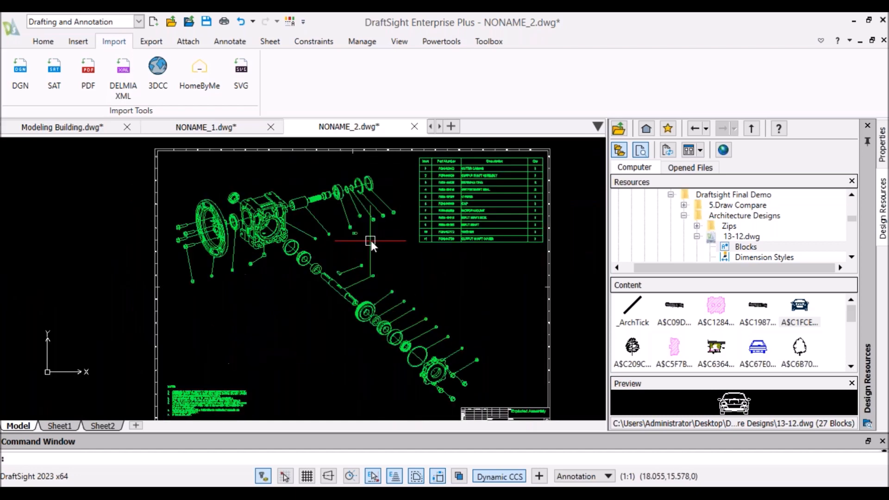
scroll(371, 240, up, 3)
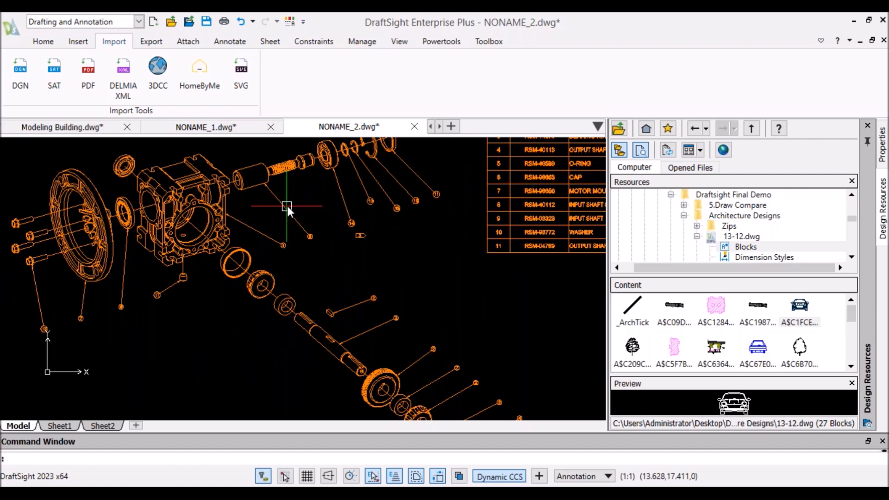
scroll(287, 206, down, 3)
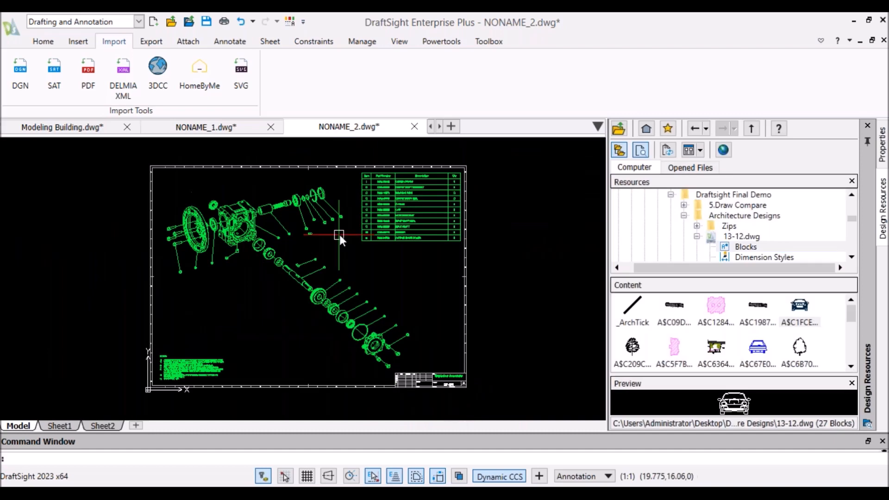
Explode the imported PDF block, selecting the whole sheet with a window.
text(EXplode)
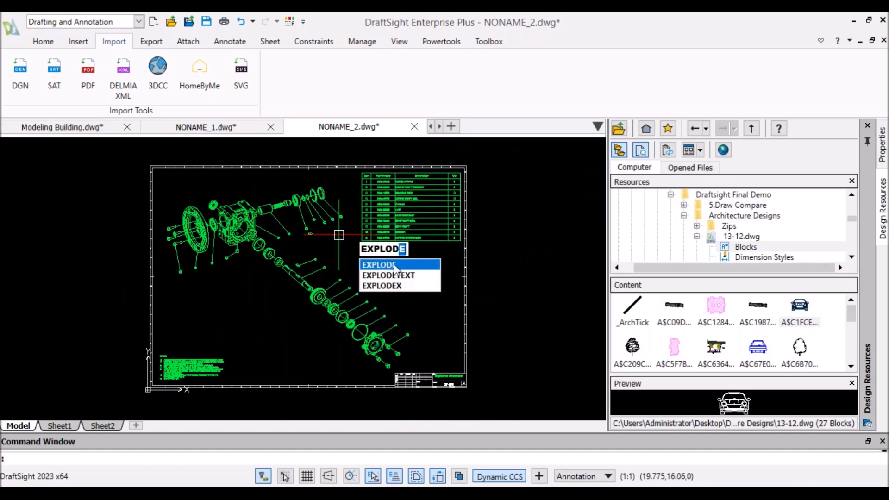
click(393, 262)
scroll(393, 262, down, 3)
click(245, 182)
click(458, 352)
key(Return)
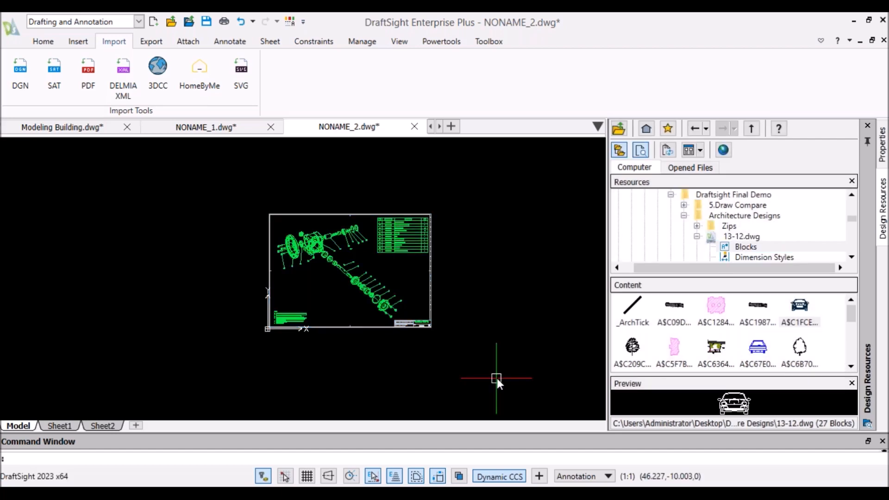
Delete the inner long edge line of the recess on top of the item 1 housing.
scroll(365, 250, up, 5)
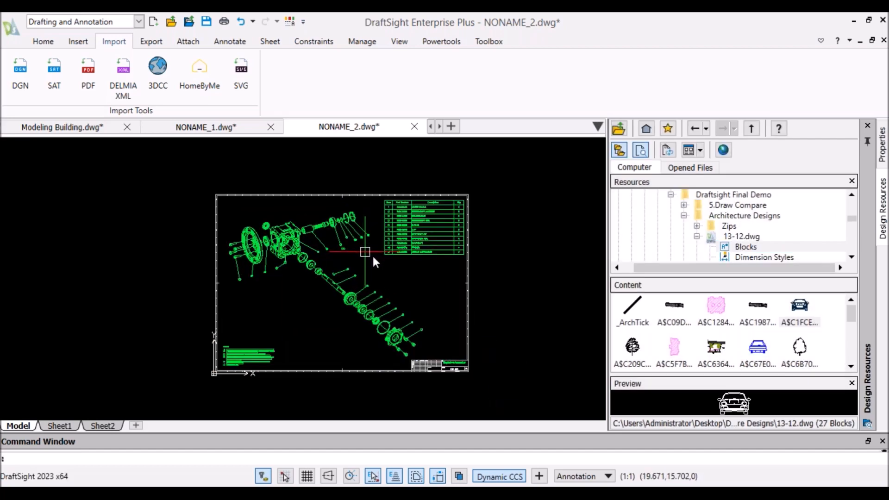
scroll(301, 222, up, 8)
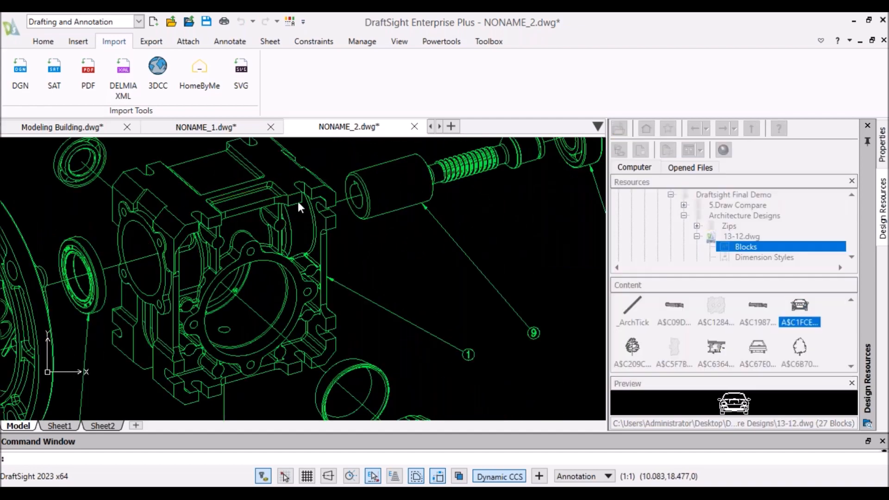
middle_drag(304, 212, 350, 237)
scroll(361, 250, up, 6)
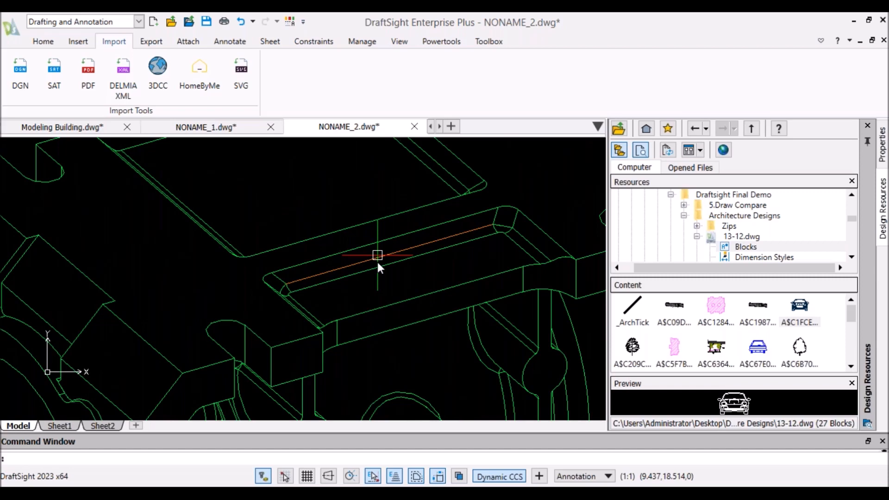
click(369, 254)
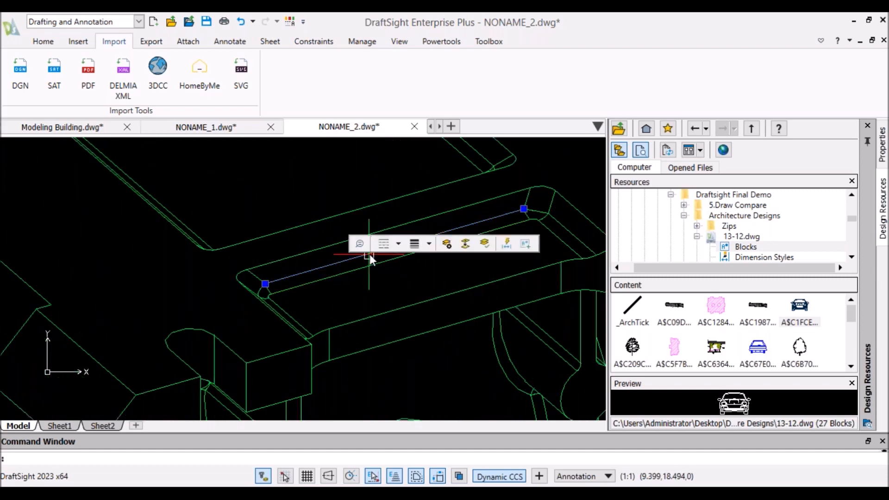
key(Delete)
scroll(370, 254, down, 6)
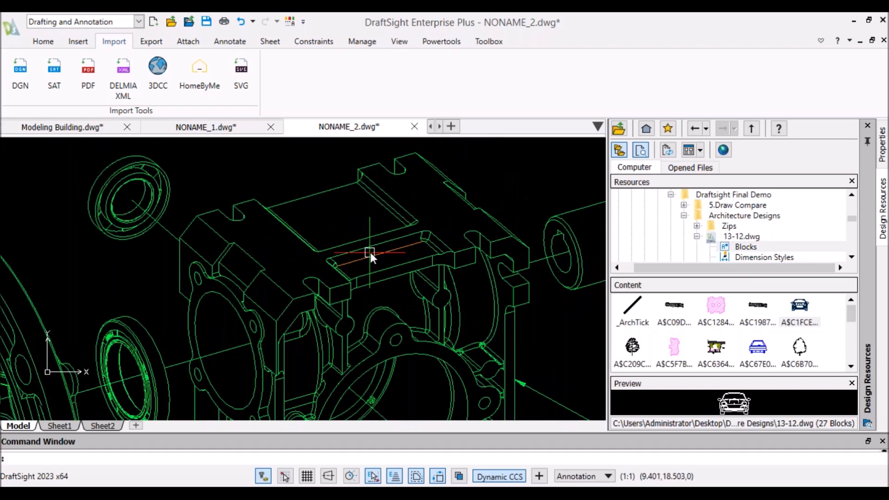
Draw a replacement line between the two open corner points of the recess on top of the housing.
scroll(401, 257, up, 8)
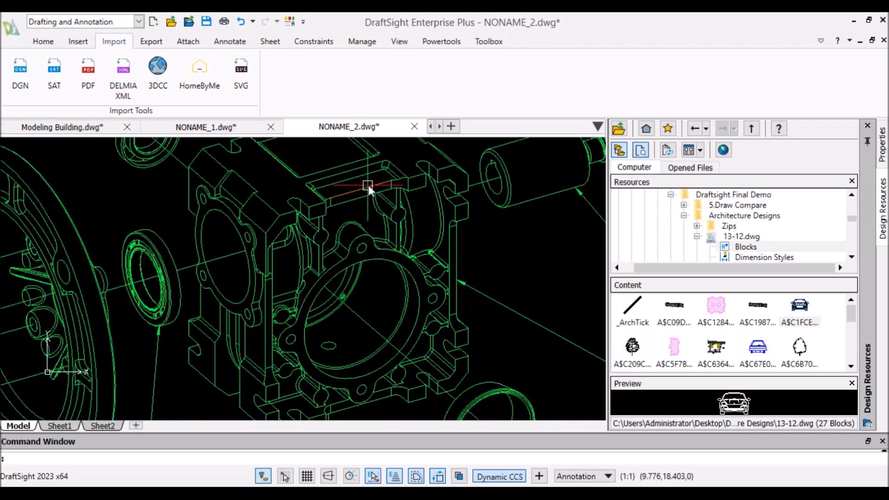
scroll(338, 242, up, 3)
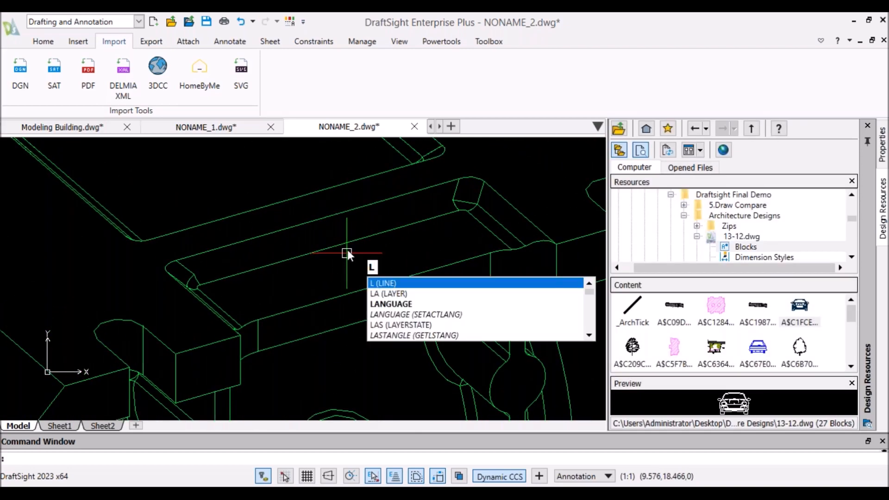
key(Return)
click(195, 274)
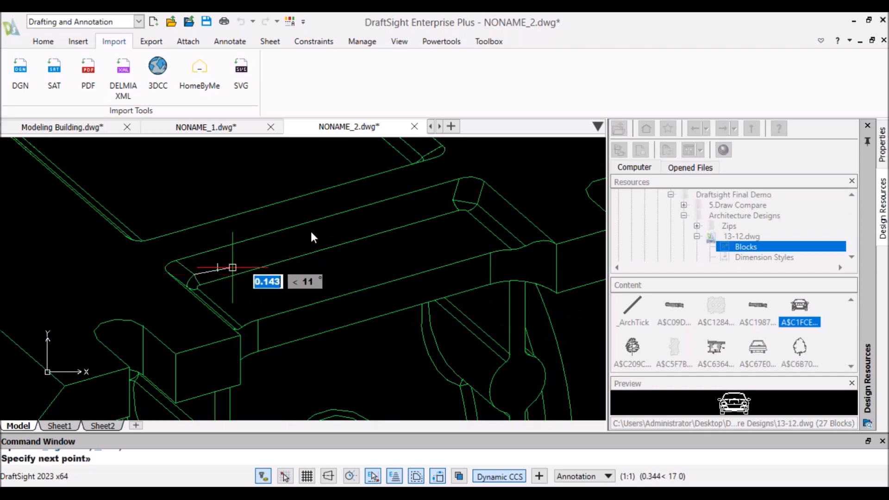
click(452, 200)
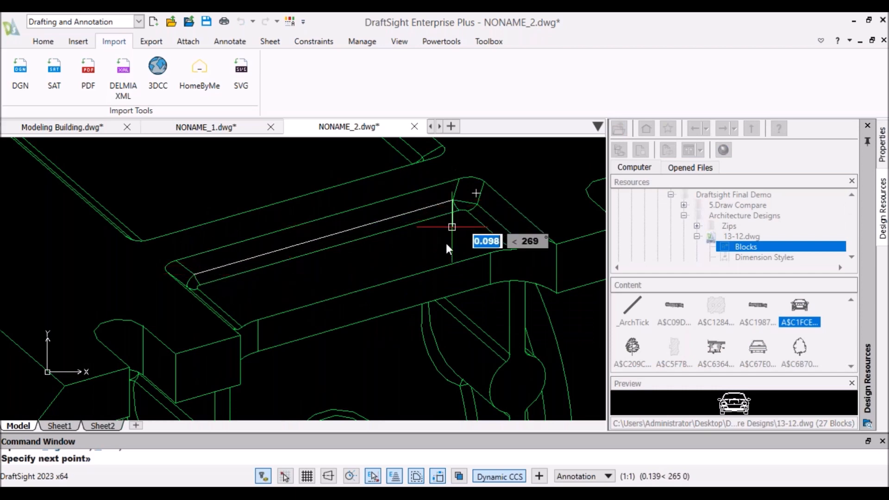
key(Return)
Match the new line's properties to the neighbouring green recess edge with PropertyPainter.
text(match)
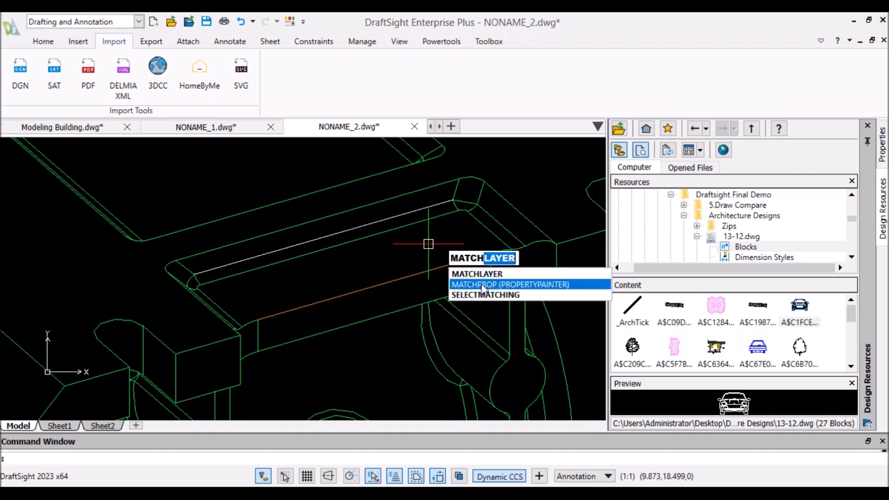
click(486, 284)
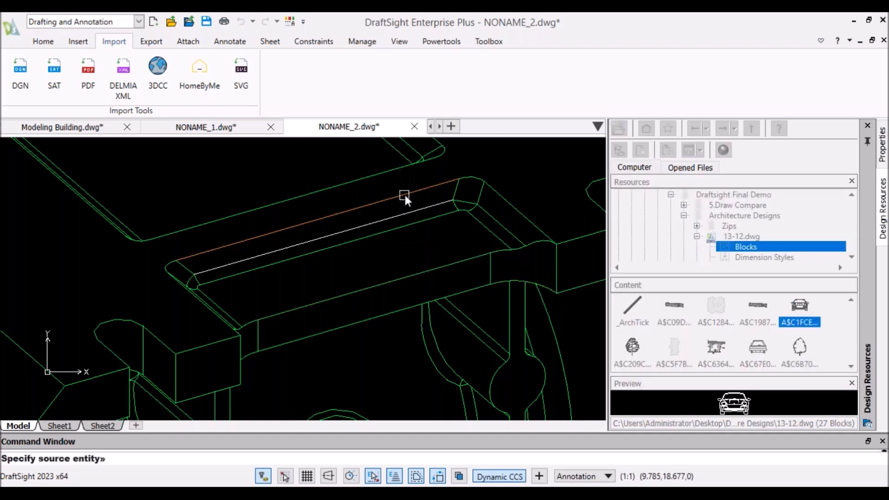
click(404, 194)
click(407, 230)
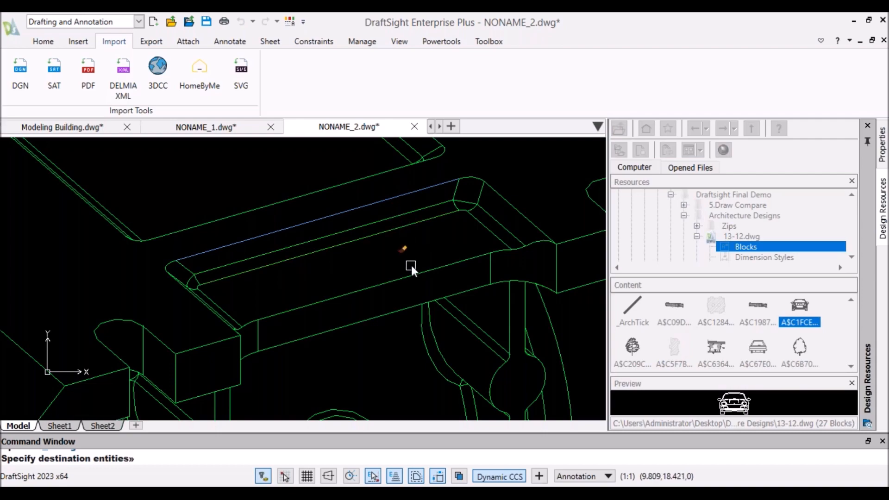
key(Return)
scroll(410, 238, down, 5)
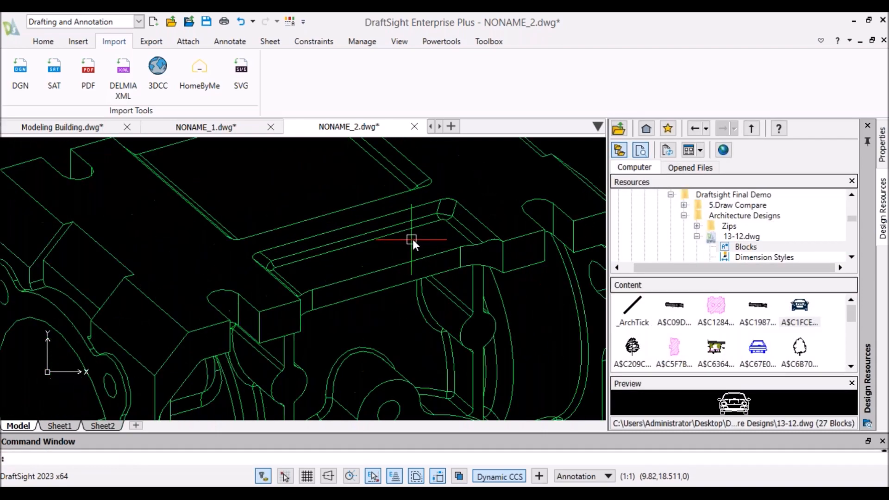
scroll(461, 258, down, 8)
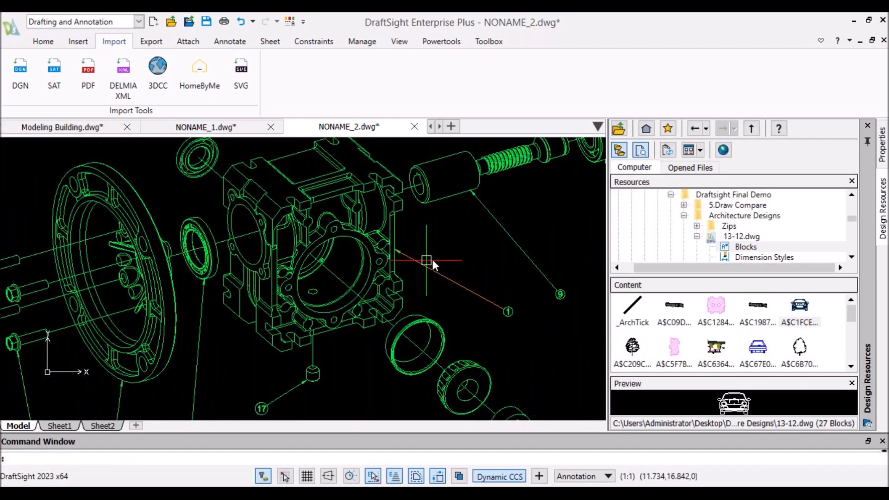
Change the item 1 description in the parts table to INNER CASING.
scroll(496, 205, up, 6)
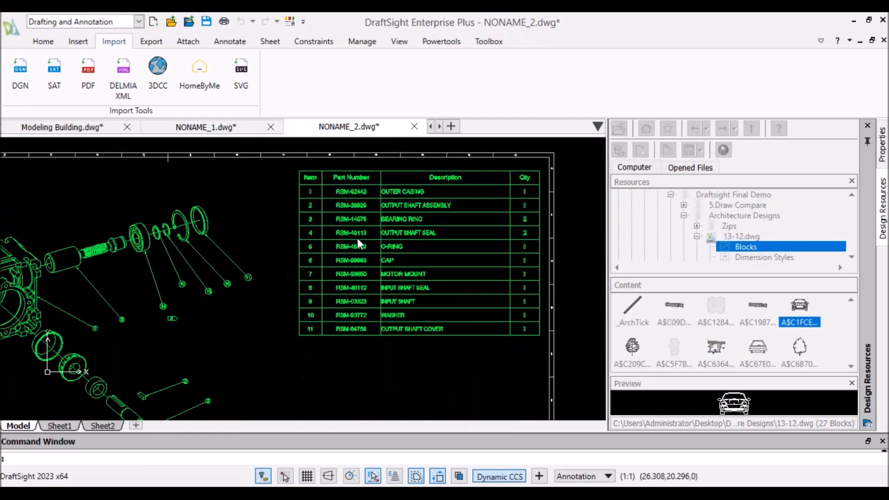
scroll(398, 252, up, 3)
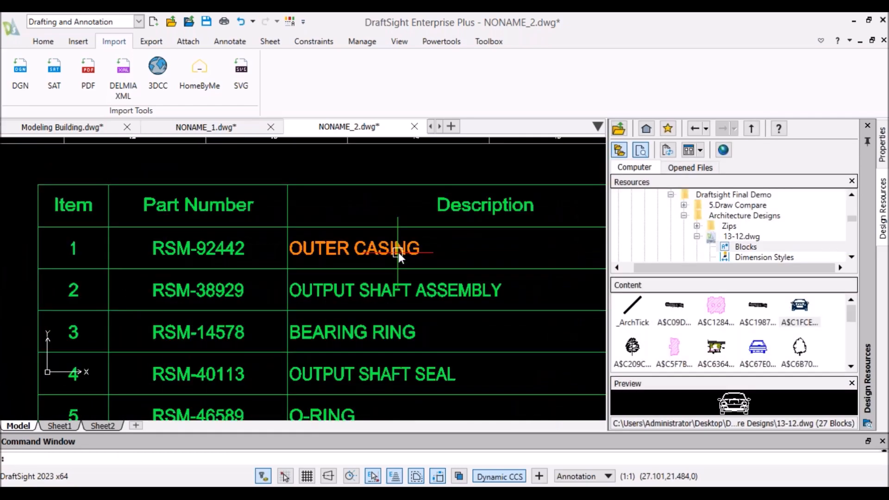
scroll(385, 263, down, 2)
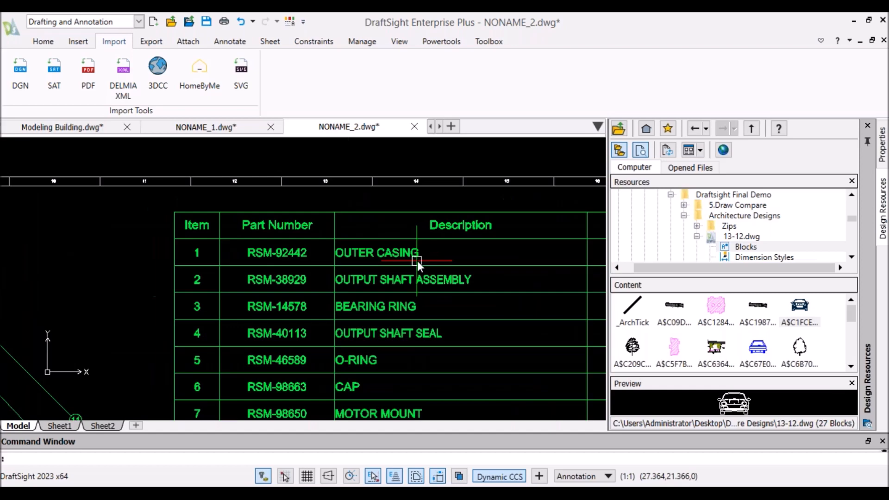
click(415, 252)
double_click(415, 253)
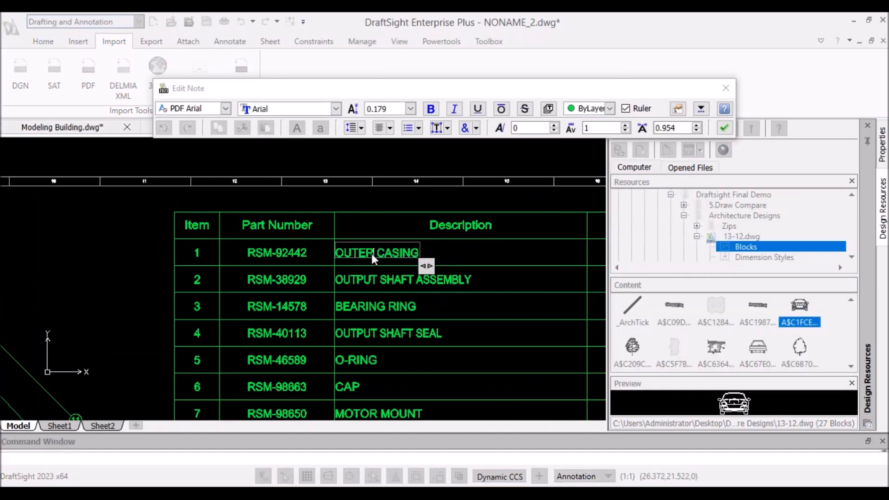
key(BackSpace)
key(BackSpace)
key(BackSpace)
key(BackSpace)
key(BackSpace)
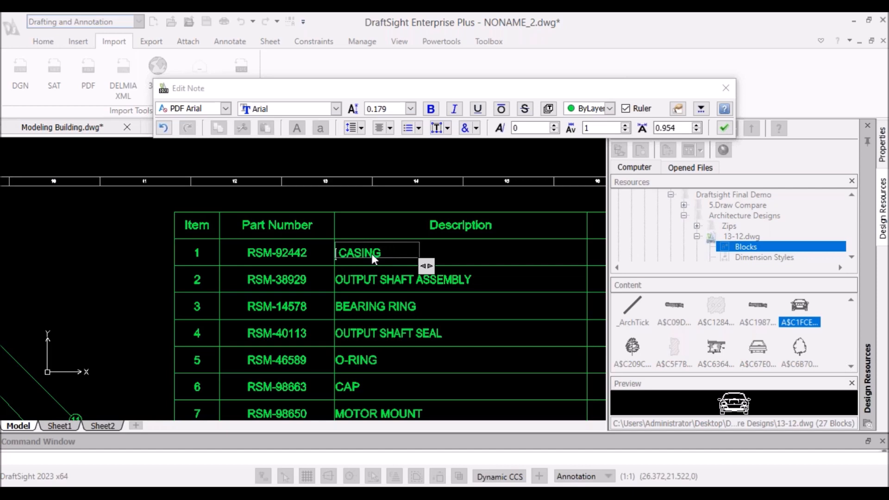
text(INNER)
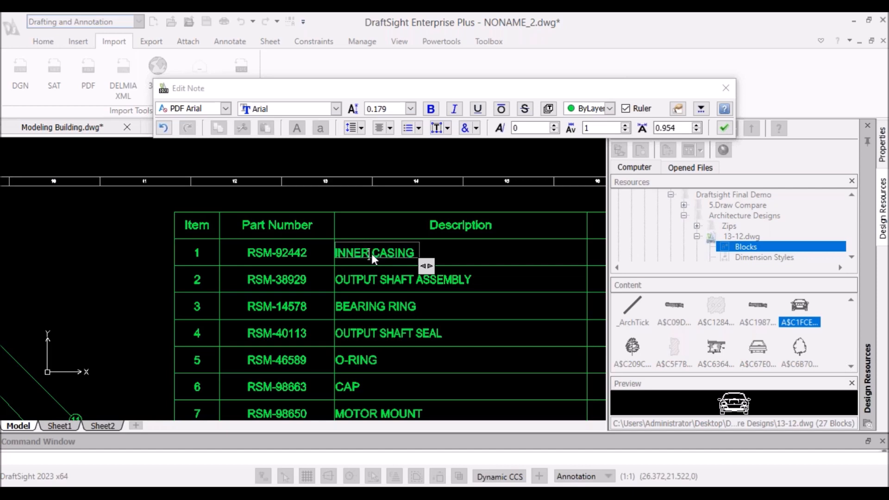
click(464, 250)
Look over the edited sheet from the exploded housing parts down to the area around the notes.
scroll(468, 251, down, 4)
scroll(468, 251, up, 4)
scroll(265, 274, down, 4)
scroll(279, 312, up, 3)
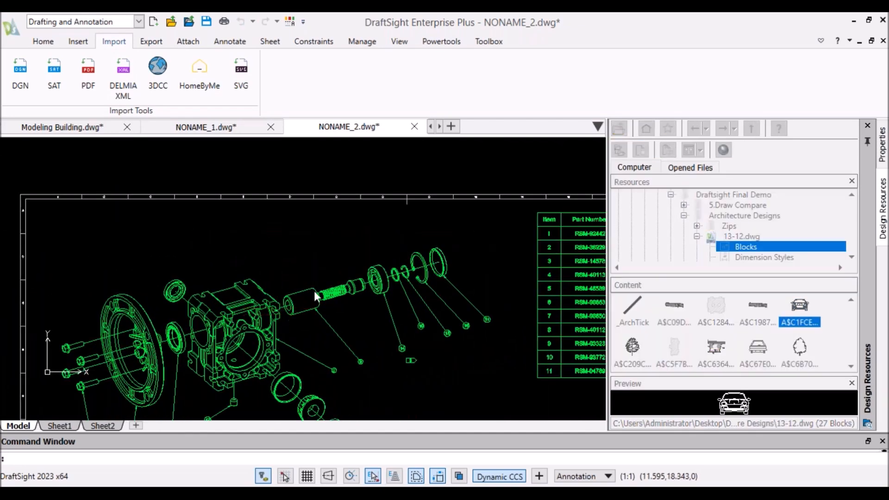
scroll(349, 279, up, 3)
scroll(409, 268, down, 6)
scroll(482, 285, up, 1)
middle_drag(482, 285, 457, 201)
middle_drag(374, 317, 353, 230)
Open the first line of the assembly notes in the note editor and close it without editing.
scroll(273, 299, up, 7)
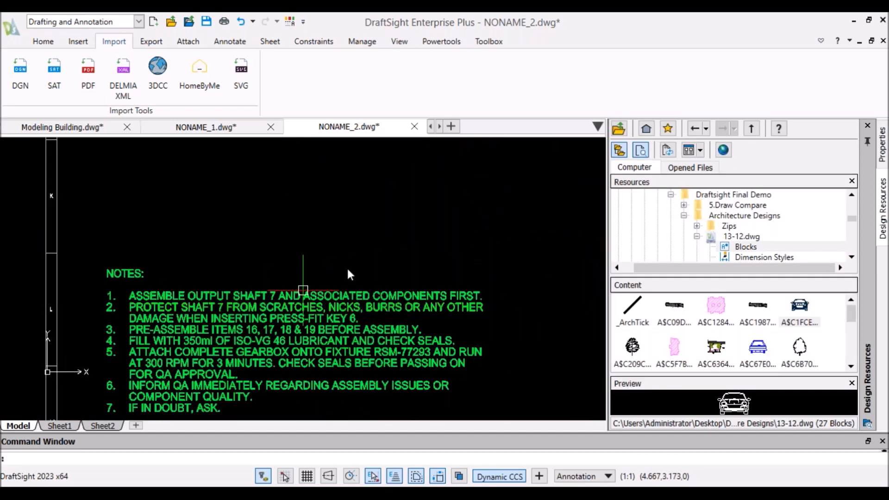
middle_drag(273, 302, 286, 292)
scroll(286, 291, up, 1)
double_click(161, 288)
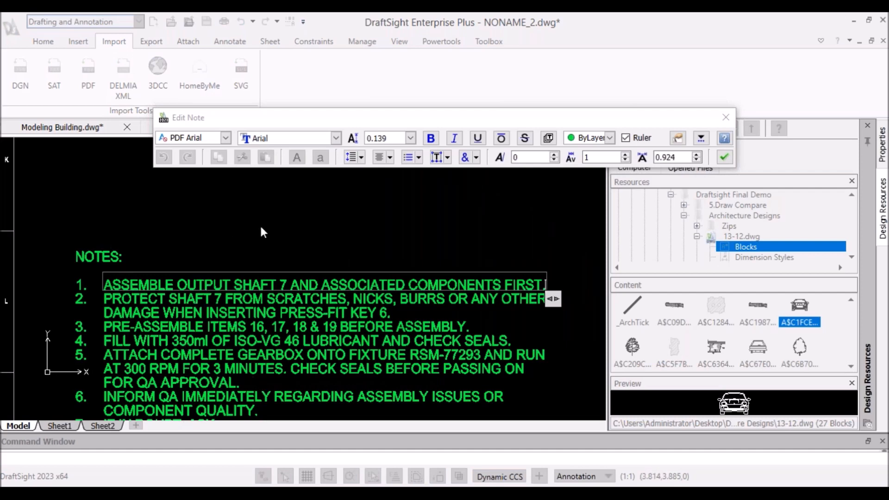
click(267, 240)
scroll(412, 224, down, 5)
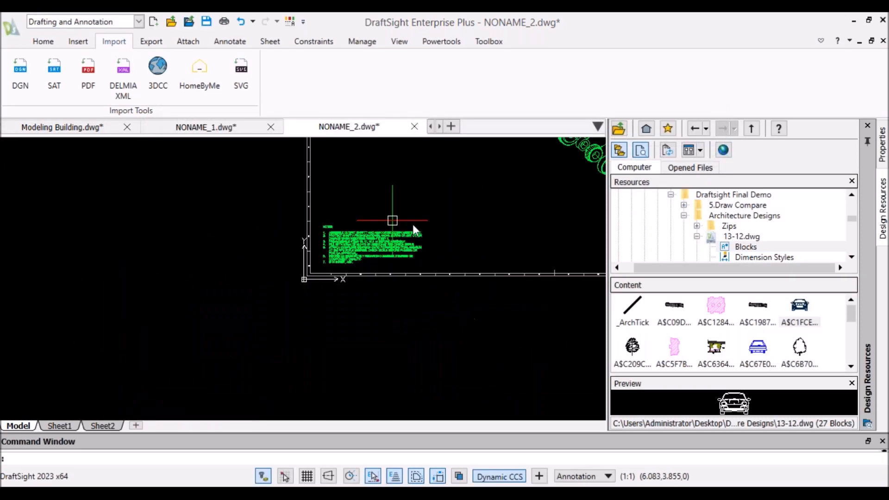
View the full imported sheet, switch to the PowerPoint slide show and advance from Tools to the Testimonials slide.
middle_drag(436, 213, 243, 309)
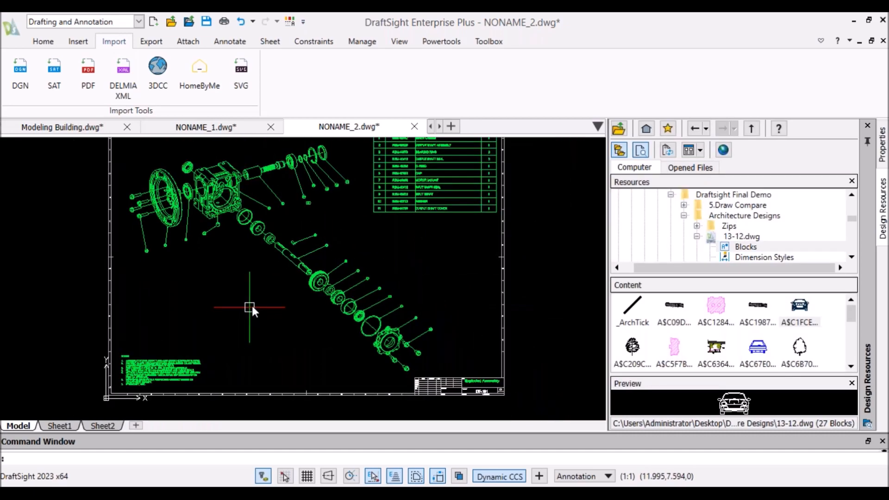
scroll(251, 303, down, 2)
scroll(254, 296, up, 2)
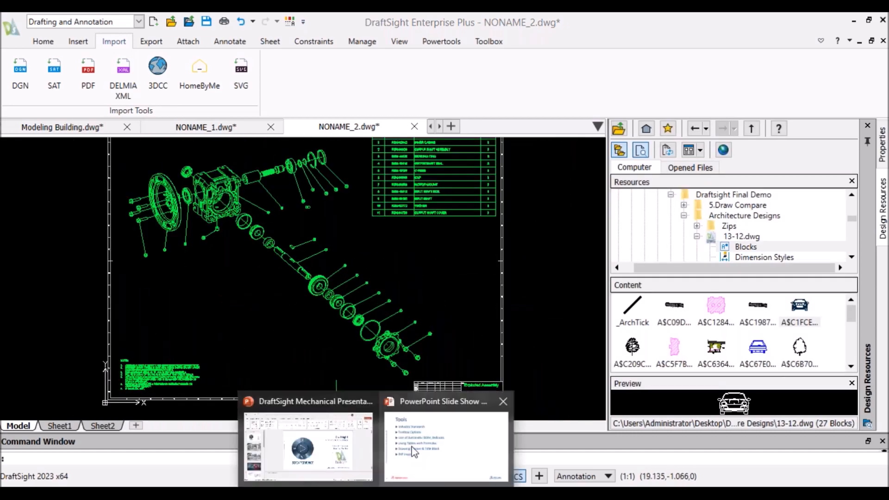
click(441, 433)
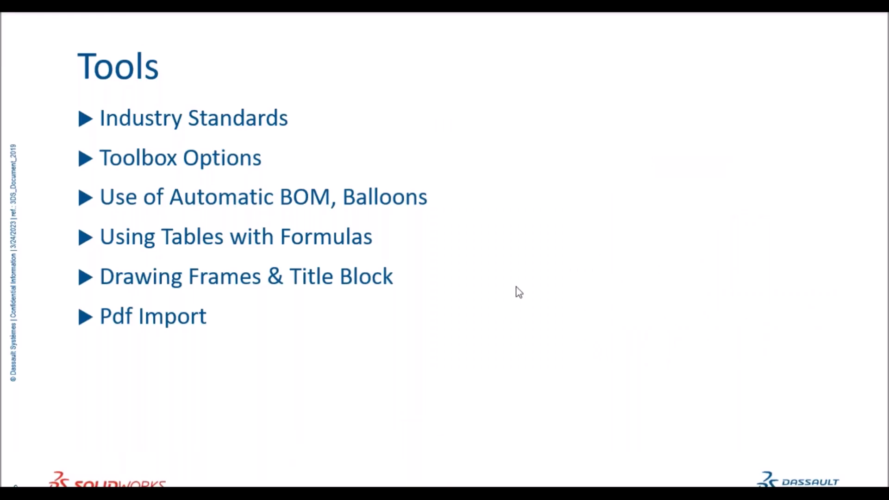
key(Right)
key(Right)
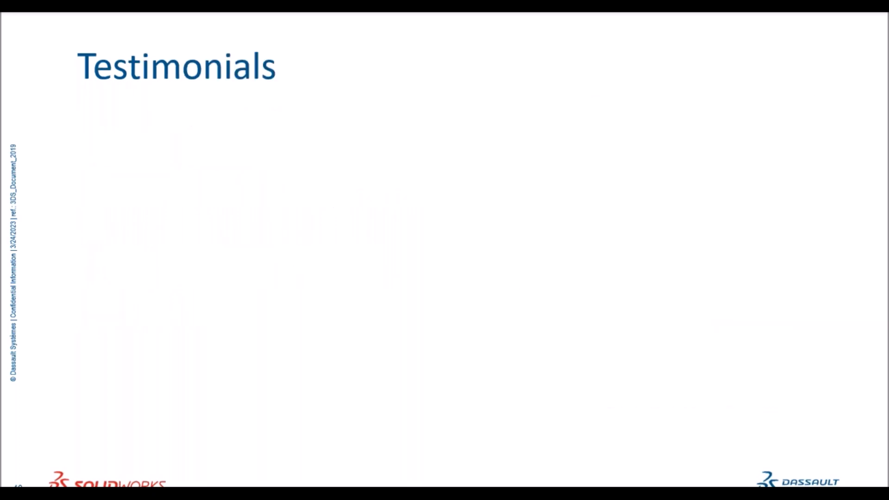